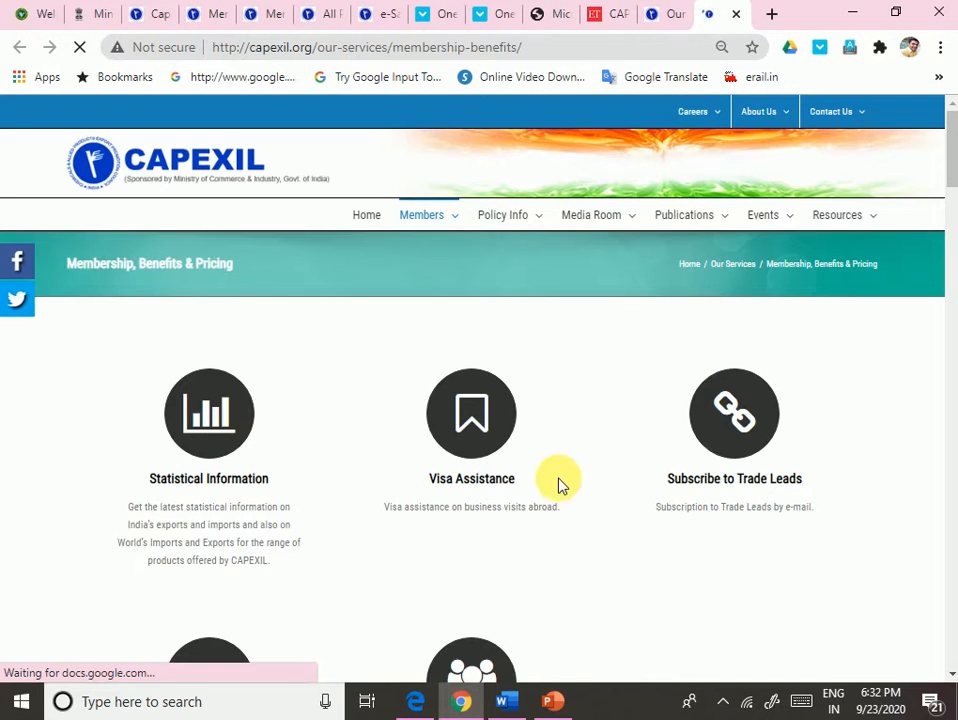
# Close the President's message popup and scroll through the membership pricing tables to Additional Charges.
pyautogui.scroll(-10, 571, 483)
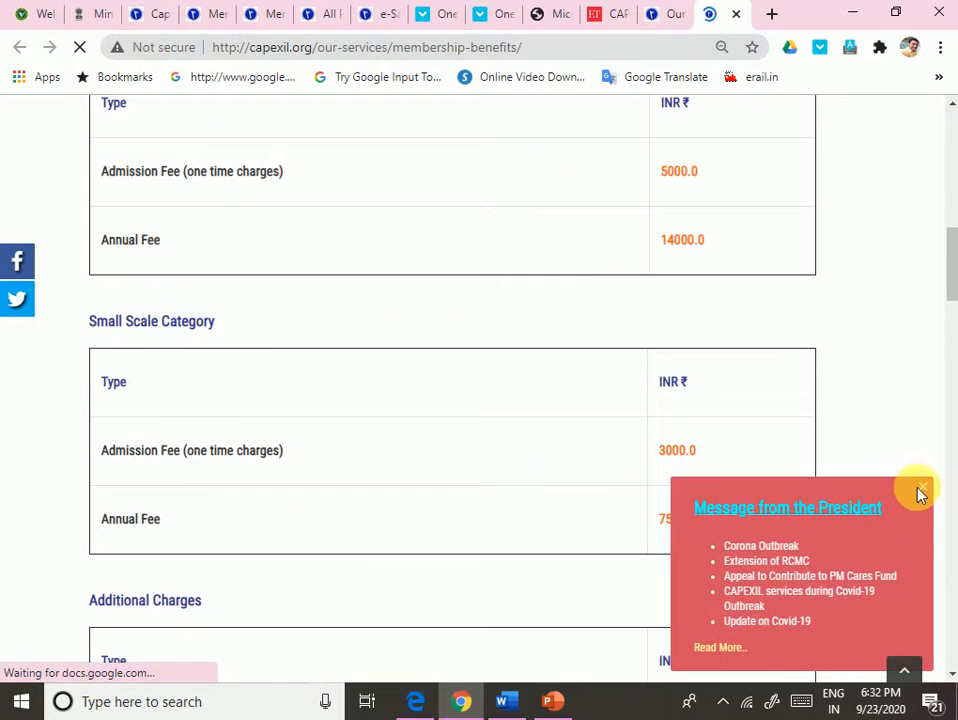
pyautogui.click(921, 490)
pyautogui.scroll(3, 800, 462)
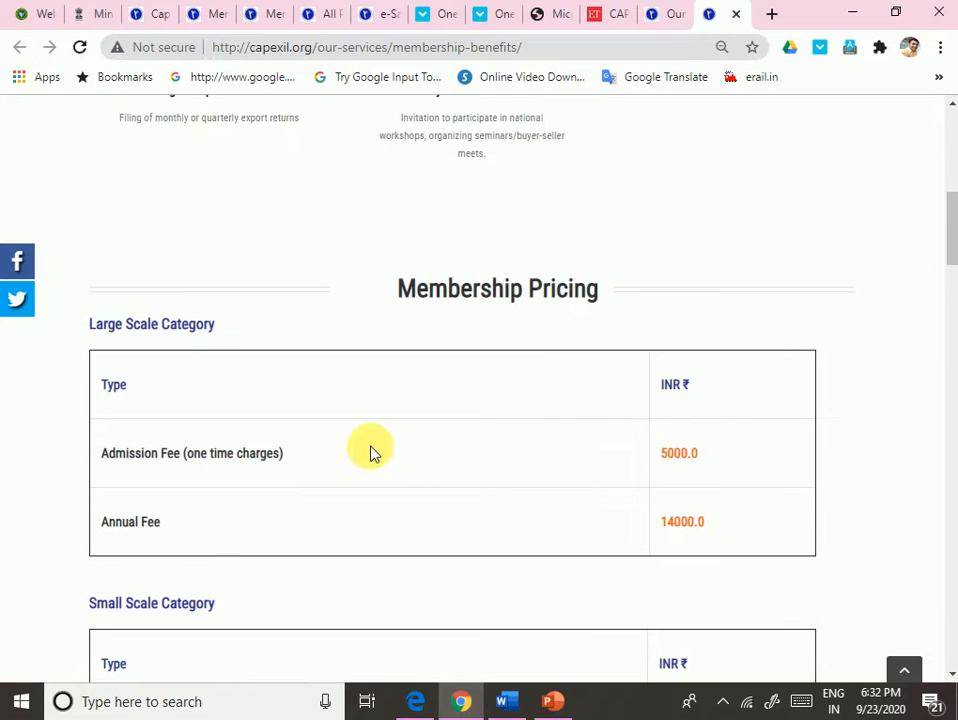
pyautogui.scroll(-2, 154, 308)
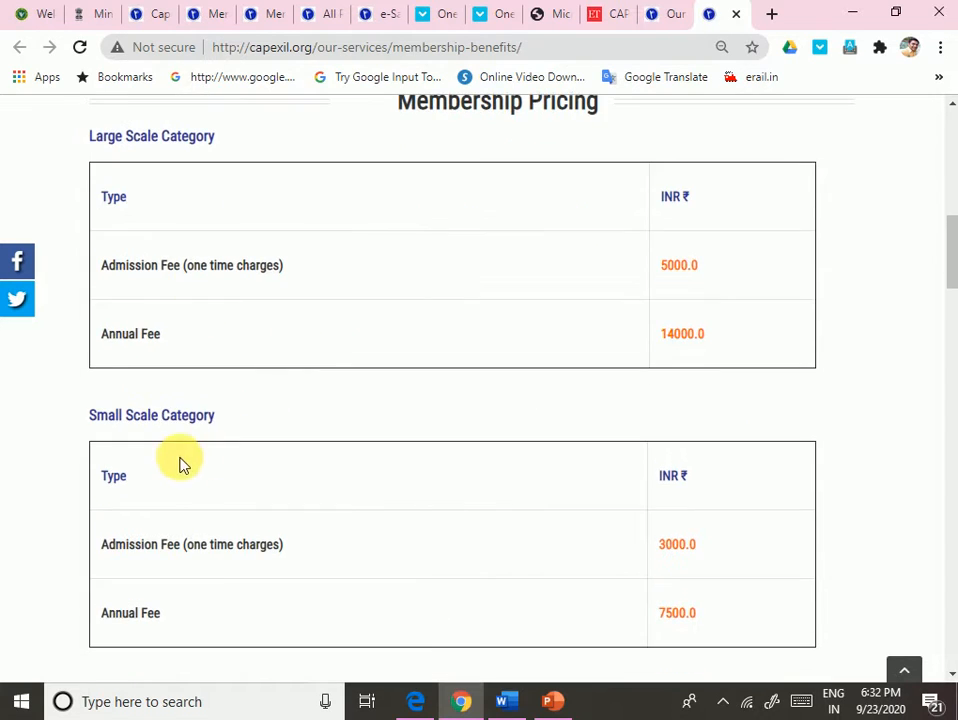
pyautogui.scroll(-1, 180, 463)
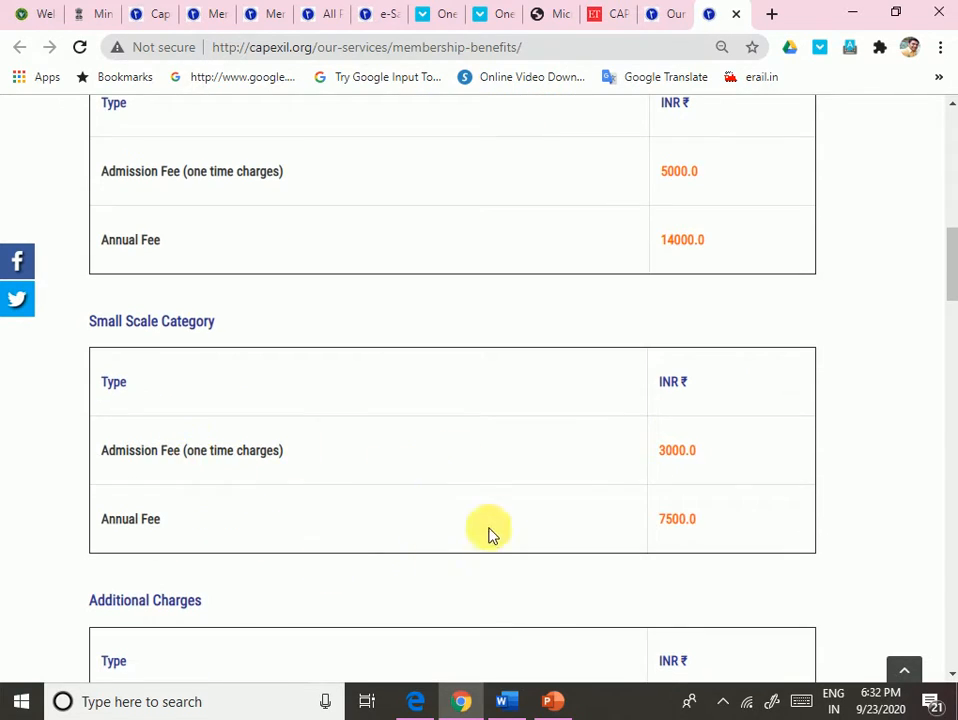
pyautogui.scroll(-4, 543, 513)
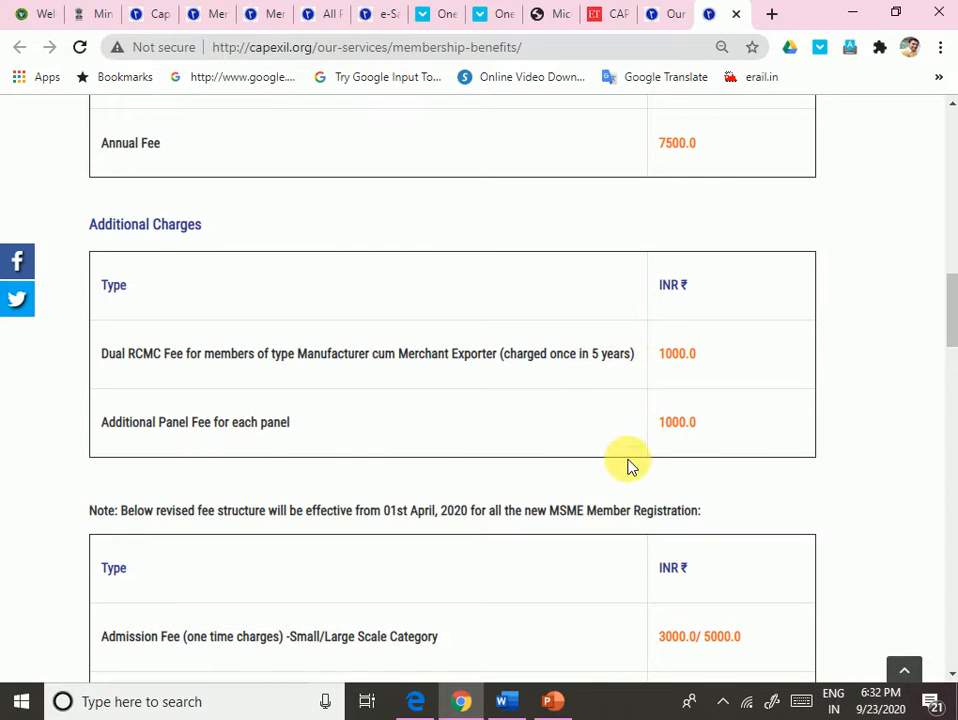
# On the CAPEXIL home page, expand the Auto Tyres and Tubes code list, review it, and collapse it.
pyautogui.click(139, 16)
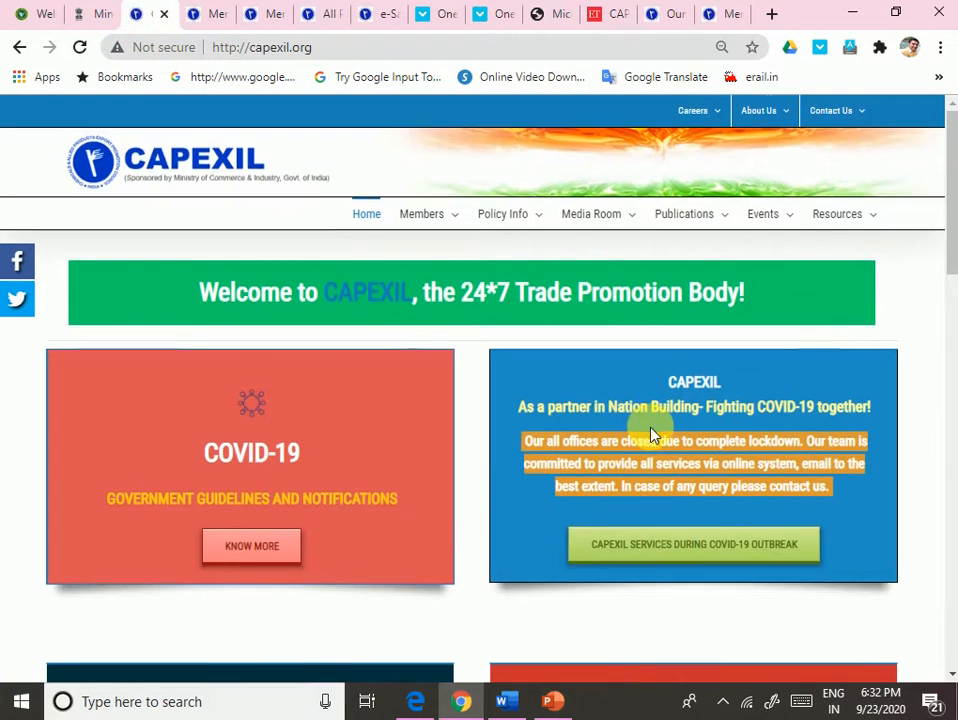
pyautogui.scroll(-15, 655, 434)
pyautogui.scroll(5, 655, 434)
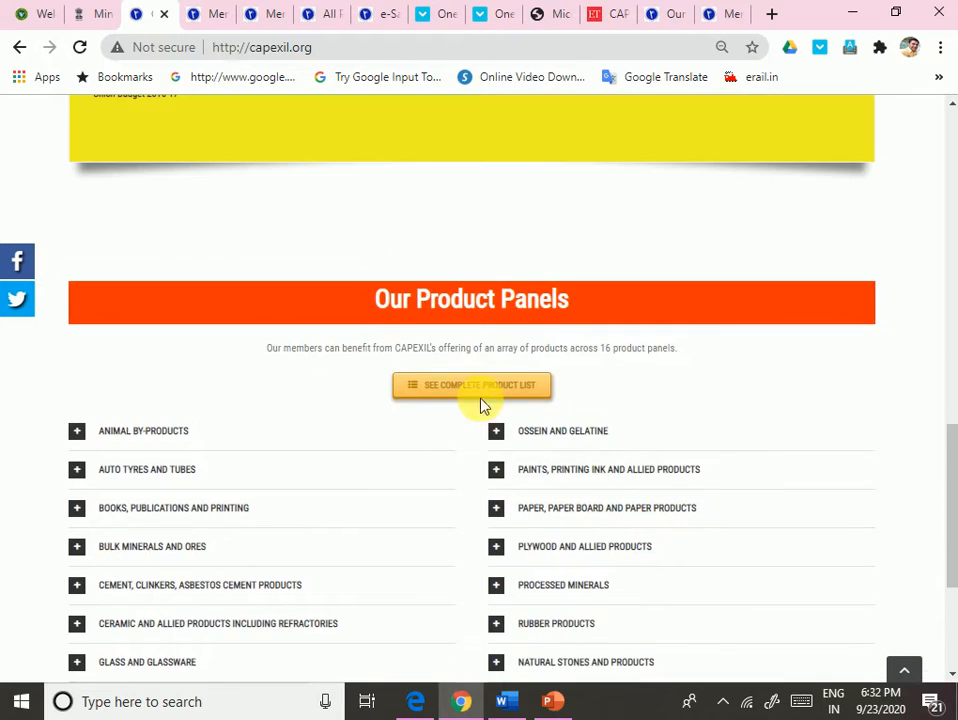
pyautogui.scroll(-3, 484, 405)
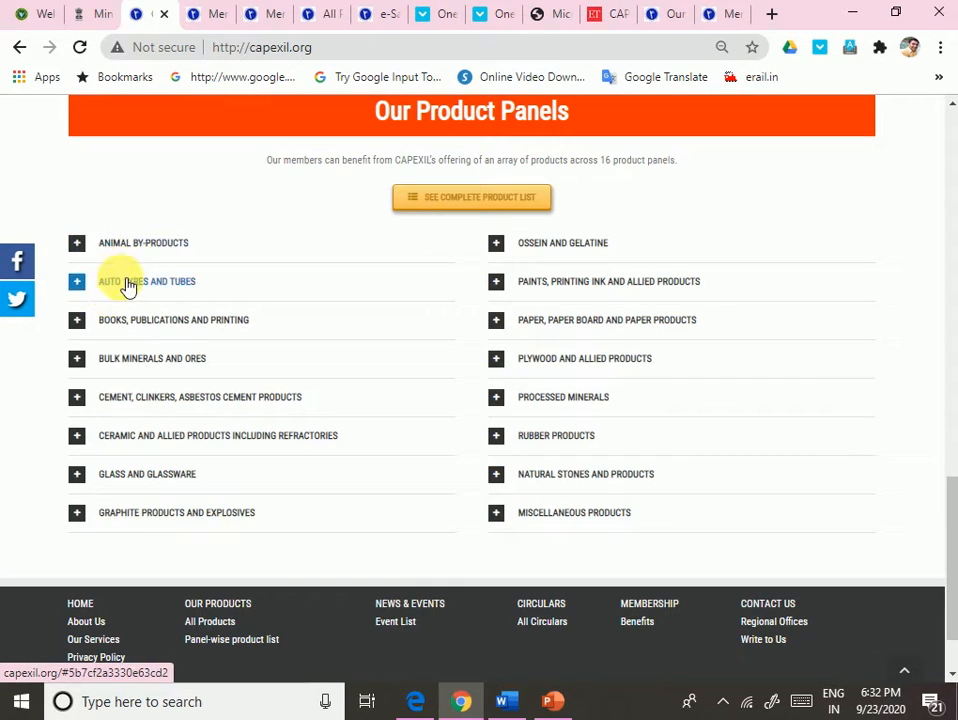
pyautogui.click(94, 289)
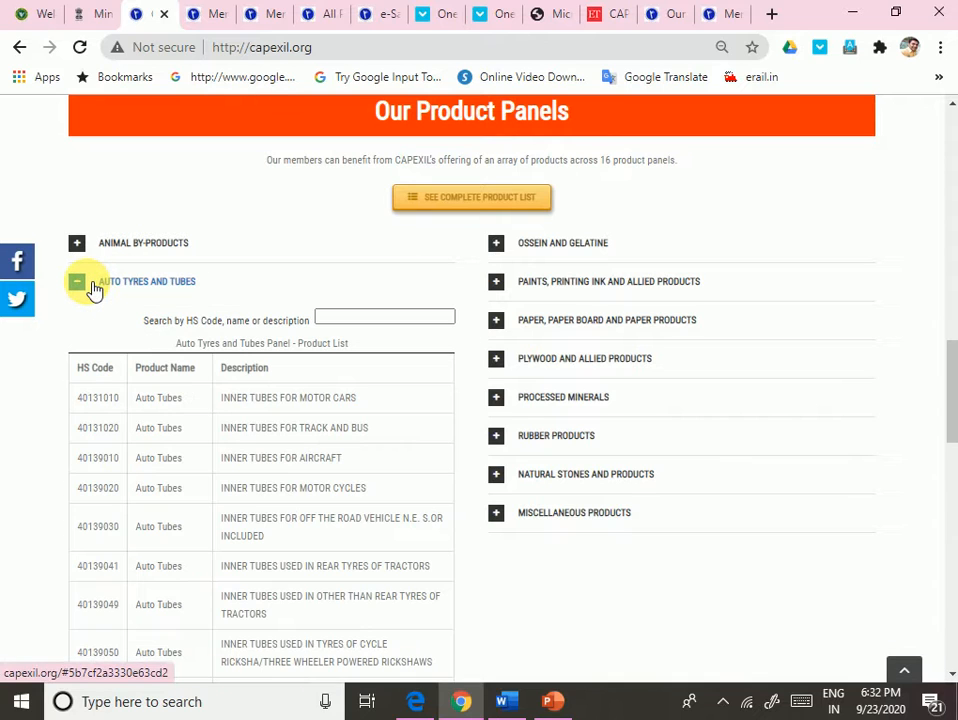
pyautogui.scroll(-9, 243, 380)
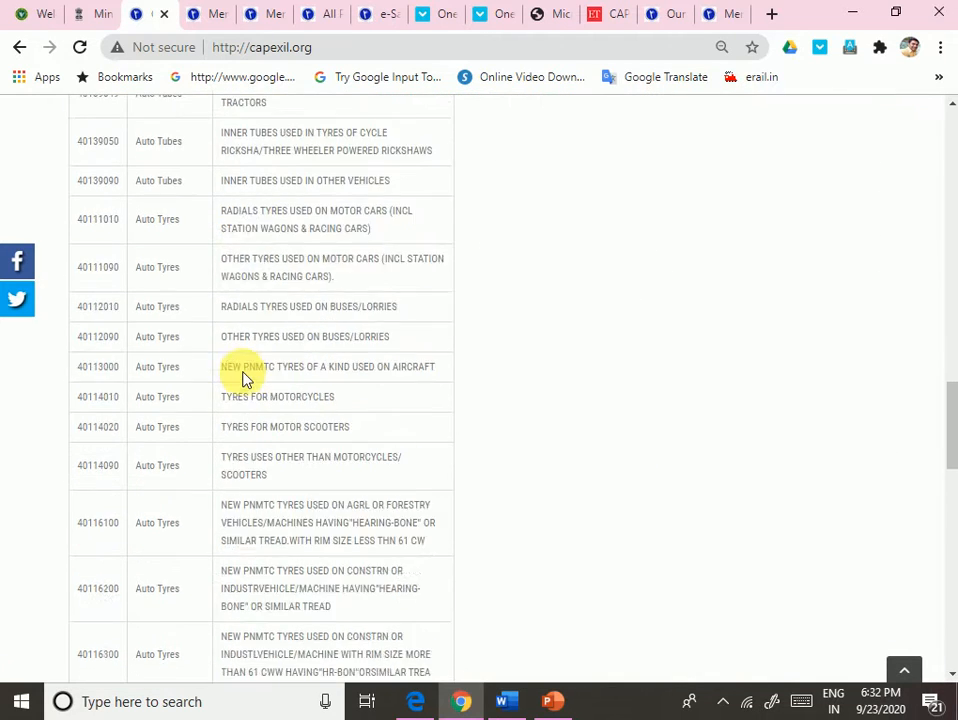
pyautogui.scroll(10, 243, 380)
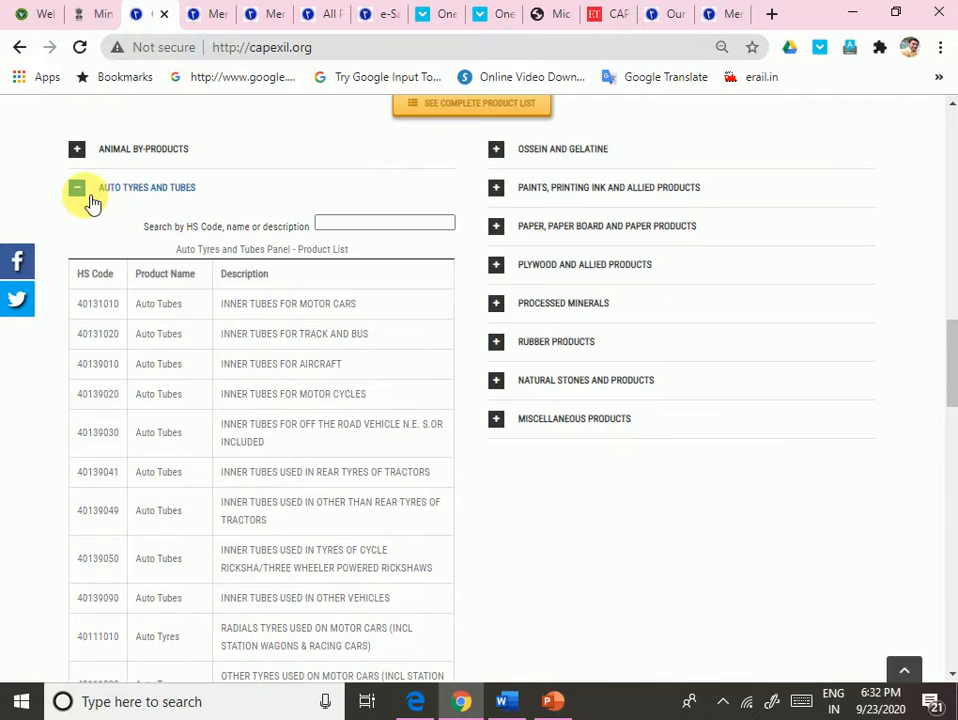
pyautogui.click(88, 205)
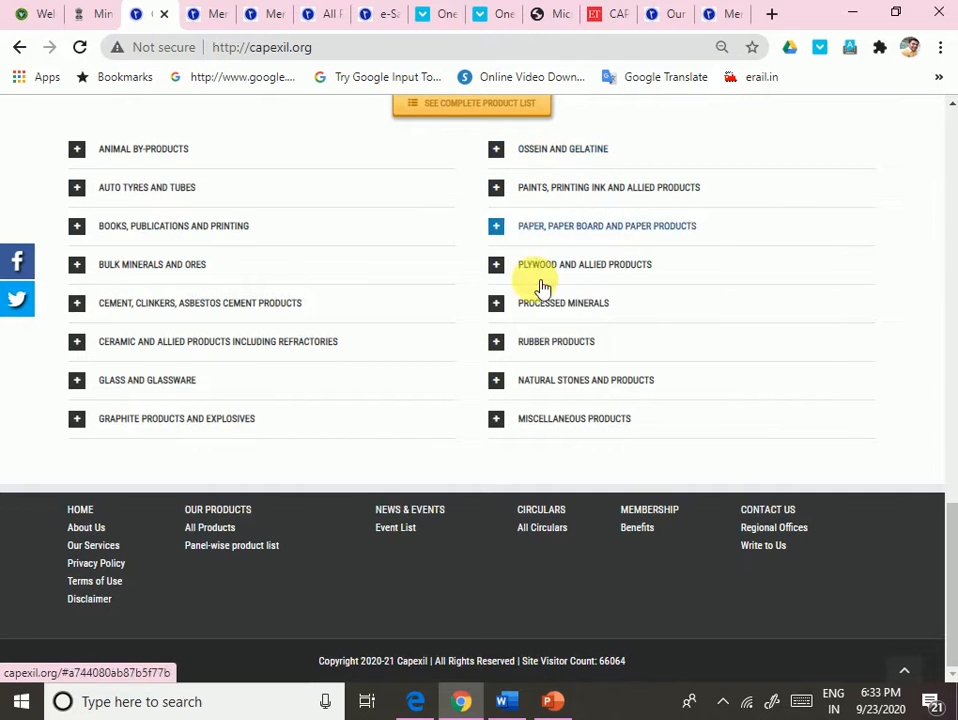
# Expand and browse the Miscellaneous Products code list, then return to the membership benefits page.
pyautogui.click(498, 417)
pyautogui.scroll(-4, 575, 462)
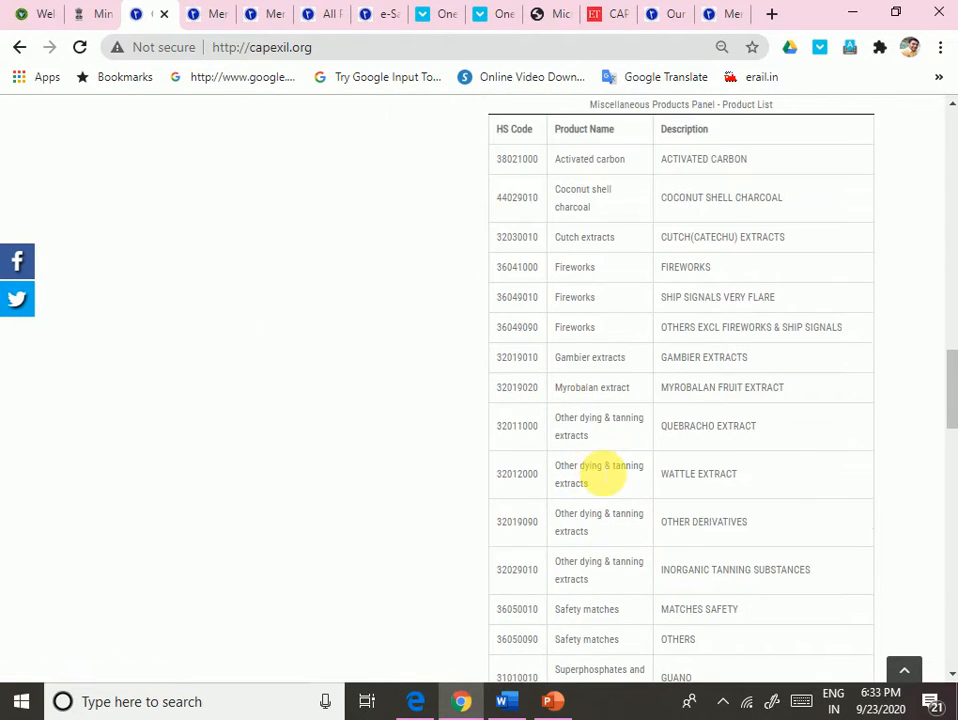
pyautogui.scroll(-15, 600, 475)
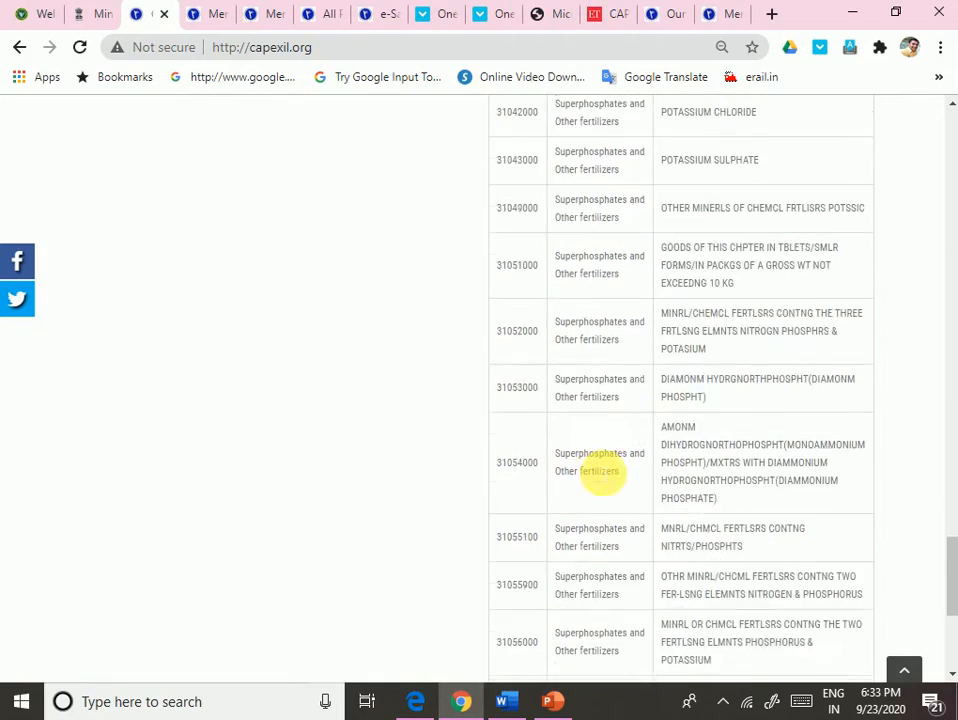
pyautogui.scroll(-3, 600, 472)
pyautogui.scroll(20, 602, 472)
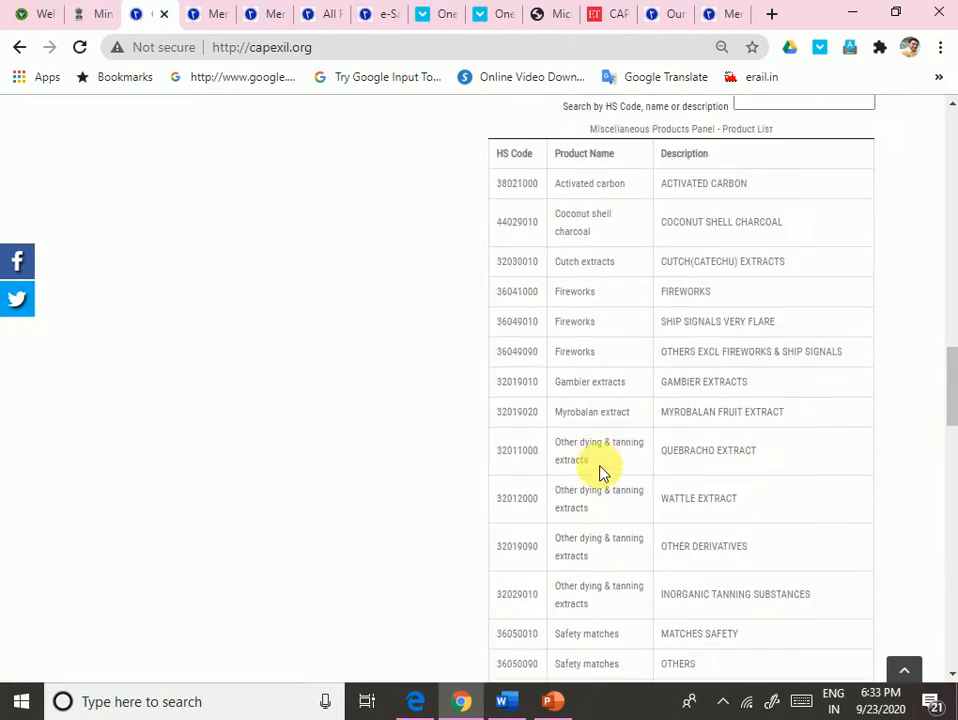
pyautogui.scroll(10, 600, 472)
pyautogui.click(720, 13)
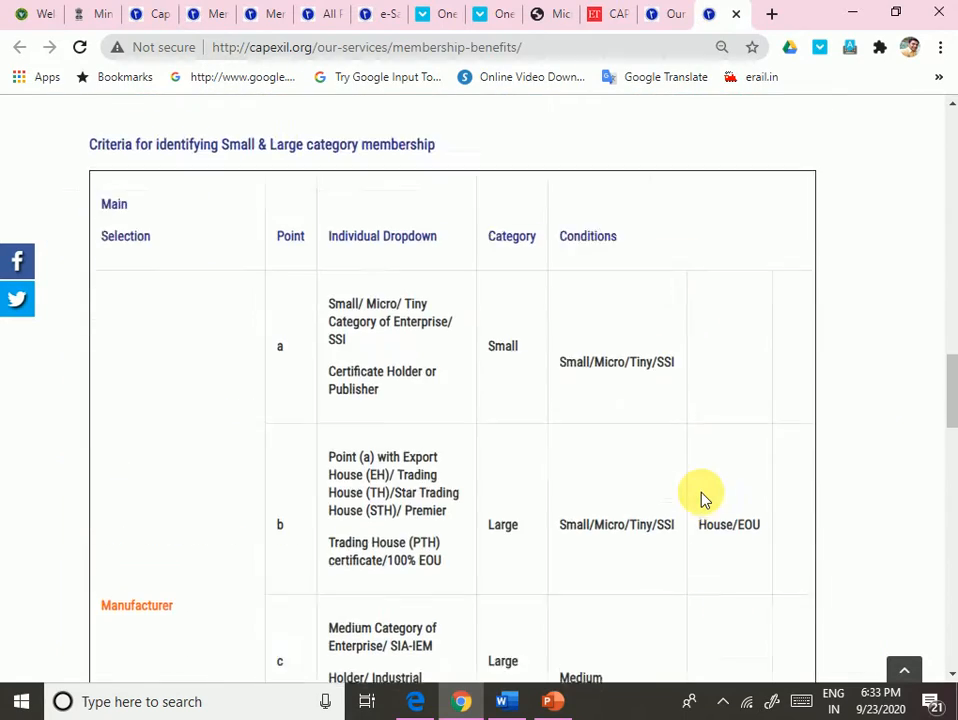
# Collapse the Miscellaneous Products list on the CAPEXIL home page.
pyautogui.scroll(-8, 703, 500)
pyautogui.scroll(8, 701, 502)
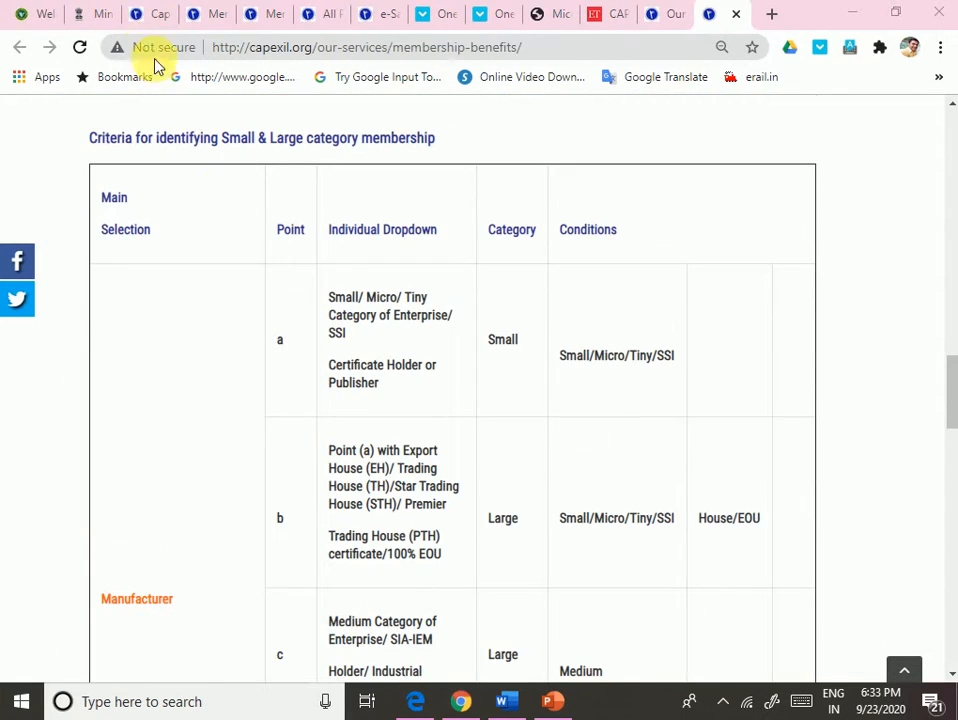
pyautogui.click(143, 14)
pyautogui.scroll(-15, 410, 460)
pyautogui.scroll(6, 410, 470)
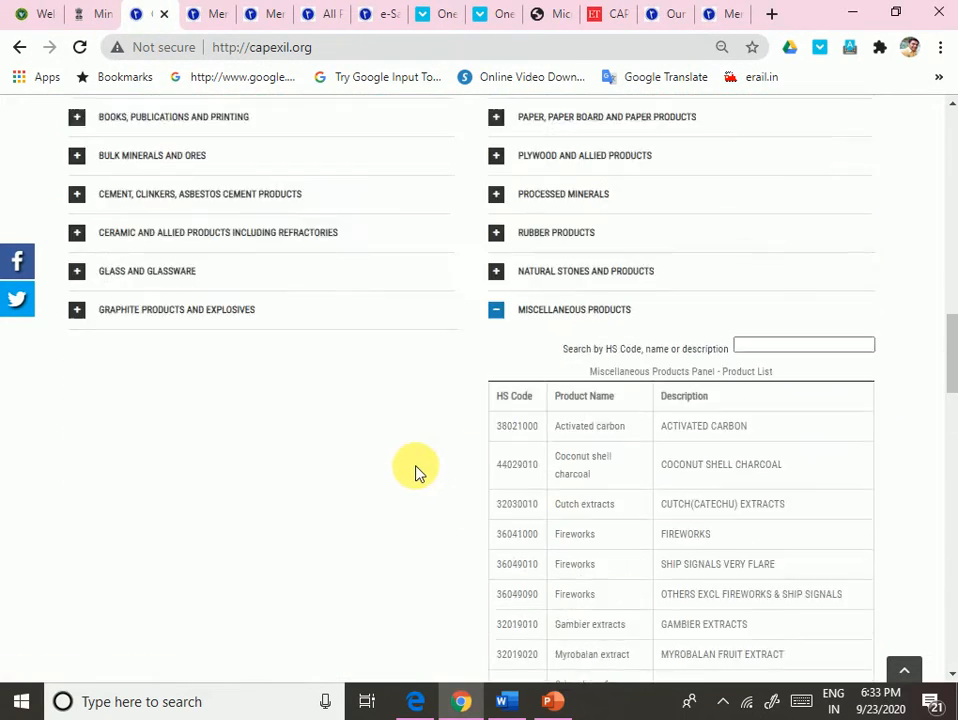
pyautogui.scroll(-2, 445, 475)
pyautogui.click(497, 445)
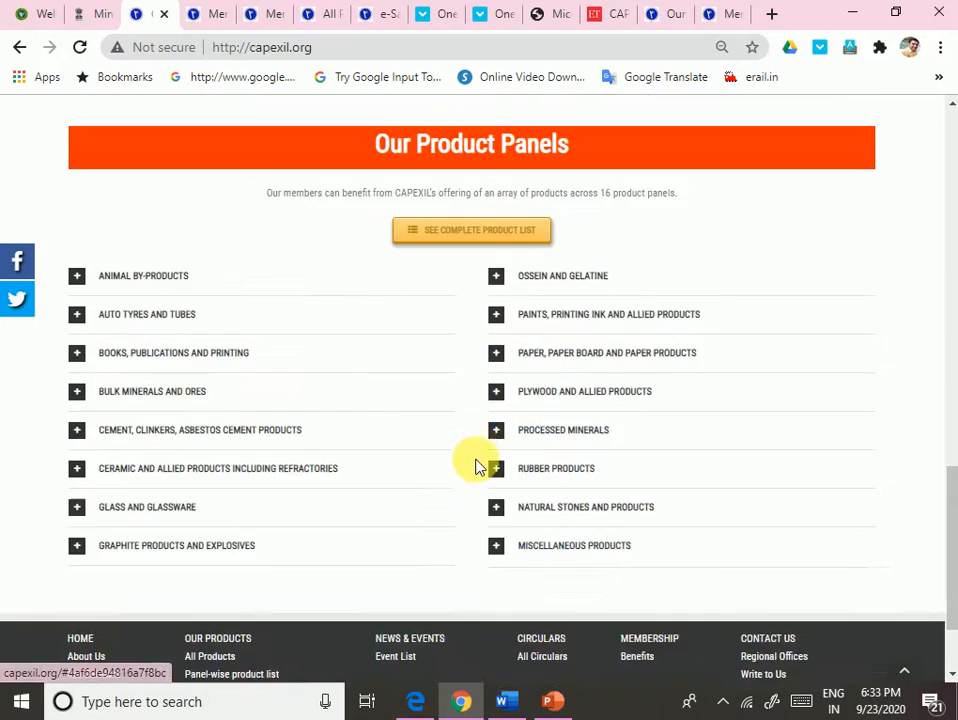
pyautogui.scroll(10, 478, 466)
# Go back to the membership benefits page and scroll down to the fee tables.
pyautogui.click(210, 14)
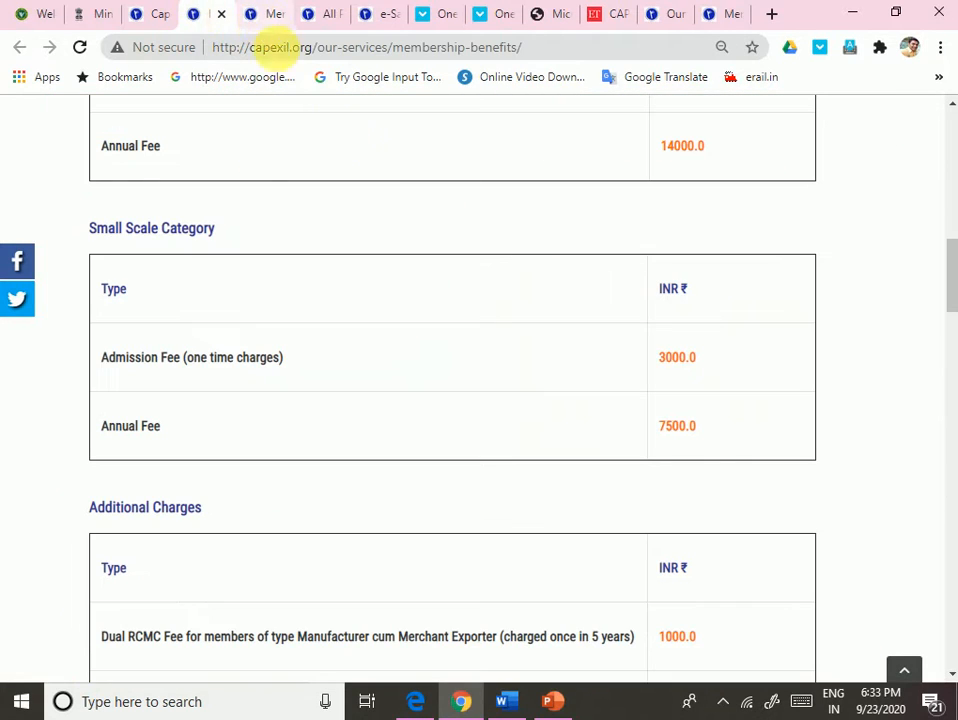
pyautogui.click(712, 15)
pyautogui.scroll(-1, 688, 380)
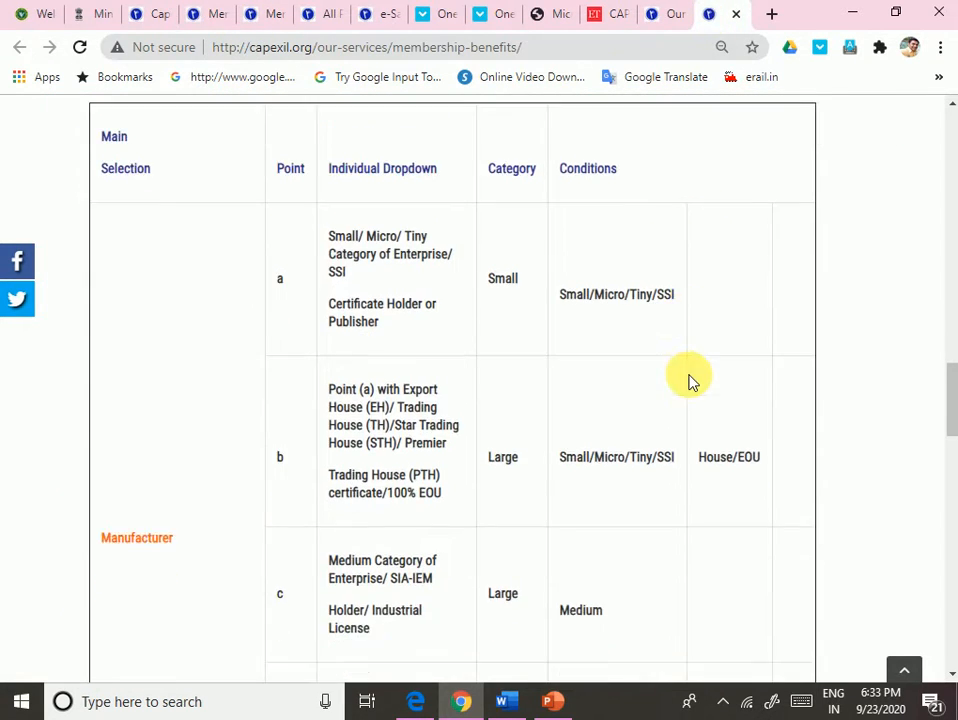
pyautogui.scroll(2, 688, 380)
pyautogui.scroll(-10, 688, 376)
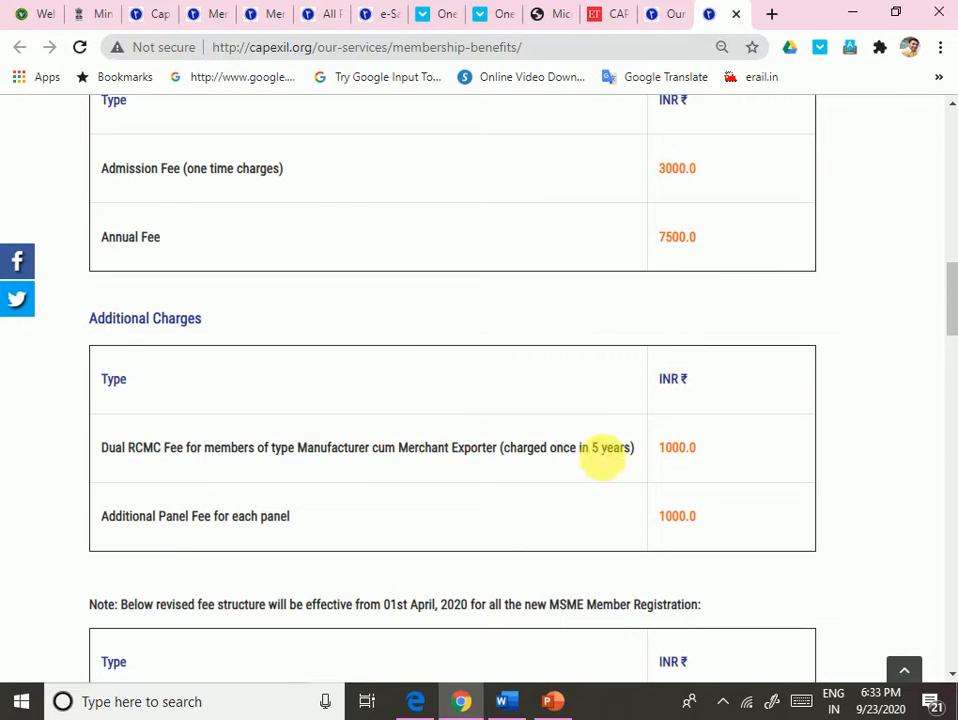
pyautogui.scroll(-1, 580, 470)
pyautogui.scroll(-2, 572, 470)
pyautogui.scroll(2, 560, 456)
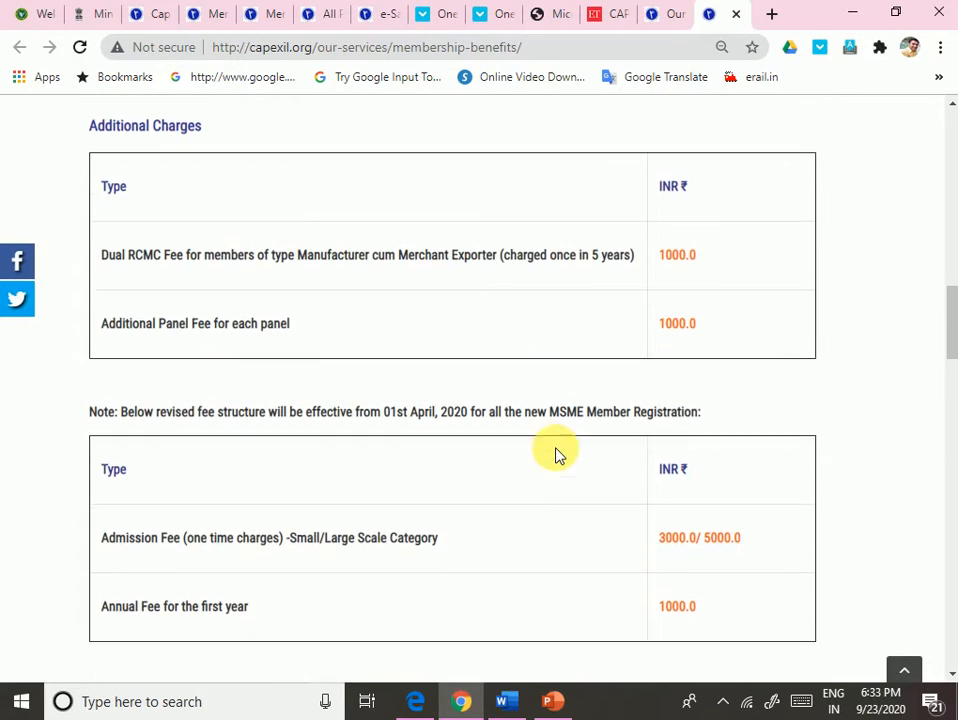
# Highlight the 1000.0 Additional Panel Fee and the 3000.0 small-scale admission fee.
pyautogui.doubleClick(677, 328)
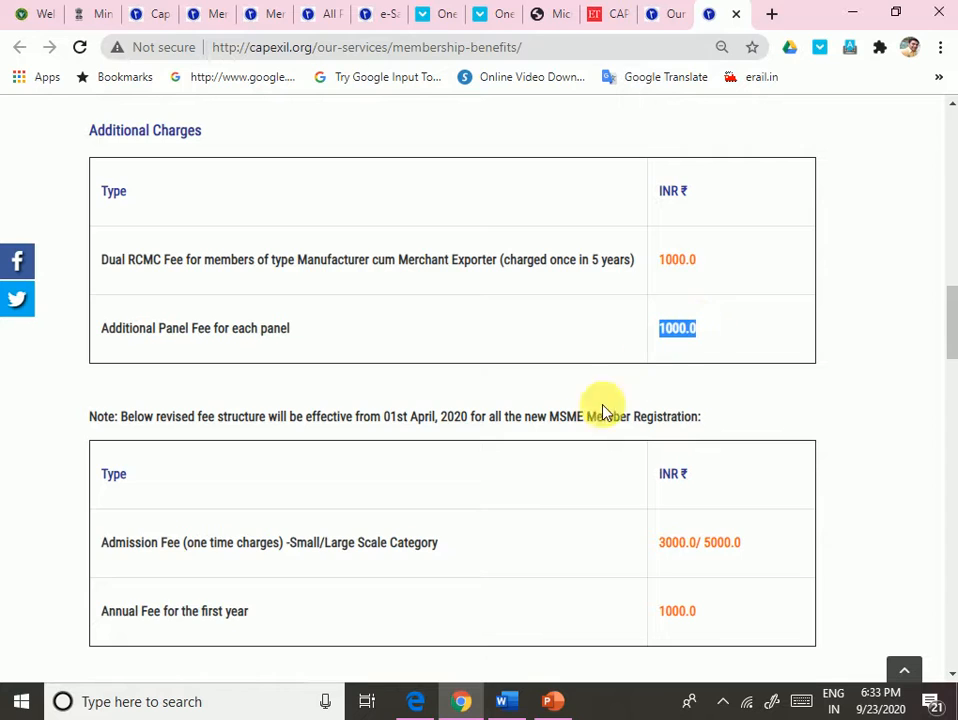
pyautogui.scroll(-2, 580, 420)
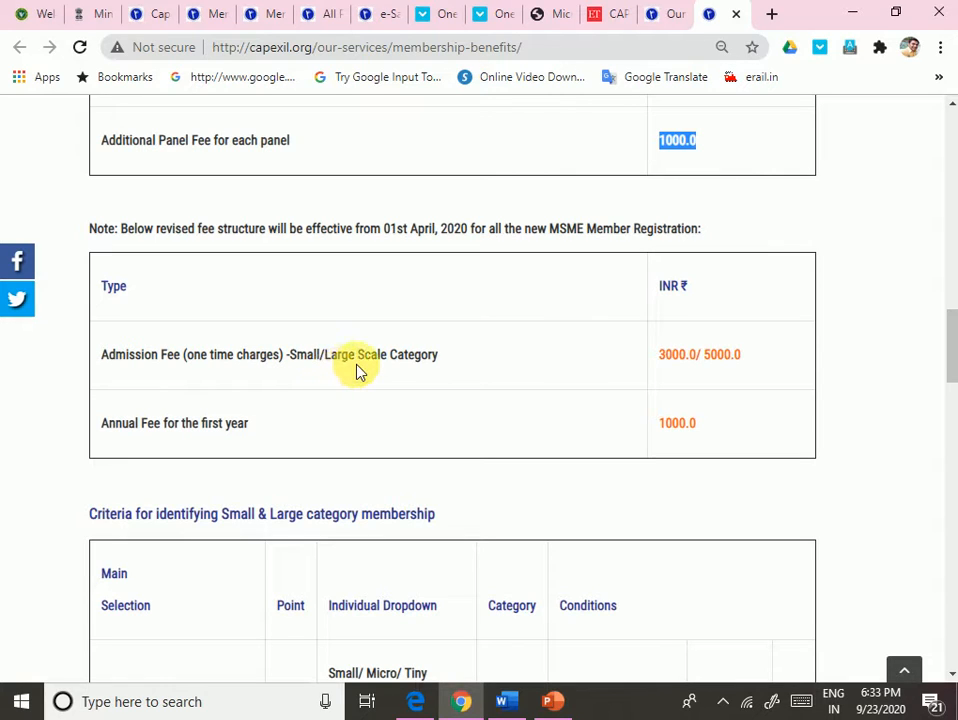
pyautogui.moveTo(660, 356); pyautogui.dragTo(706, 372)
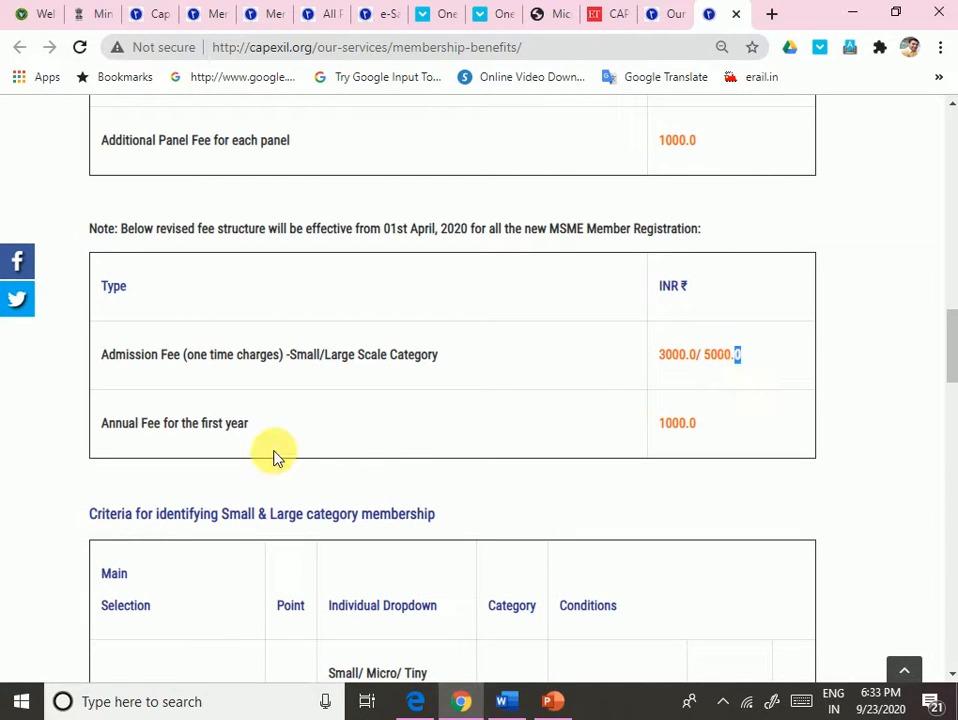
pyautogui.moveTo(673, 428); pyautogui.dragTo(678, 445)
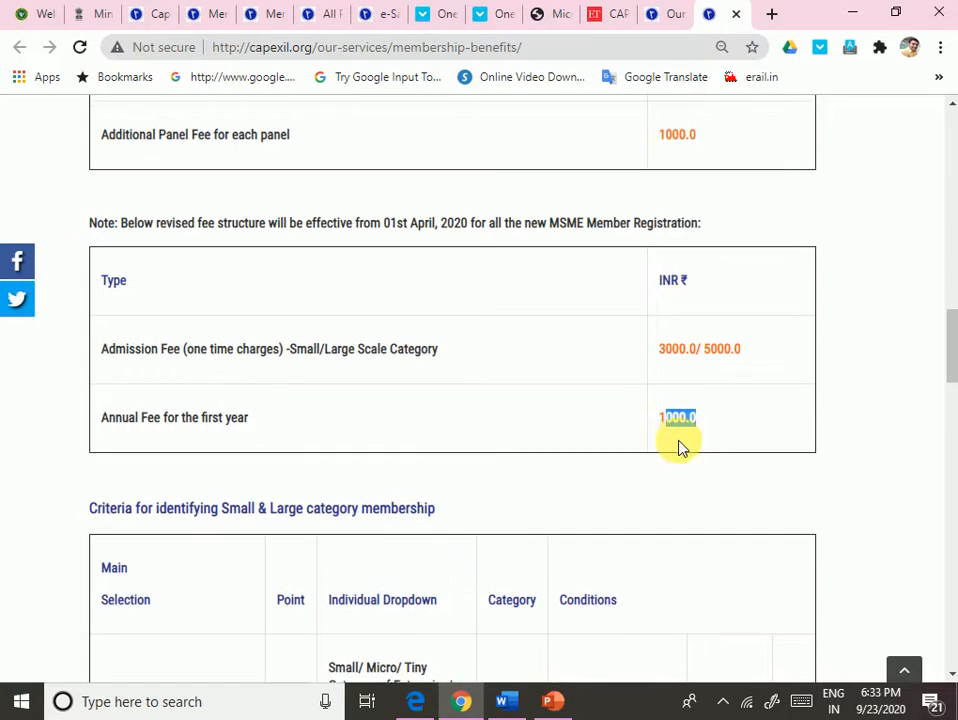
pyautogui.scroll(-2, 678, 445)
pyautogui.scroll(-1, 571, 384)
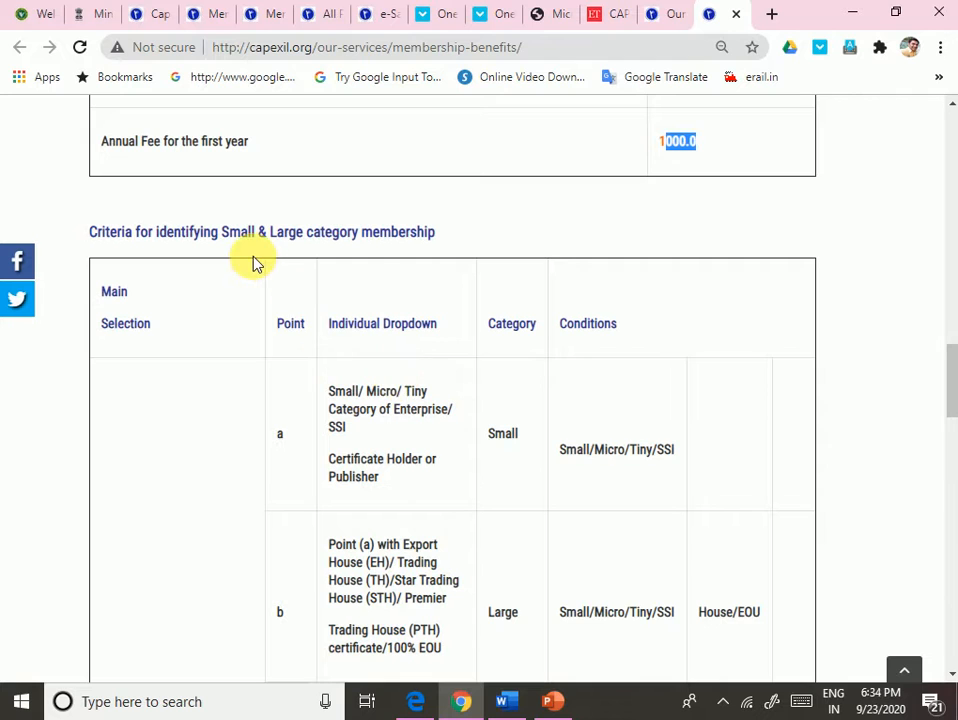
# Scroll through the 'Criteria for identifying Small & Large category membership' table.
pyautogui.scroll(-2, 603, 430)
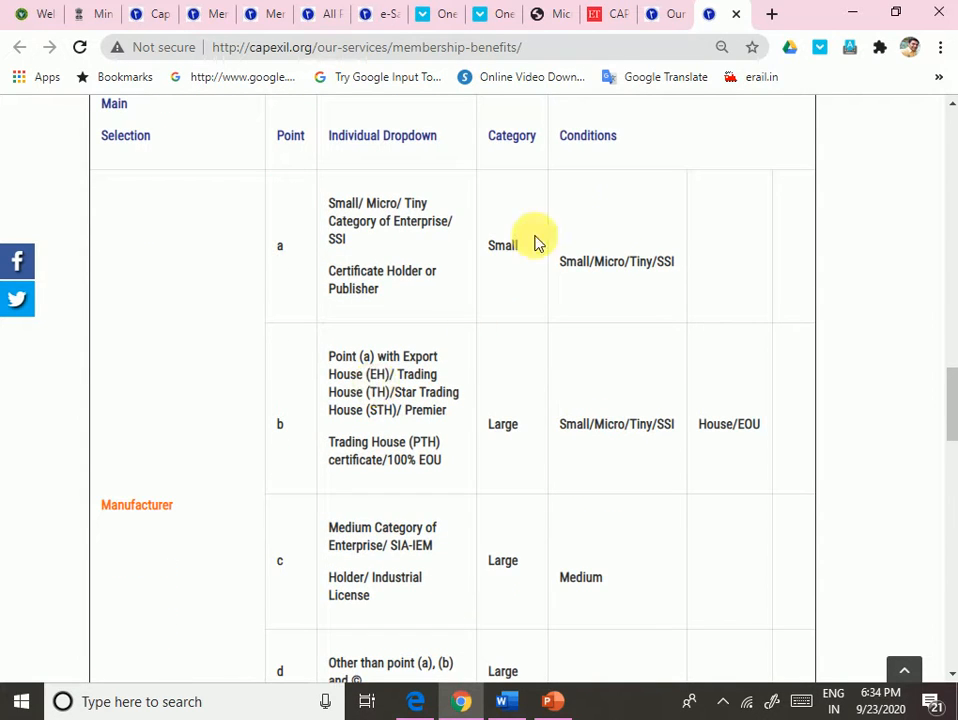
pyautogui.scroll(-3, 614, 368)
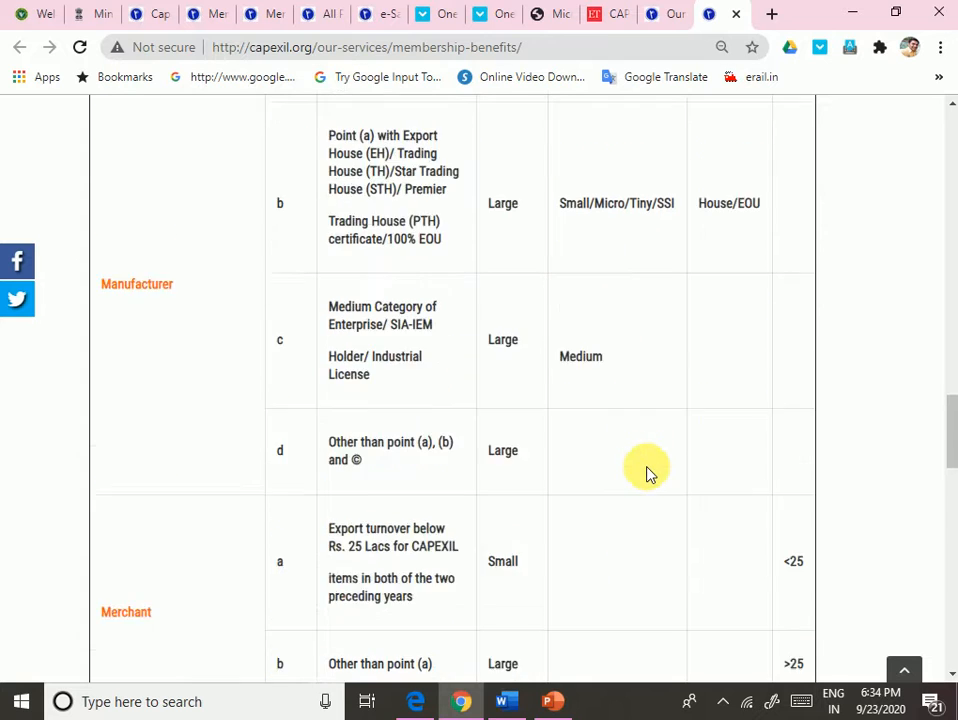
pyautogui.scroll(-1, 646, 472)
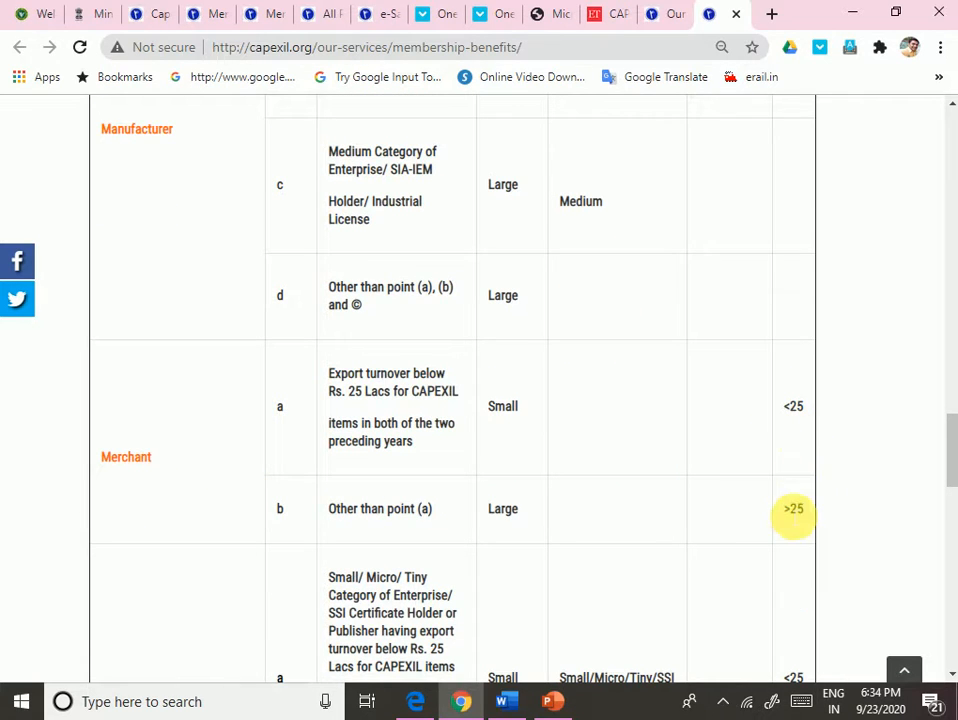
pyautogui.scroll(-1, 785, 511)
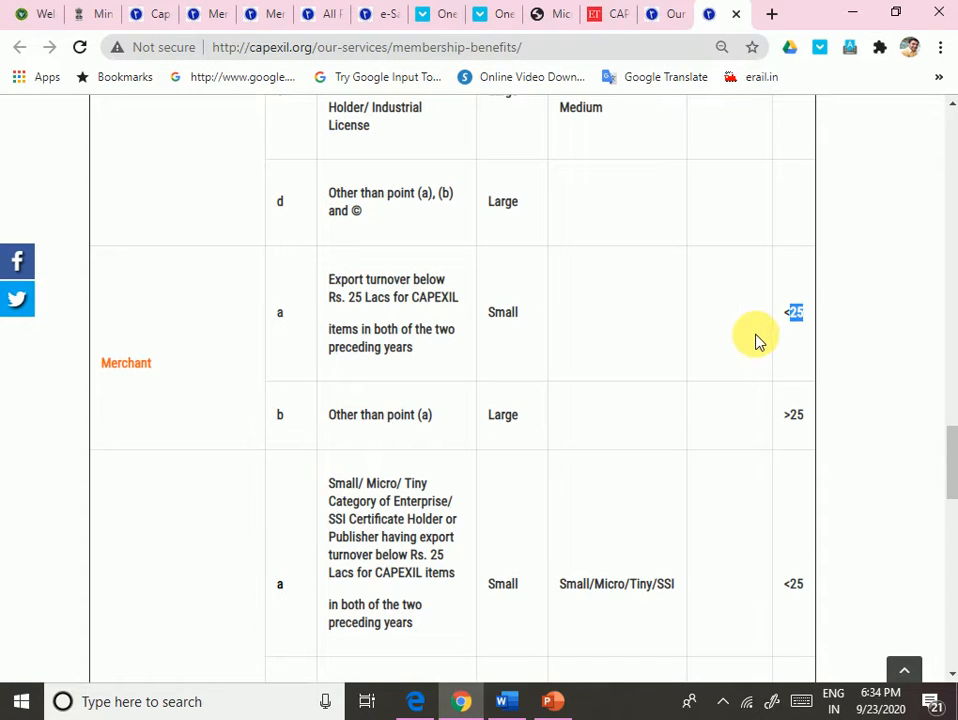
pyautogui.scroll(1, 752, 344)
pyautogui.scroll(-1, 752, 344)
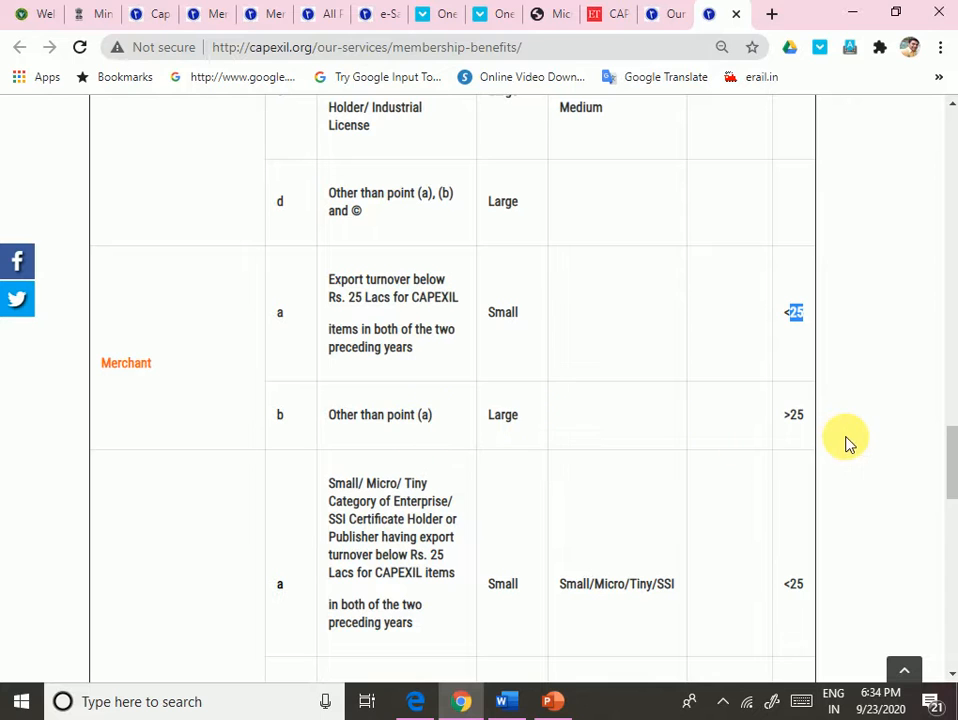
pyautogui.scroll(-3, 730, 440)
pyautogui.scroll(5, 730, 440)
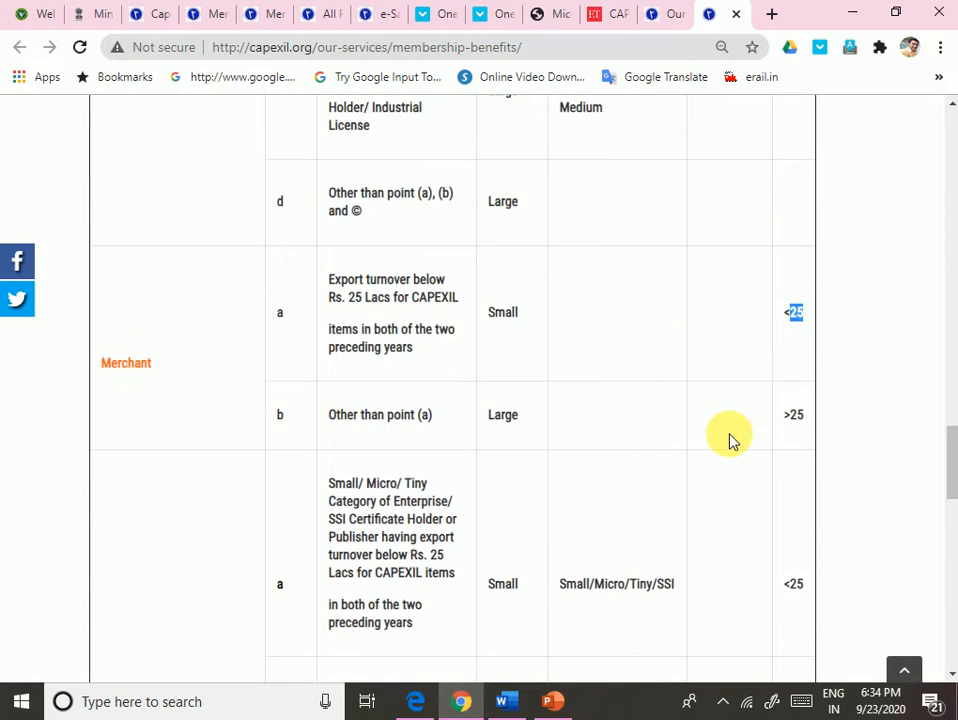
pyautogui.scroll(1, 732, 441)
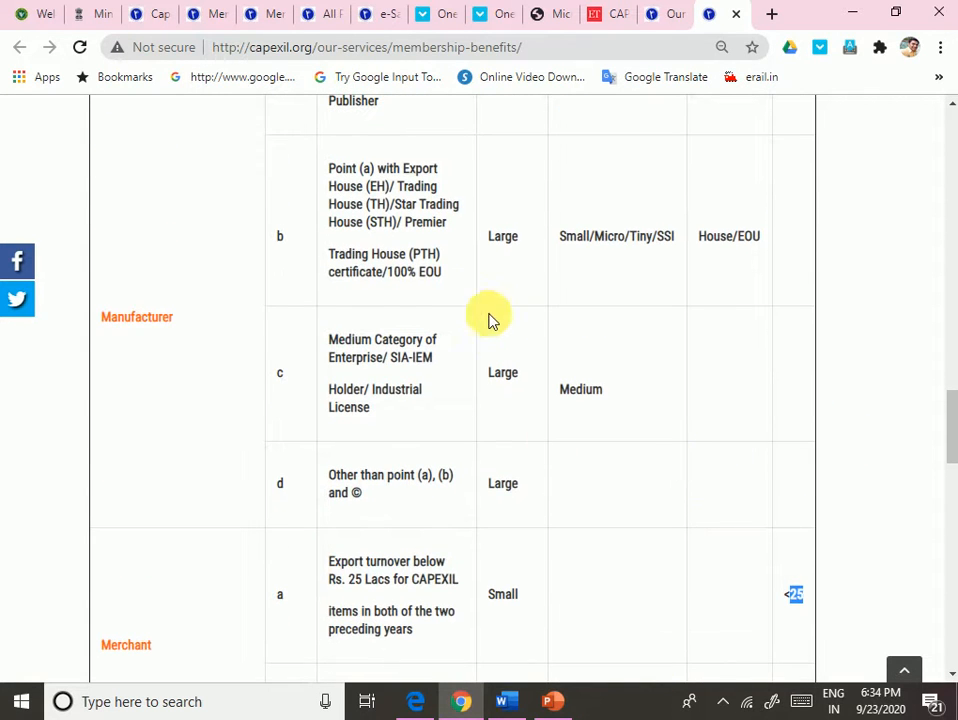
pyautogui.scroll(3, 498, 290)
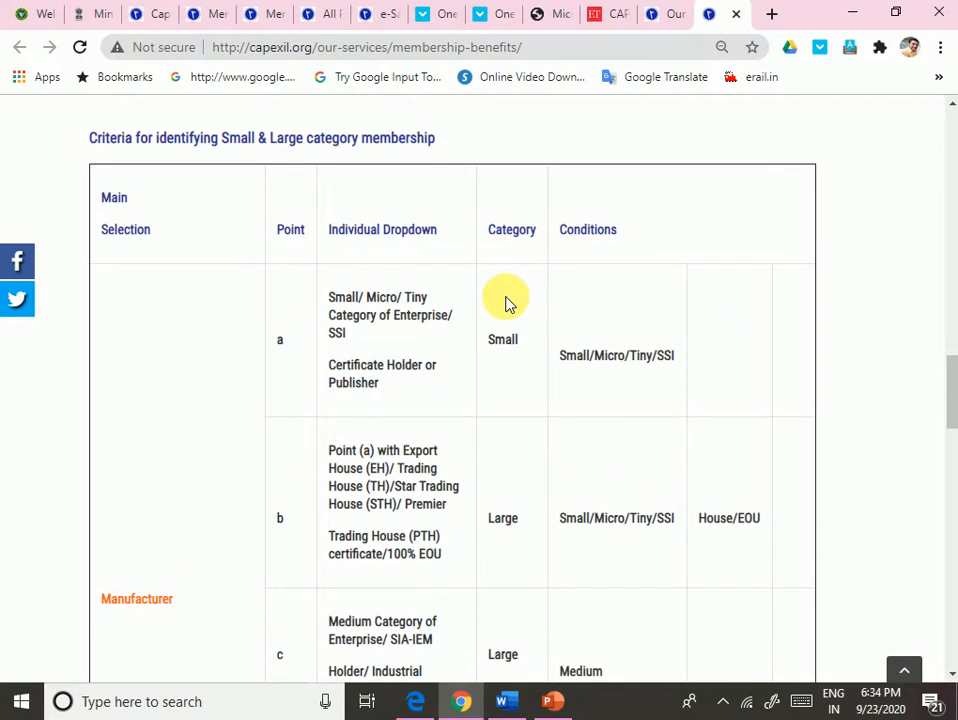
pyautogui.scroll(-1, 507, 304)
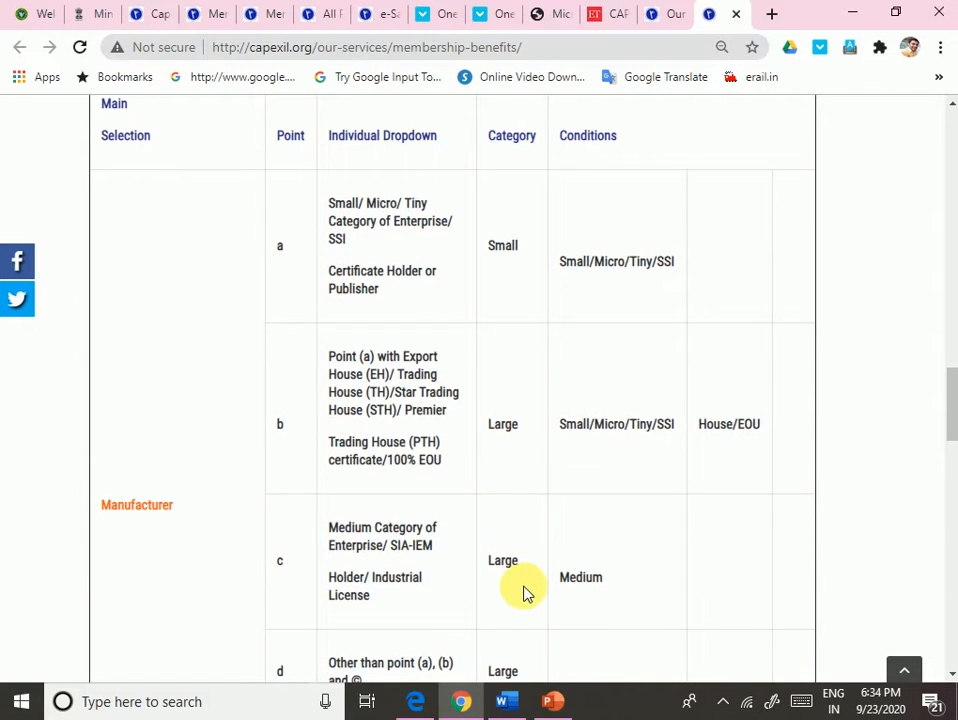
pyautogui.scroll(-2, 522, 590)
pyautogui.scroll(1, 527, 513)
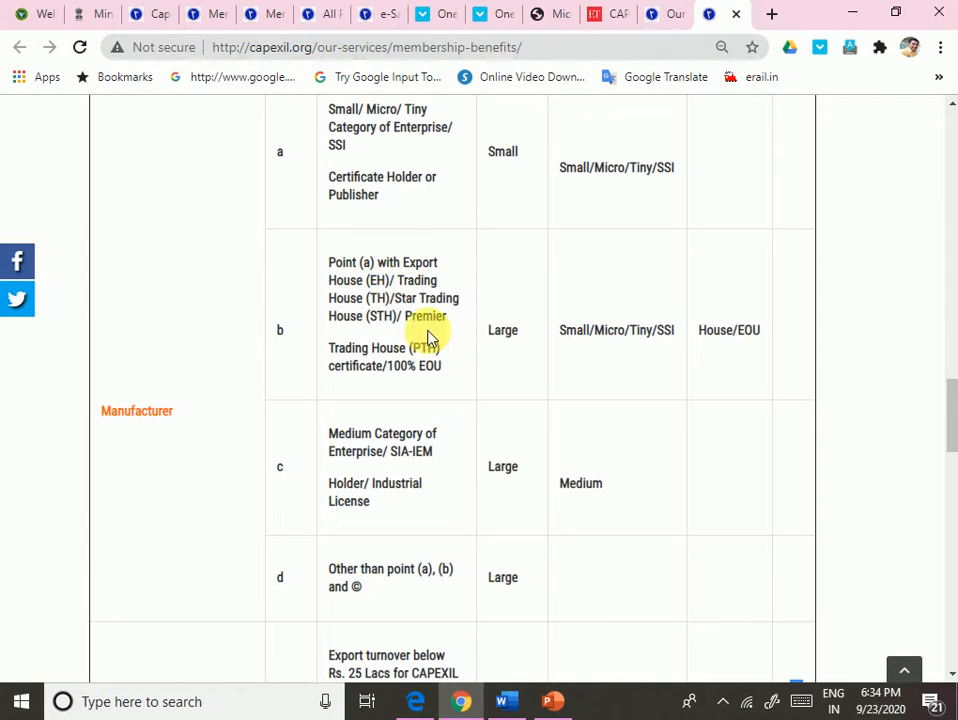
pyautogui.scroll(1, 430, 330)
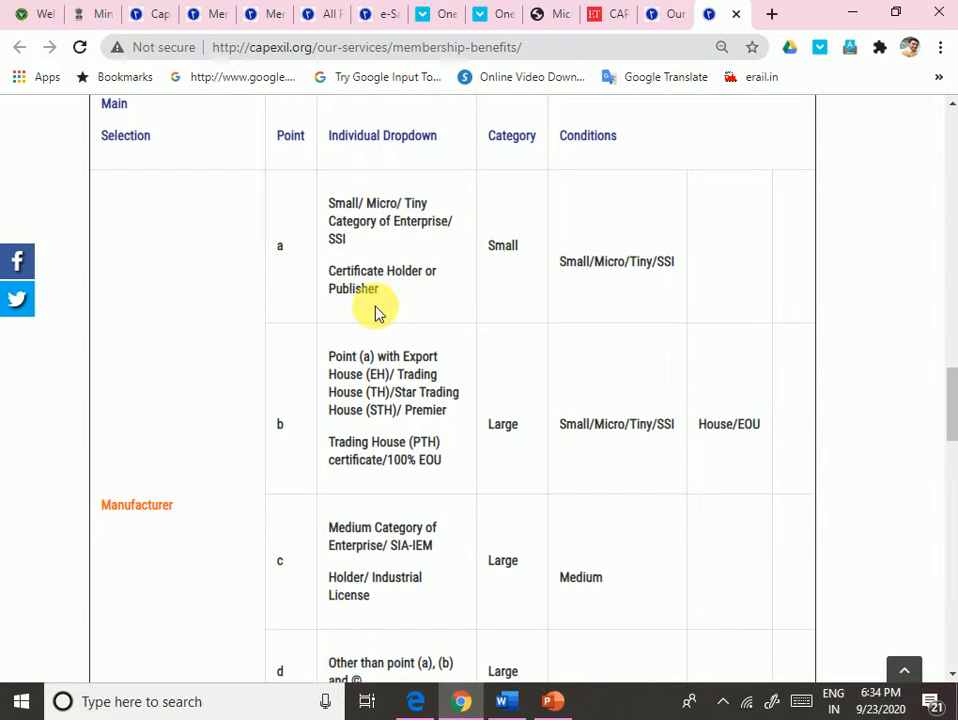
pyautogui.scroll(1, 376, 312)
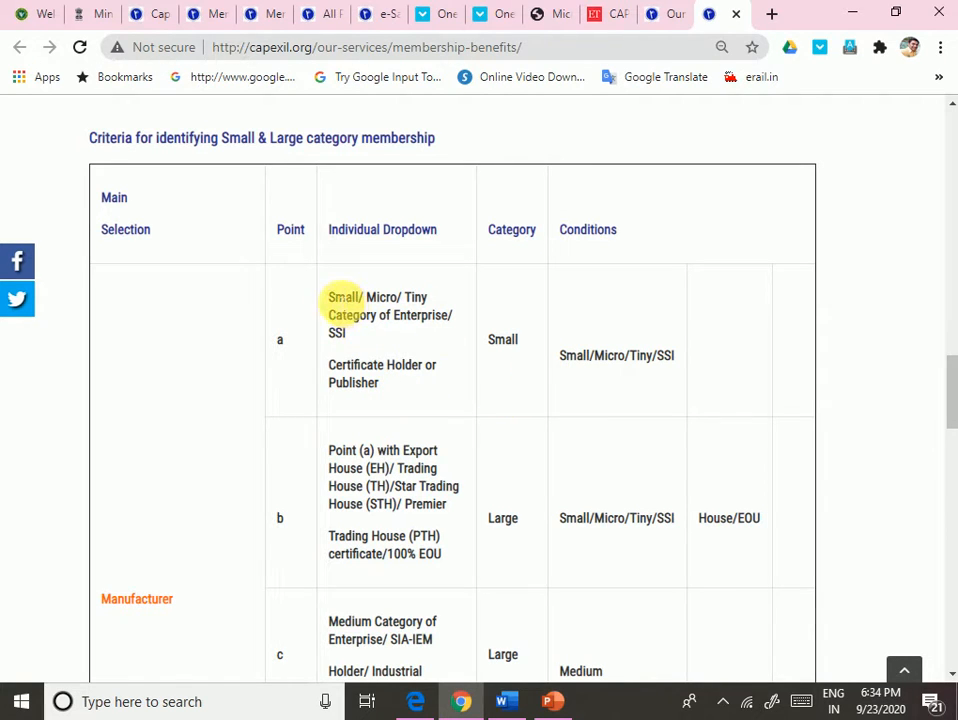
# Highlight the Small/Micro/Tiny criterion and Small category in row a, then scroll to Categories of Members.
pyautogui.moveTo(336, 297); pyautogui.dragTo(395, 338)
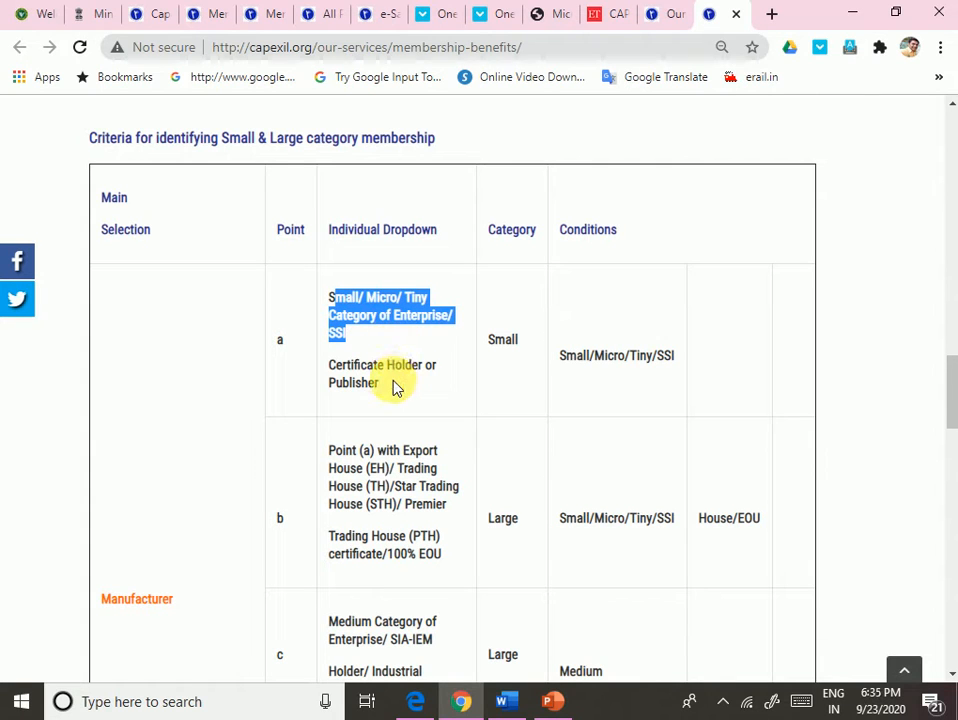
pyautogui.click(347, 416)
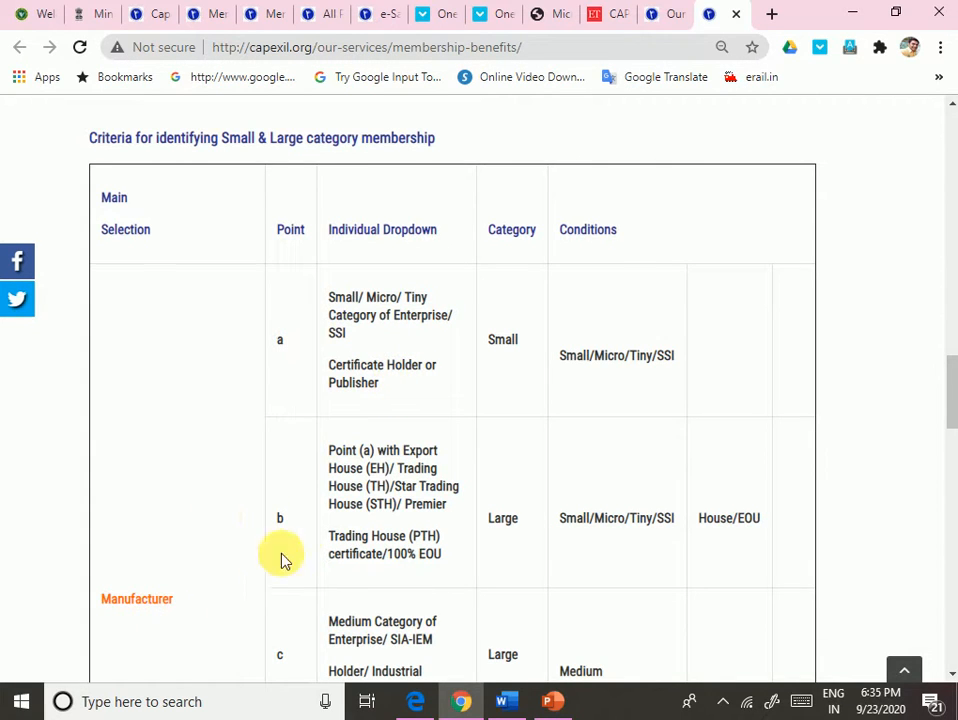
pyautogui.moveTo(487, 350); pyautogui.dragTo(507, 352)
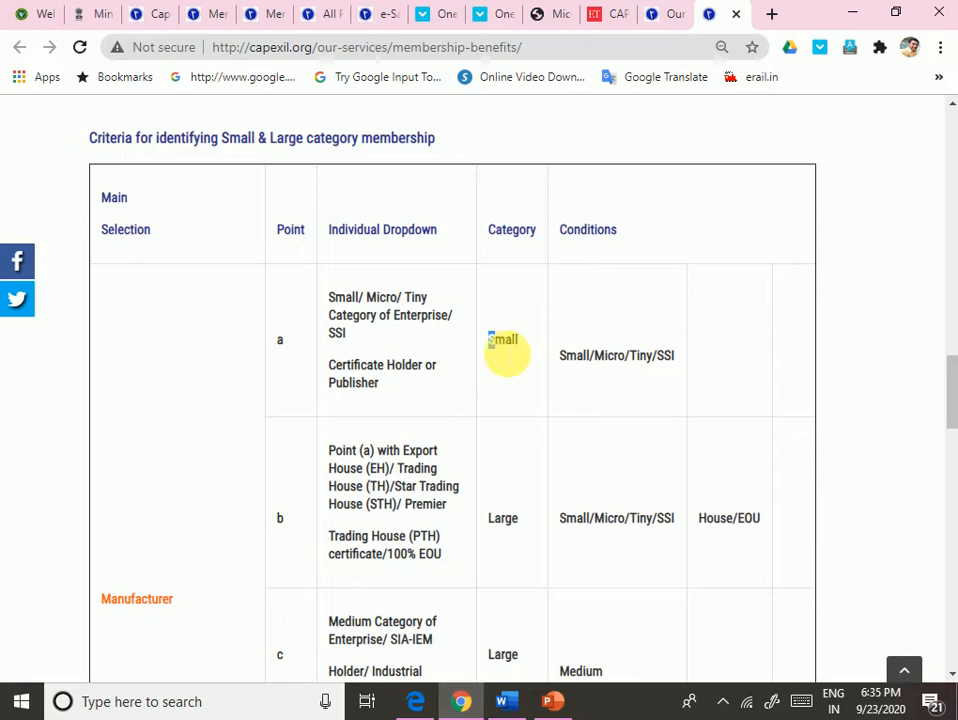
pyautogui.scroll(-10, 629, 455)
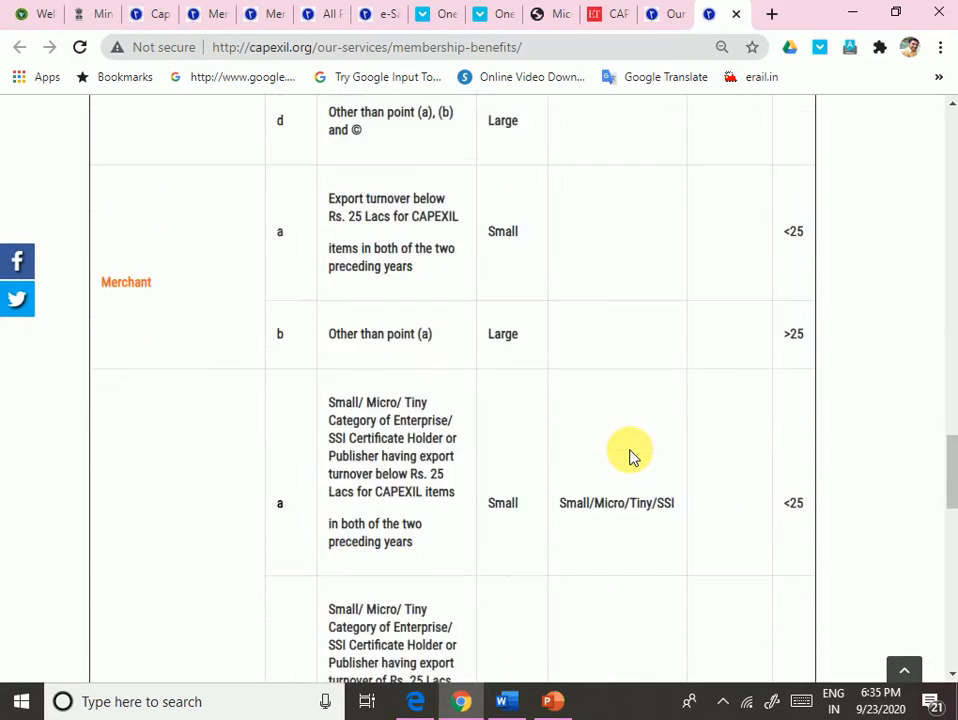
pyautogui.scroll(-2, 629, 455)
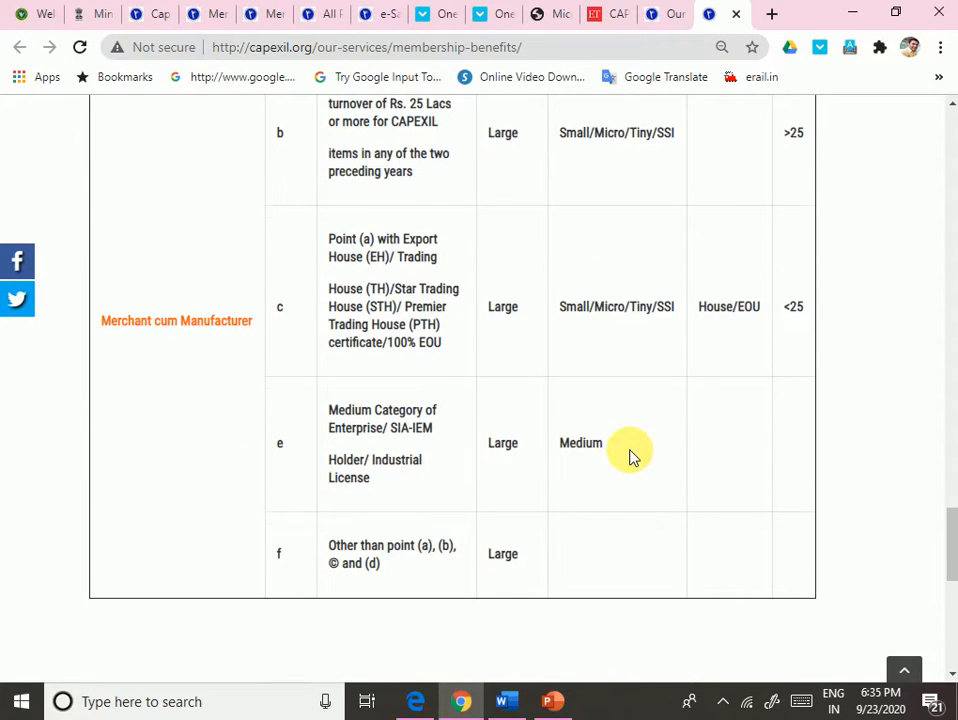
pyautogui.scroll(1, 629, 455)
pyautogui.scroll(1, 524, 455)
pyautogui.scroll(-6, 524, 455)
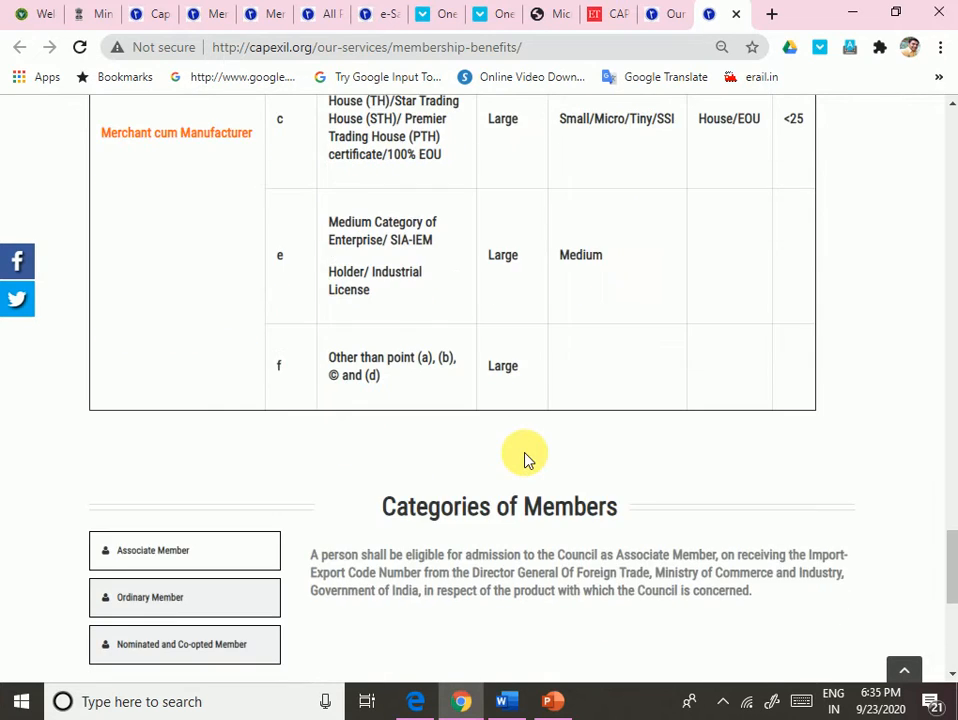
pyautogui.scroll(-1, 524, 455)
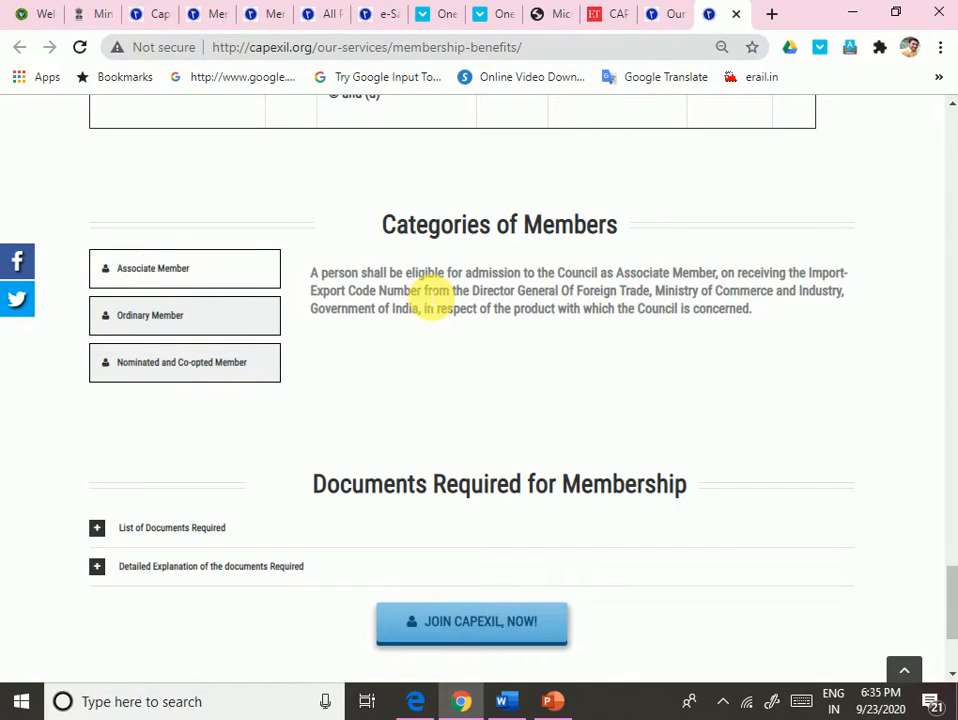
# Show the Ordinary Member requirements and highlight the three-year associate membership condition.
pyautogui.click(173, 320)
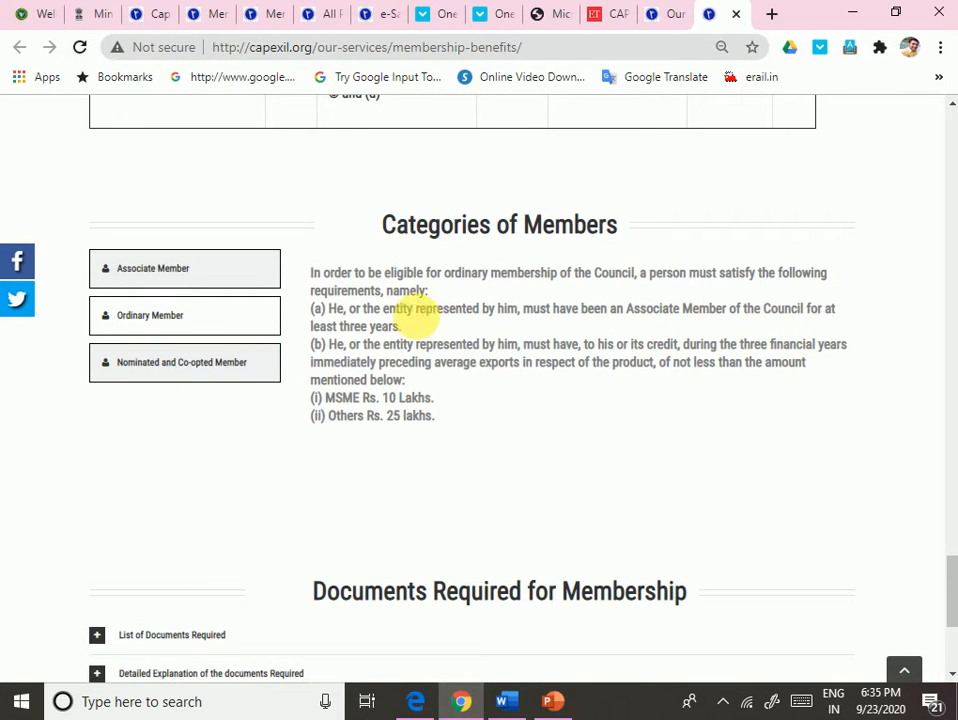
pyautogui.moveTo(356, 326); pyautogui.dragTo(428, 460)
pyautogui.scroll(-1, 527, 460)
pyautogui.scroll(-2, 527, 460)
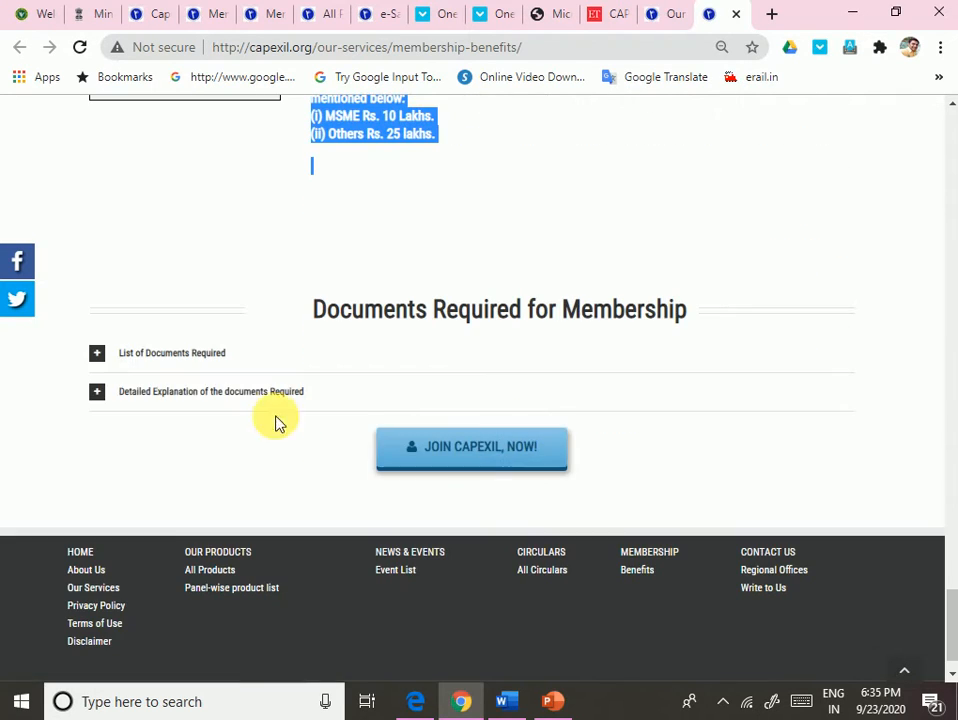
# Expand 'List of Documents Required' and bring up the required-documents Word file.
pyautogui.click(120, 360)
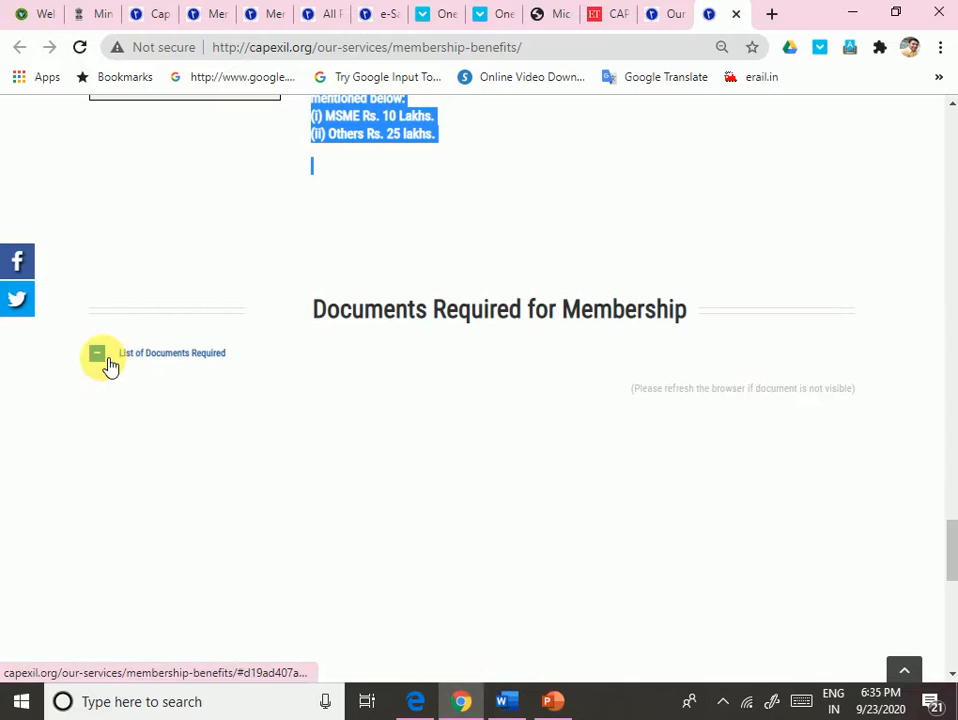
pyautogui.scroll(-5, 366, 404)
pyautogui.scroll(-1, 343, 423)
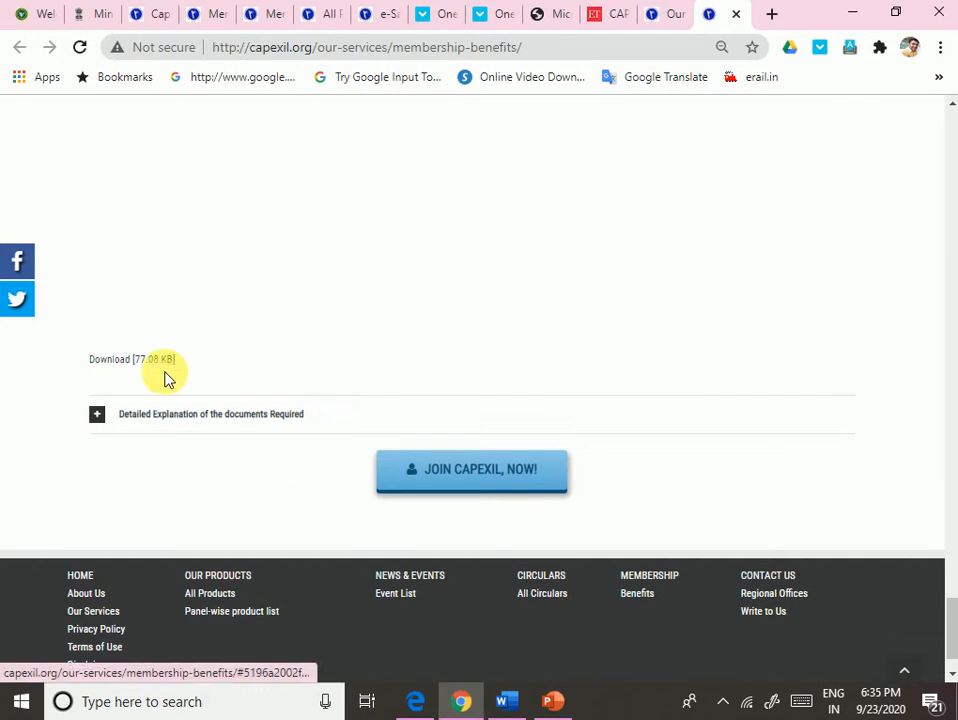
pyautogui.click(505, 700)
# Read through the Word required-documents table, then bring Chrome's membership benefits page back to front.
pyautogui.scroll(-5, 556, 466)
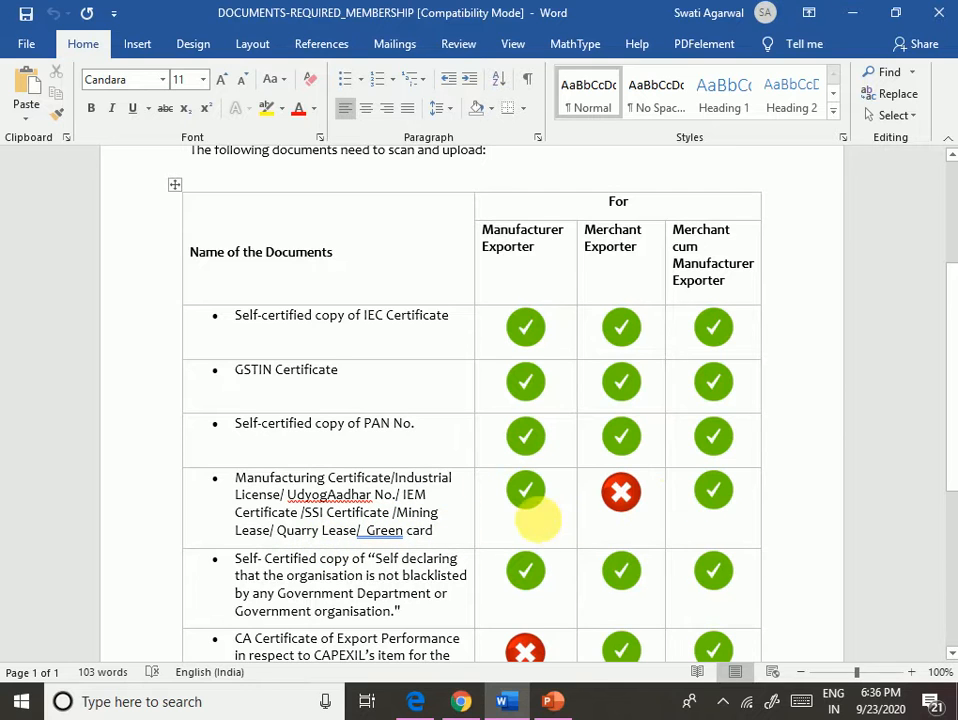
pyautogui.scroll(-2, 470, 520)
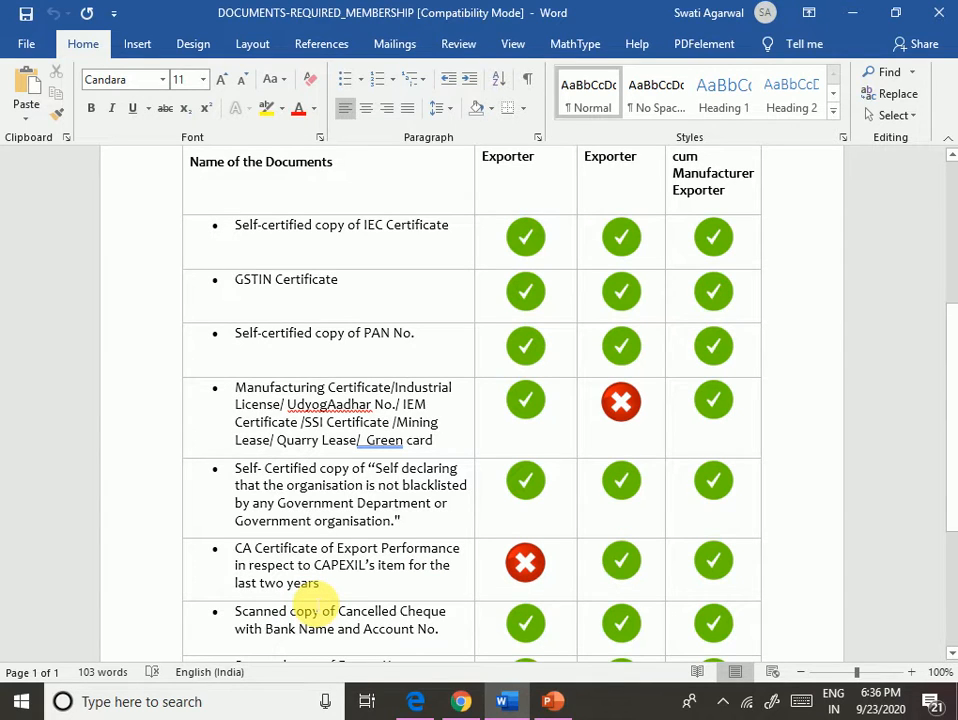
pyautogui.scroll(3, 712, 479)
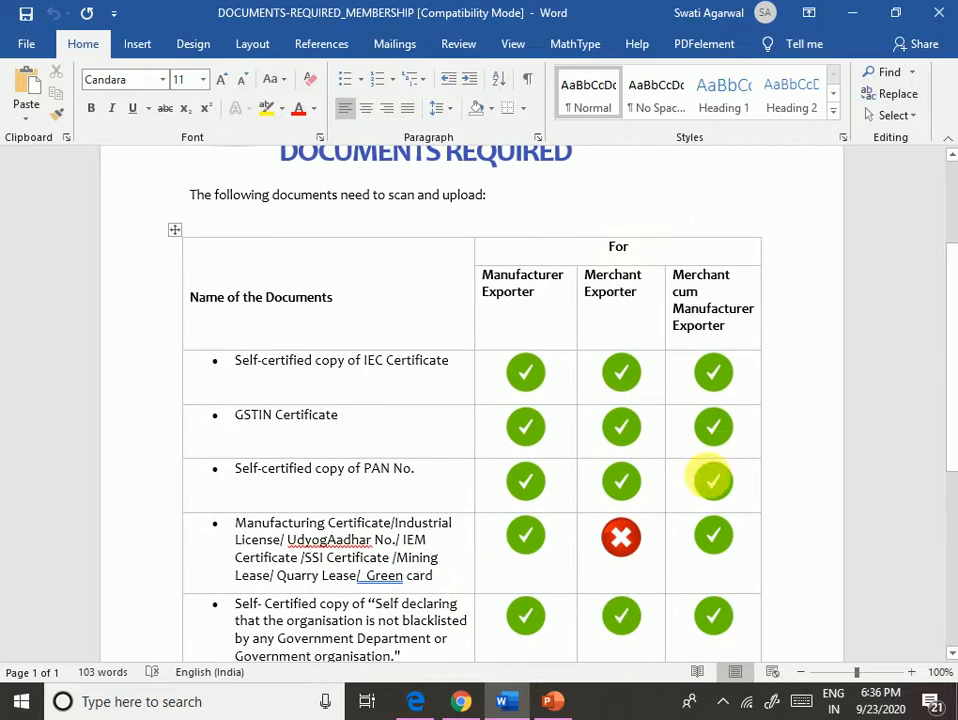
pyautogui.scroll(-4, 624, 462)
pyautogui.scroll(-2, 621, 608)
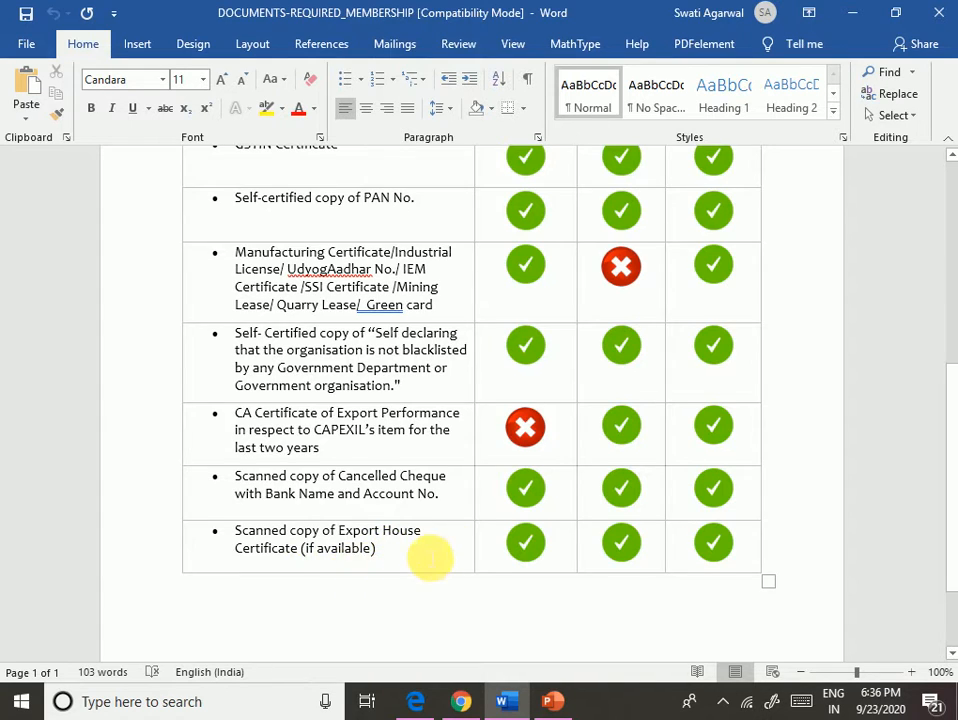
pyautogui.scroll(-3, 440, 548)
pyautogui.scroll(6, 450, 545)
pyautogui.scroll(7, 452, 550)
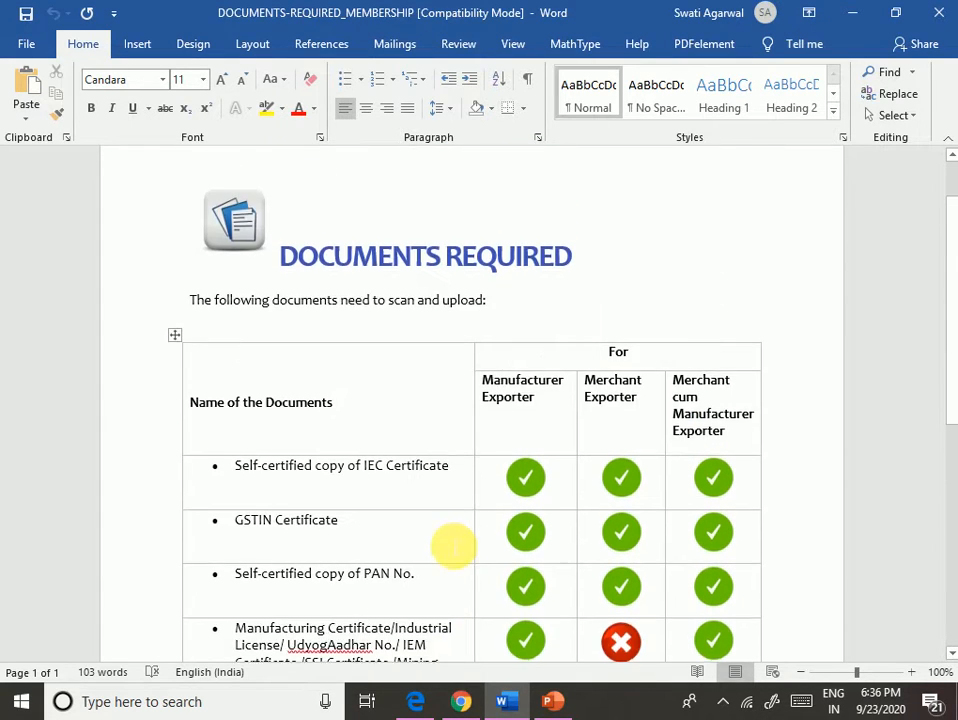
pyautogui.scroll(-5, 433, 555)
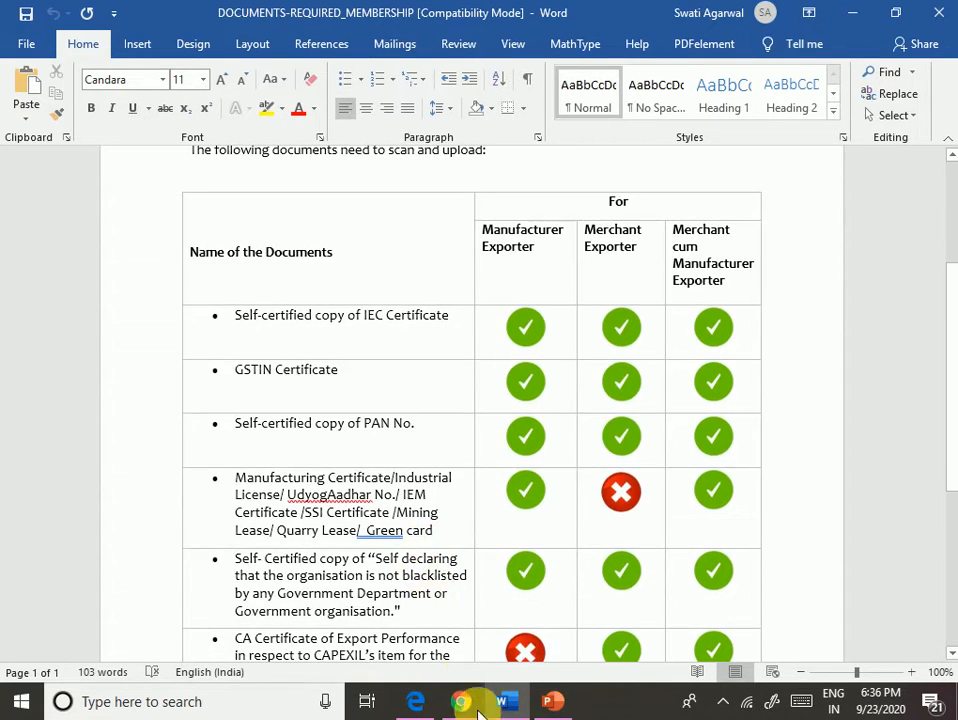
pyautogui.moveTo(455, 700)
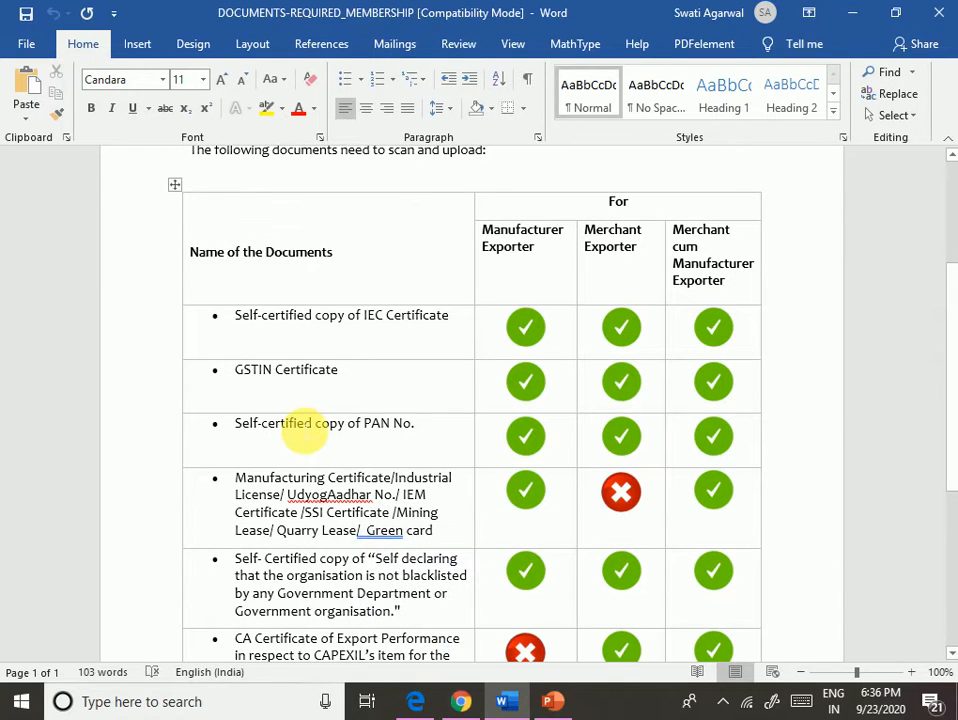
pyautogui.click(460, 701)
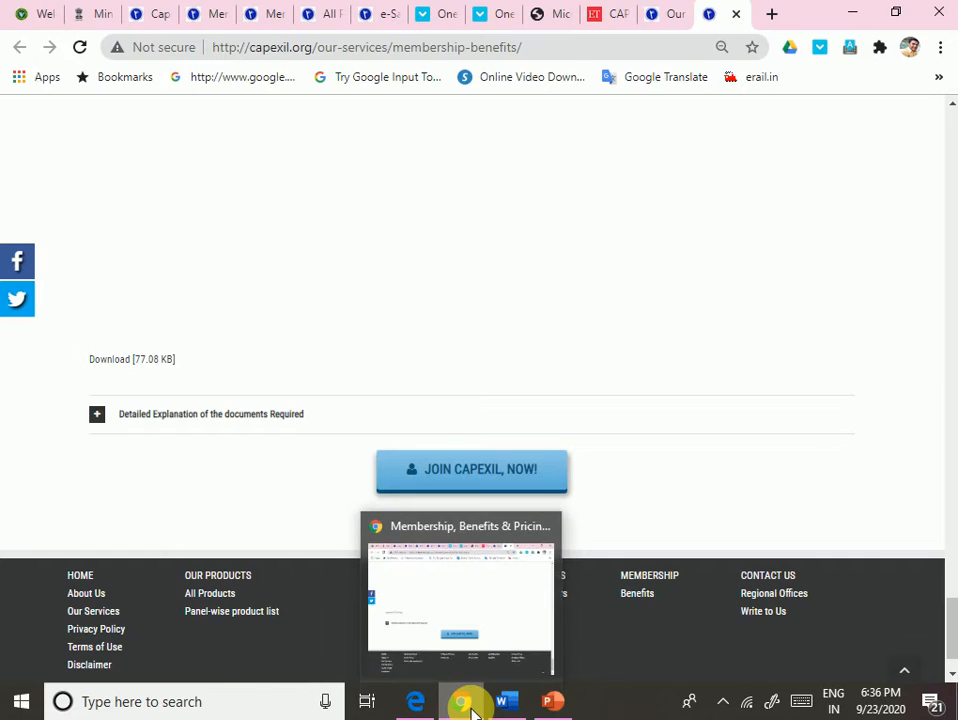
# Glance at the required-documents PDF, then expand 'Detailed Explanation of the documents Required' on the benefits page.
pyautogui.click(473, 708)
pyautogui.click(462, 703)
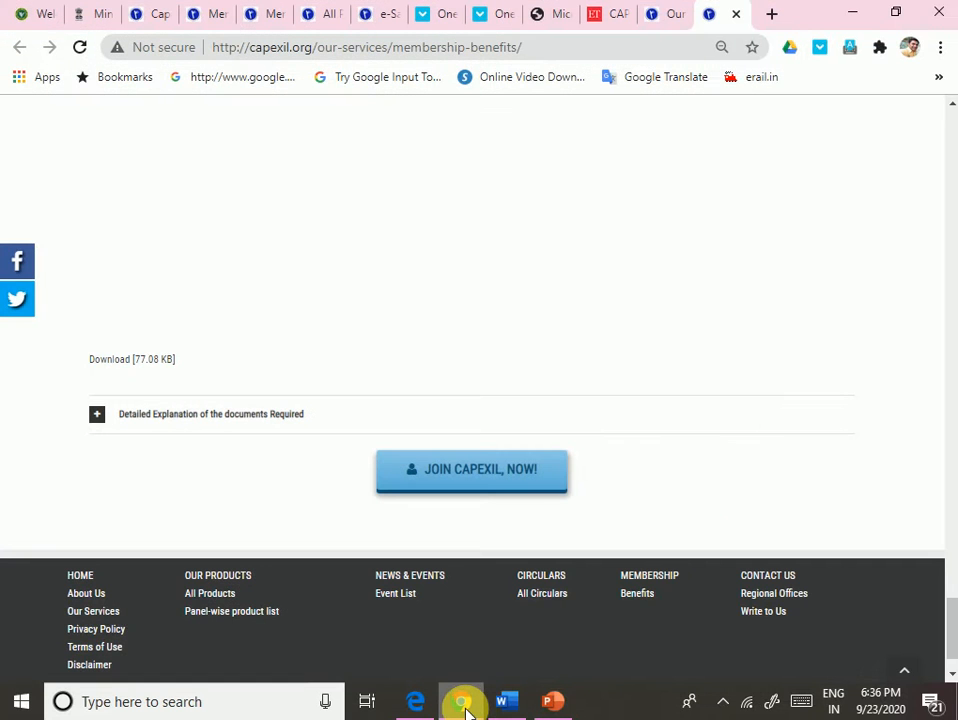
pyautogui.click(543, 15)
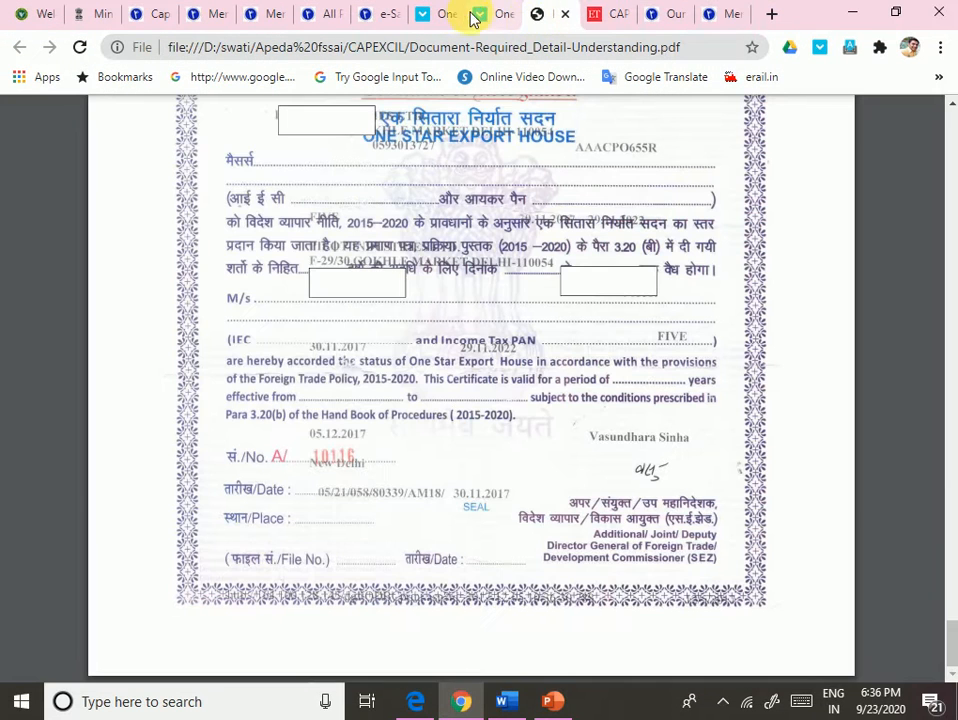
pyautogui.scroll(15, 609, 272)
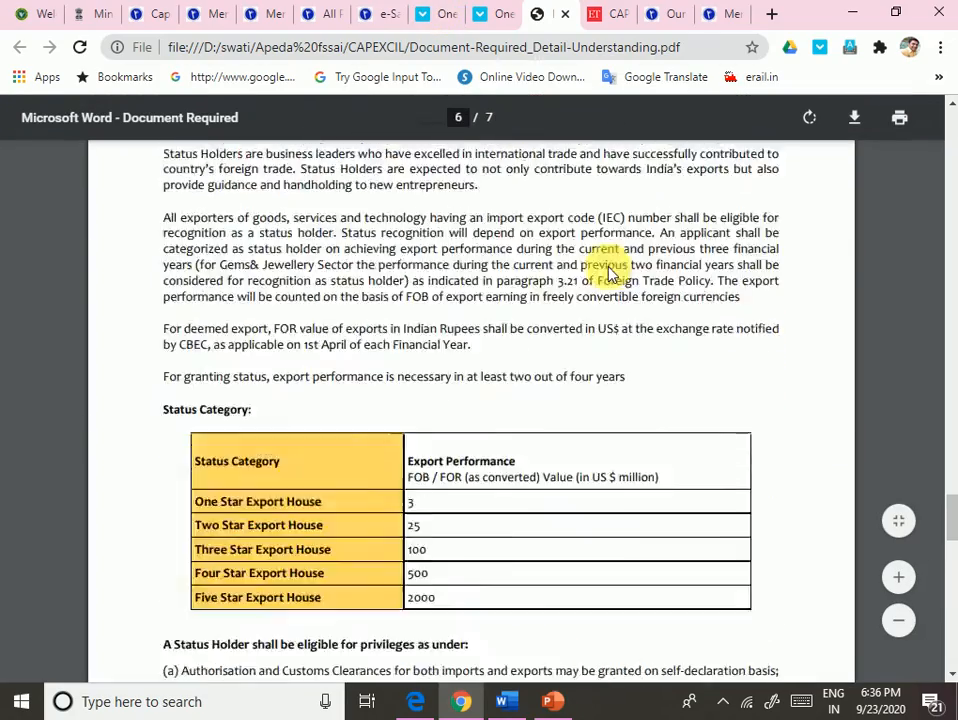
pyautogui.scroll(20, 609, 272)
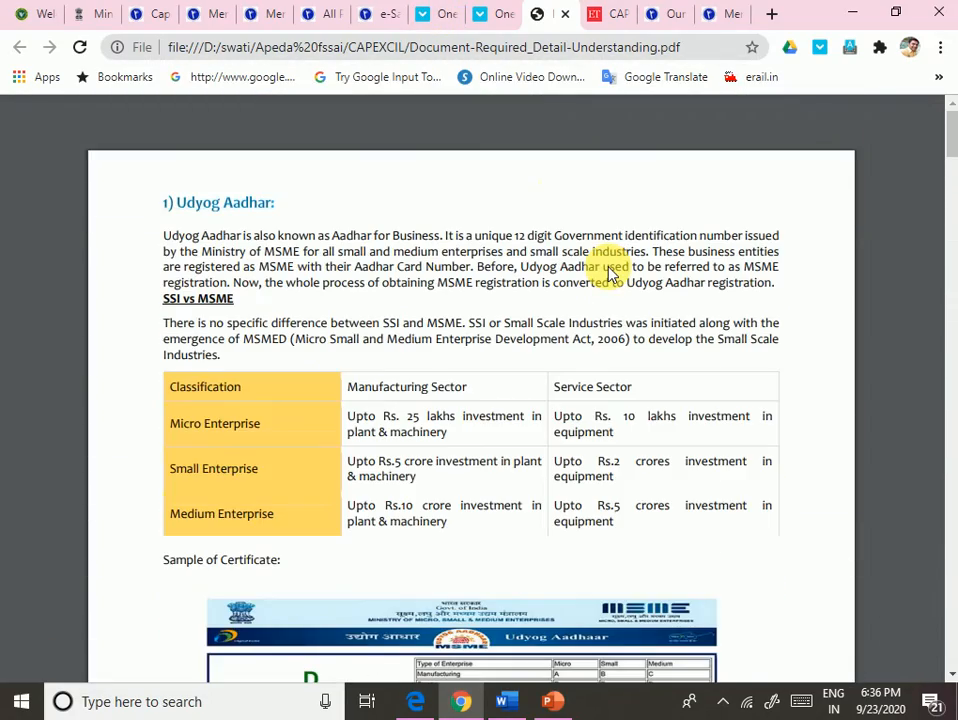
pyautogui.click(722, 14)
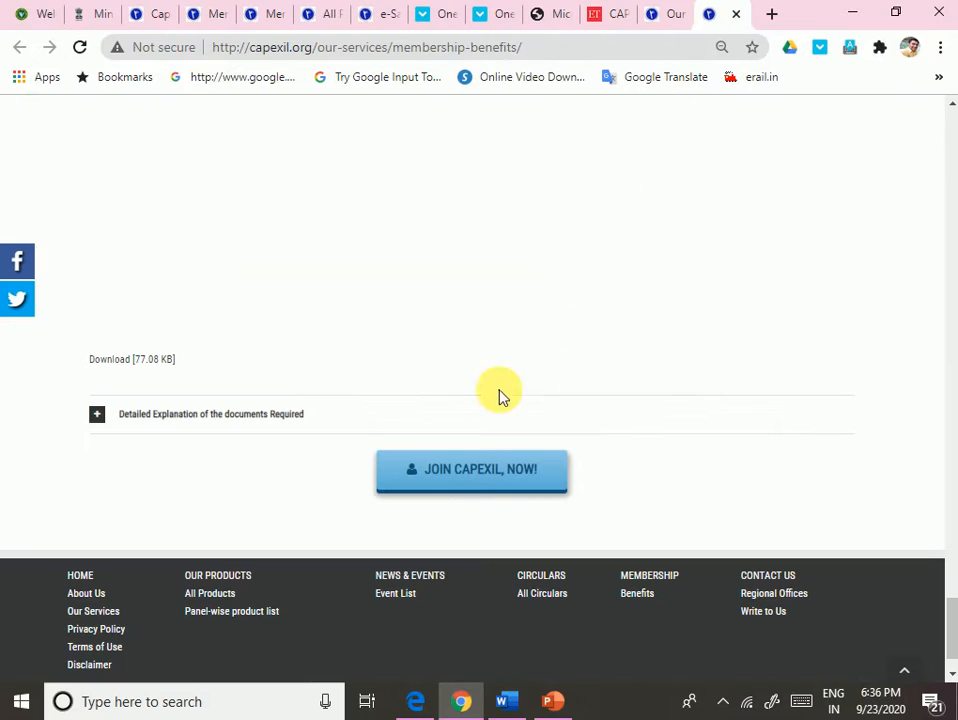
pyautogui.click(116, 425)
pyautogui.scroll(-9, 438, 479)
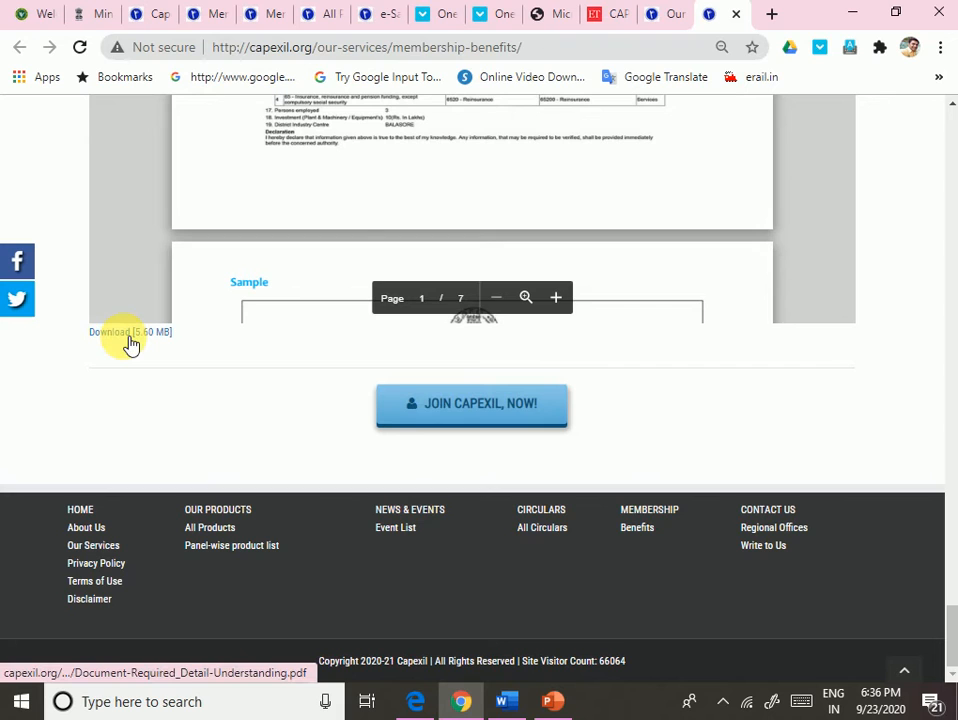
# Return to the Document-Required_Detail-Understanding PDF, scroll its first pages, and select a line of text.
pyautogui.click(545, 14)
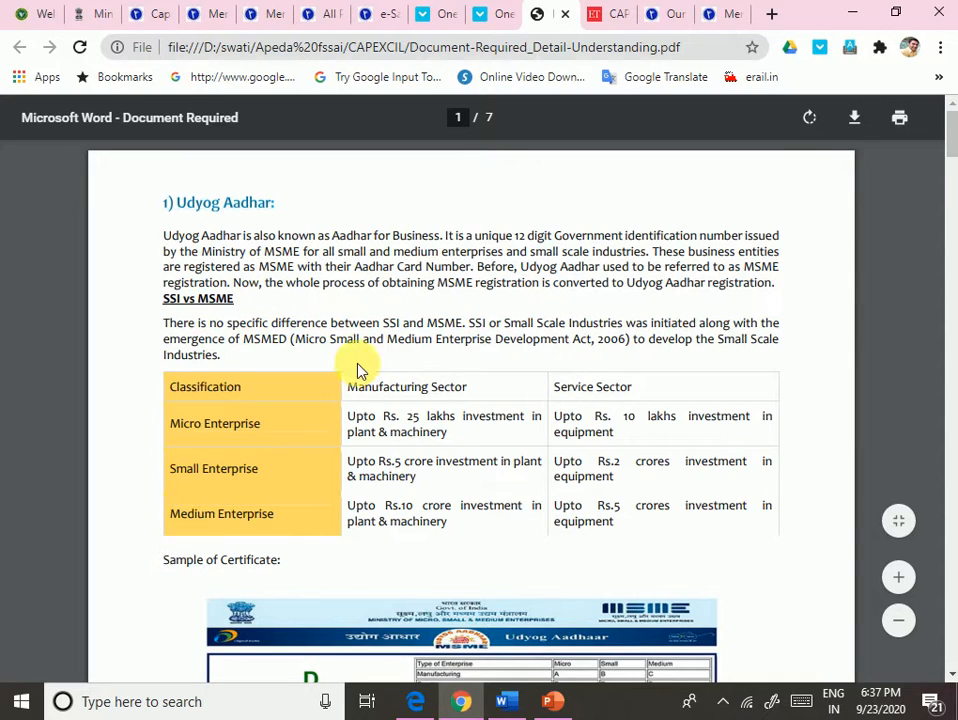
pyautogui.scroll(-10, 316, 362)
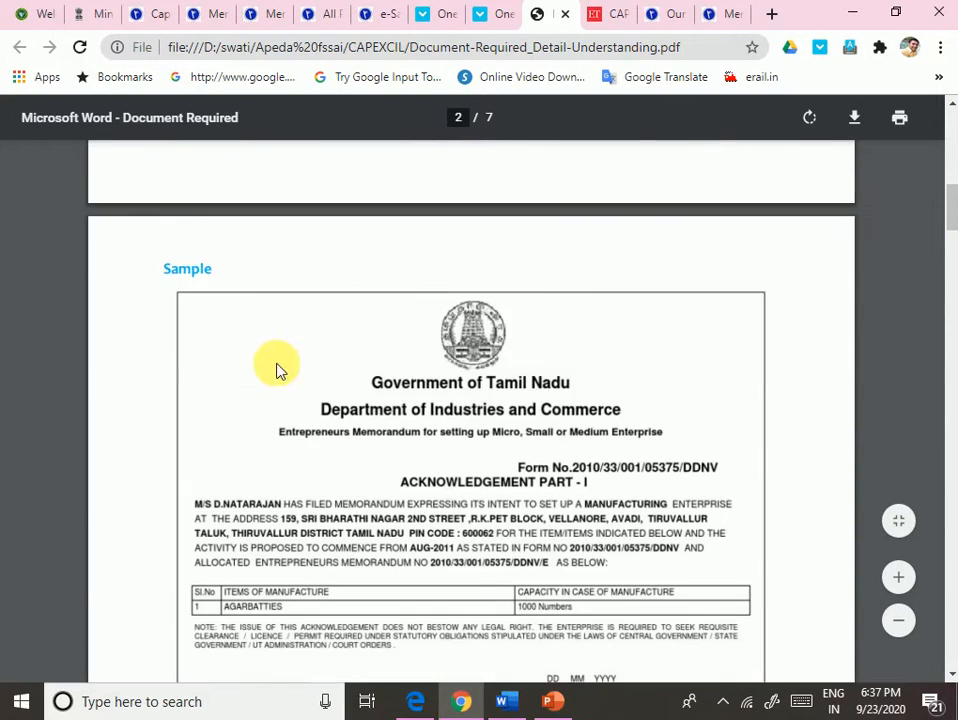
pyautogui.scroll(-5, 342, 390)
pyautogui.scroll(4, 342, 392)
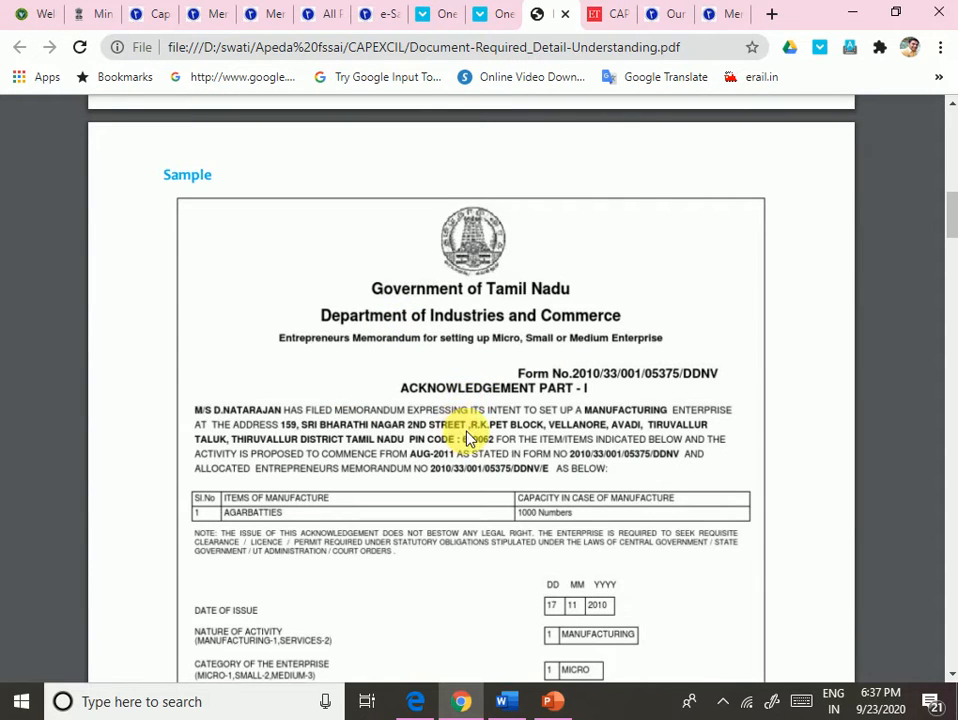
pyautogui.scroll(-7, 464, 430)
pyautogui.scroll(-2, 460, 432)
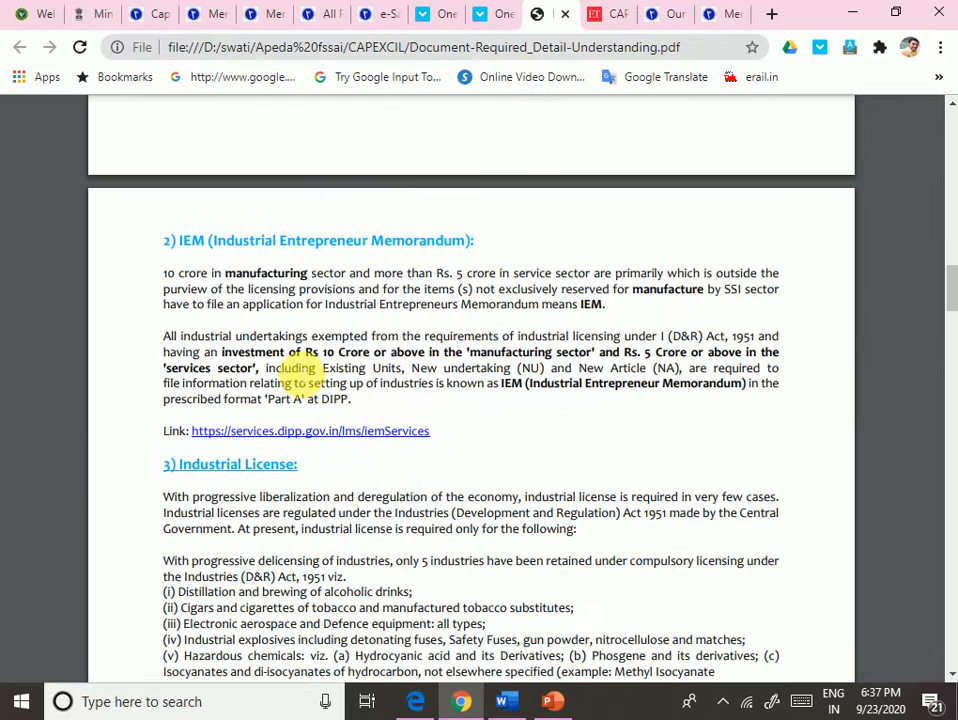
pyautogui.moveTo(301, 241); pyautogui.dragTo(470, 241)
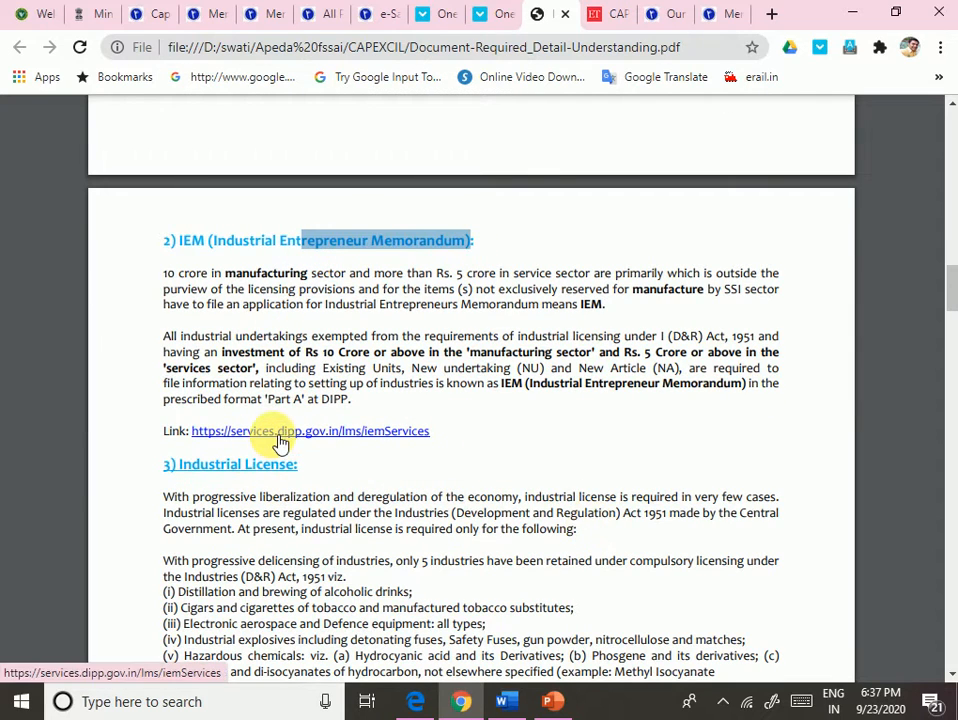
# Scroll the rest of the PDF through page 7, then return to the membership benefits page.
pyautogui.scroll(-3, 410, 480)
pyautogui.scroll(-7, 378, 392)
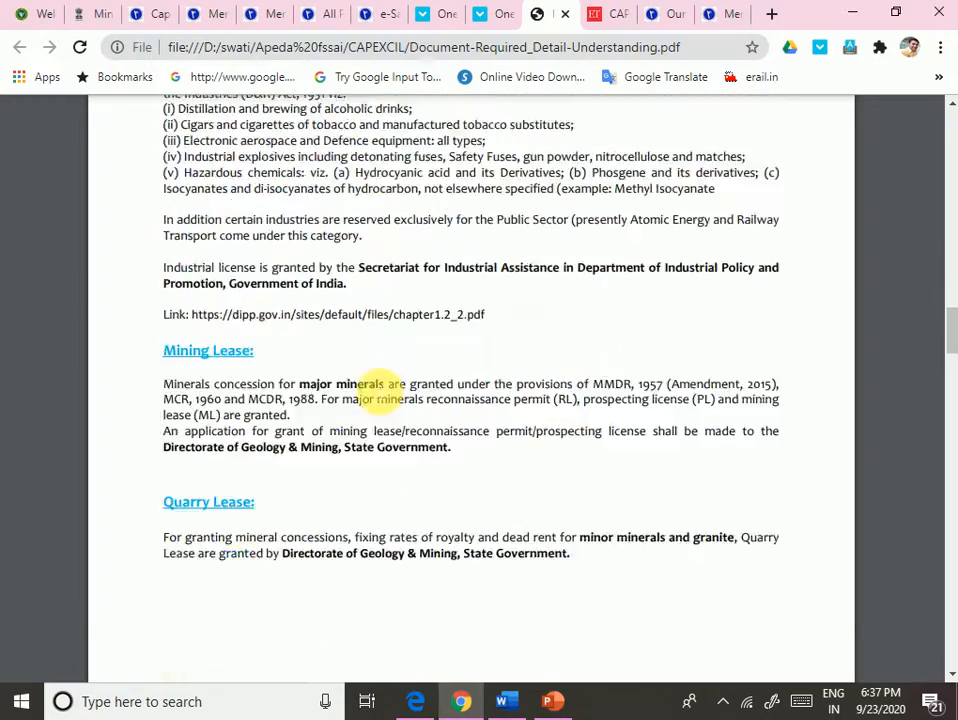
pyautogui.scroll(-20, 371, 385)
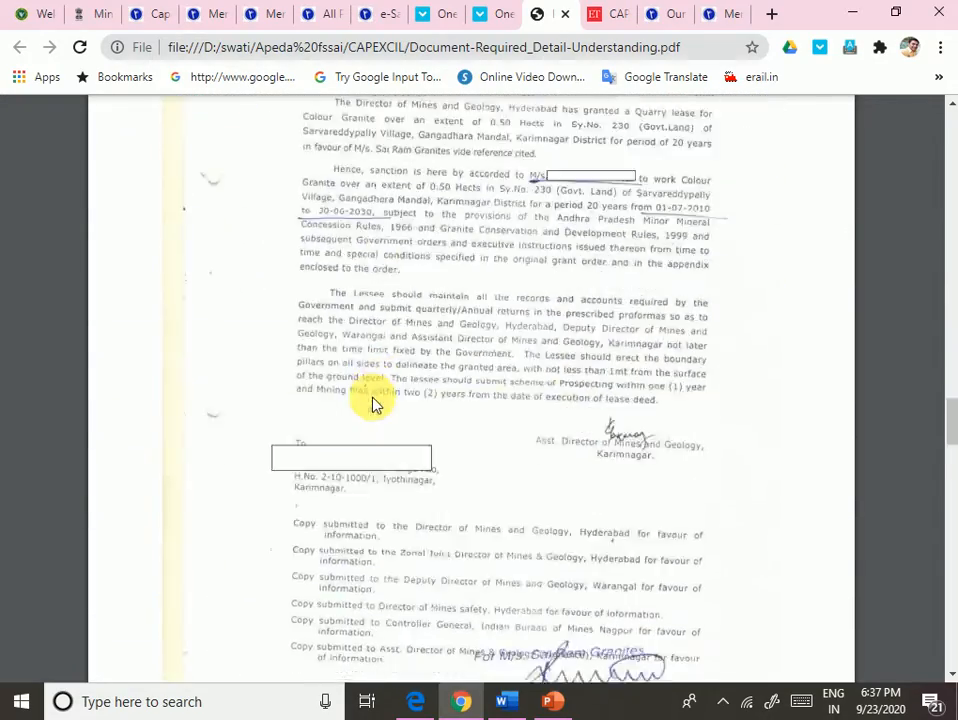
pyautogui.scroll(4, 398, 428)
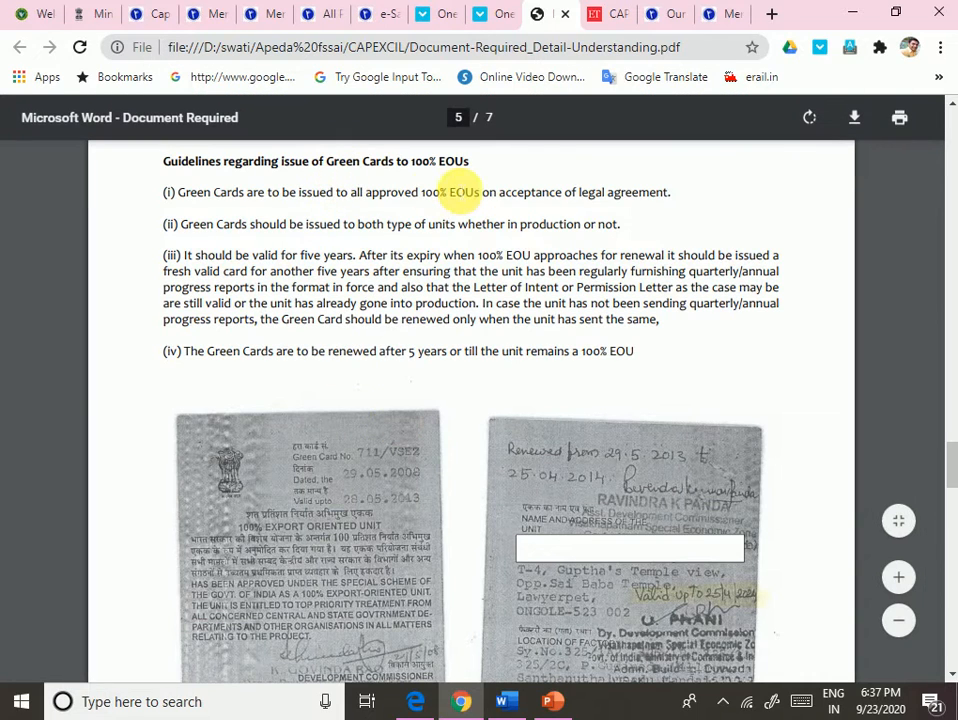
pyautogui.scroll(-2, 582, 506)
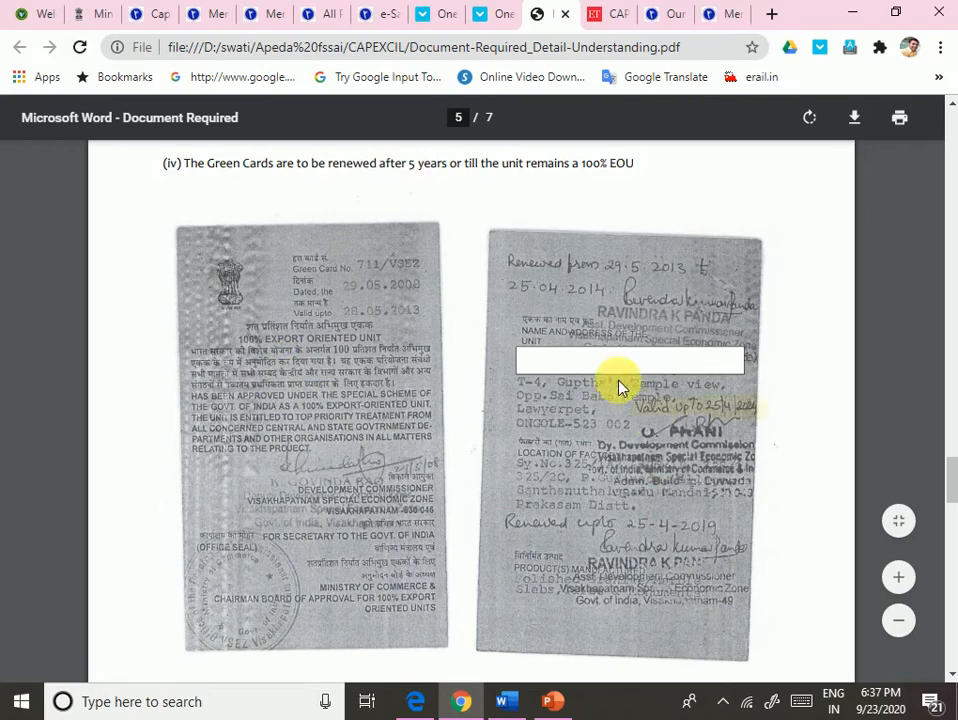
pyautogui.scroll(-15, 650, 462)
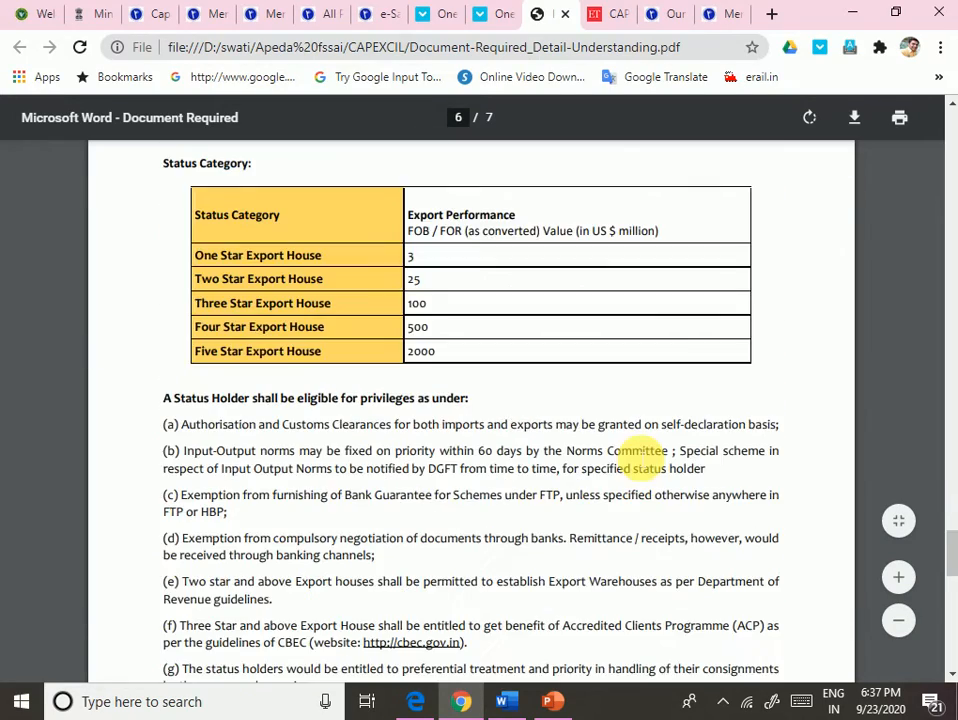
pyautogui.scroll(-9, 636, 458)
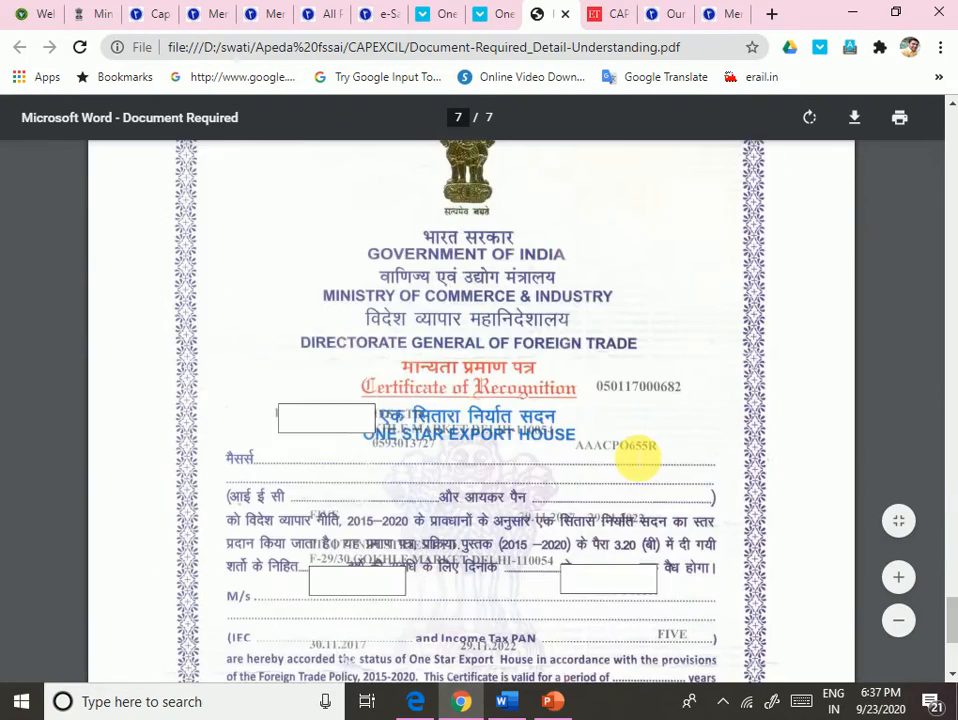
pyautogui.scroll(-3, 637, 456)
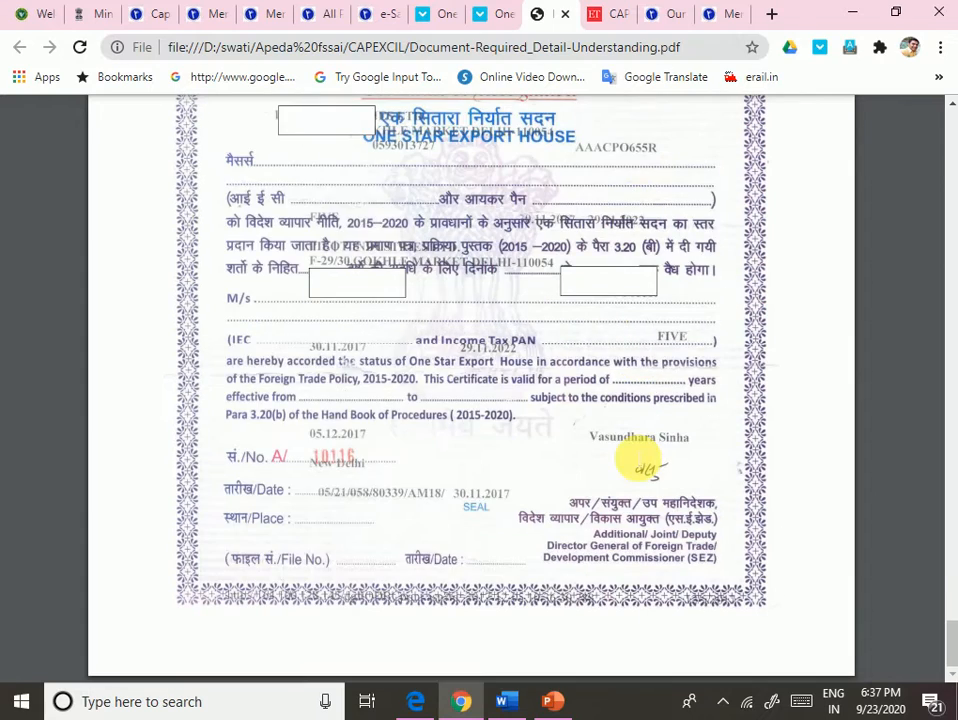
pyautogui.scroll(5, 637, 460)
pyautogui.click(716, 14)
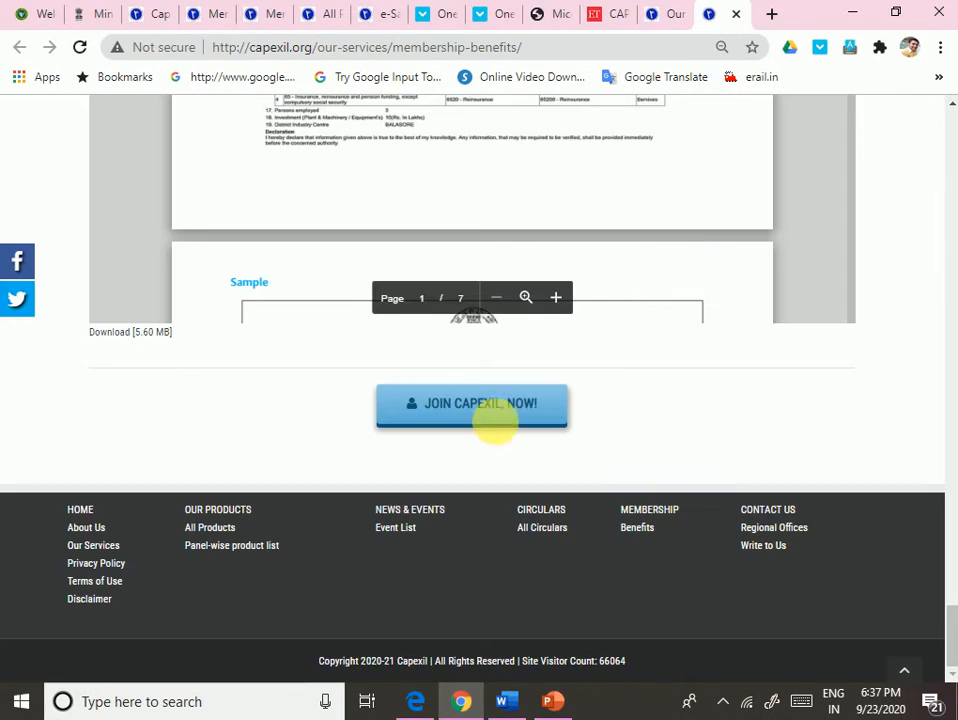
# Via JOIN CAPEXIL, NOW! and Enter Now!, fill the New Member form's IEC and Company Name and submit.
pyautogui.click(494, 420)
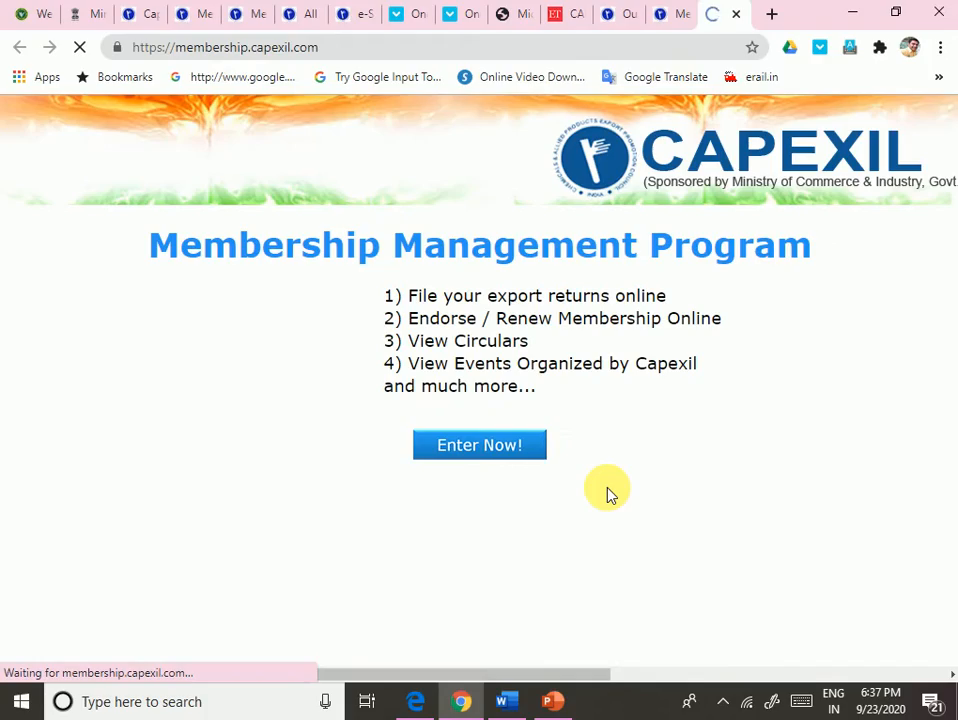
pyautogui.click(487, 449)
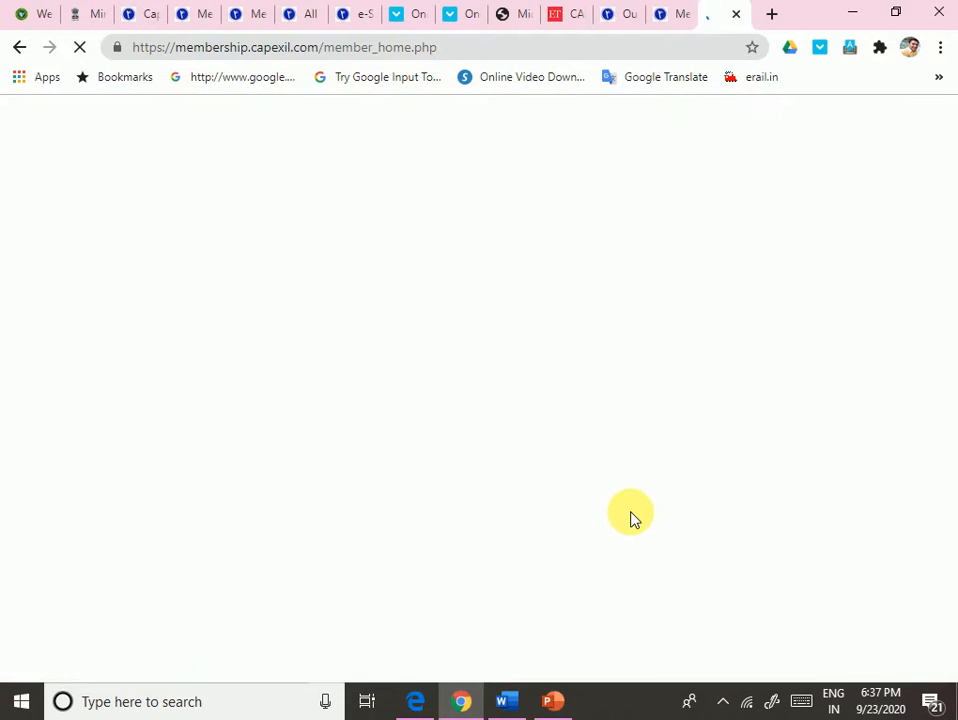
pyautogui.scroll(-1, 535, 453)
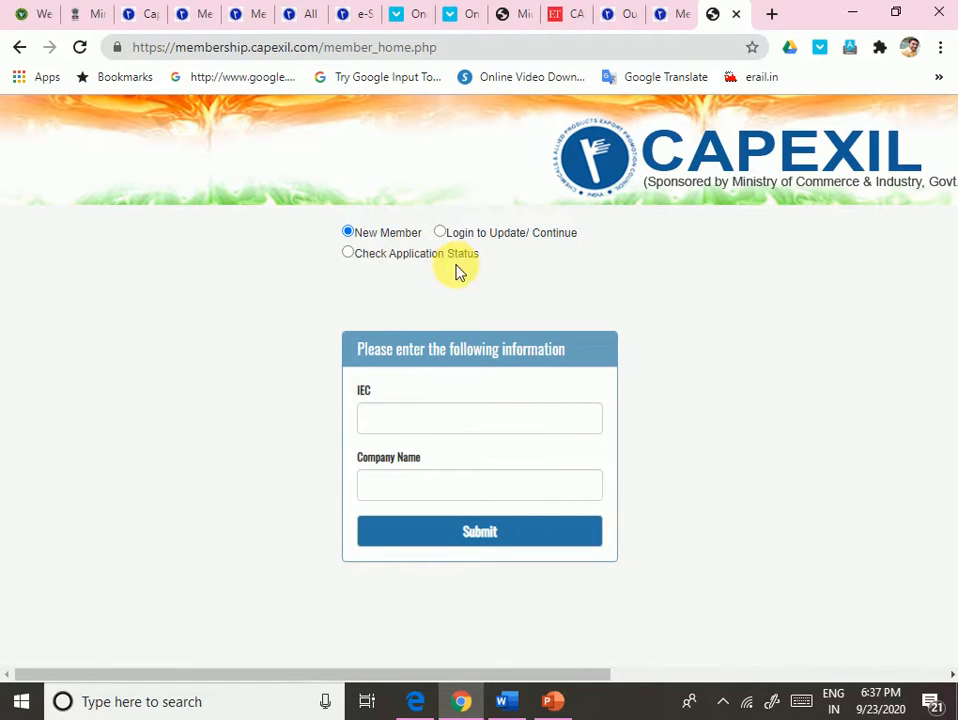
pyautogui.click(442, 425)
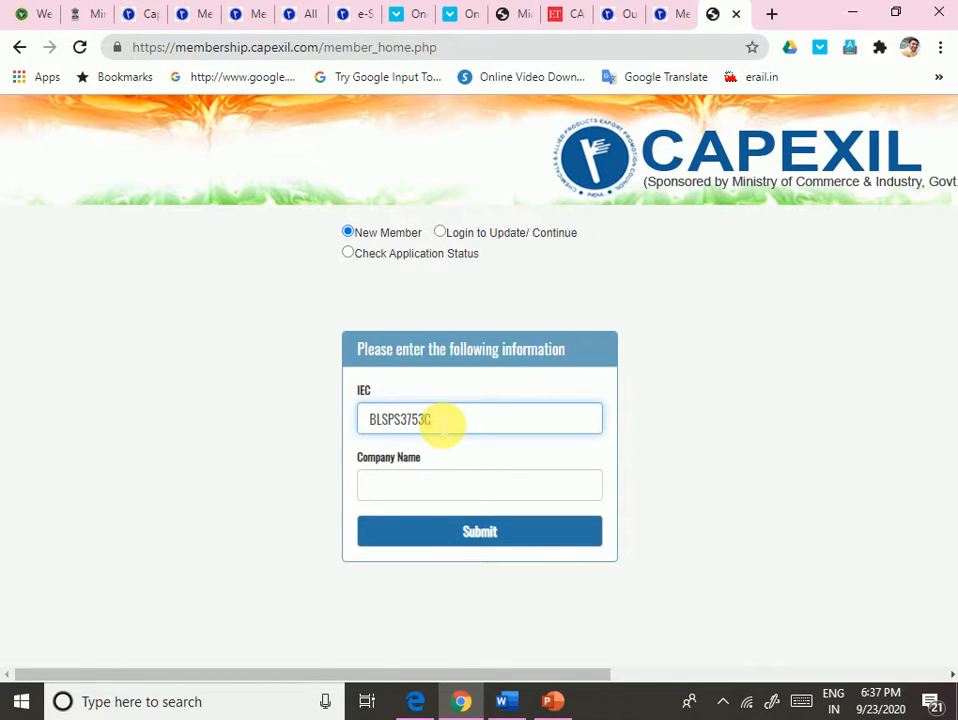
pyautogui.press('Tab')
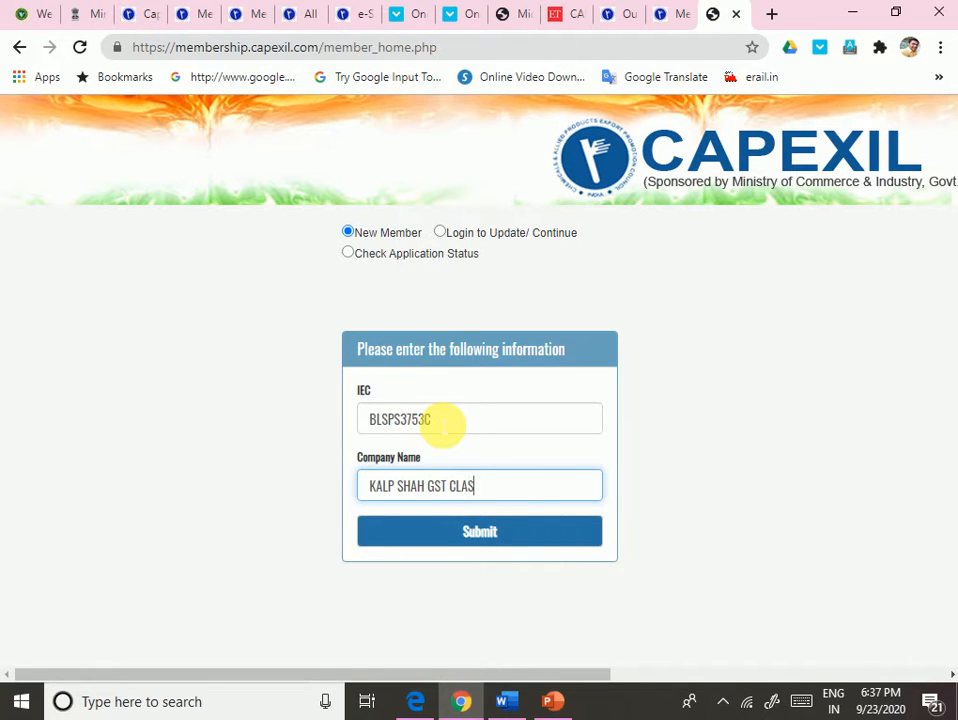
pyautogui.click(488, 538)
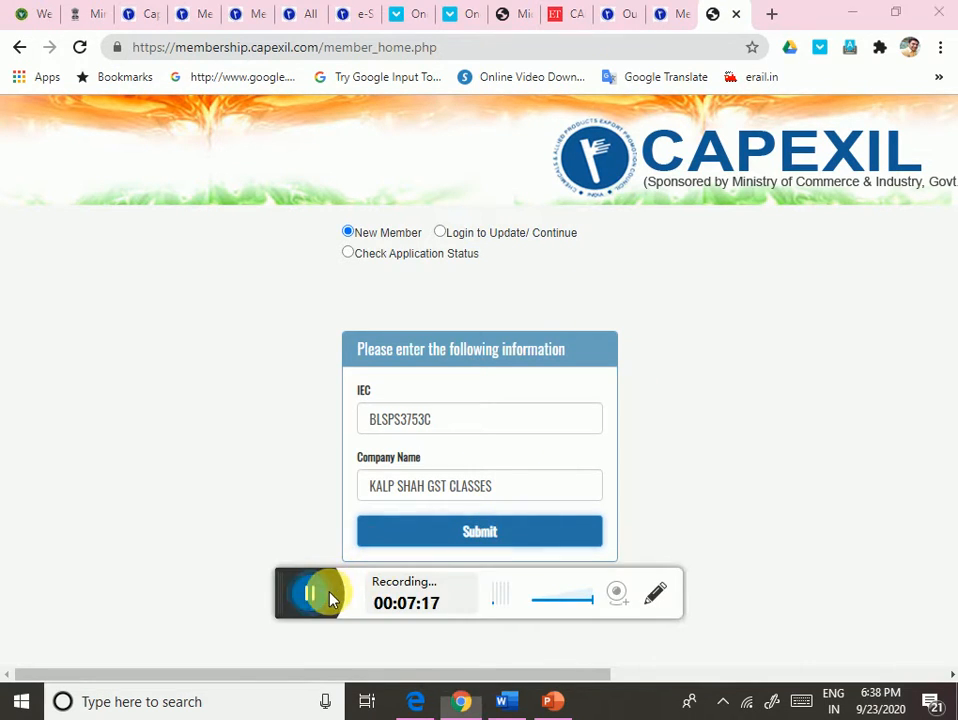
pyautogui.click(321, 594)
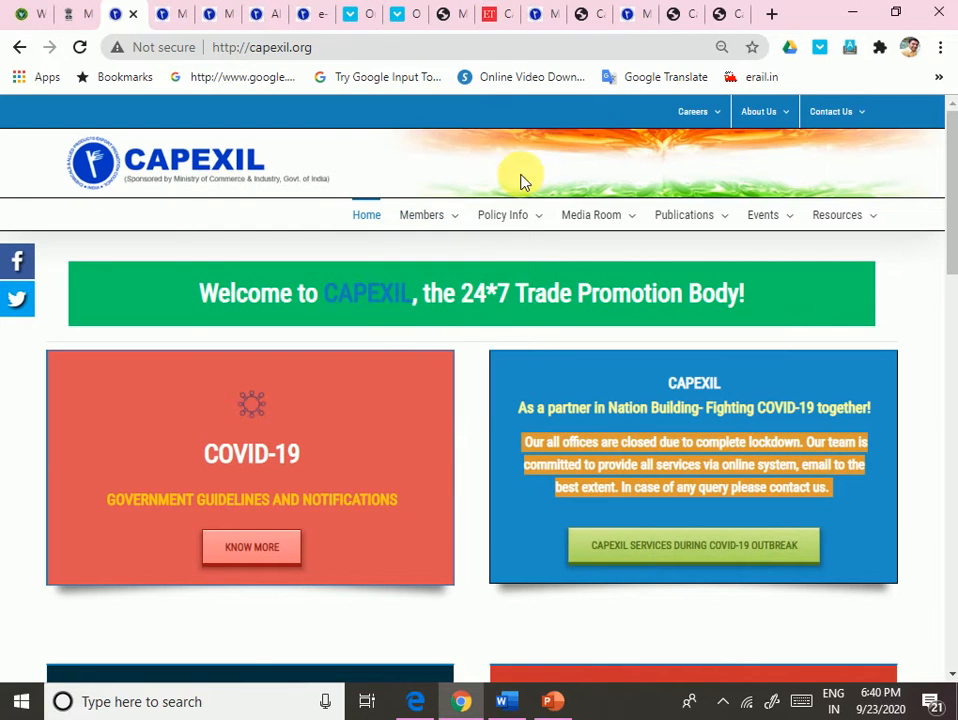
# Go from the application tabs to the capexil.org home page and open Members > All Products.
pyautogui.click(630, 11)
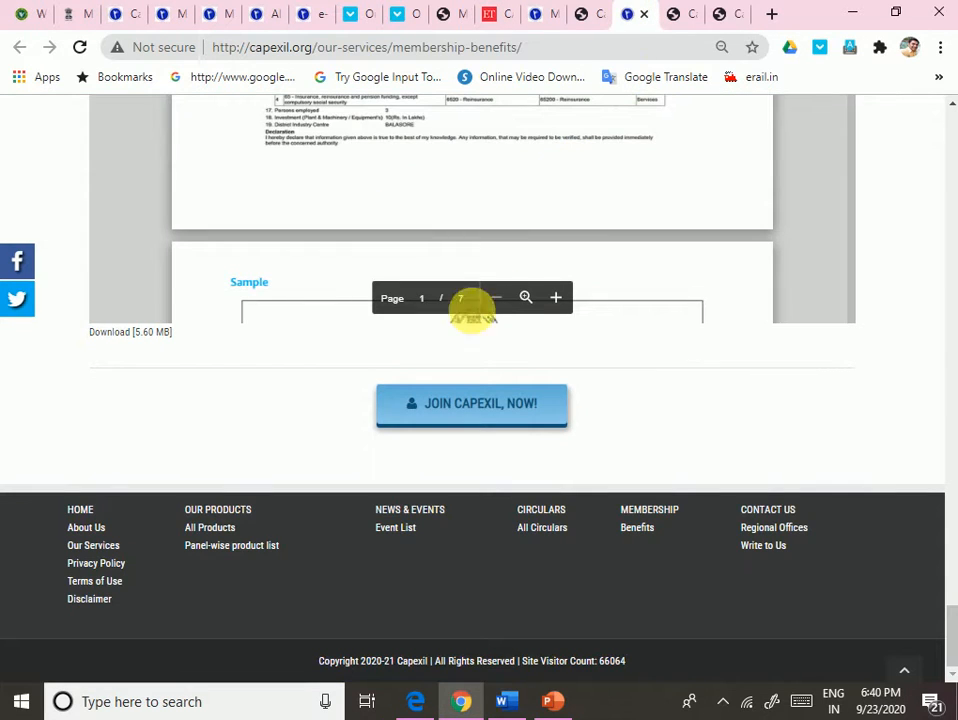
pyautogui.click(673, 13)
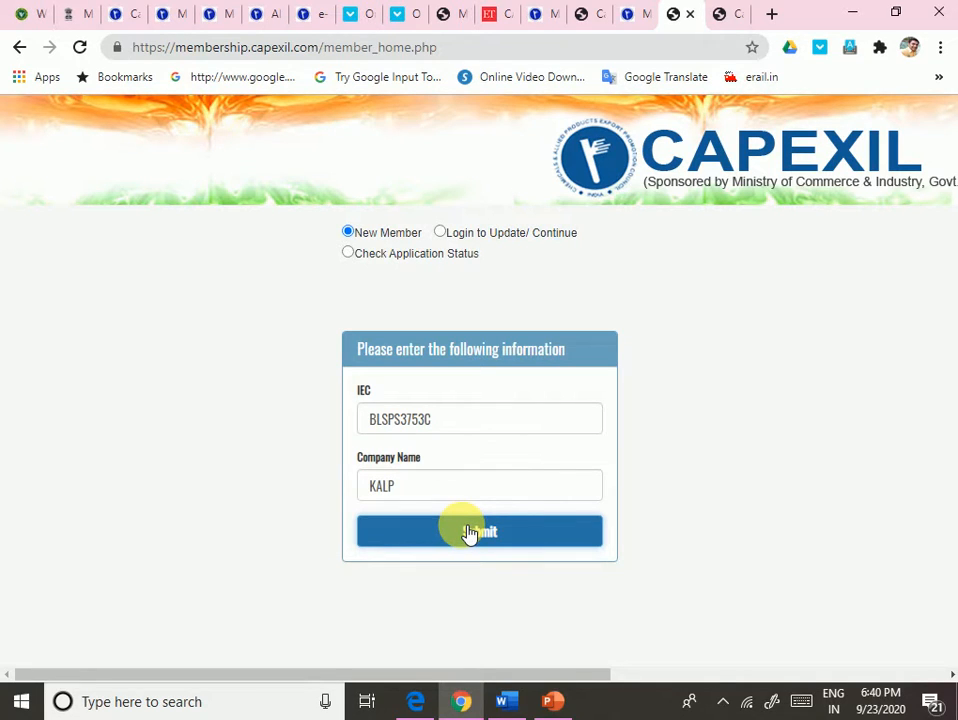
pyautogui.click(112, 15)
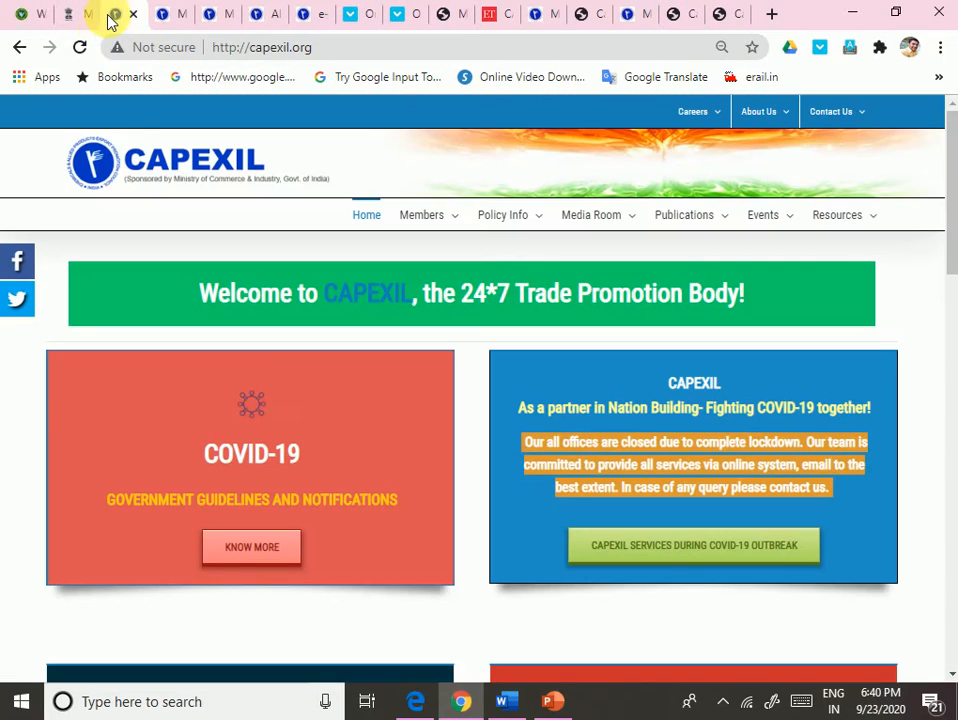
pyautogui.scroll(-4, 620, 433)
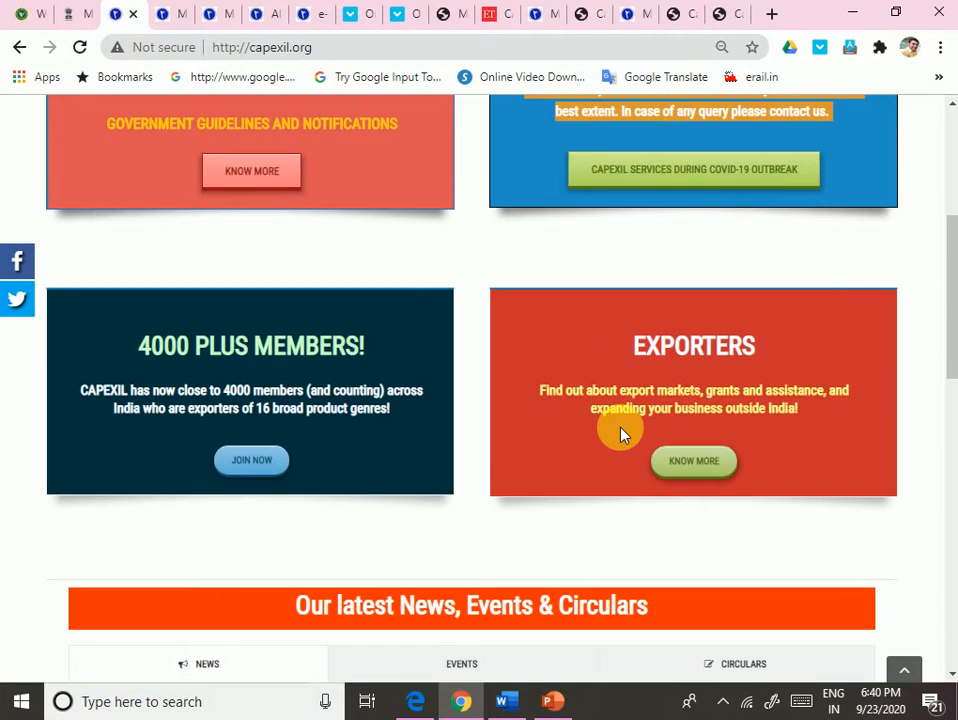
pyautogui.scroll(-4, 620, 434)
pyautogui.scroll(8, 494, 242)
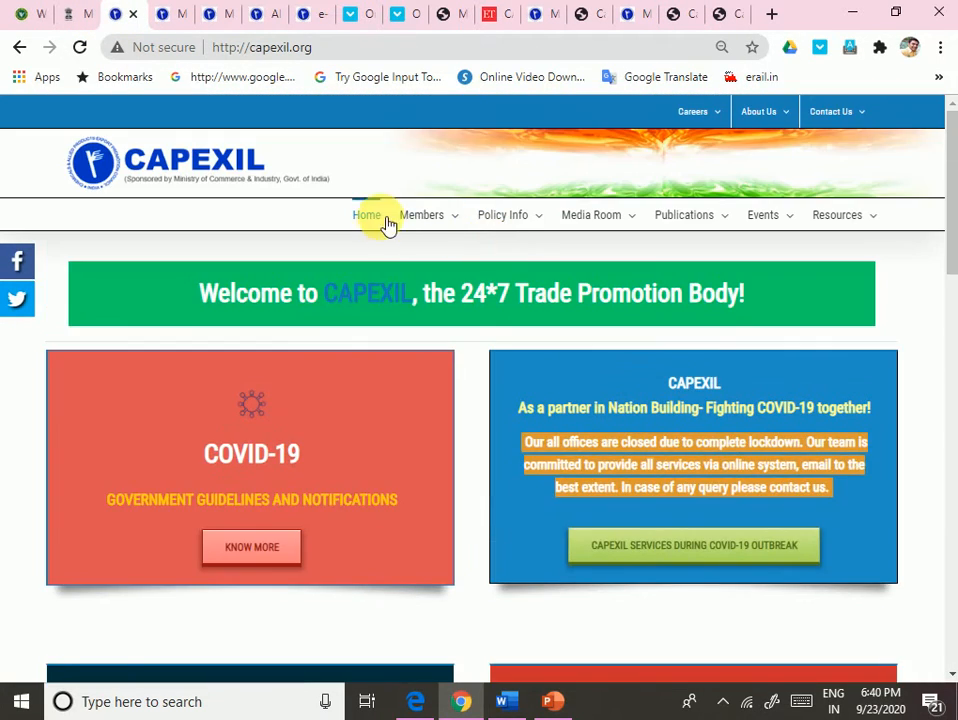
pyautogui.moveTo(438, 225)
pyautogui.click(441, 285)
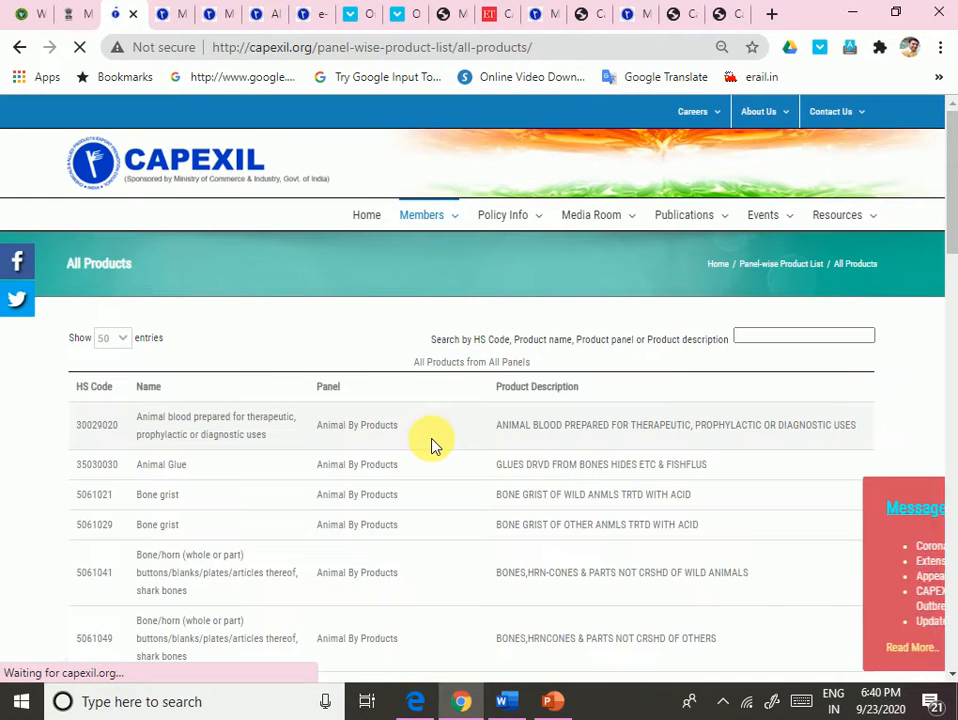
# Dismiss the President's popup, browse the All Products HS code table, and go to page 2.
pyautogui.scroll(-5, 430, 443)
pyautogui.scroll(-10, 550, 447)
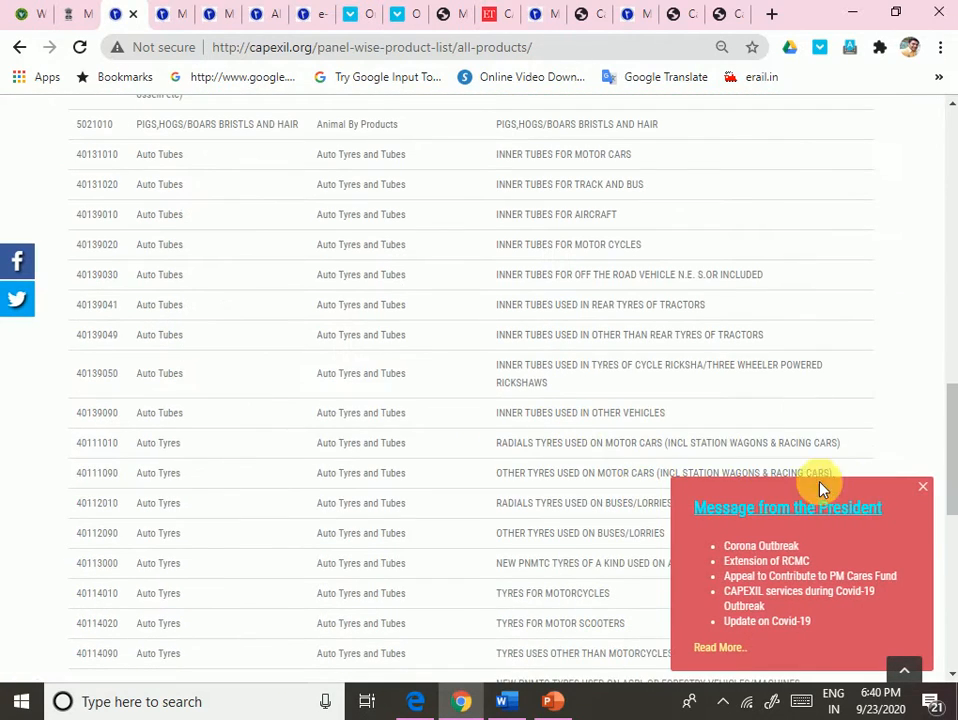
pyautogui.click(923, 488)
pyautogui.scroll(-5, 630, 430)
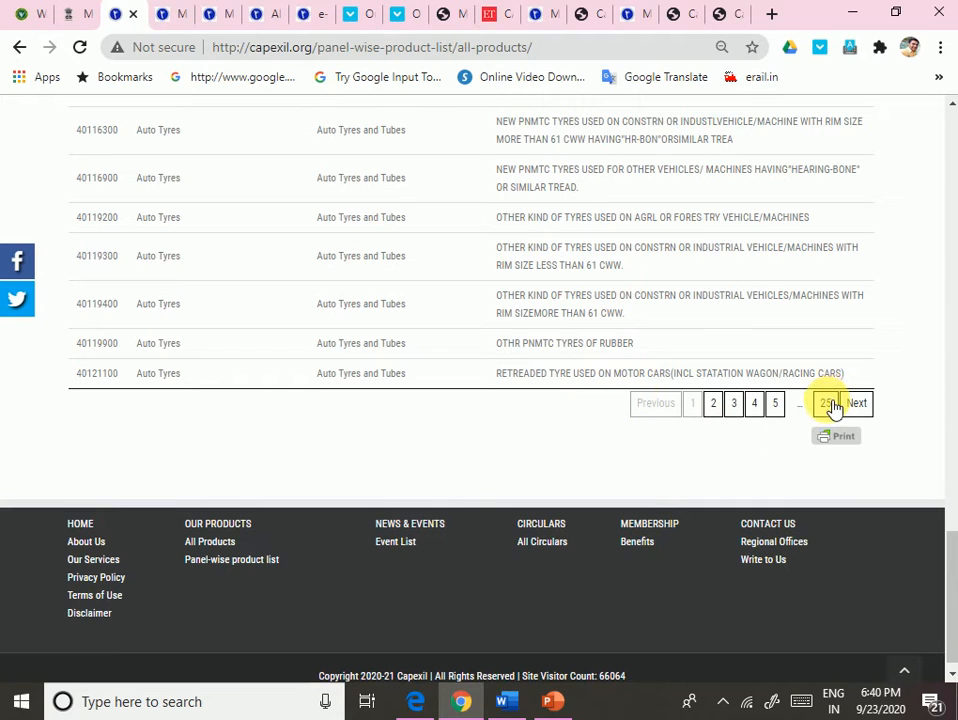
pyautogui.scroll(10, 578, 375)
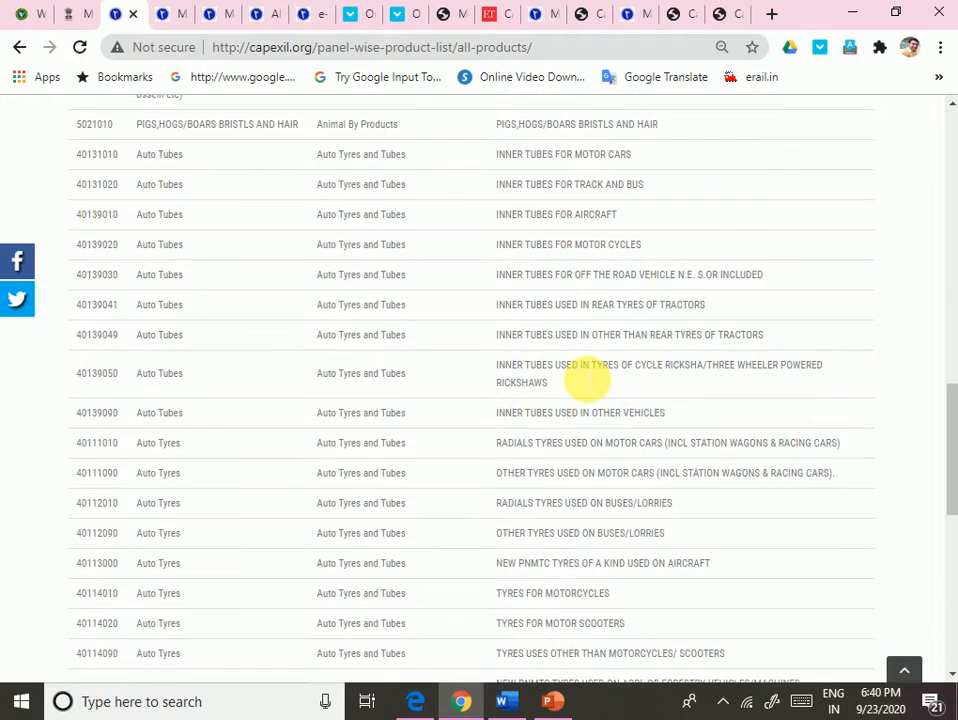
pyautogui.scroll(-10, 588, 380)
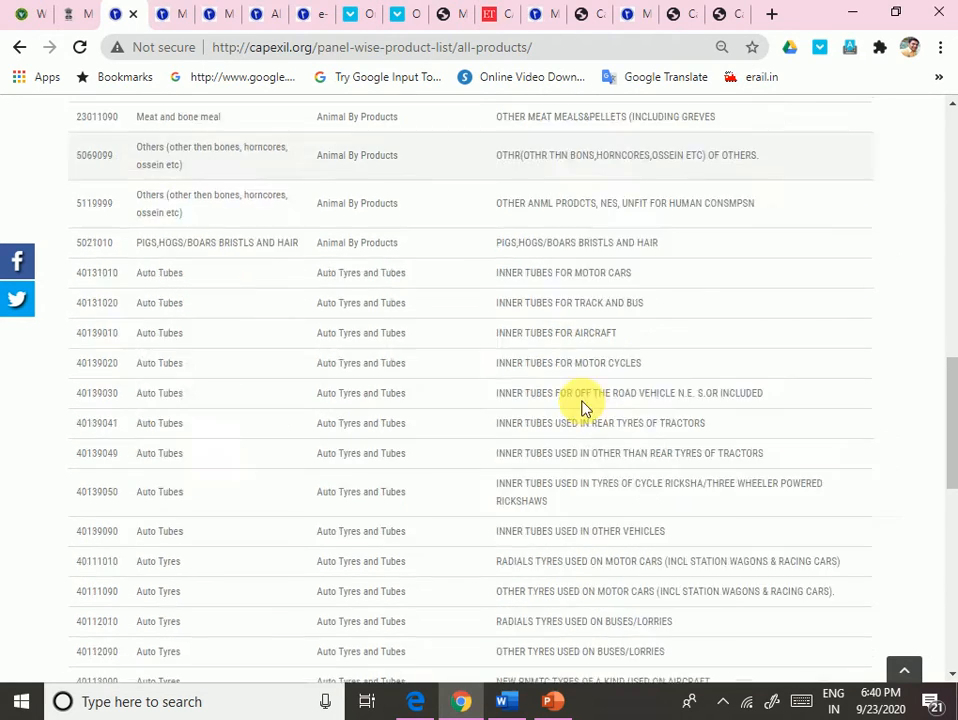
pyautogui.click(716, 390)
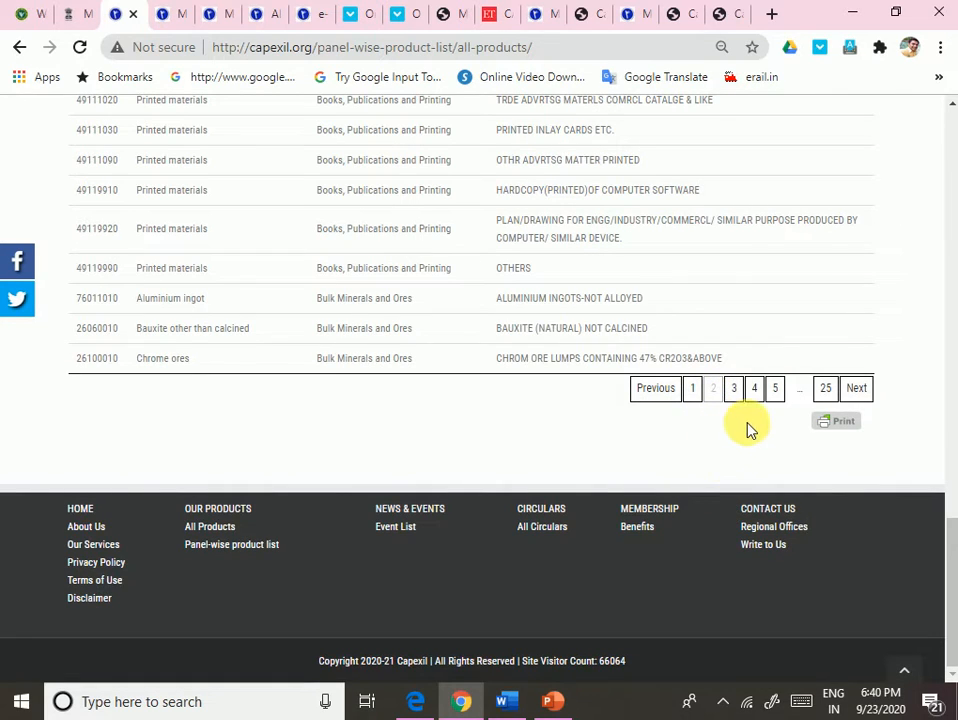
pyautogui.scroll(5, 748, 428)
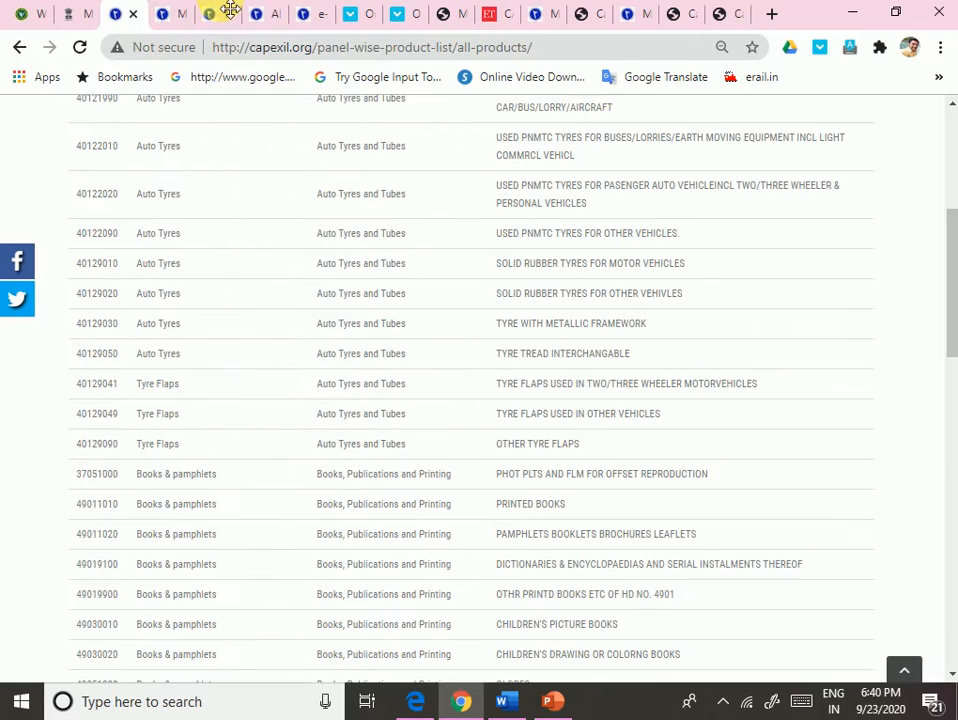
# Switch between the All Products list and the Membership, Benefits & Pricing page, ending on the latter.
pyautogui.click(626, 19)
pyautogui.click(135, 13)
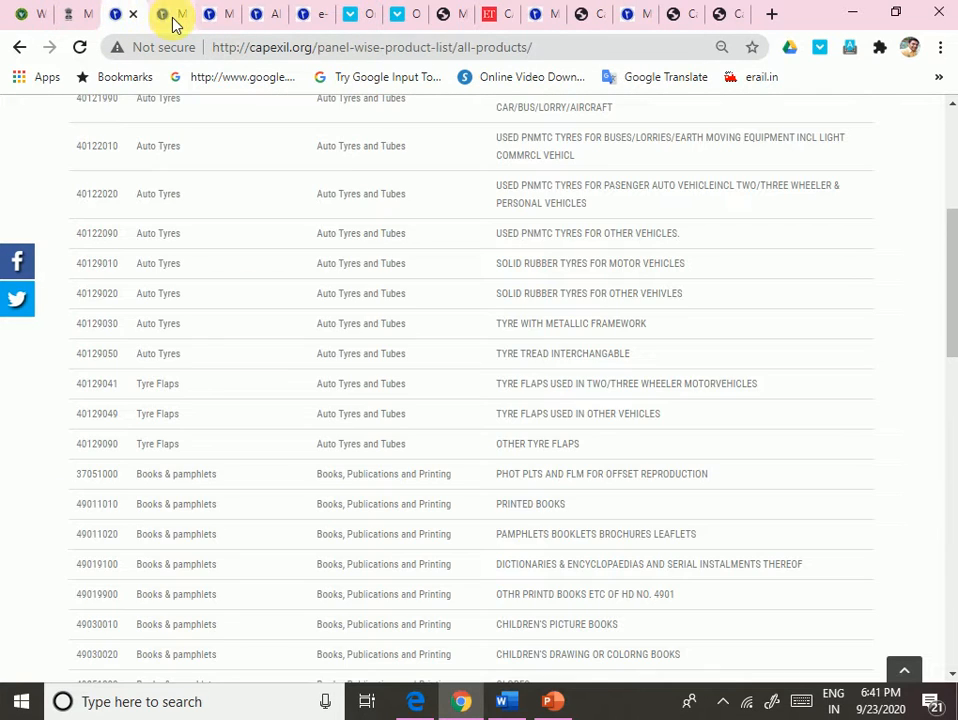
pyautogui.click(172, 22)
pyautogui.scroll(10, 214, 185)
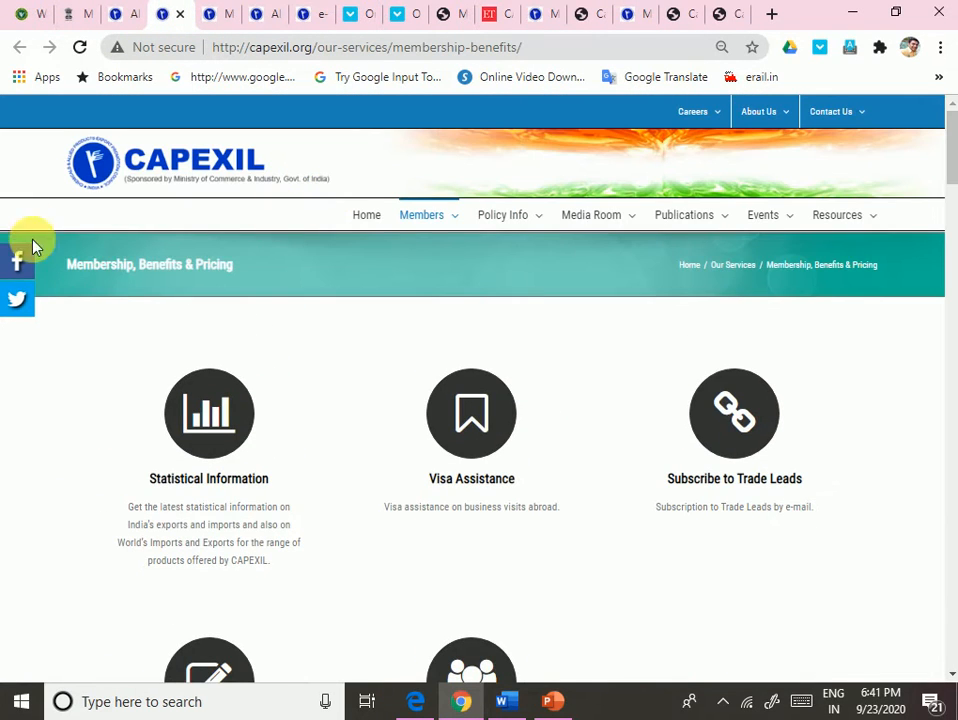
# Go back to the CAPEXIL home page, dismiss the President's message, and open the Exporters section's KNOW MORE page.
pyautogui.click(368, 218)
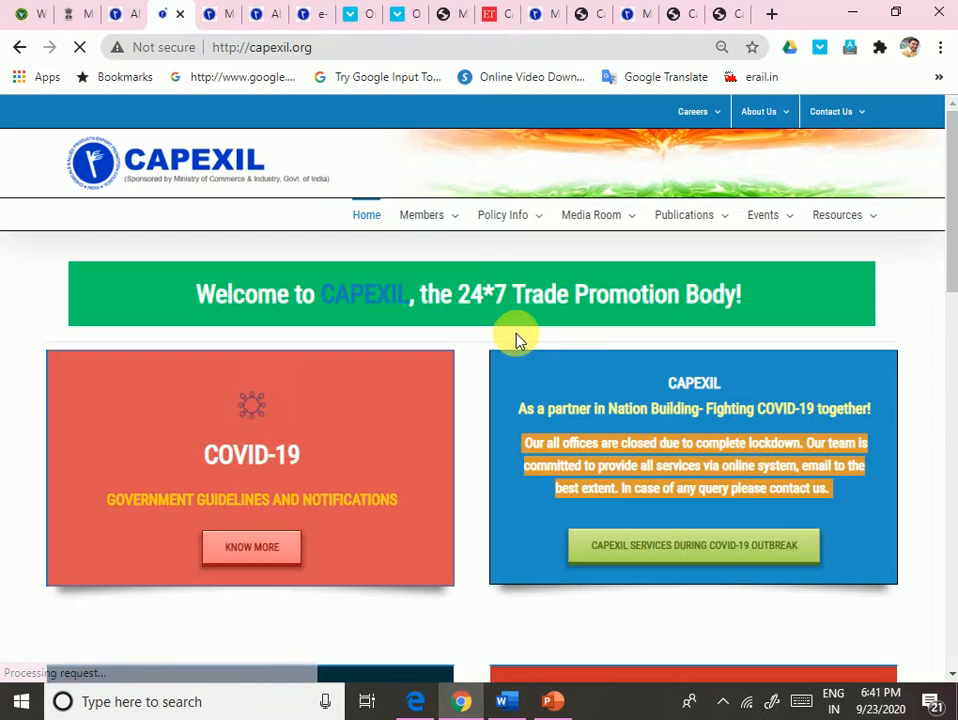
pyautogui.scroll(-3, 424, 503)
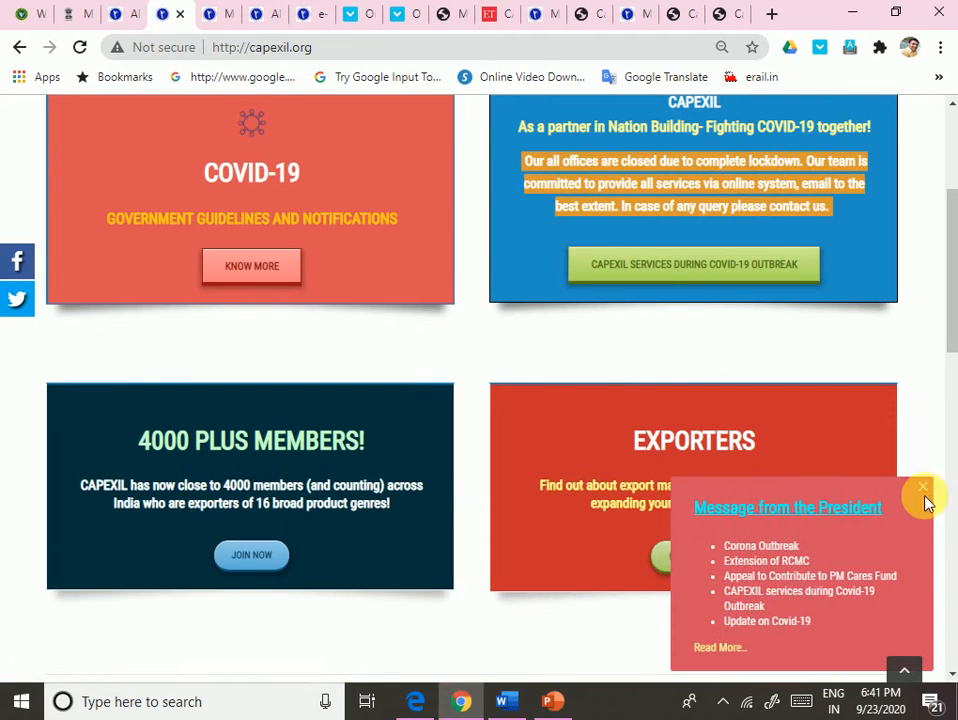
pyautogui.click(928, 494)
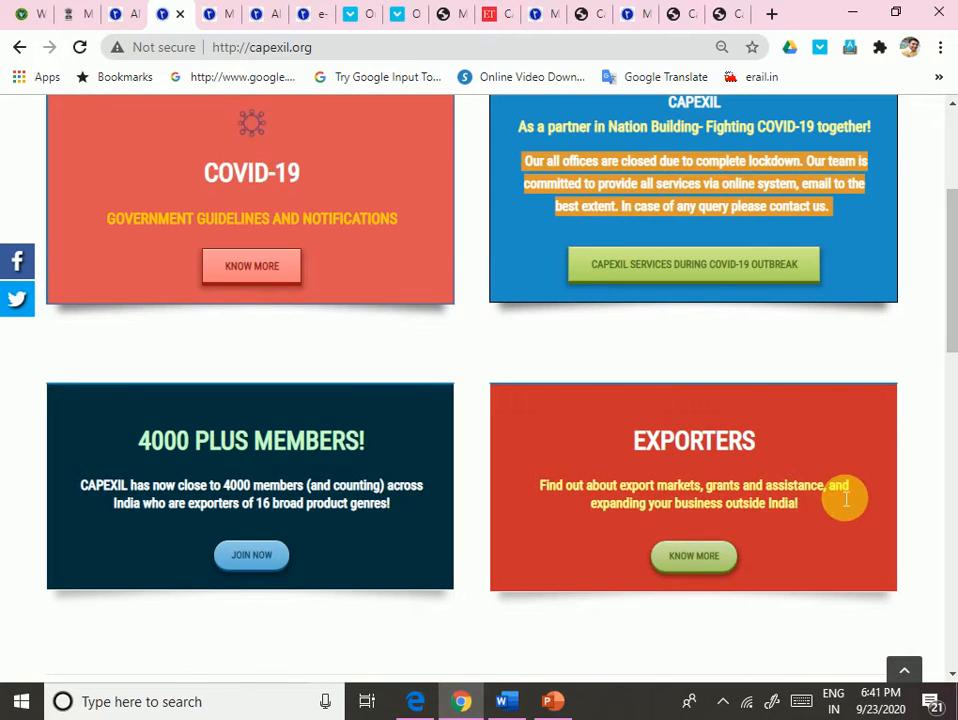
pyautogui.click(712, 560)
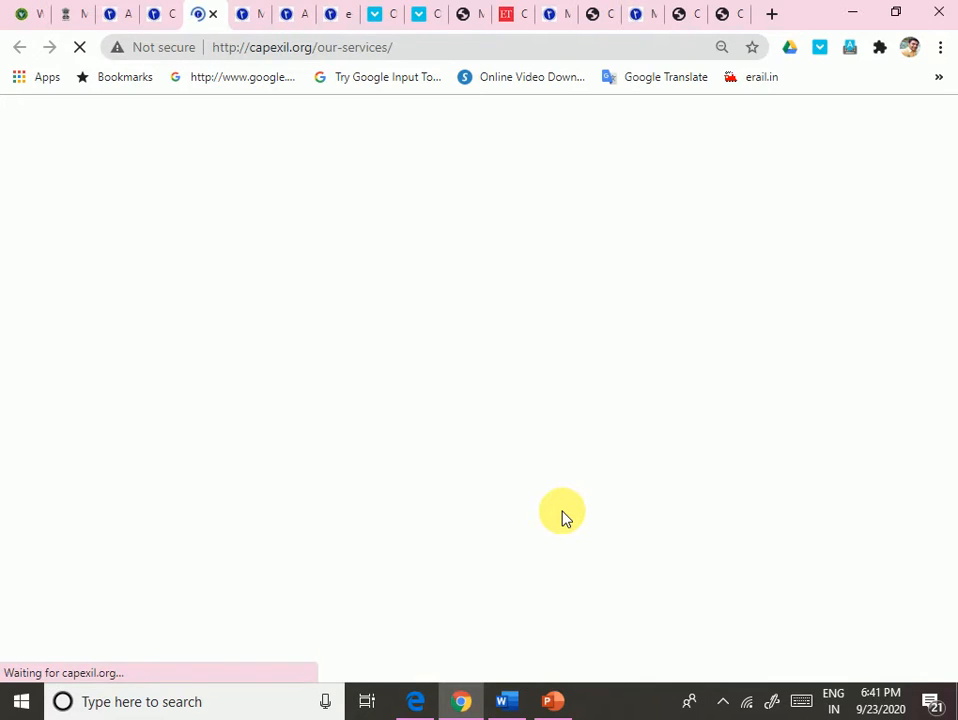
# Dismiss the President's message and browse the Our Services offerings, from Exporter's HUB to Buyer-Seller Meets.
pyautogui.scroll(-5, 566, 498)
pyautogui.scroll(5, 563, 490)
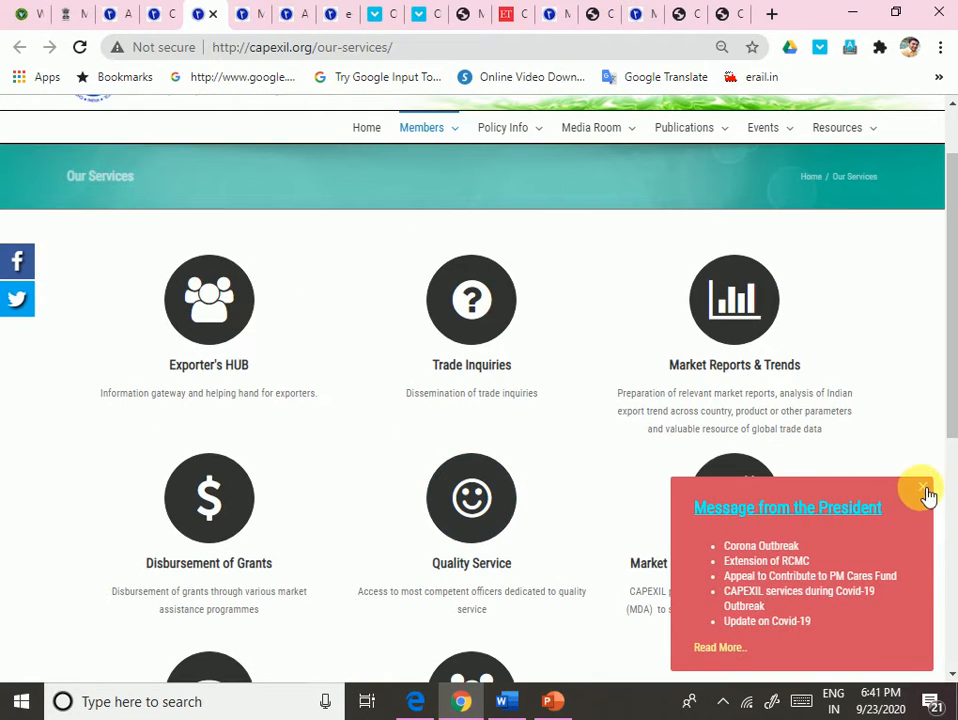
pyautogui.click(924, 490)
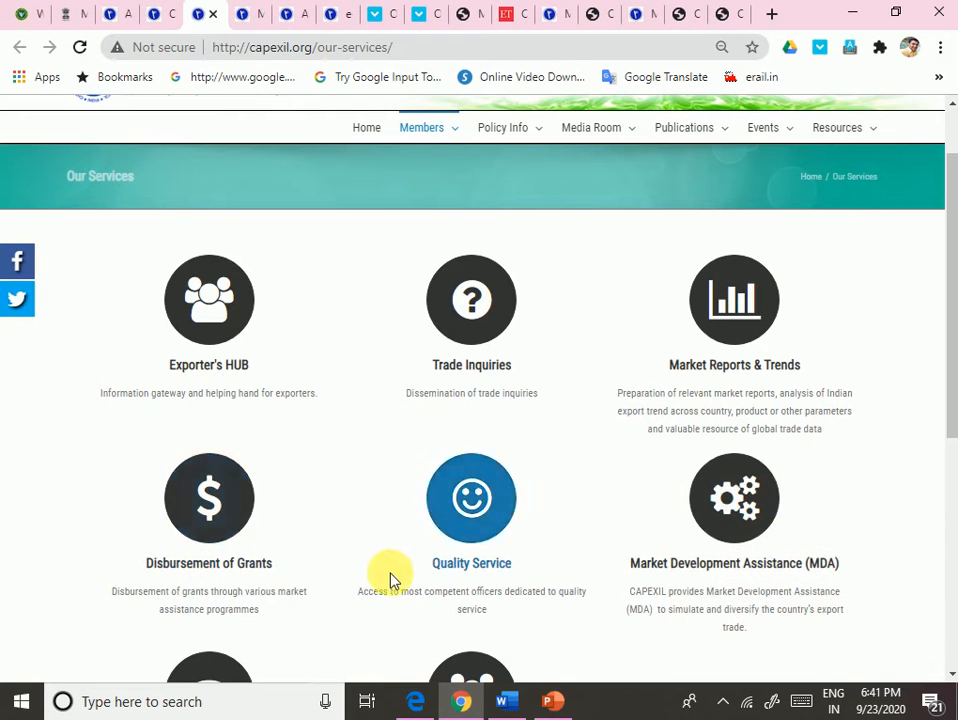
pyautogui.scroll(-2, 554, 560)
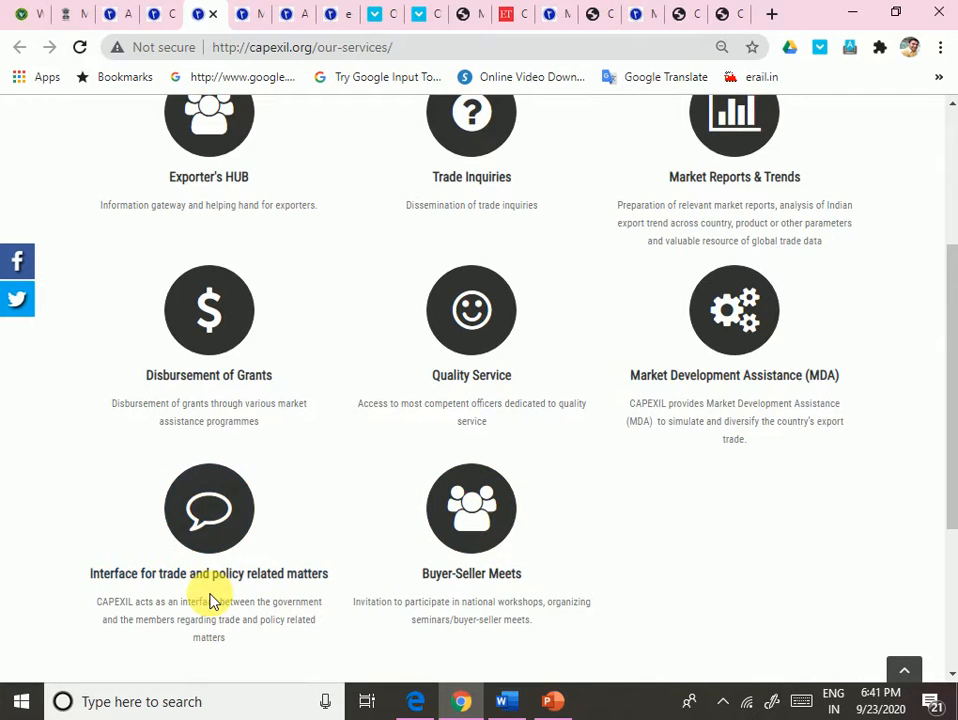
pyautogui.scroll(-3, 513, 556)
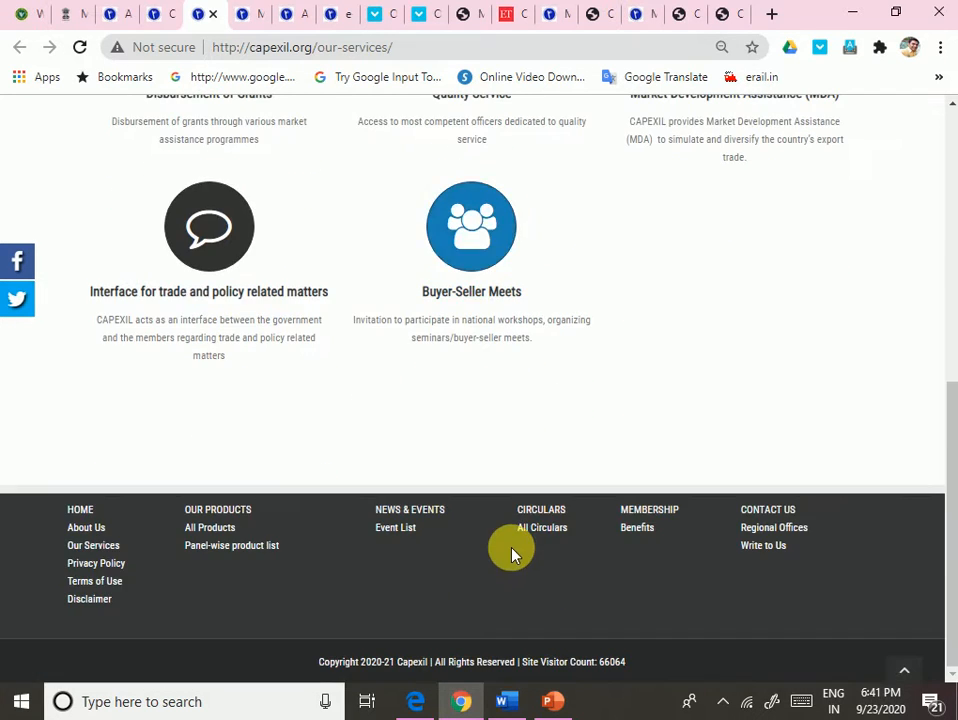
pyautogui.scroll(5, 511, 553)
pyautogui.scroll(-3, 512, 553)
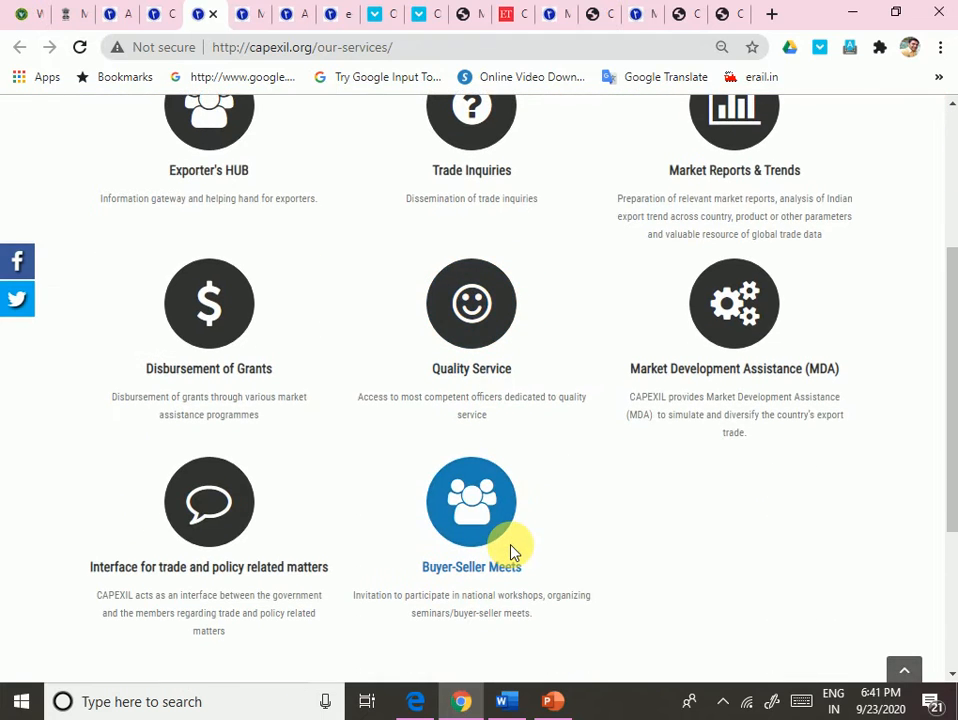
pyautogui.scroll(3, 509, 550)
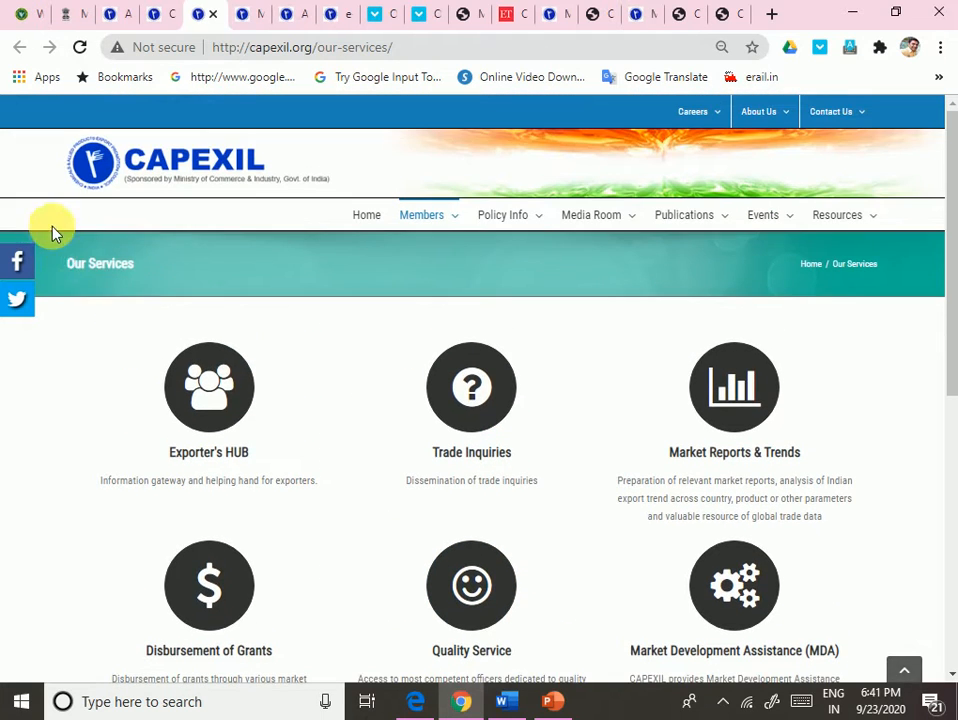
pyautogui.scroll(-4, 286, 434)
pyautogui.scroll(3, 289, 436)
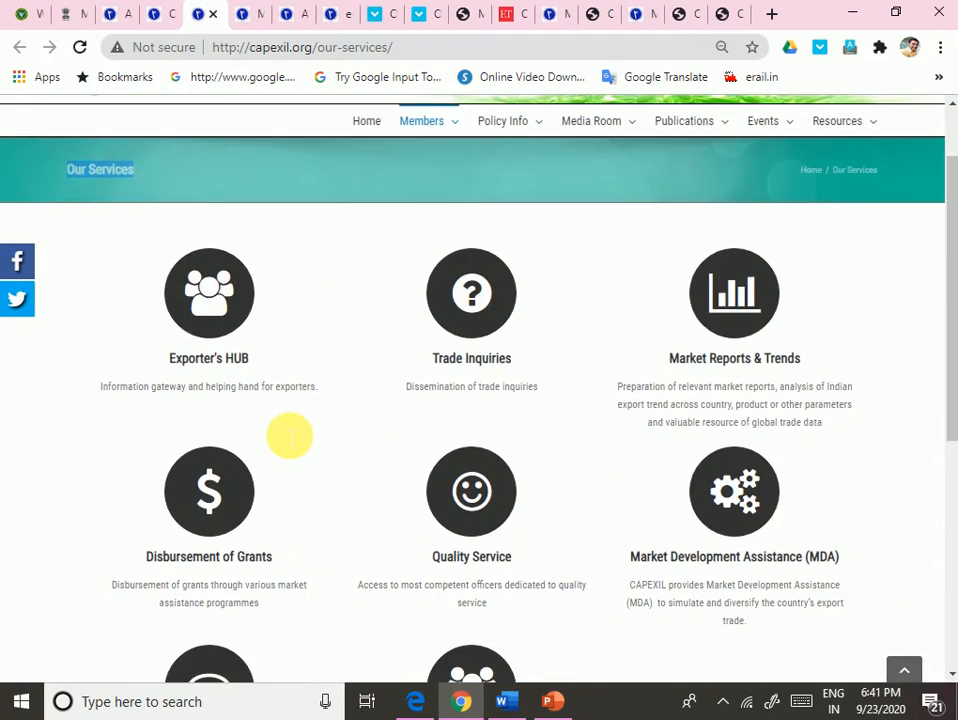
# Clear the selection on the Our Services heading and return to the capexil.org home tab.
pyautogui.click(231, 323)
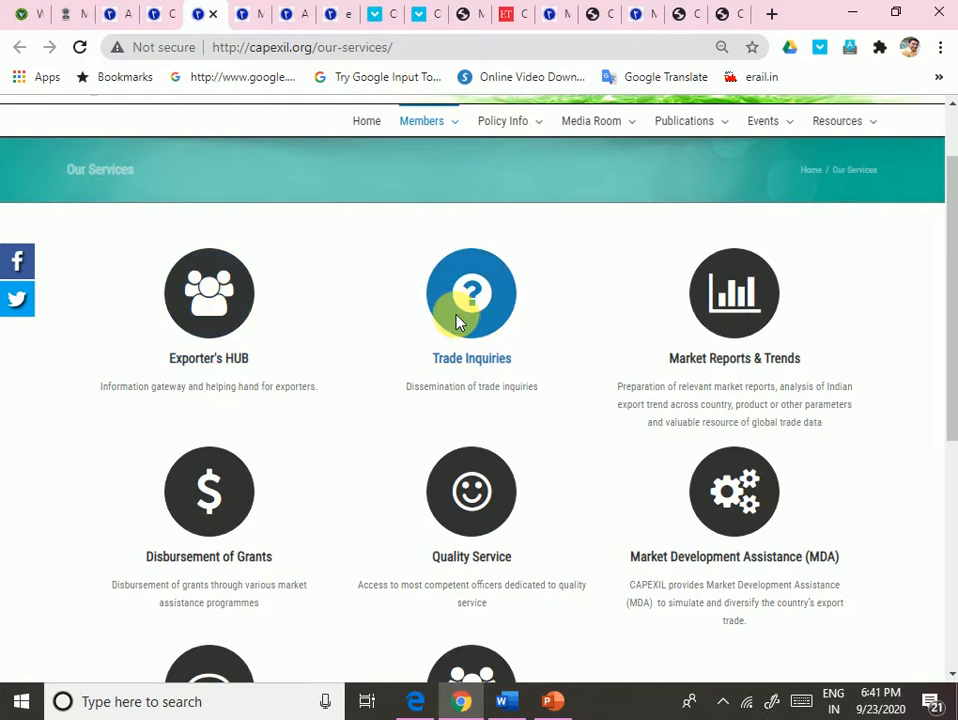
pyautogui.scroll(-5, 475, 400)
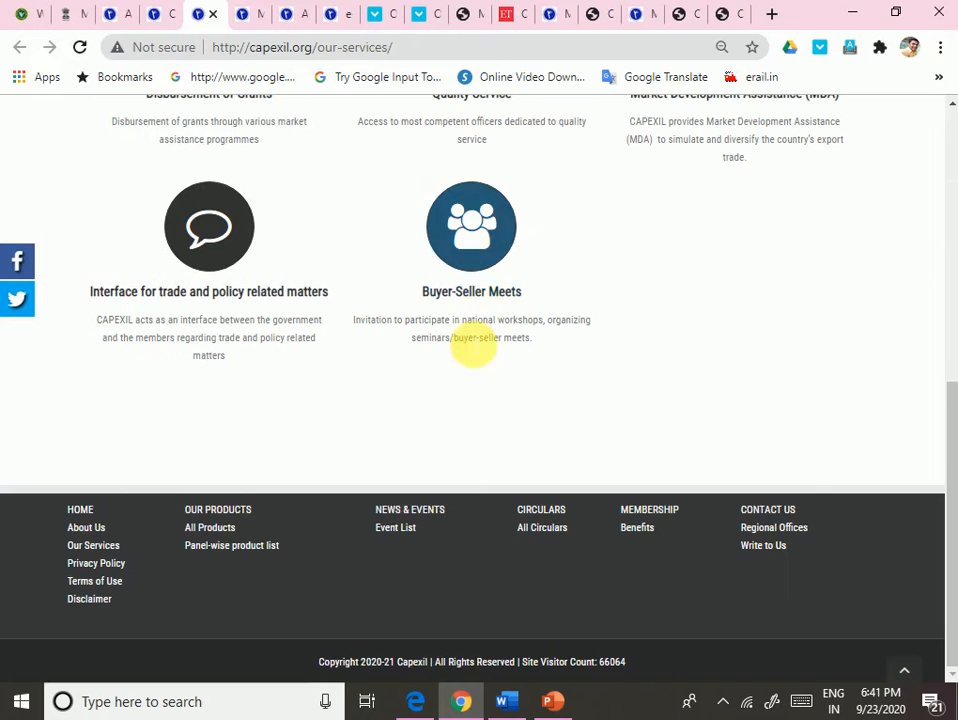
pyautogui.scroll(6, 210, 275)
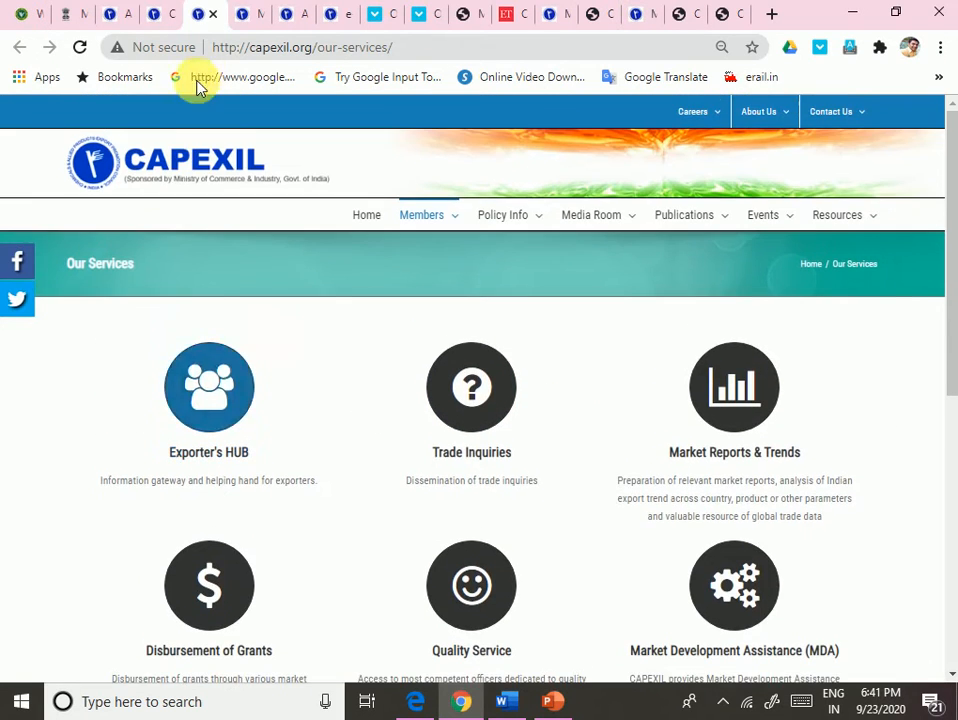
pyautogui.click(160, 10)
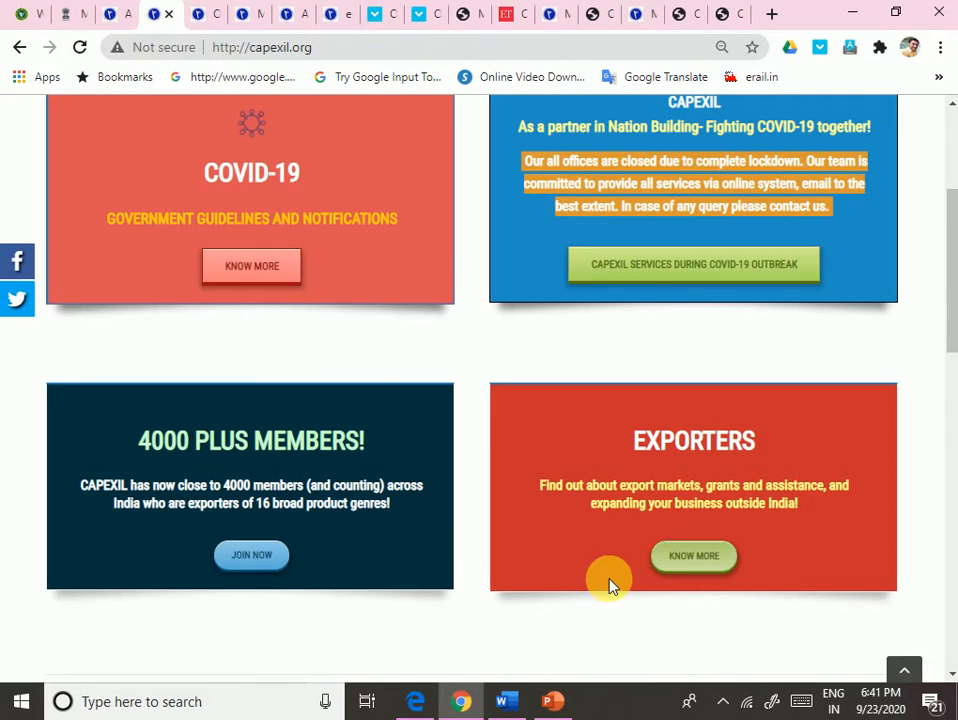
# Enter the membership portal and start a New Member application at its Basic Information section.
pyautogui.scroll(3, 616, 535)
pyautogui.scroll(-4, 480, 515)
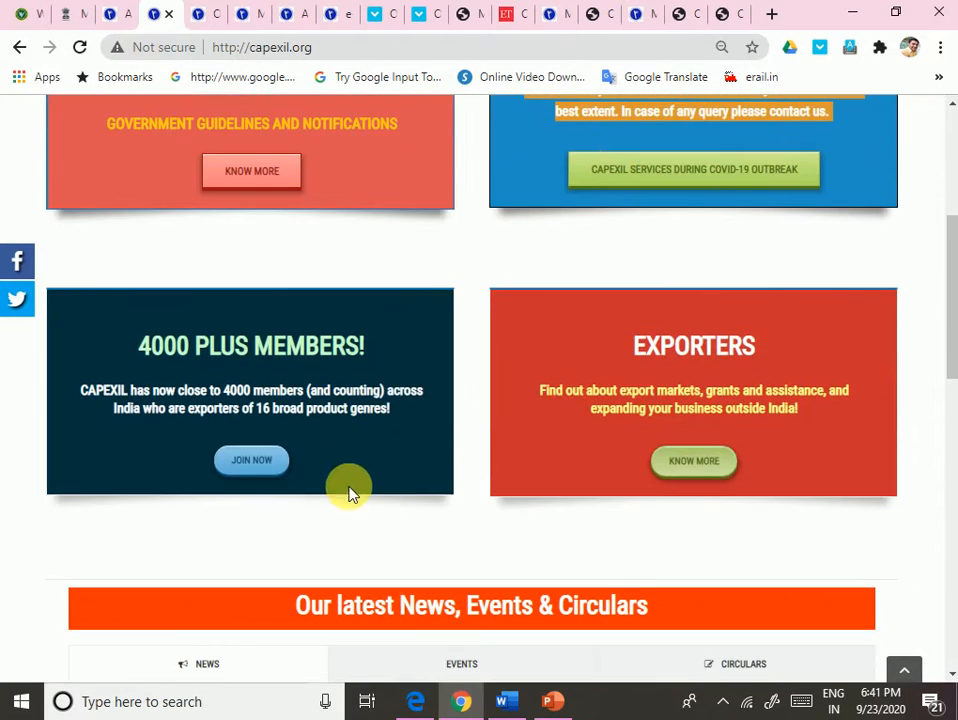
pyautogui.click(246, 462)
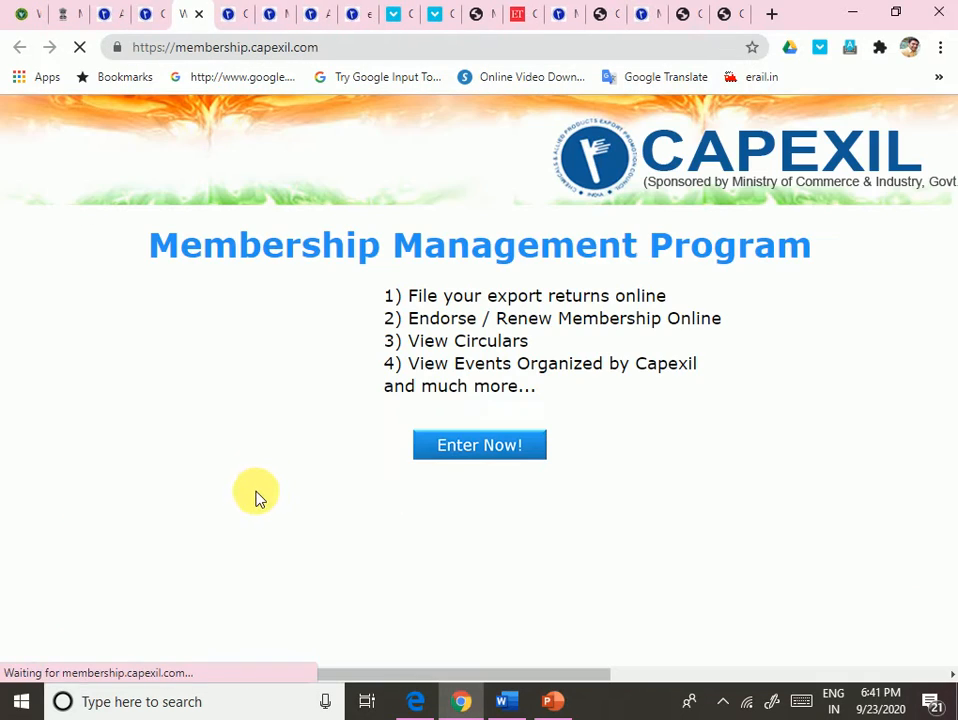
pyautogui.click(443, 450)
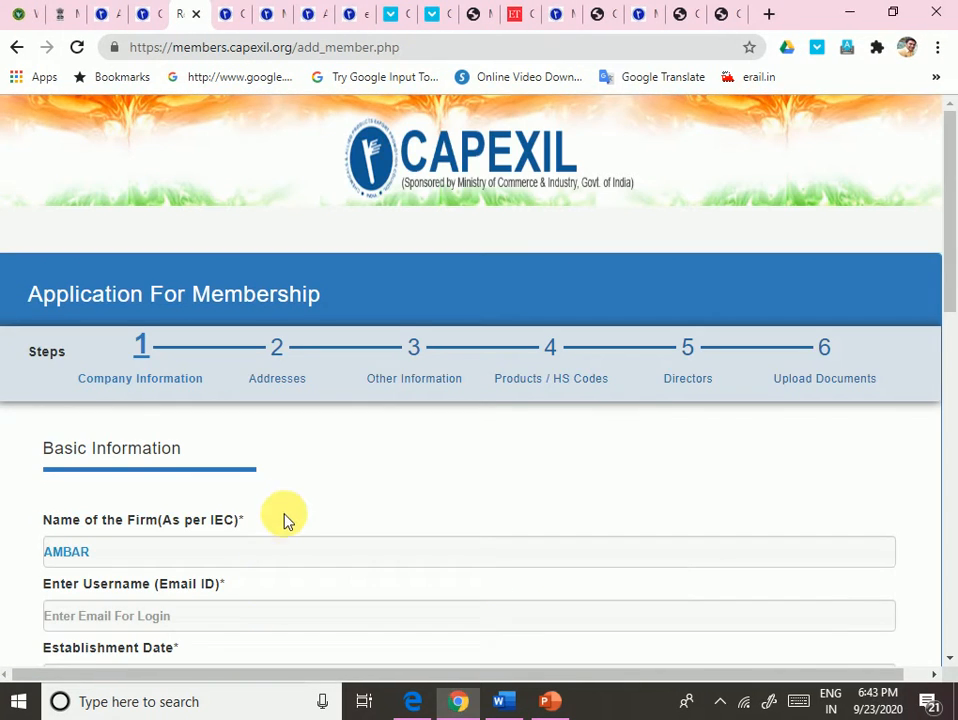
pyautogui.scroll(-3, 284, 507)
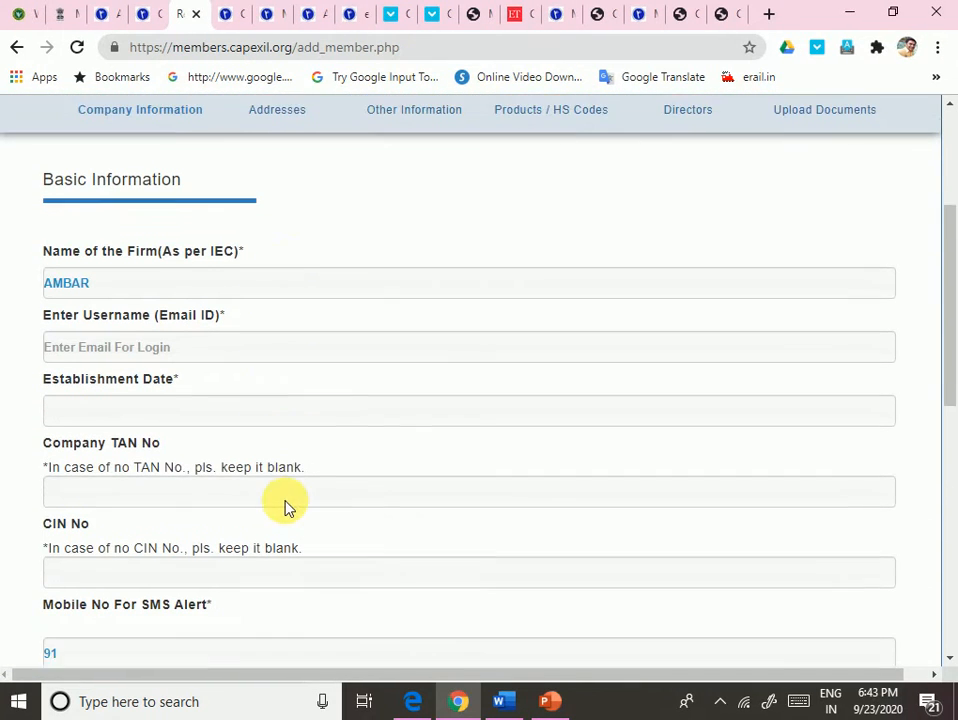
# Replace the Name of the Firm and choose the suggested login e-mail for Username.
pyautogui.moveTo(128, 280); pyautogui.dragTo(3, 262)
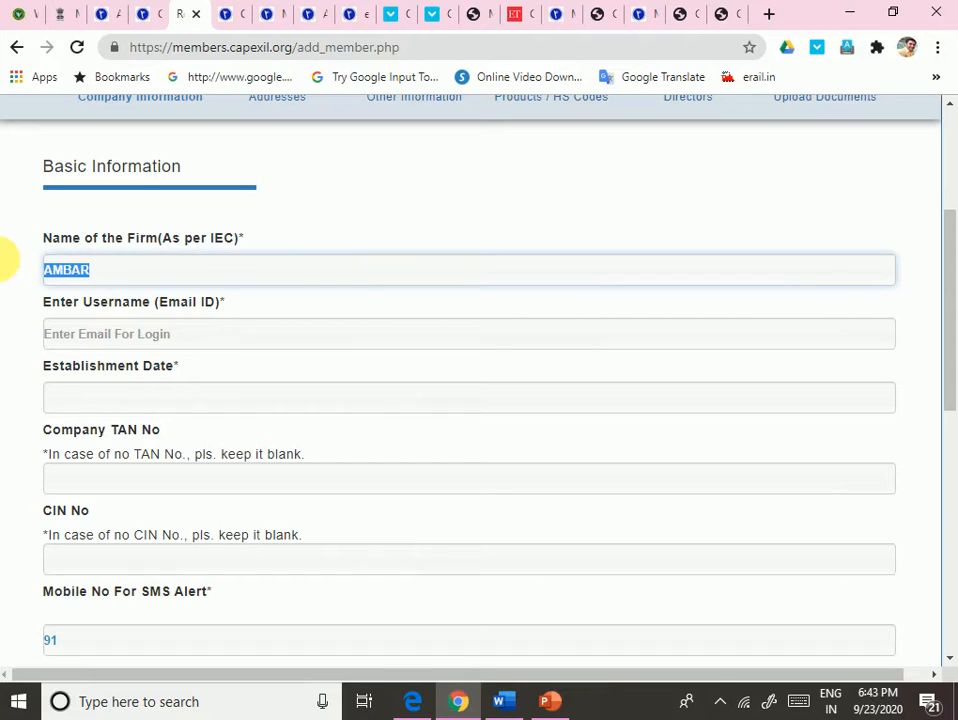
pyautogui.write('KALP SHA')
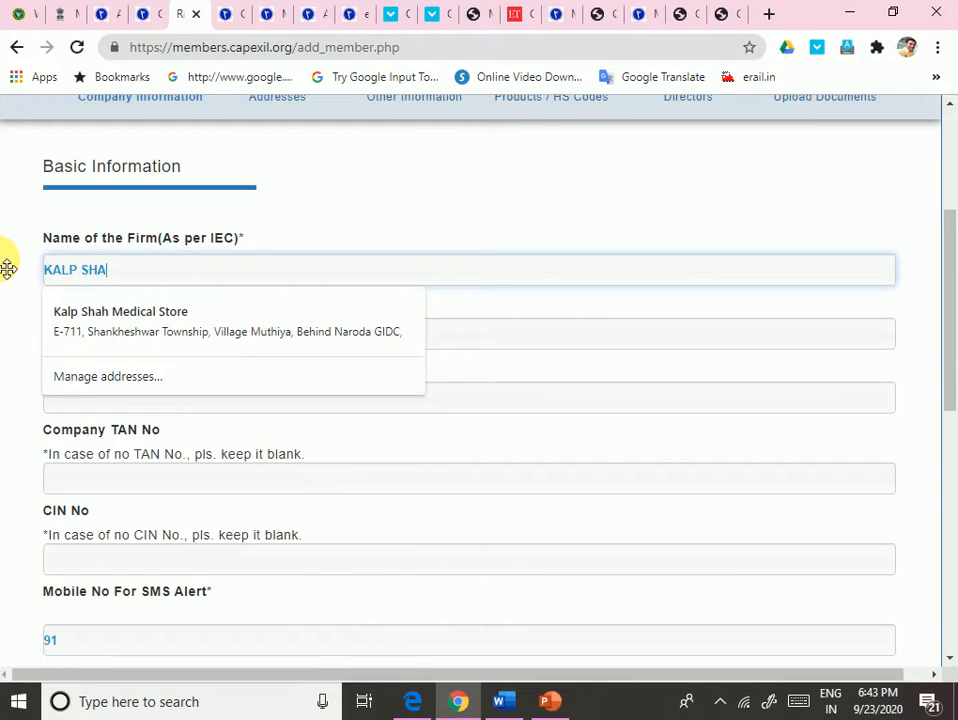
pyautogui.write('H GST CLAASES')
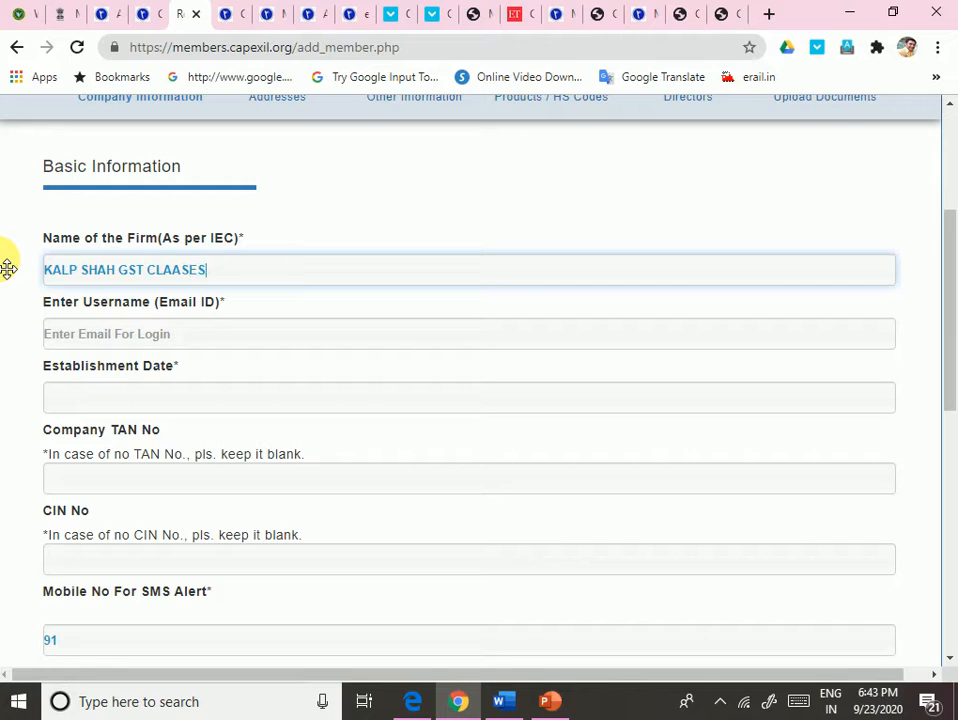
pyautogui.press('Tab')
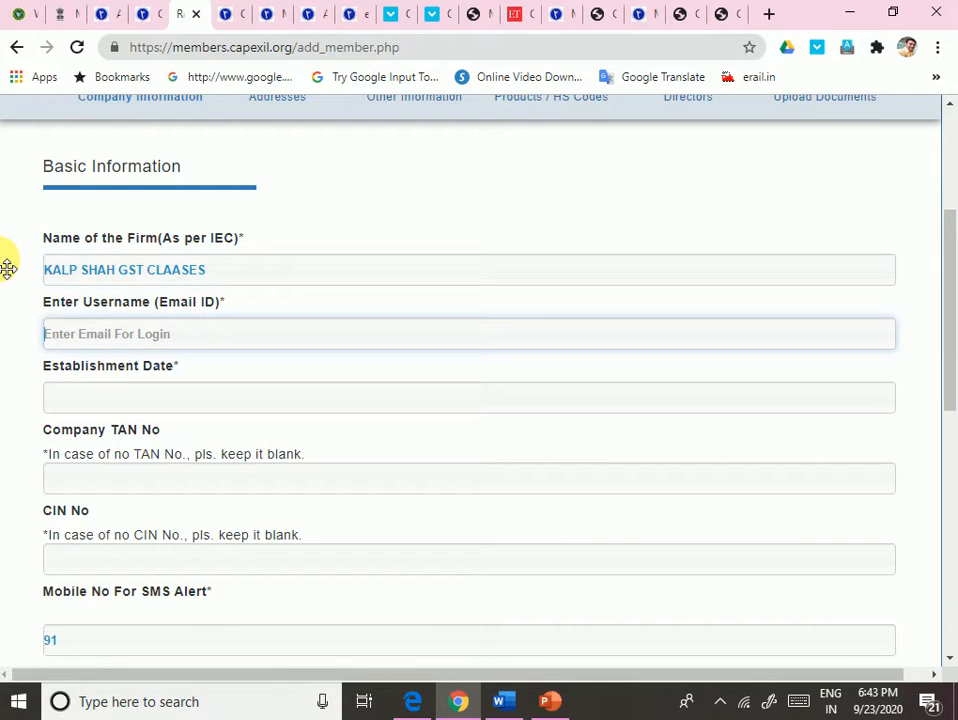
pyautogui.write('KALP')
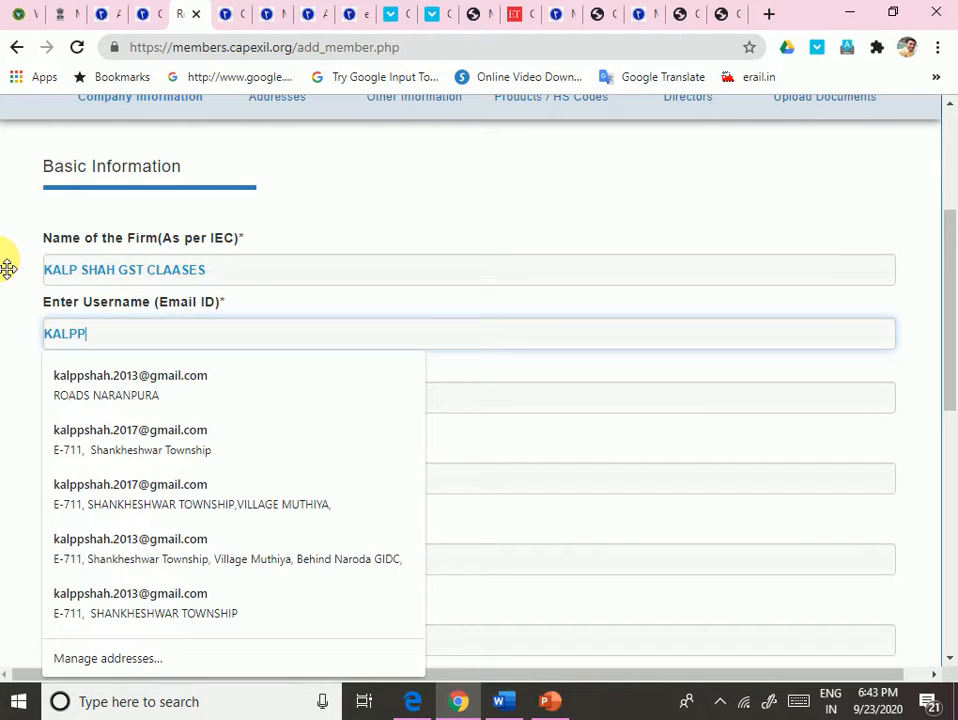
pyautogui.write('P')
pyautogui.click(100, 375)
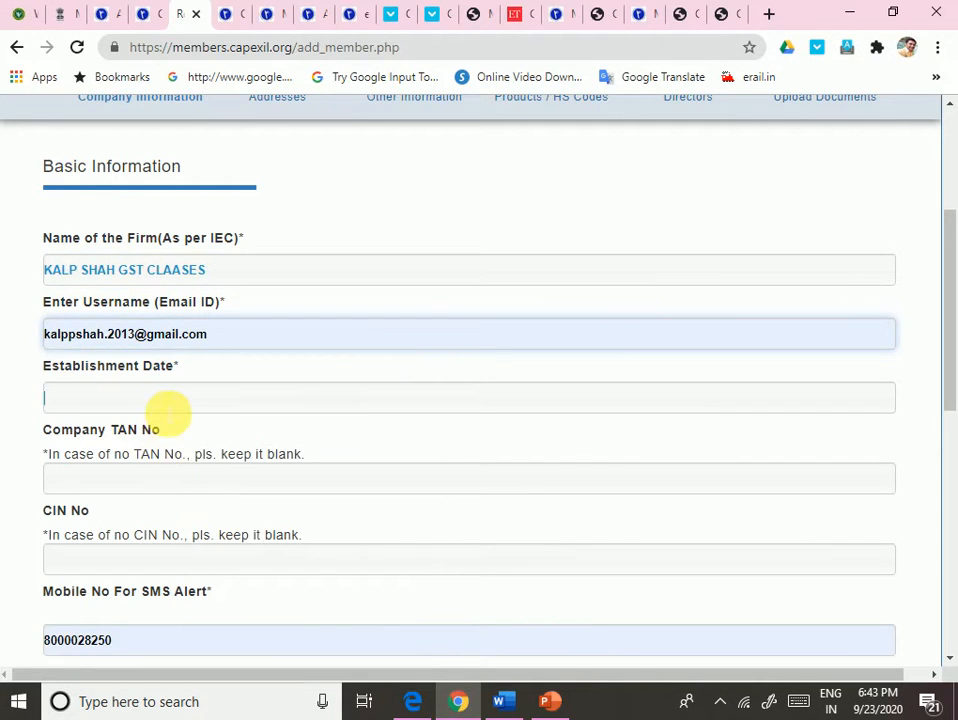
# Set the Establishment Date to 05-09-2019 using the calendar's year and month lists.
pyautogui.click(167, 405)
pyautogui.click(353, 587)
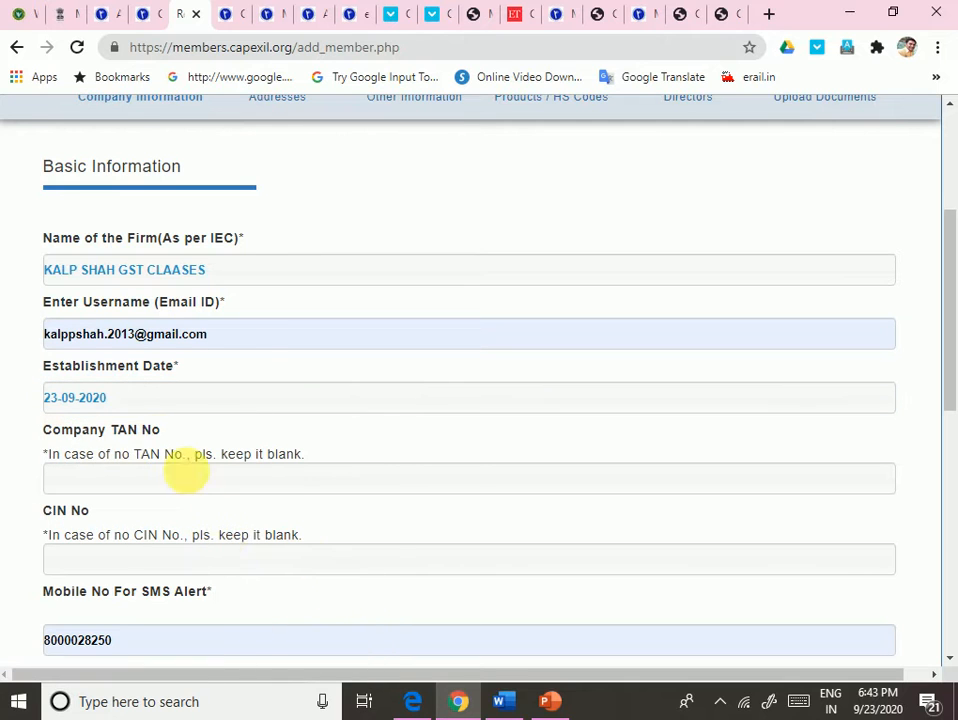
pyautogui.click(115, 399)
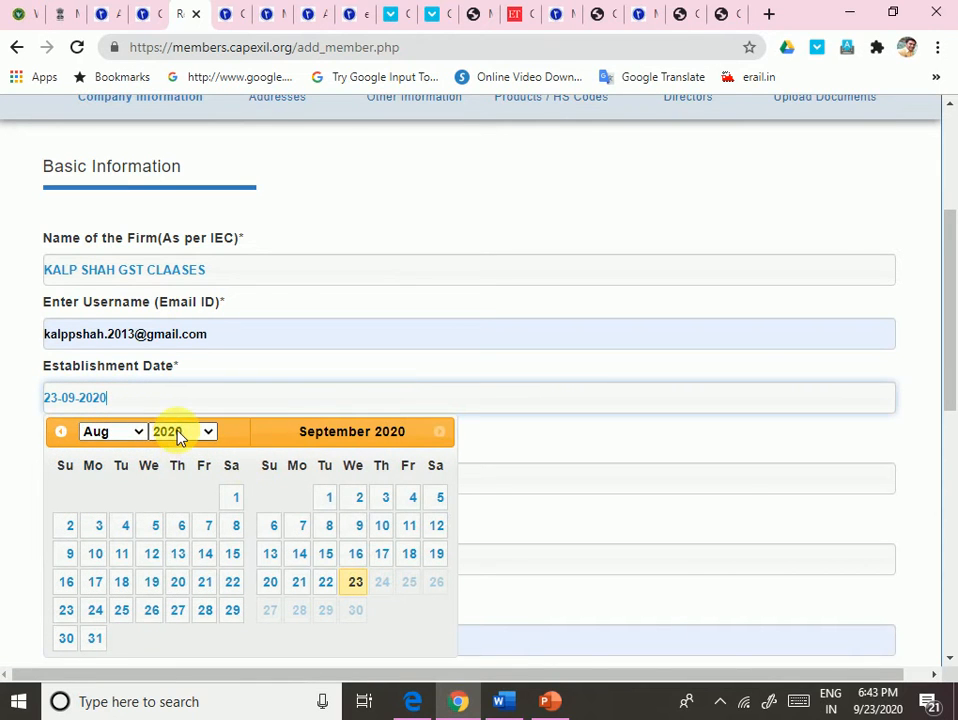
pyautogui.click(178, 436)
pyautogui.click(188, 599)
pyautogui.click(92, 440)
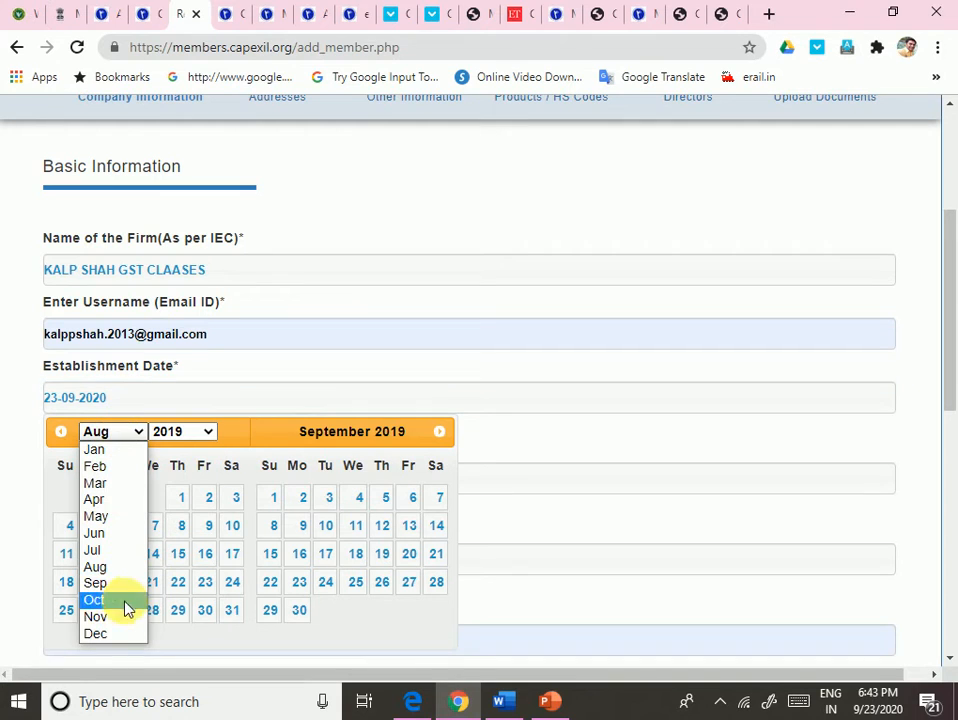
pyautogui.click(112, 584)
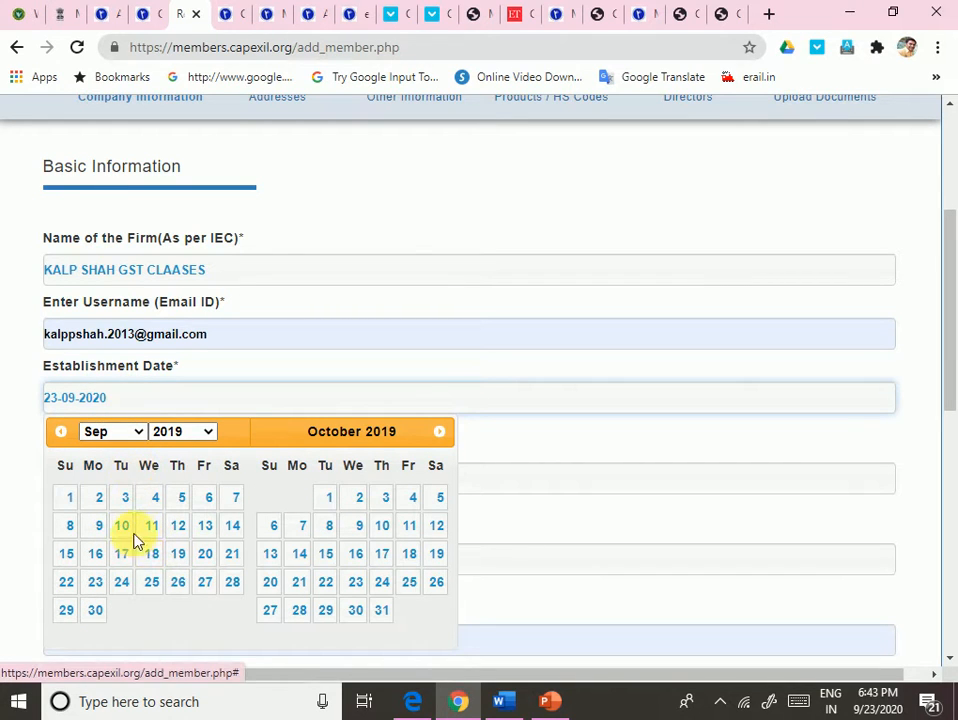
pyautogui.click(181, 500)
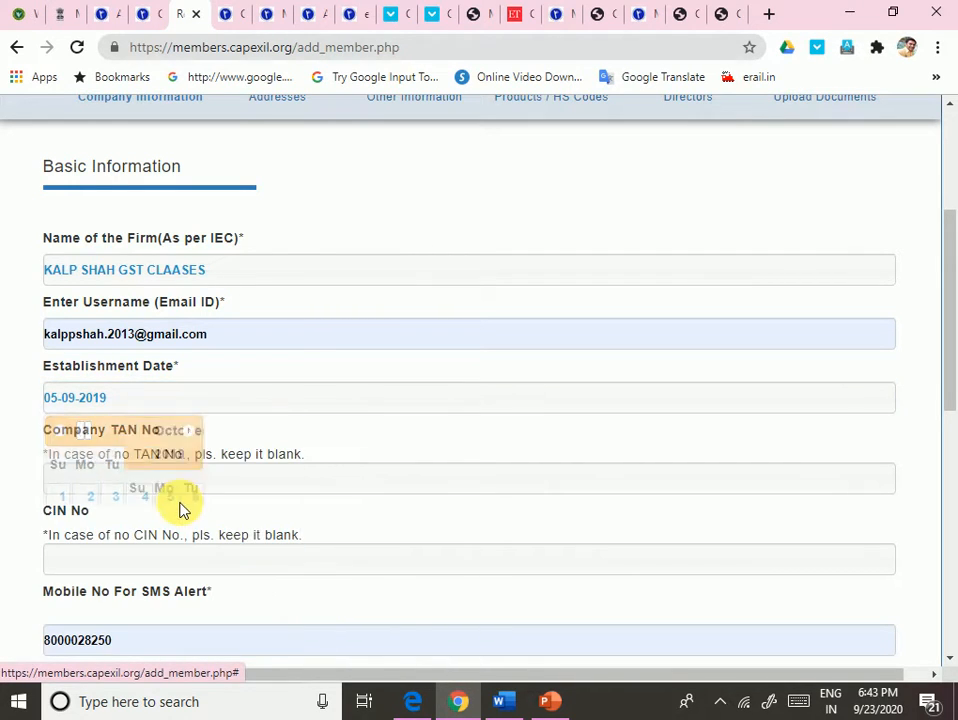
pyautogui.scroll(-2, 238, 463)
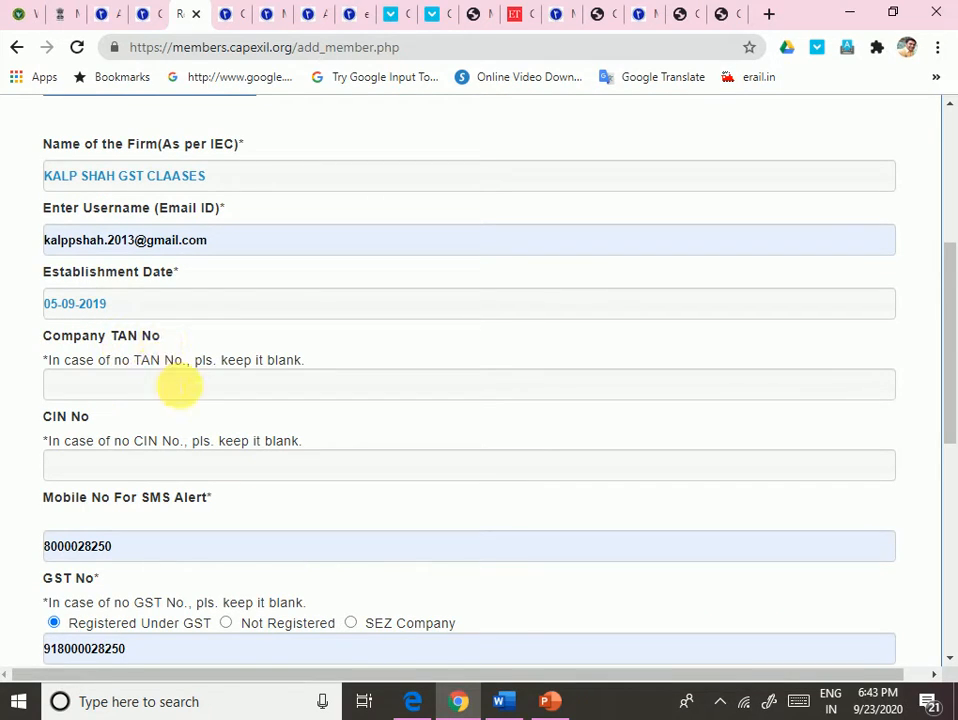
pyautogui.moveTo(170, 271); pyautogui.dragTo(178, 274)
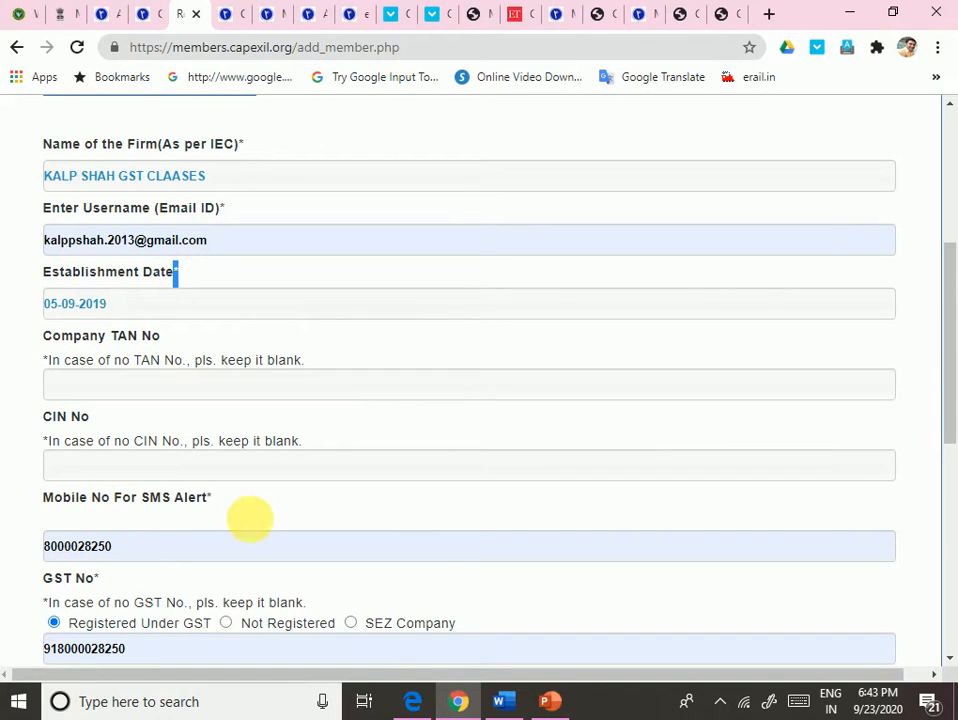
pyautogui.scroll(-3, 250, 520)
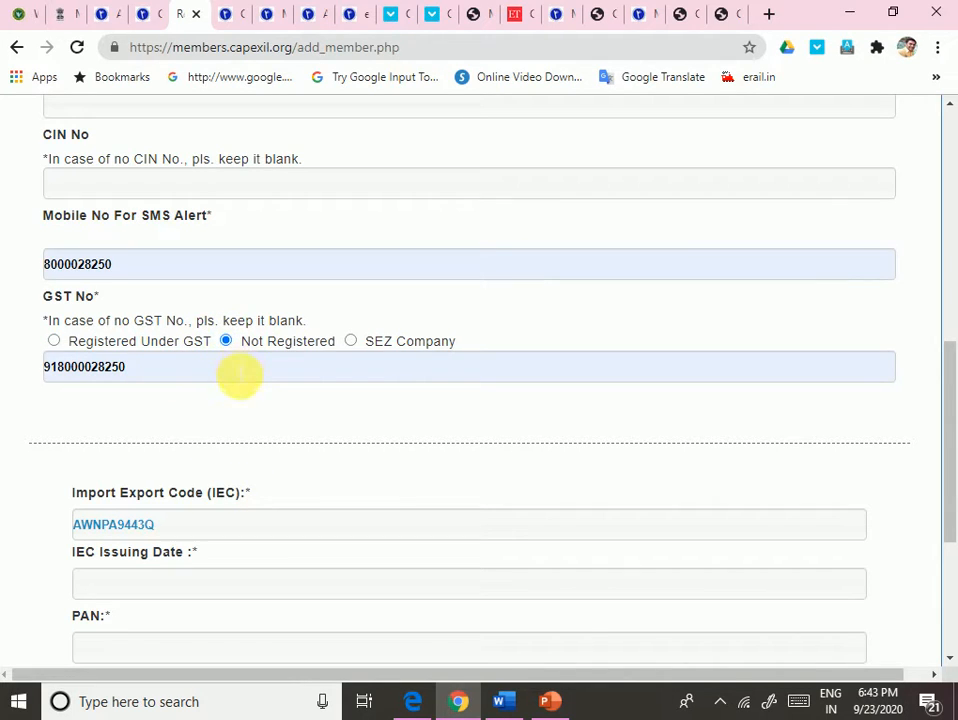
# Mark the firm as Registered Under GST and overwrite the import export code.
pyautogui.click(55, 344)
pyautogui.moveTo(182, 530); pyautogui.dragTo(22, 530)
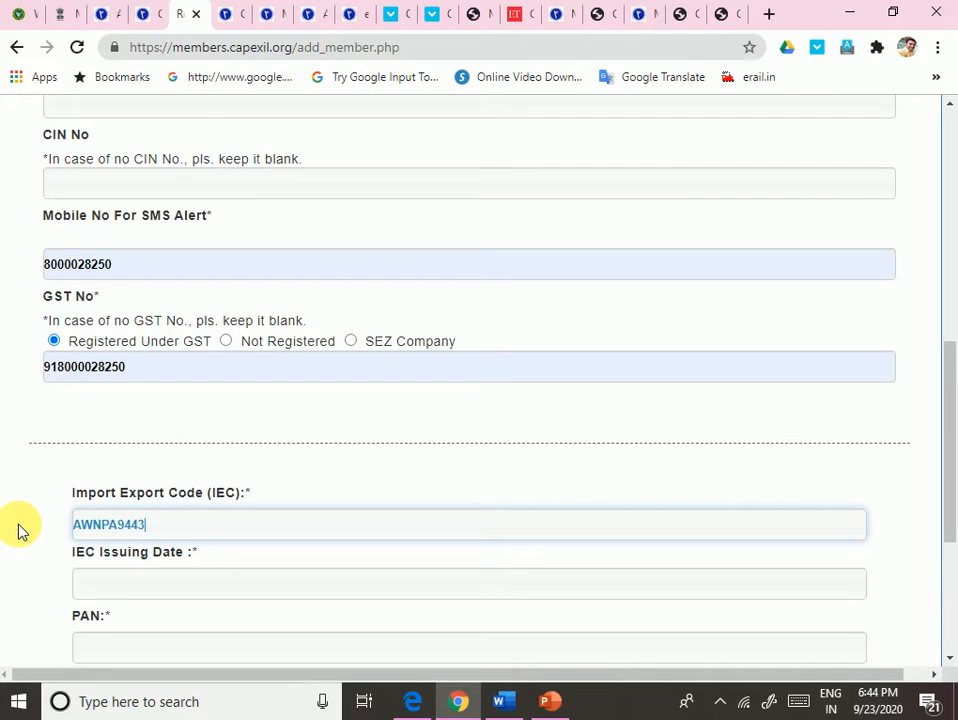
pyautogui.write('q')
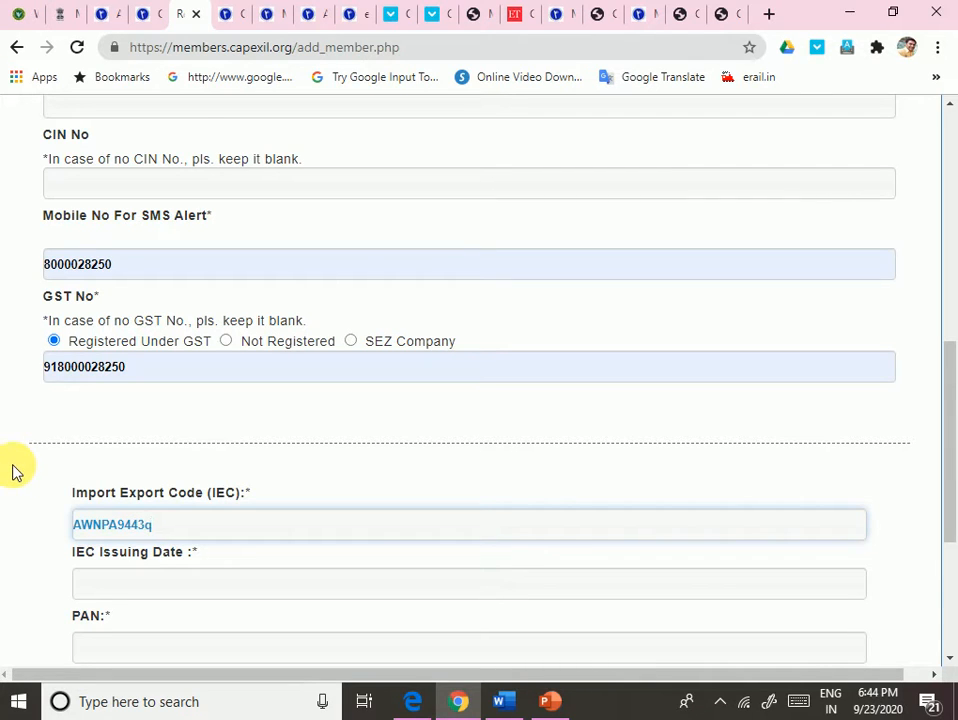
pyautogui.press('Tab')
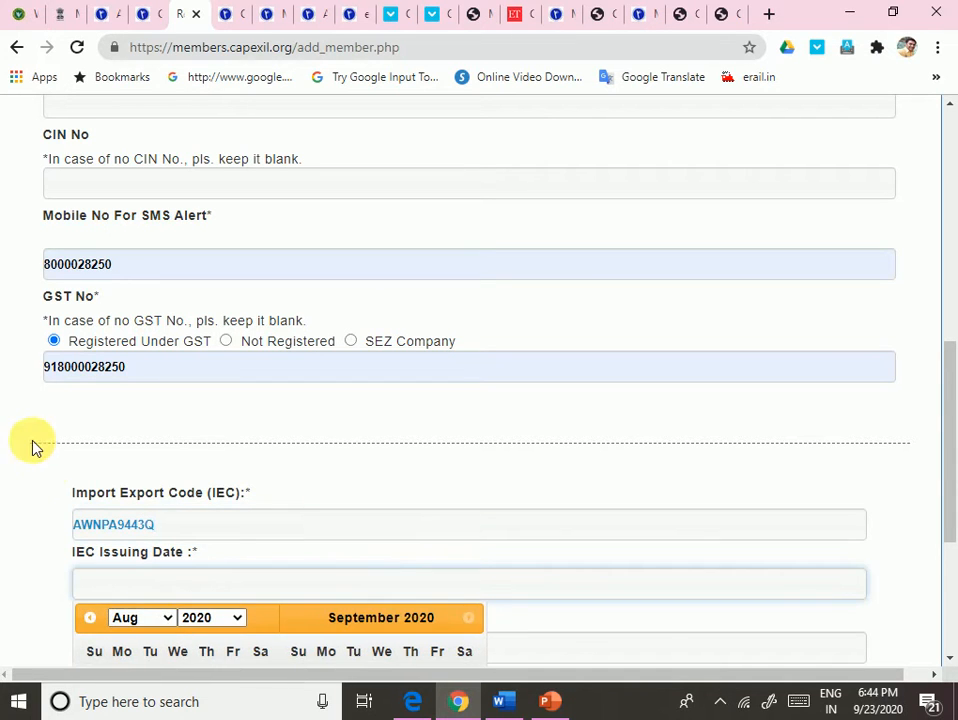
# Pick 05-08-2019 as the IEC Issuing Date in the datepicker.
pyautogui.scroll(-3, 150, 590)
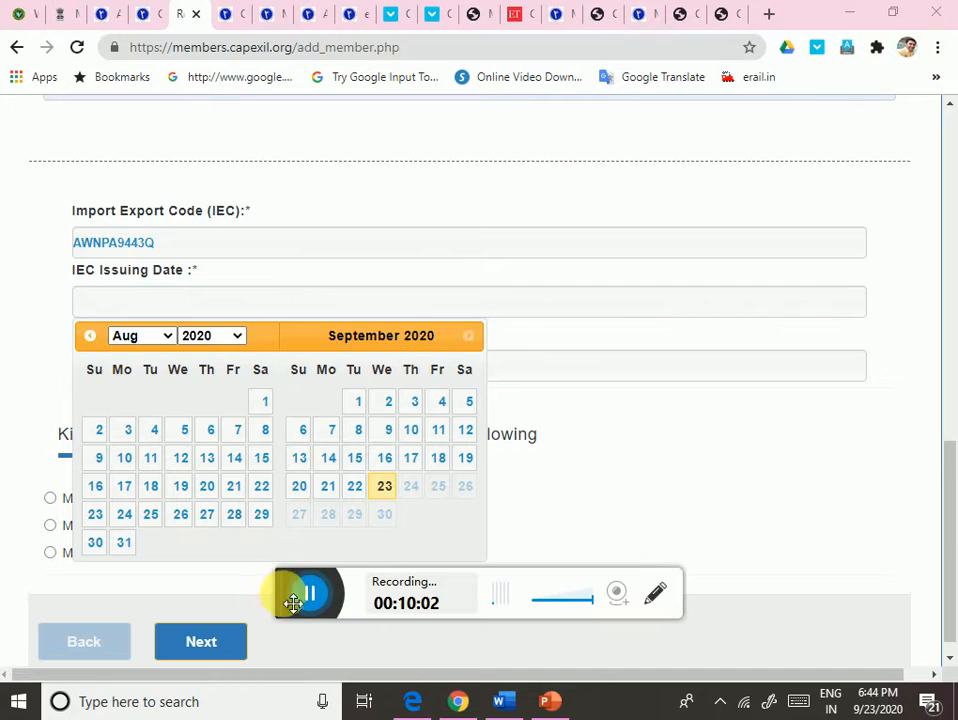
pyautogui.click(305, 593)
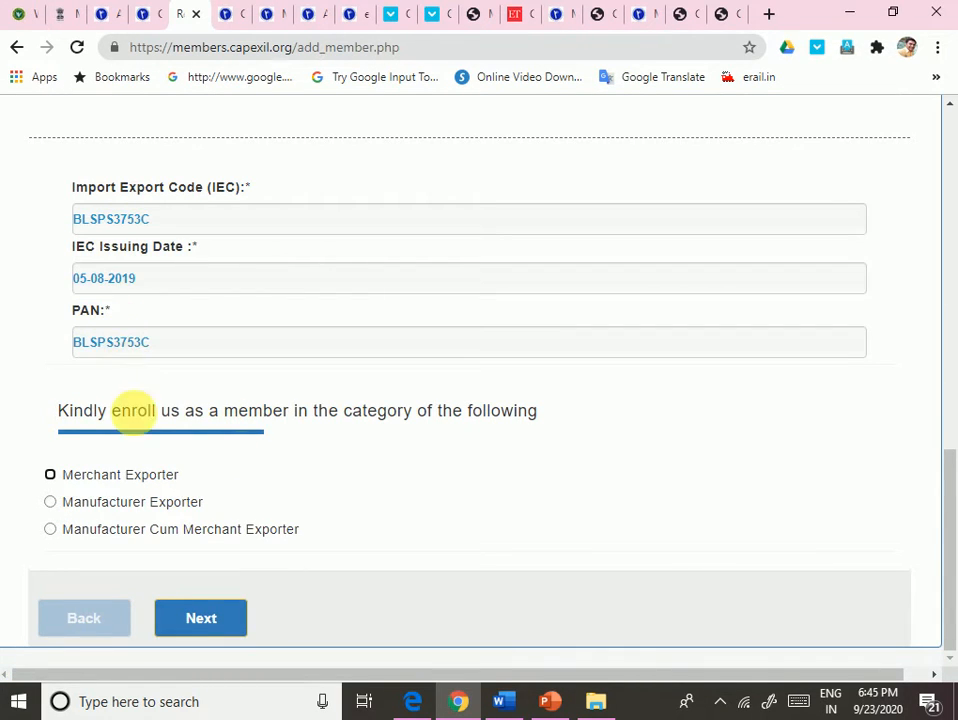
pyautogui.scroll(6, 260, 435)
pyautogui.scroll(-6, 268, 435)
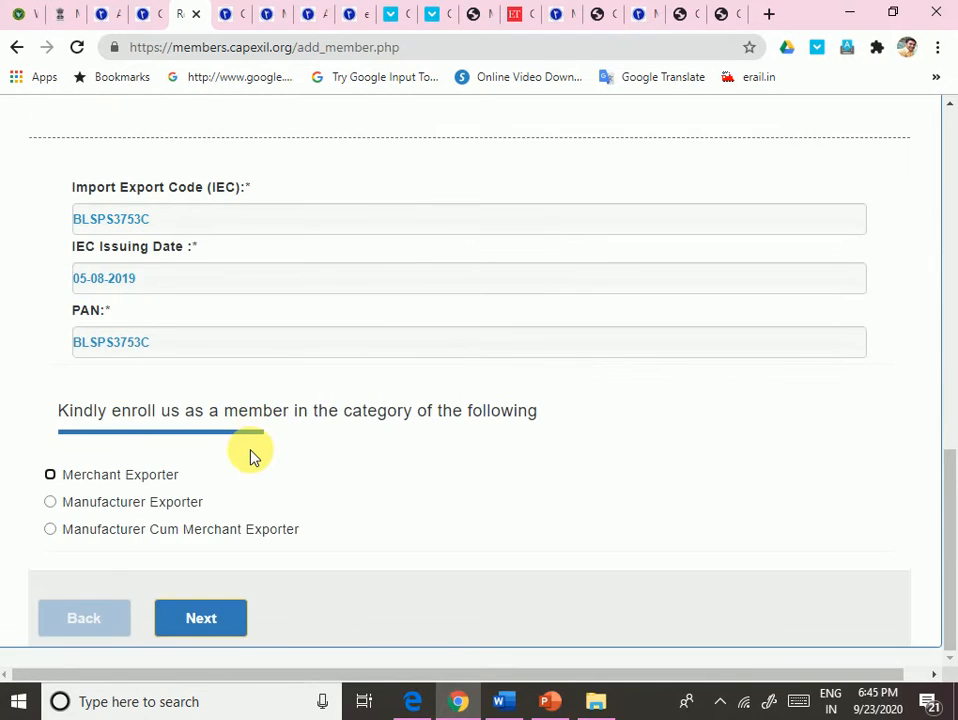
pyautogui.scroll(5, 250, 452)
pyautogui.scroll(-5, 228, 378)
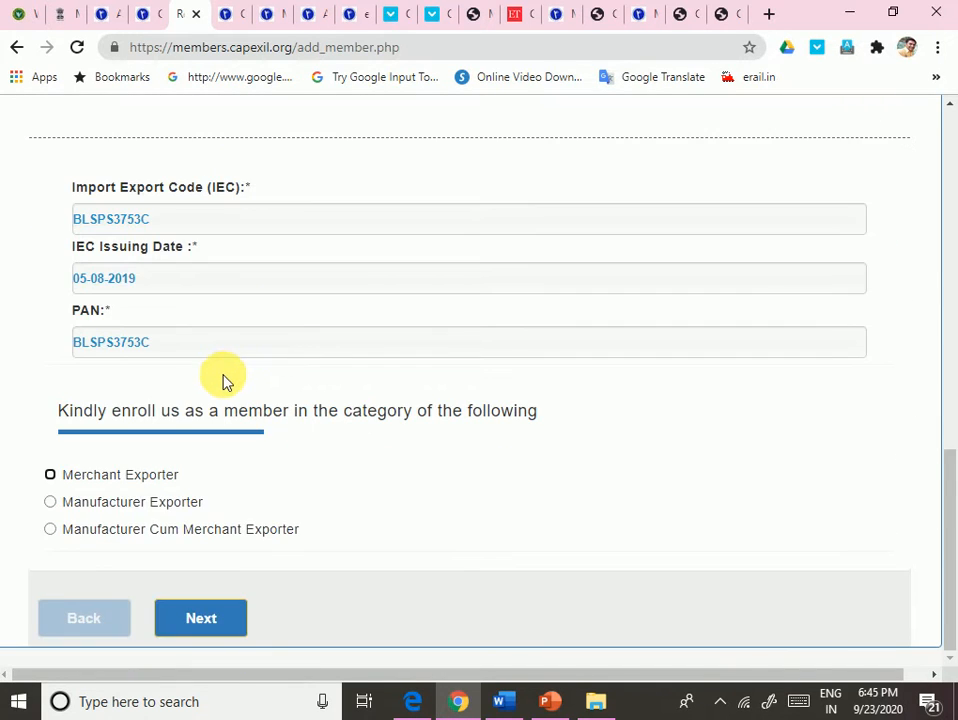
pyautogui.scroll(3, 223, 380)
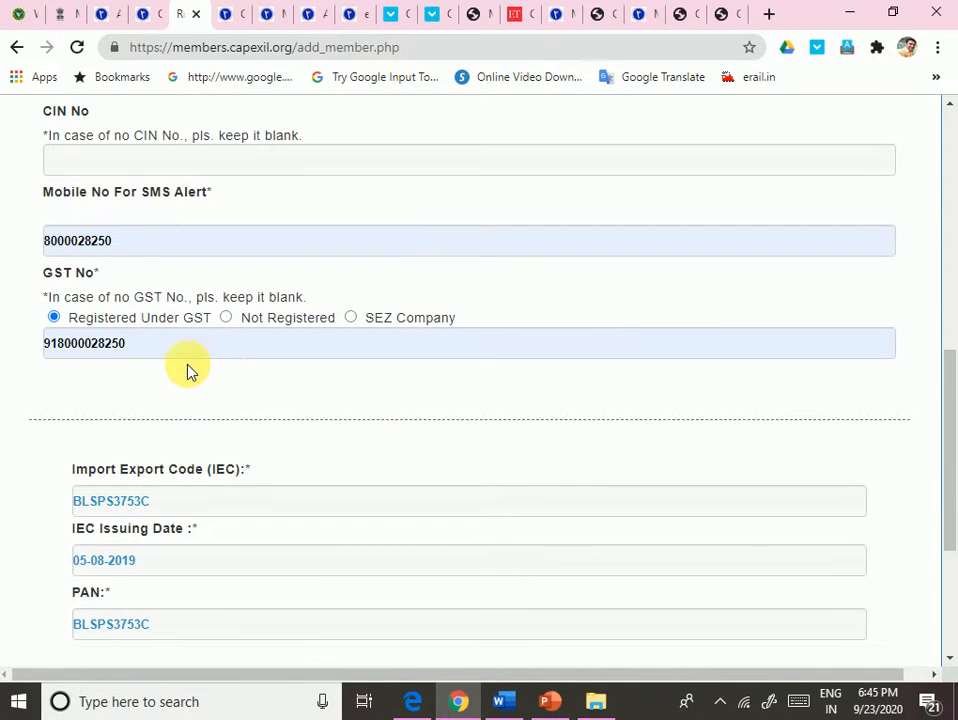
# Correct the GST number, dismissing the autofill suggestions.
pyautogui.click(154, 346)
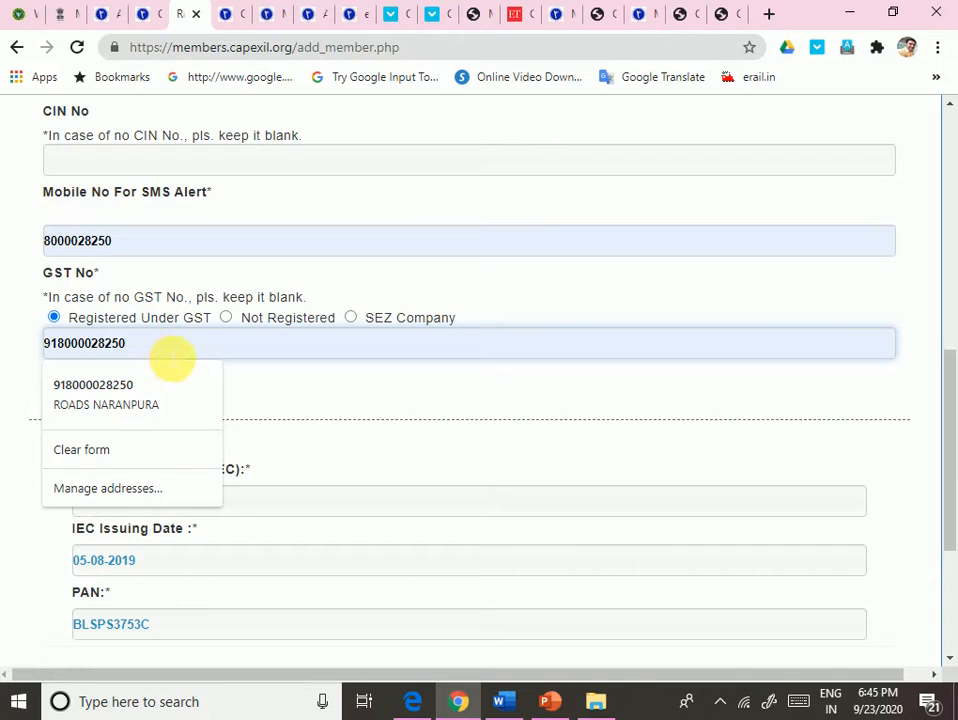
pyautogui.click(259, 372)
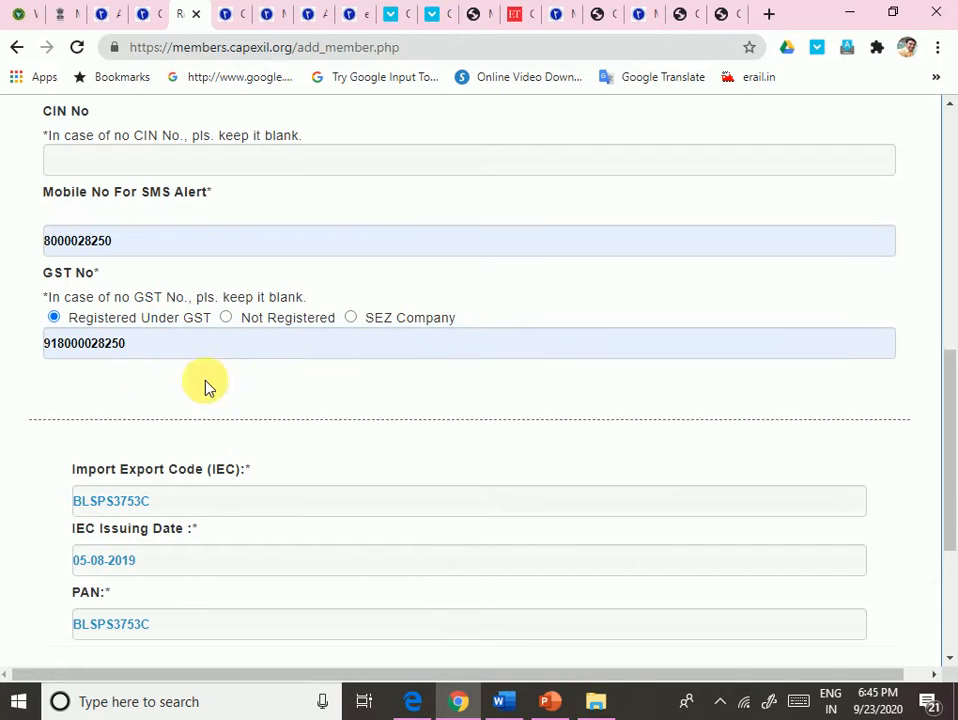
pyautogui.click(137, 349)
pyautogui.press('BackSpace')
pyautogui.press('BackSpace')
pyautogui.press('BackSpace')
pyautogui.press('BackSpace')
pyautogui.press('BackSpace')
pyautogui.press('BackSpace')
pyautogui.press('BackSpace')
pyautogui.press('BackSpace')
pyautogui.press('BackSpace')
pyautogui.press('BackSpace')
pyautogui.press('BackSpace')
pyautogui.press('BackSpace')
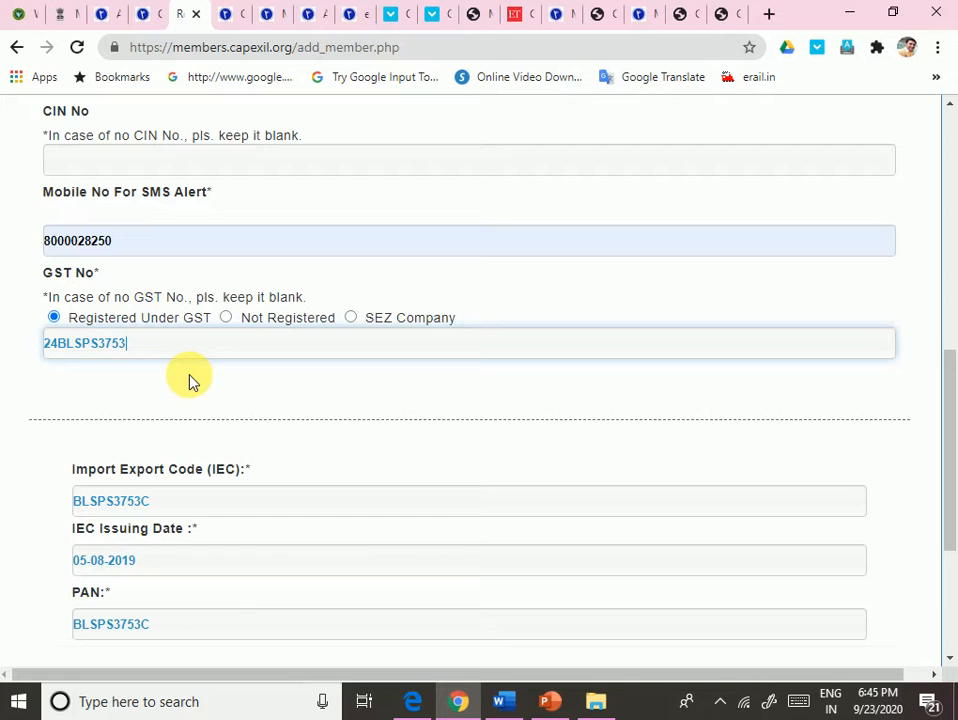
pyautogui.write('V')
pyautogui.press('Tab')
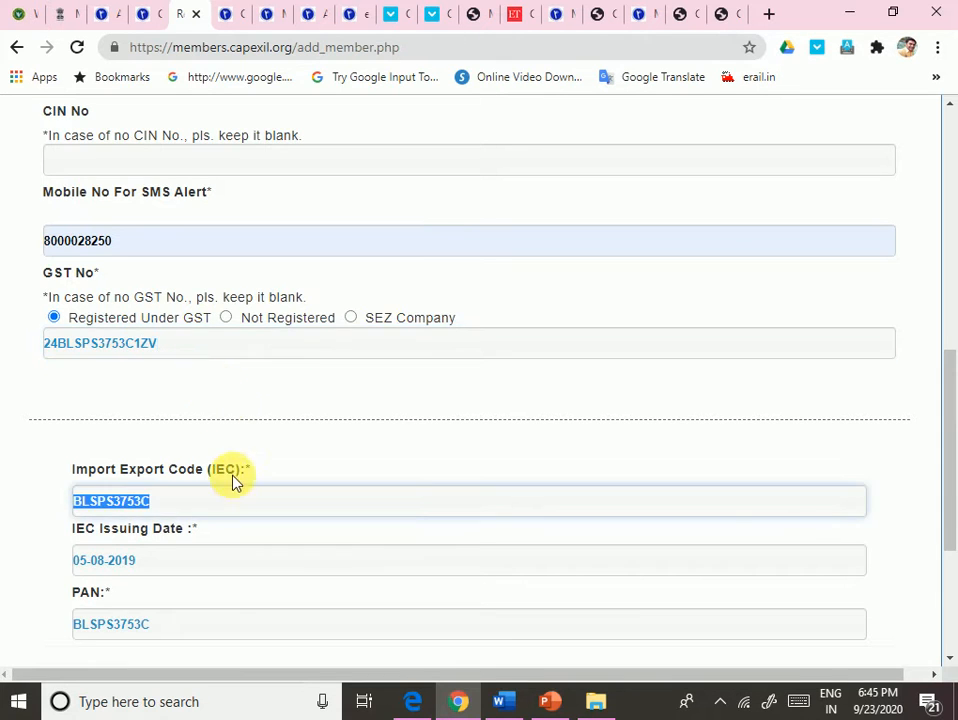
# Change the IEC Issuing Date to 05-09-2019 and enrol as a Merchant Exporter.
pyautogui.scroll(-2, 231, 483)
pyautogui.press('Tab')
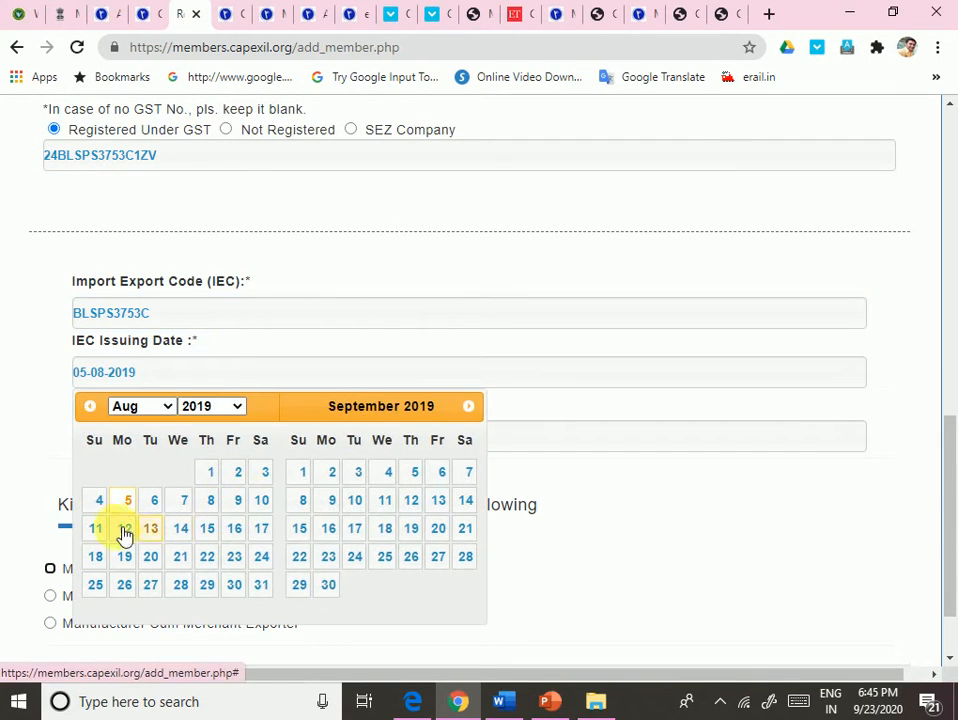
pyautogui.click(133, 510)
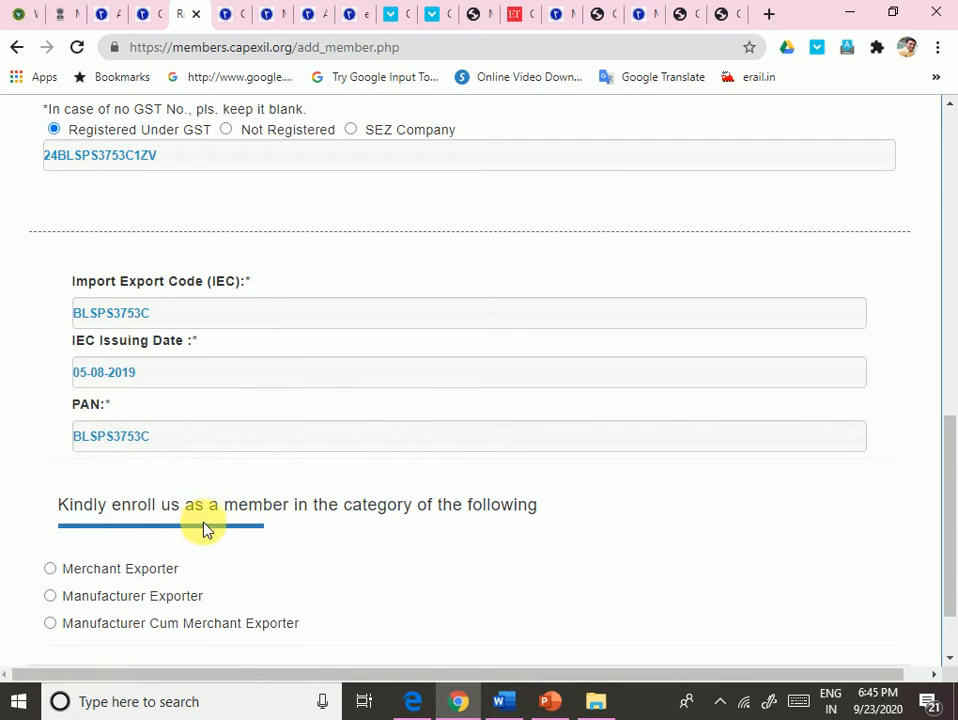
pyautogui.click(110, 384)
pyautogui.click(150, 410)
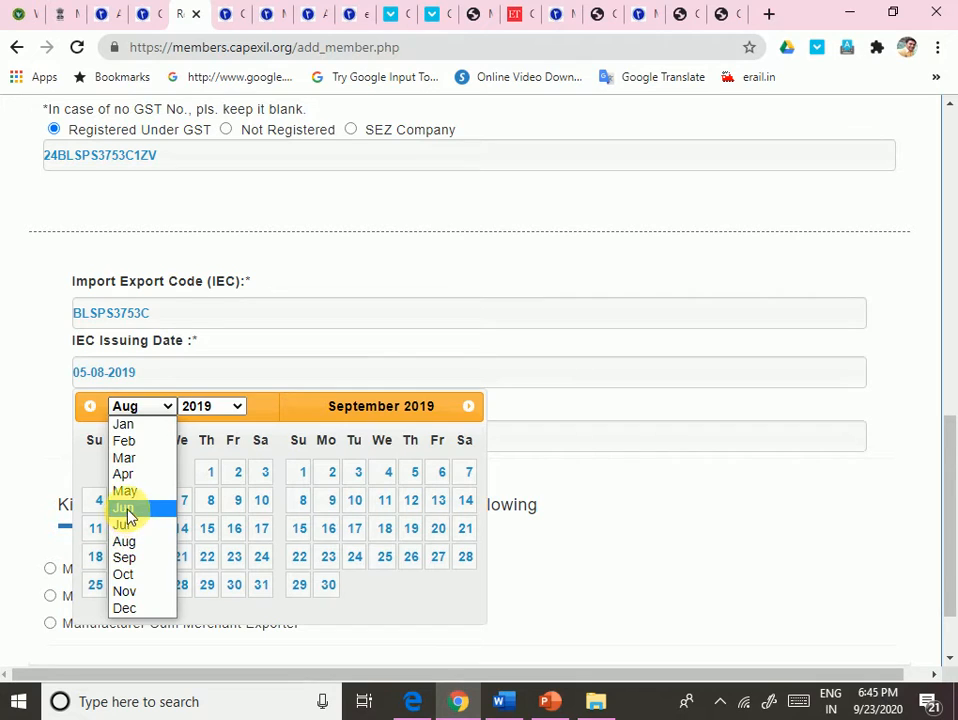
pyautogui.click(139, 563)
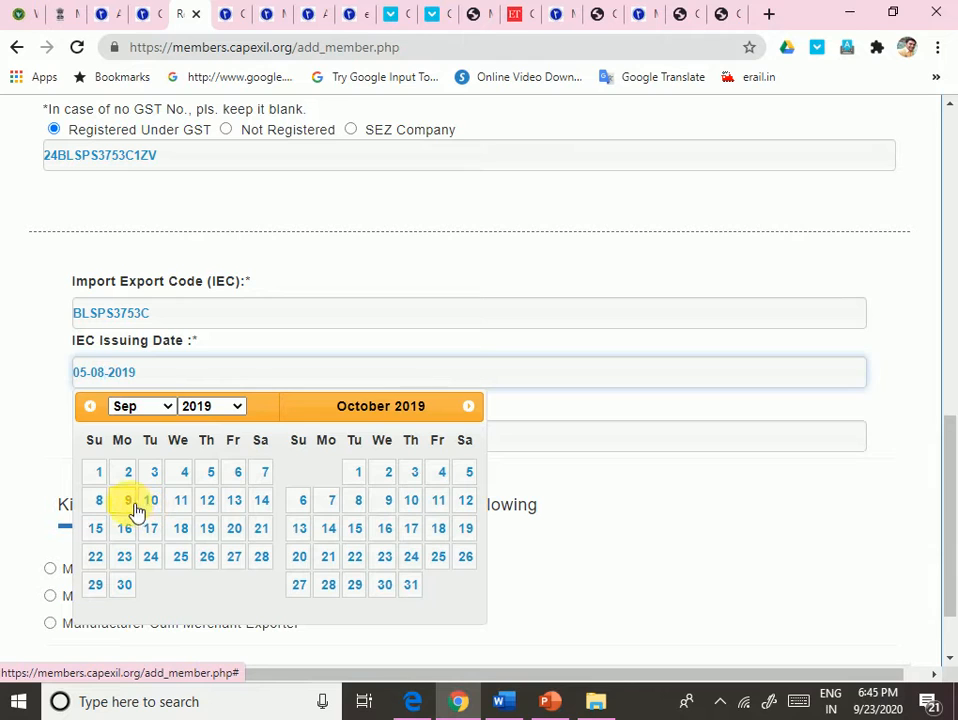
pyautogui.click(210, 472)
pyautogui.scroll(-2, 220, 505)
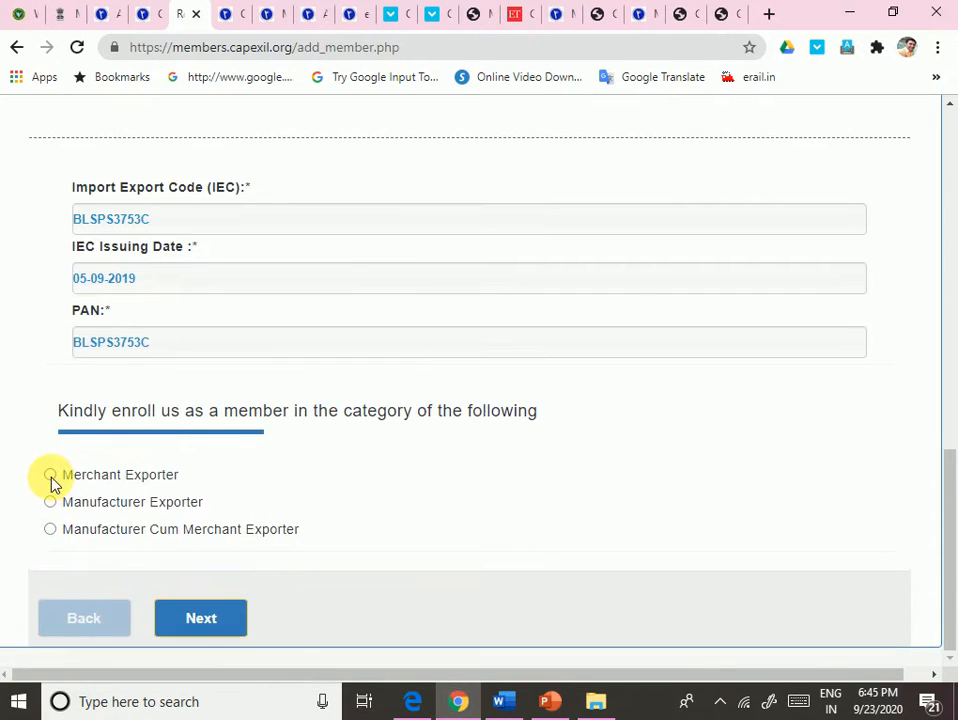
pyautogui.click(50, 476)
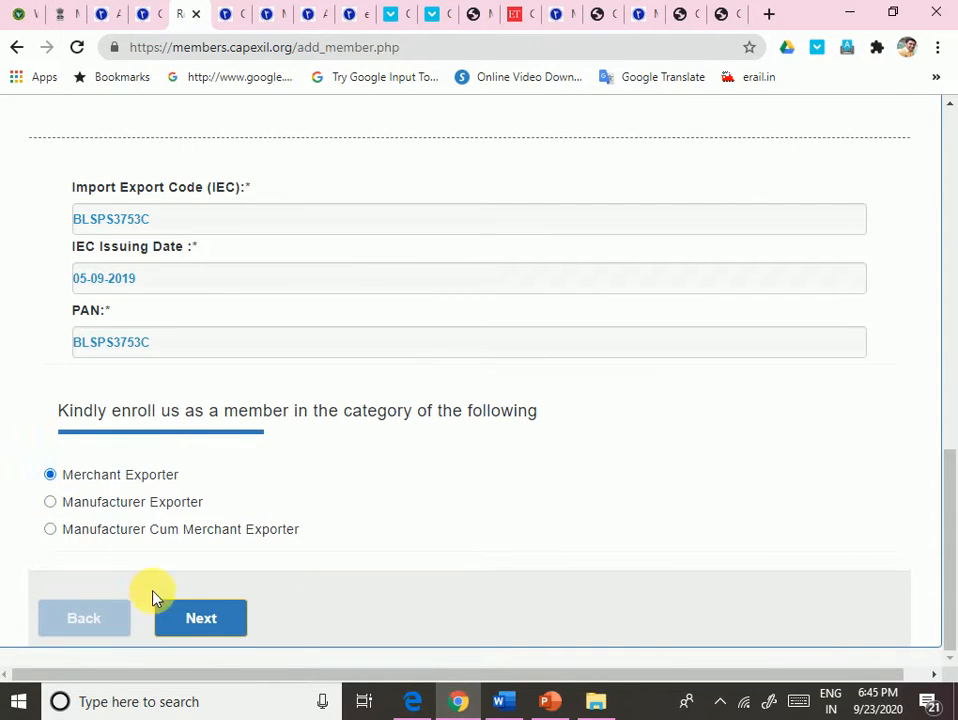
# Move to the Addresses step and fill the registered office address from a saved Chrome entry.
pyautogui.click(202, 620)
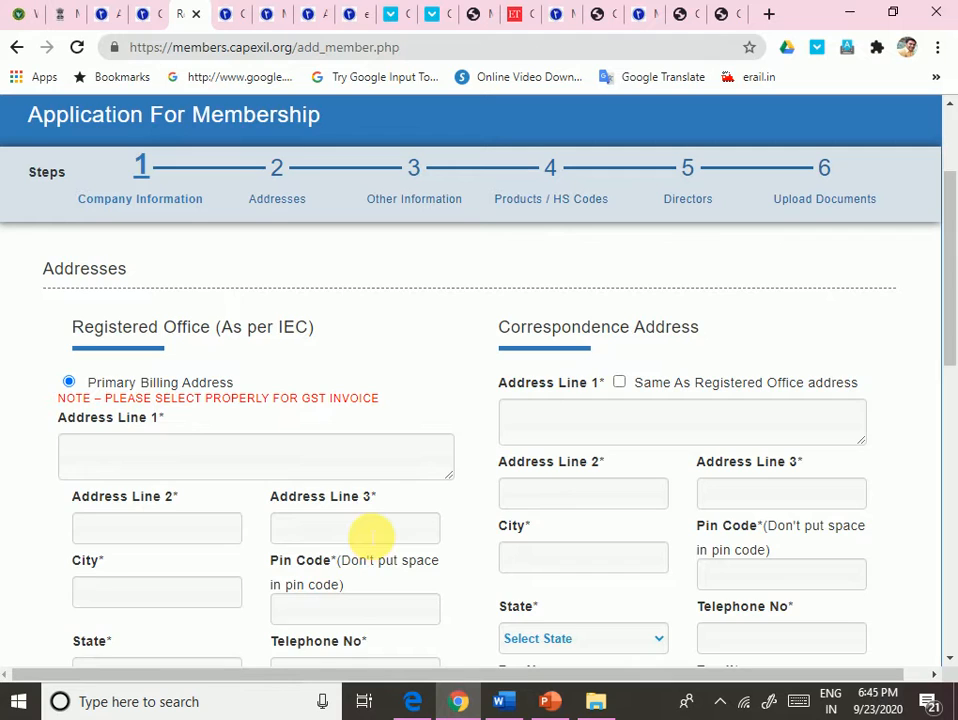
pyautogui.scroll(-3, 368, 540)
pyautogui.scroll(4, 363, 536)
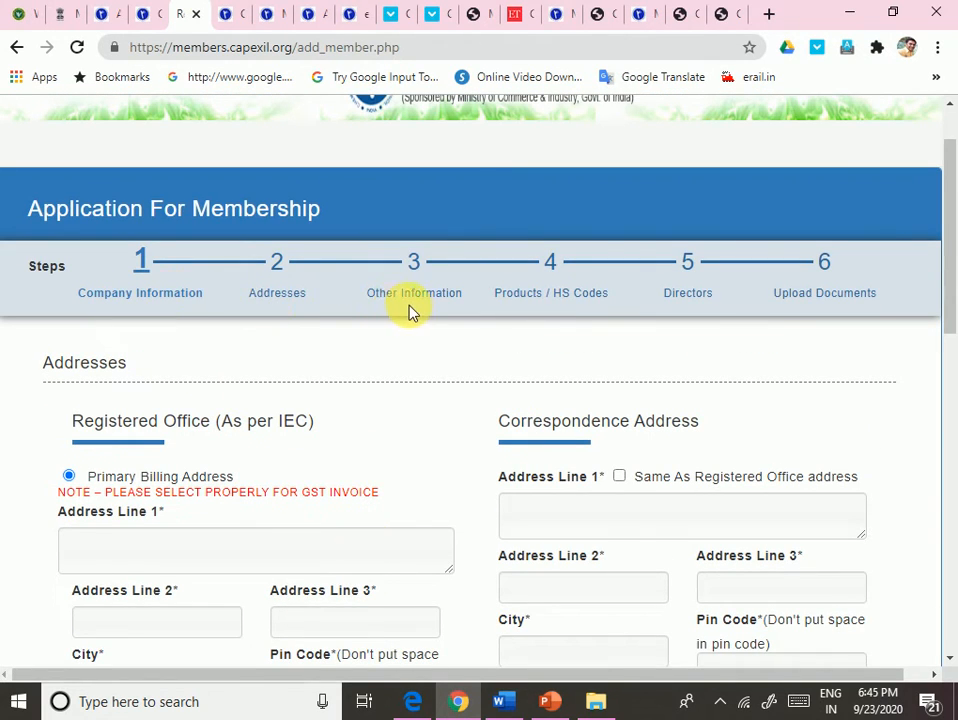
pyautogui.scroll(-5, 870, 318)
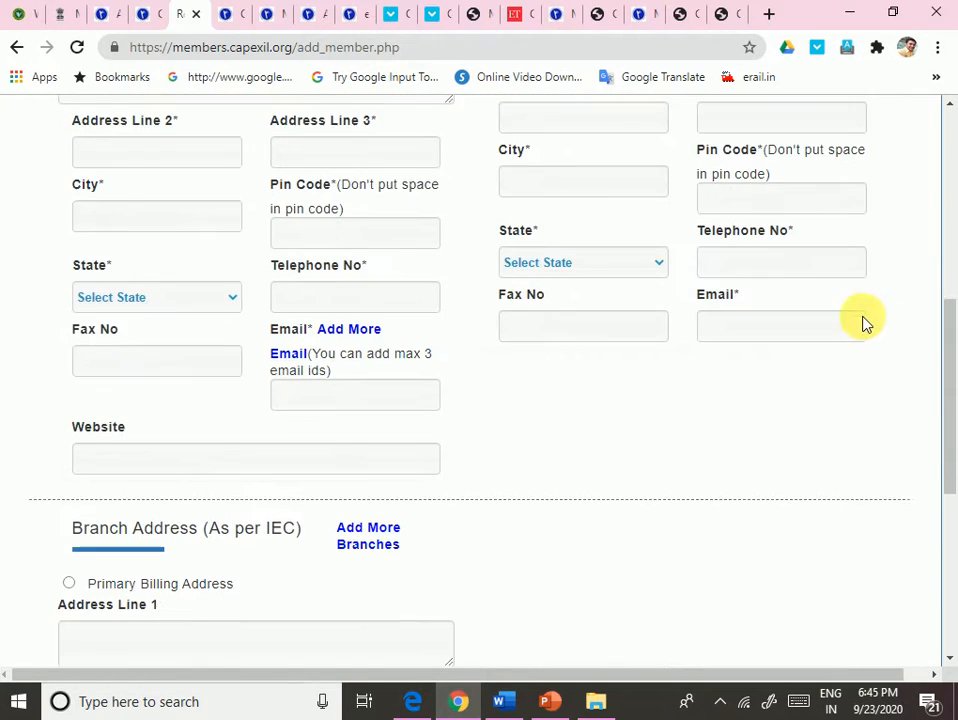
pyautogui.scroll(3, 746, 411)
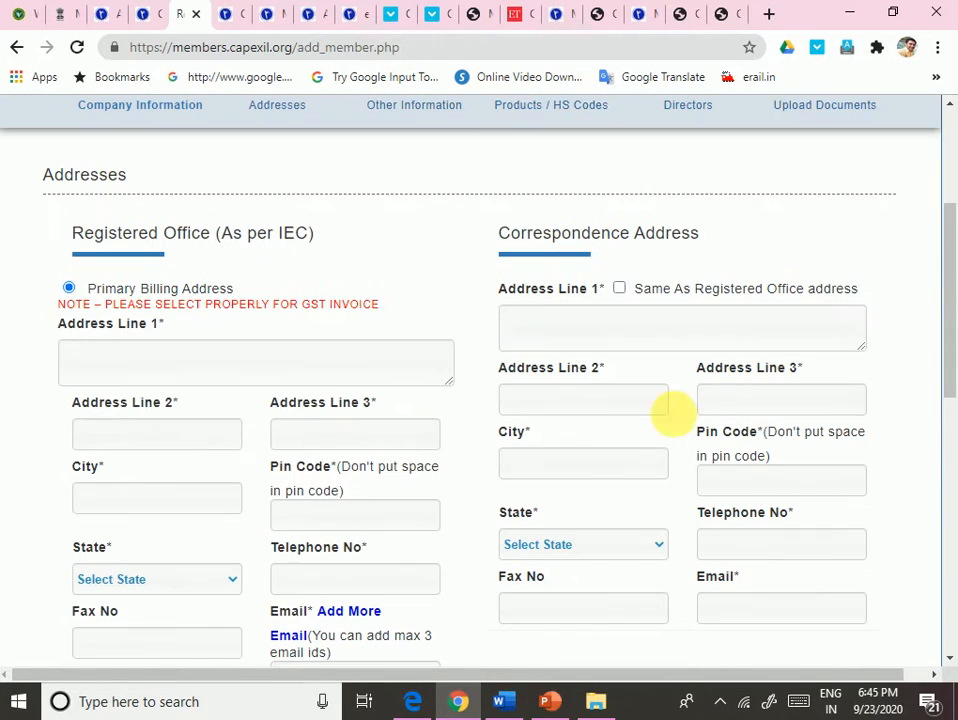
pyautogui.click(158, 372)
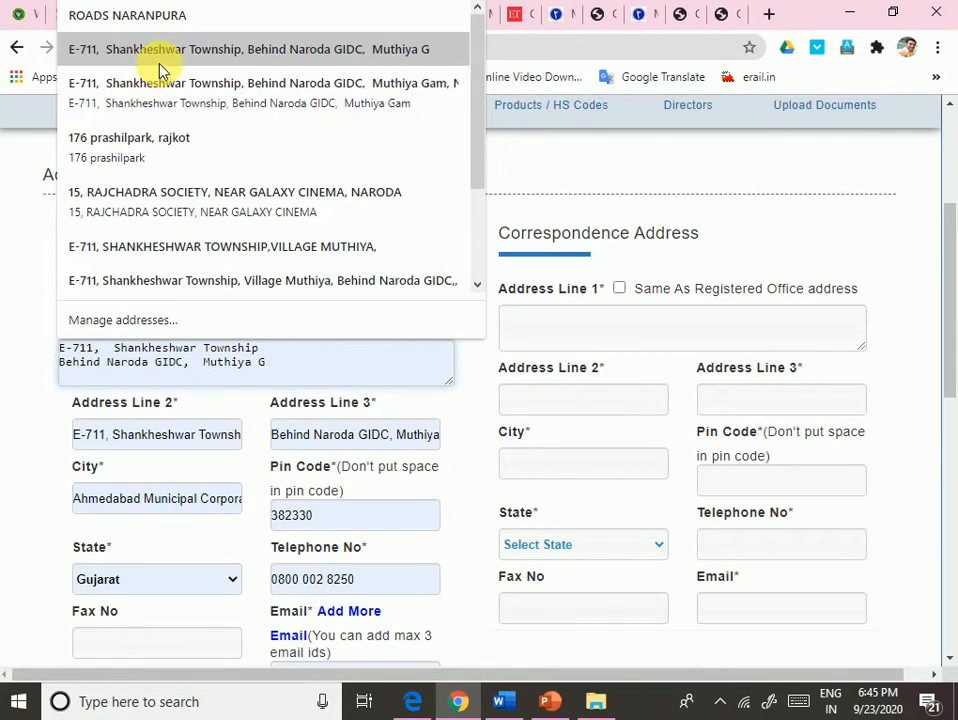
pyautogui.click(160, 48)
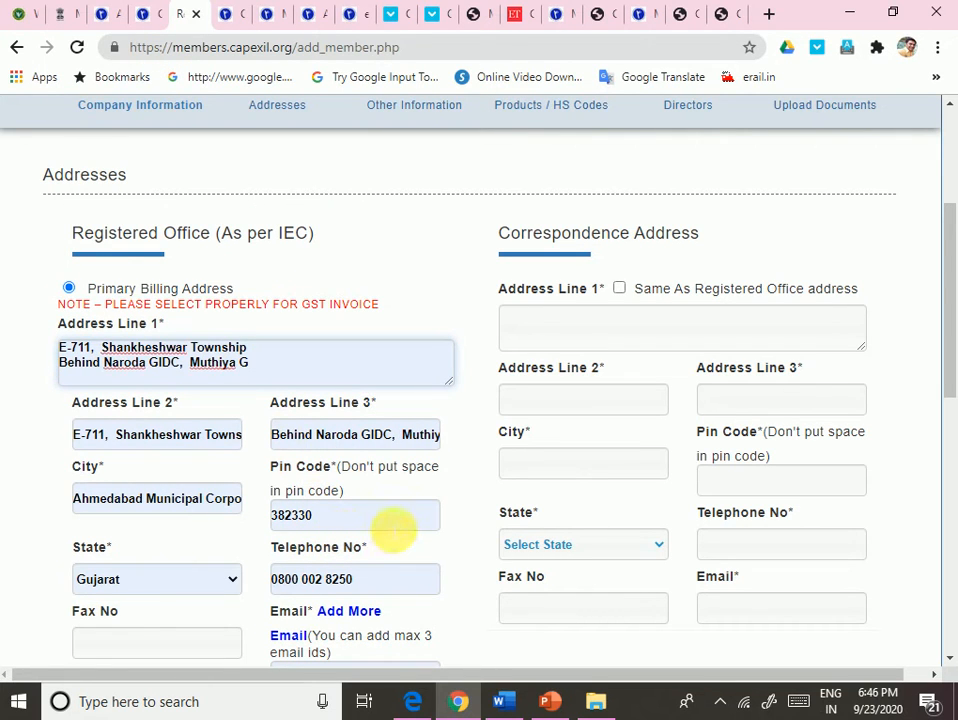
# Tick Same As Registered Office address and make the branch the Primary Billing Address.
pyautogui.scroll(-3, 395, 530)
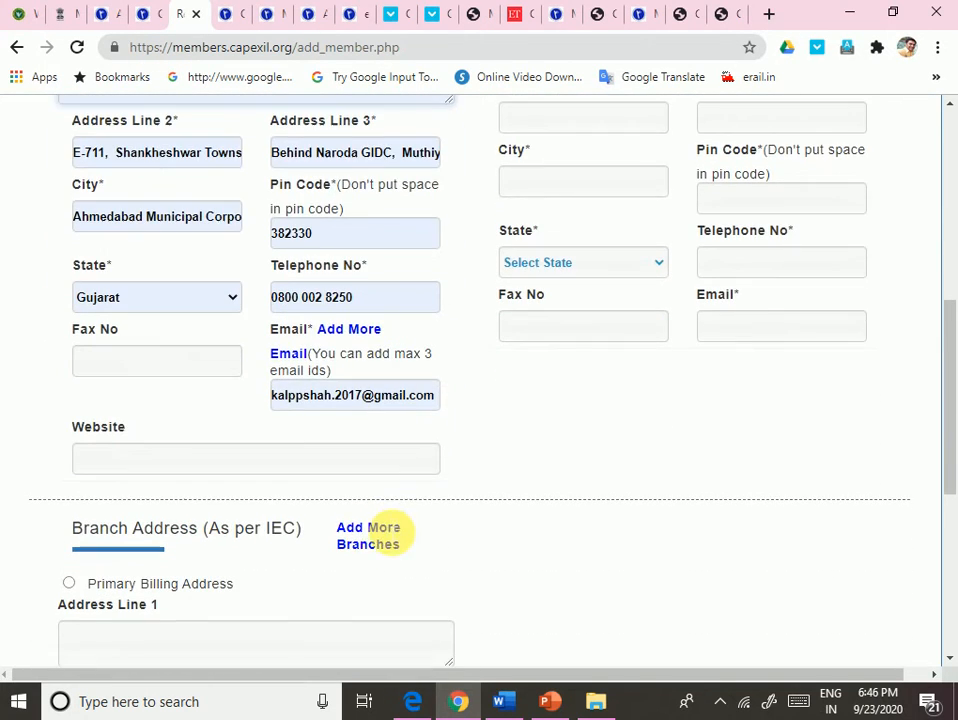
pyautogui.scroll(-2, 357, 541)
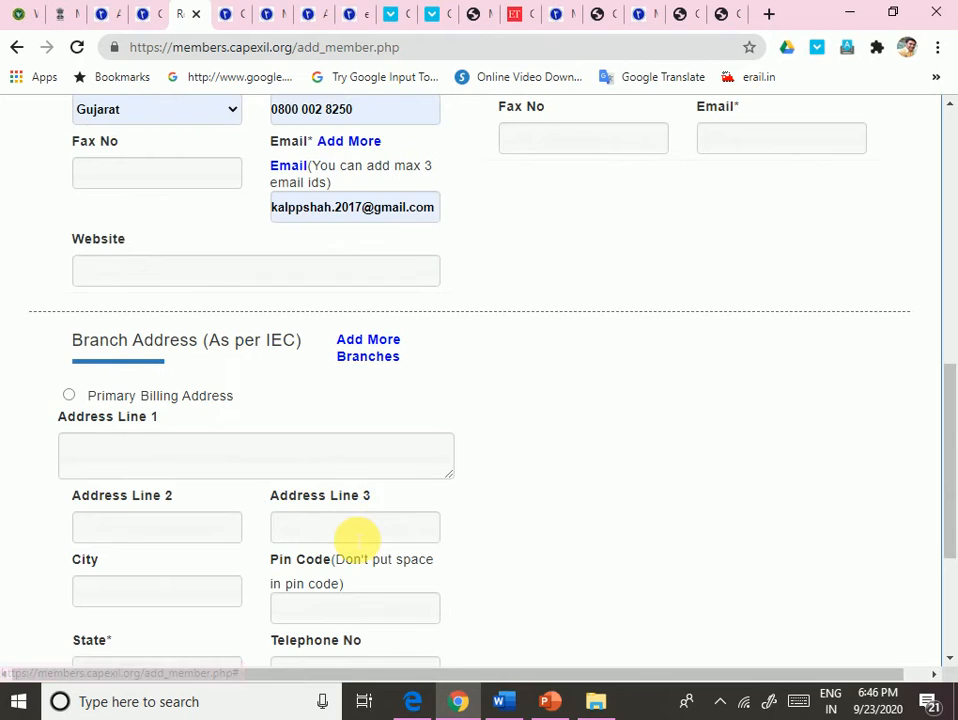
pyautogui.scroll(3, 444, 413)
pyautogui.scroll(2, 444, 413)
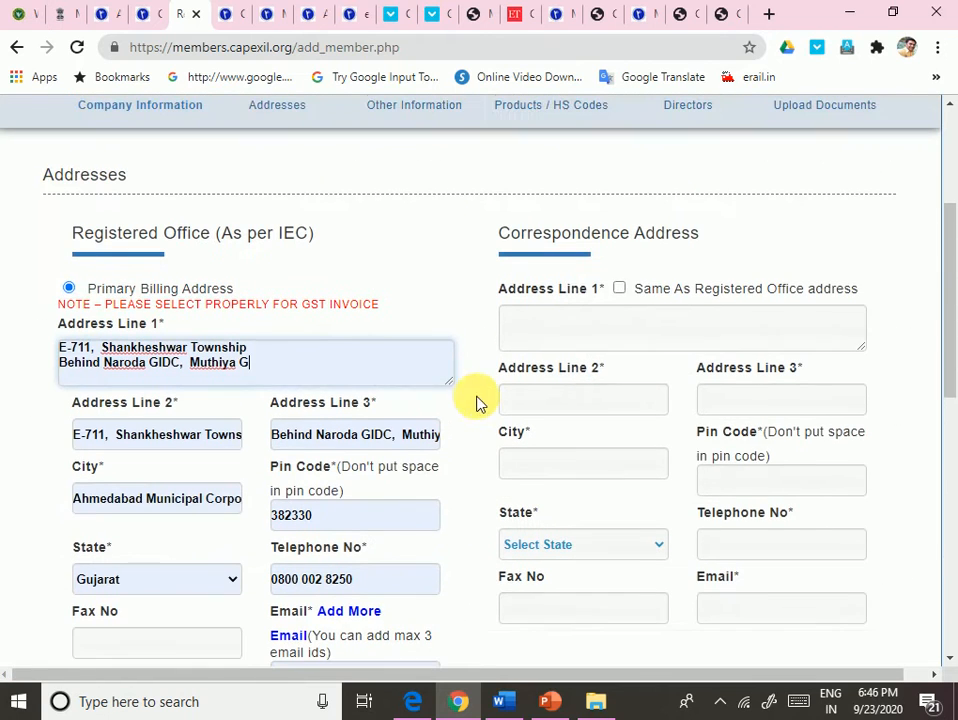
pyautogui.click(619, 289)
pyautogui.scroll(-4, 573, 449)
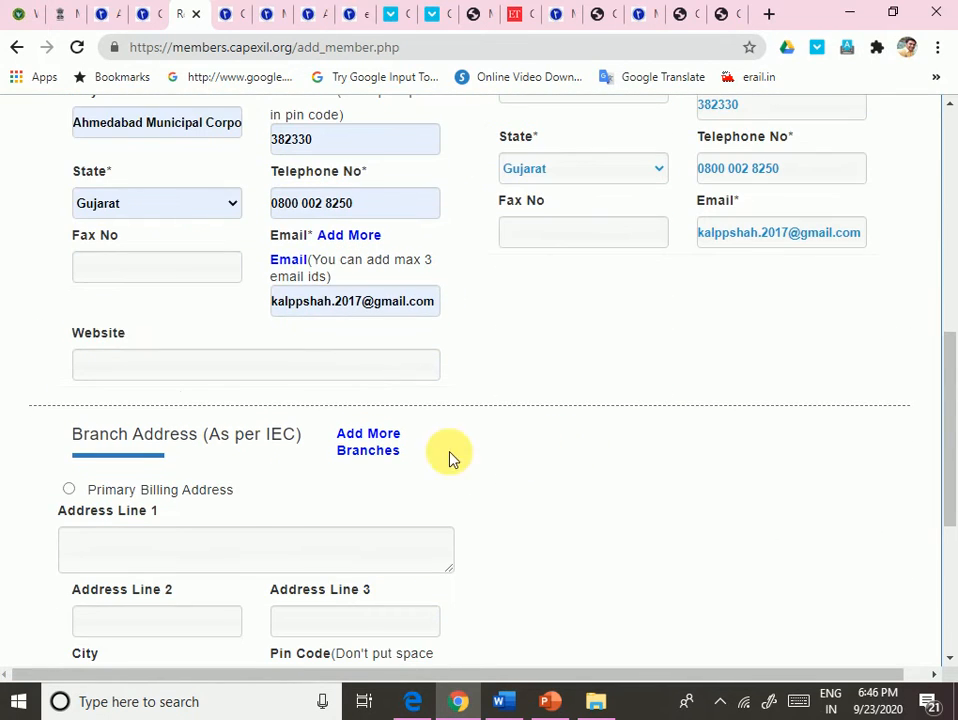
pyautogui.scroll(-1, 283, 533)
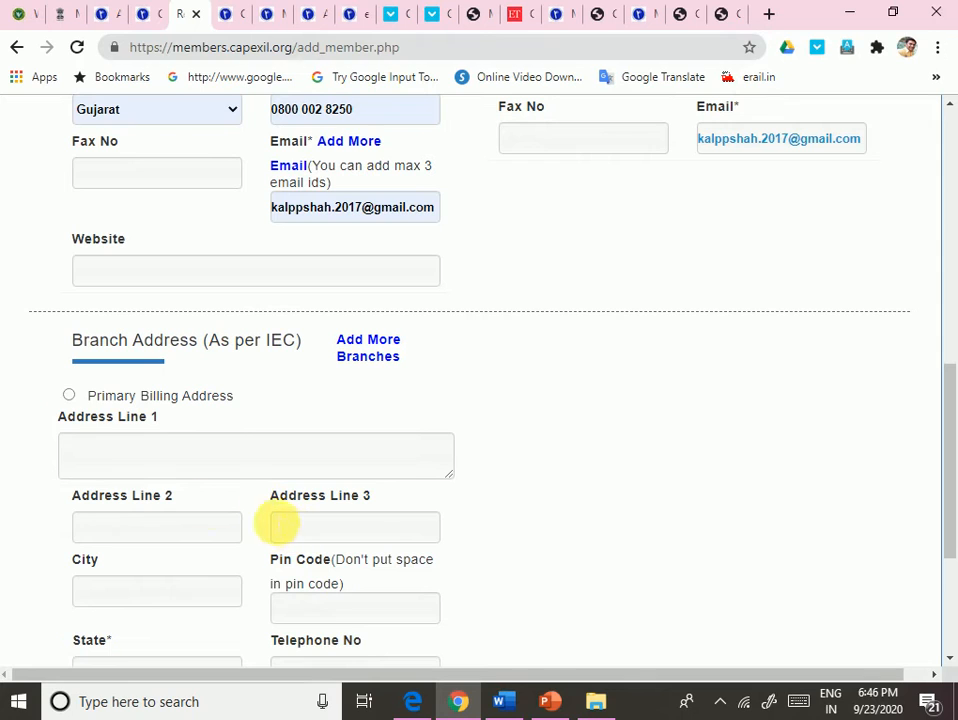
pyautogui.click(72, 398)
# Continue to the Other Information step with its certificate category choices.
pyautogui.scroll(-6, 492, 438)
pyautogui.scroll(6, 492, 438)
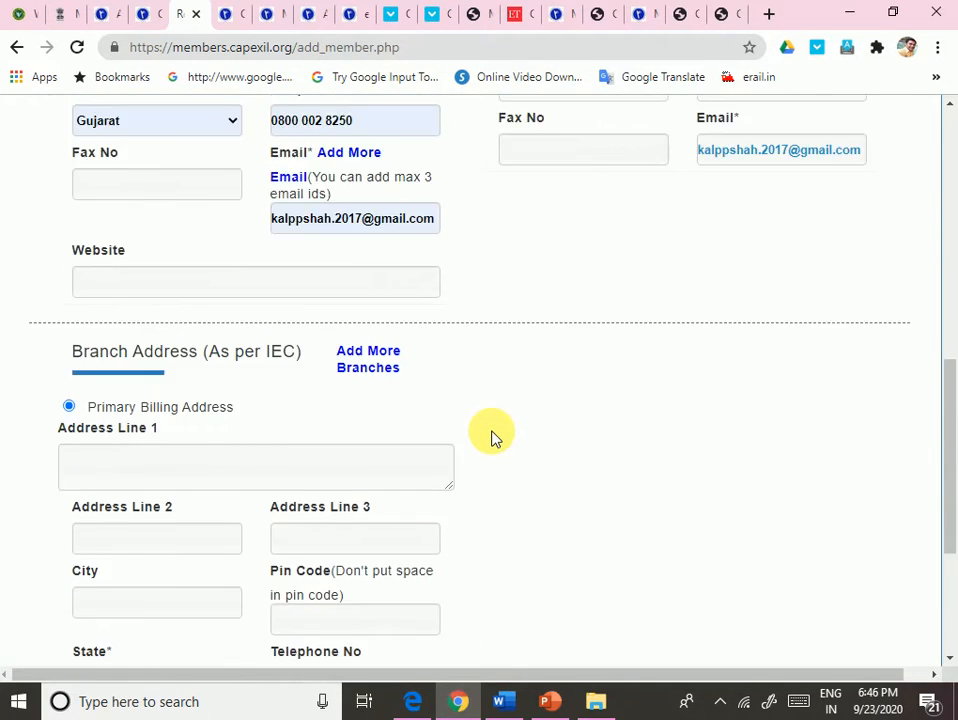
pyautogui.scroll(-3, 369, 400)
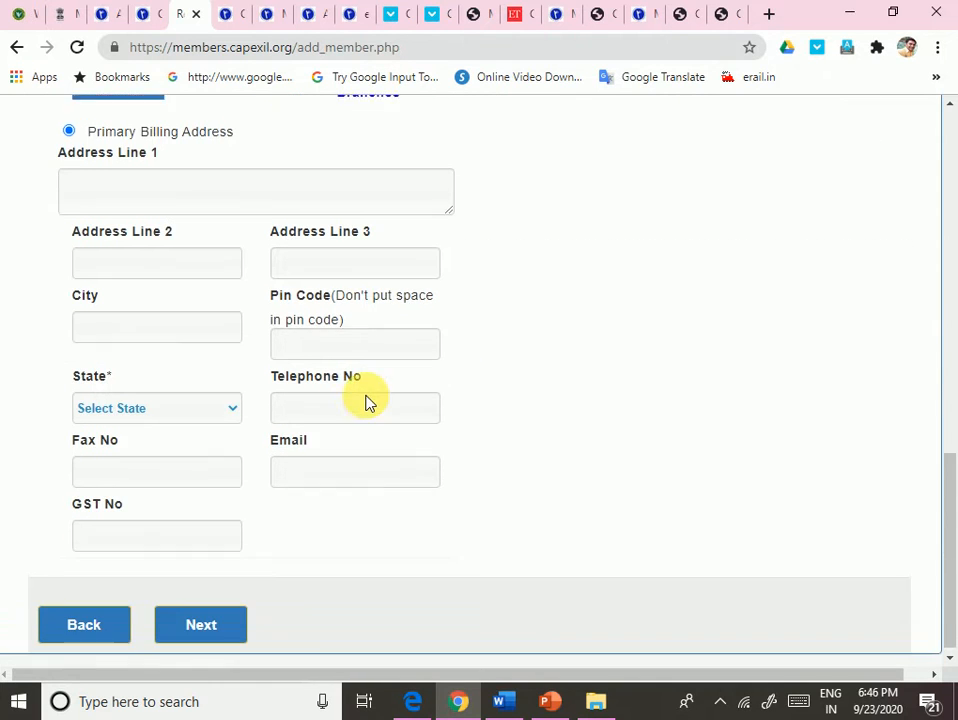
pyautogui.click(214, 622)
pyautogui.scroll(5, 633, 492)
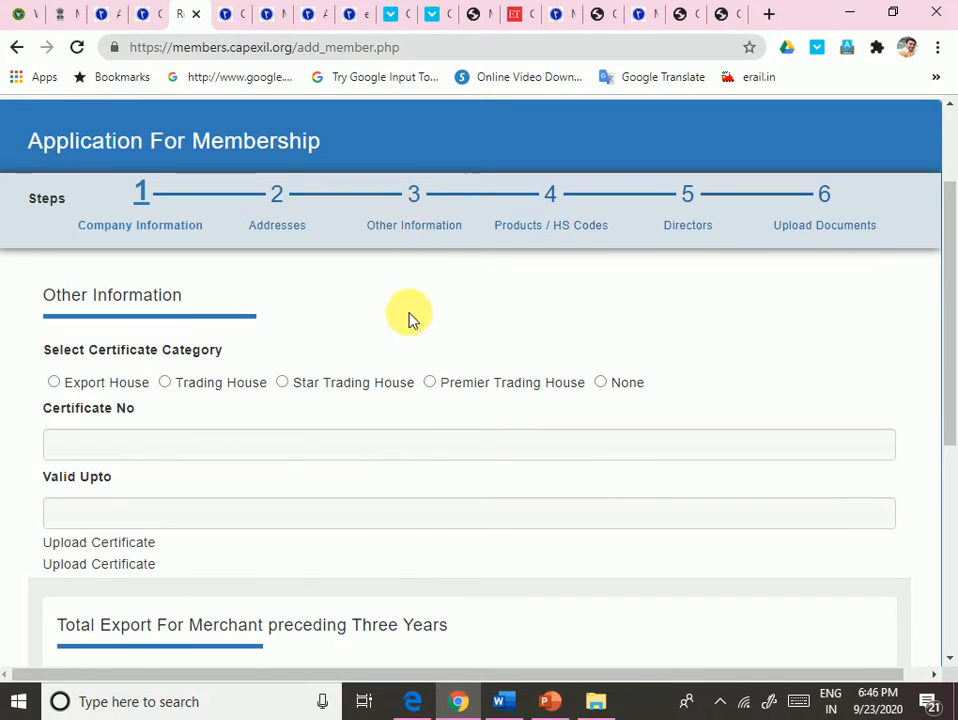
# Leave the export certificate unattached, cancelling the Upload Certificate dialog.
pyautogui.scroll(-2, 408, 318)
pyautogui.scroll(1, 416, 323)
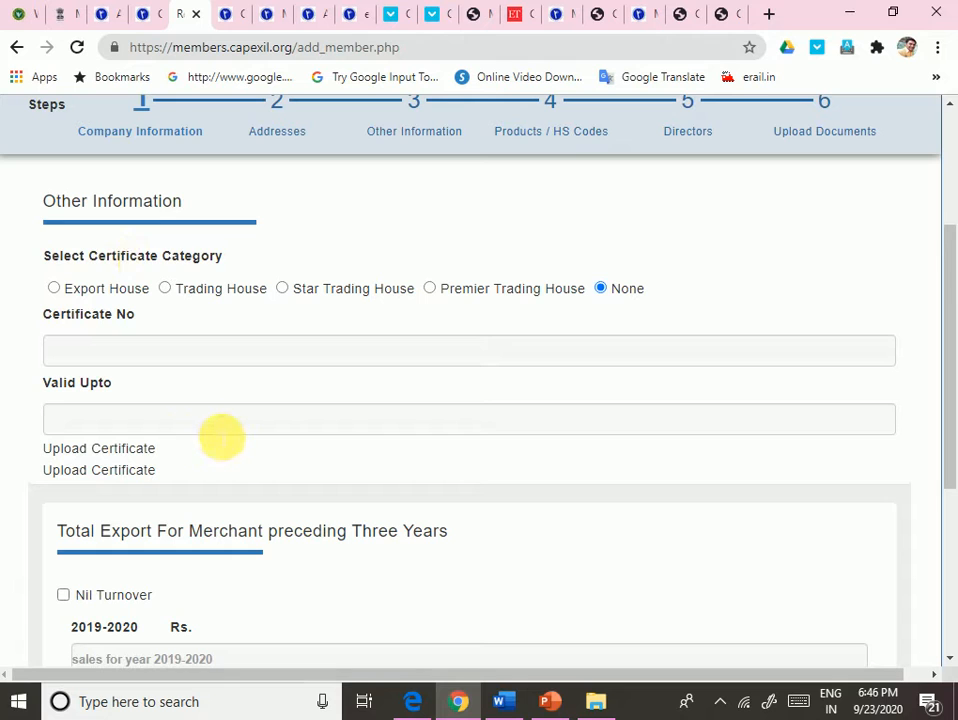
pyautogui.scroll(-4, 490, 363)
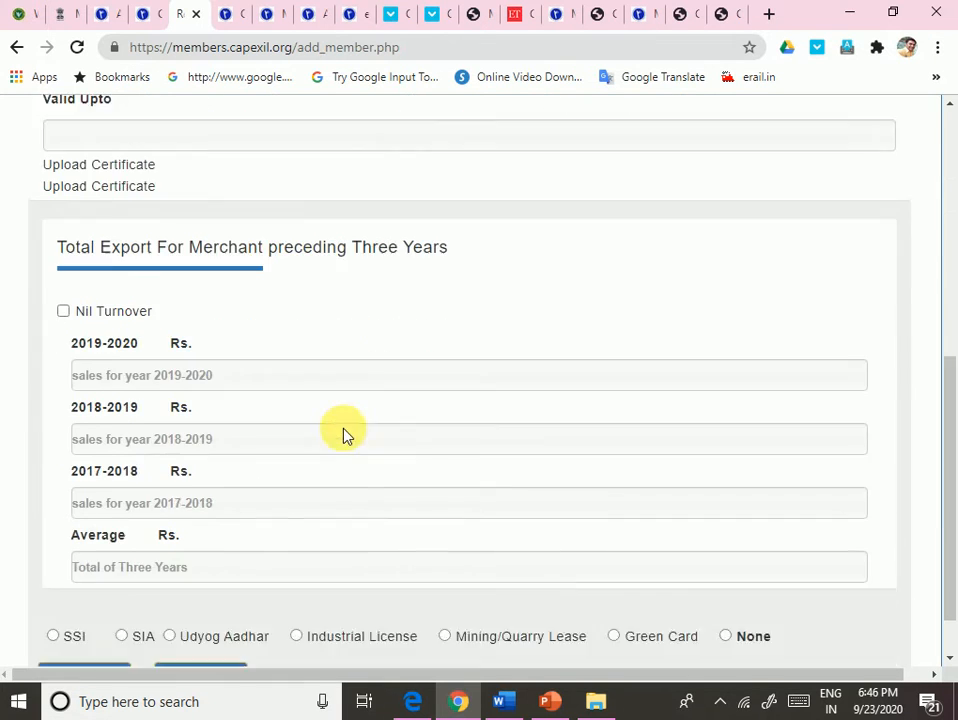
pyautogui.scroll(2, 340, 435)
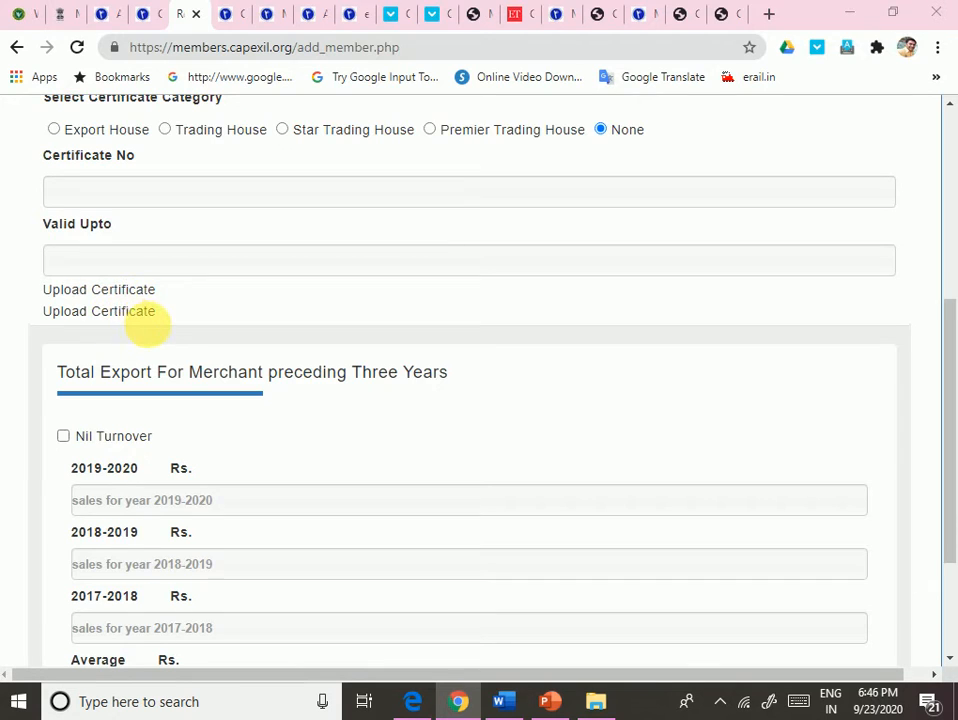
pyautogui.click(141, 320)
pyautogui.click(845, 594)
# Tick Nil Turnover so all three export years read Rs. 0.
pyautogui.scroll(2, 186, 321)
pyautogui.scroll(-3, 176, 344)
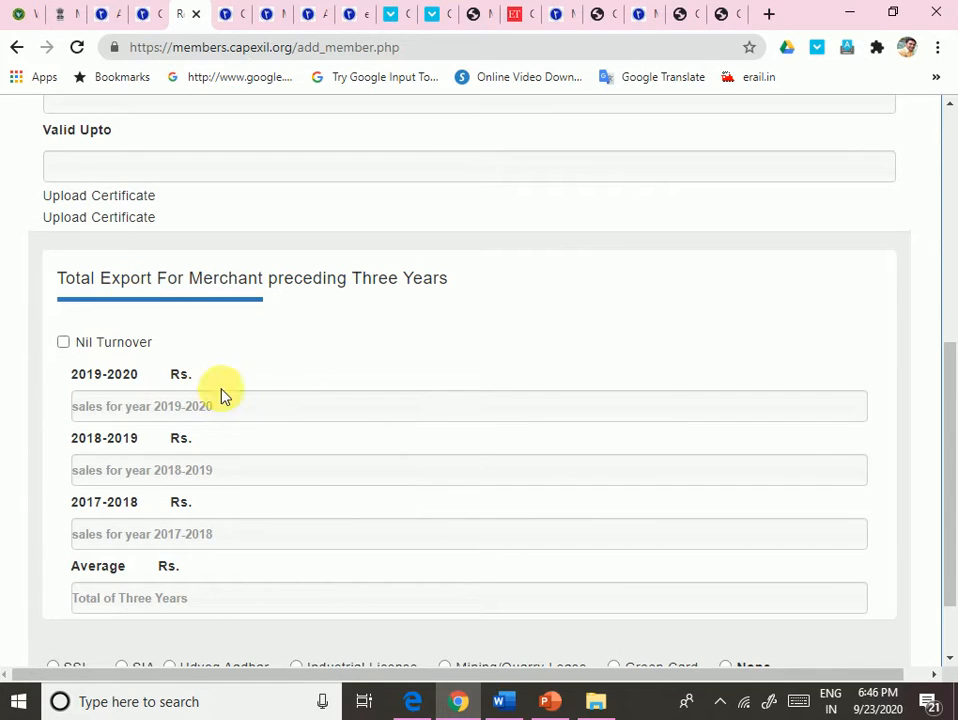
pyautogui.click(63, 343)
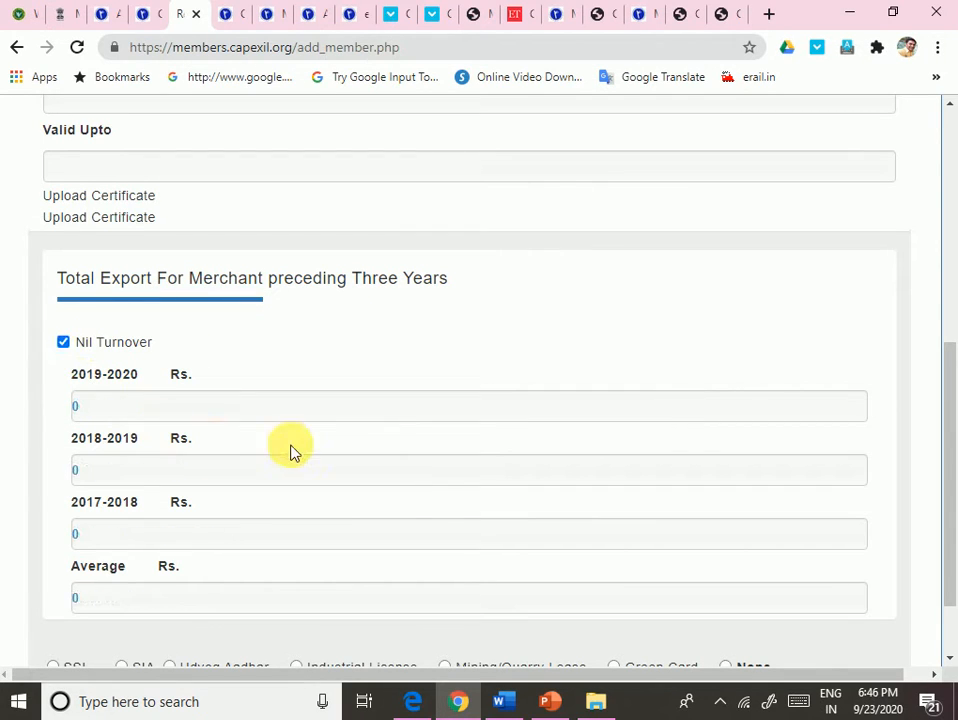
pyautogui.click(66, 342)
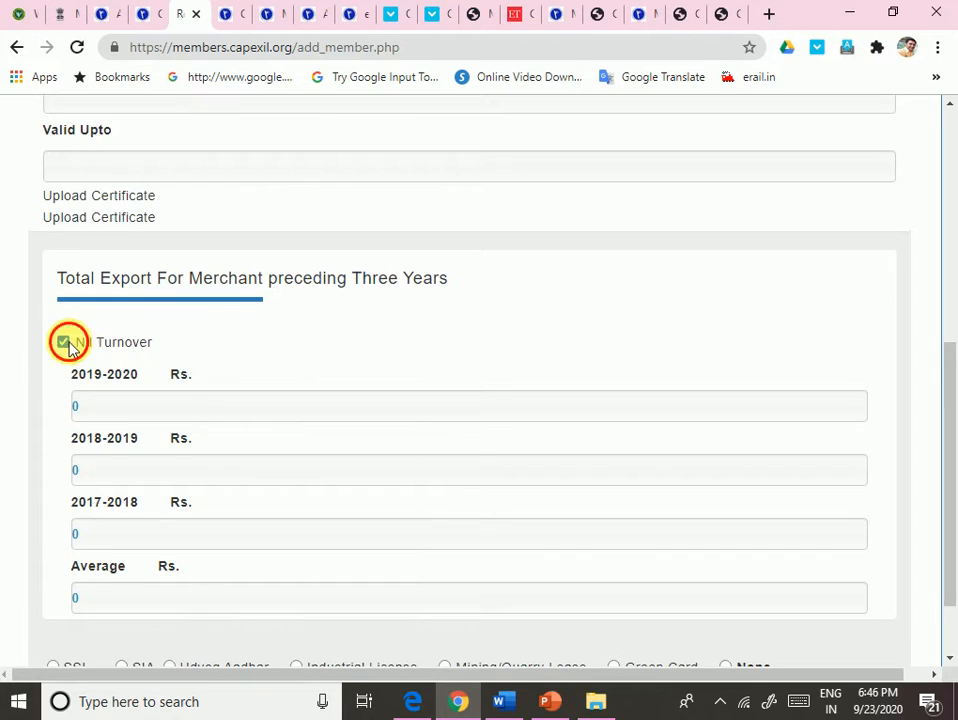
pyautogui.scroll(-1, 71, 342)
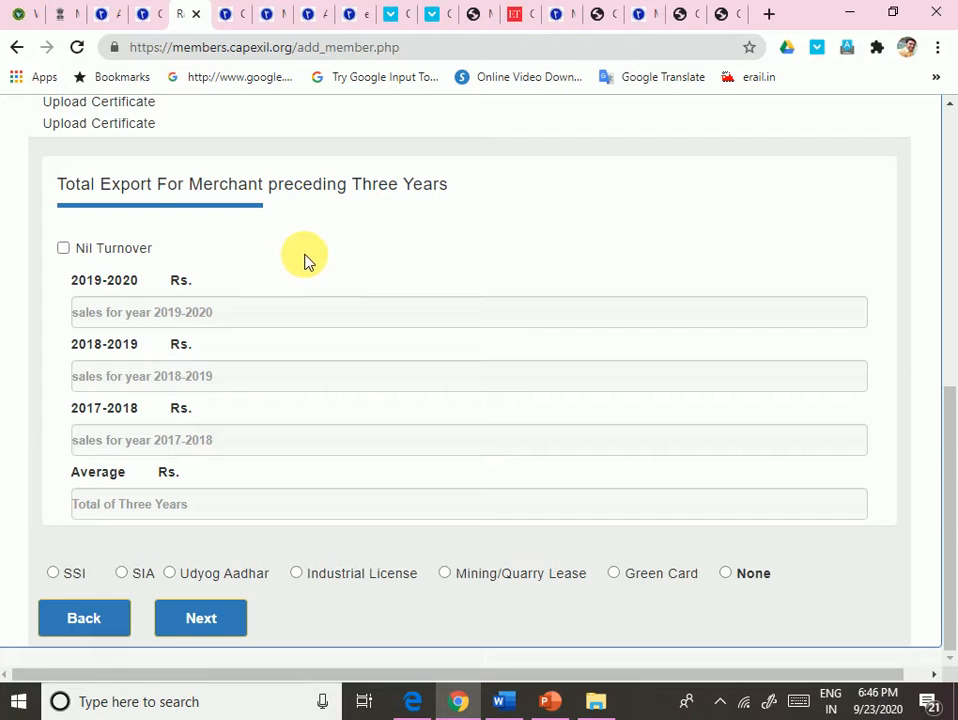
pyautogui.click(63, 250)
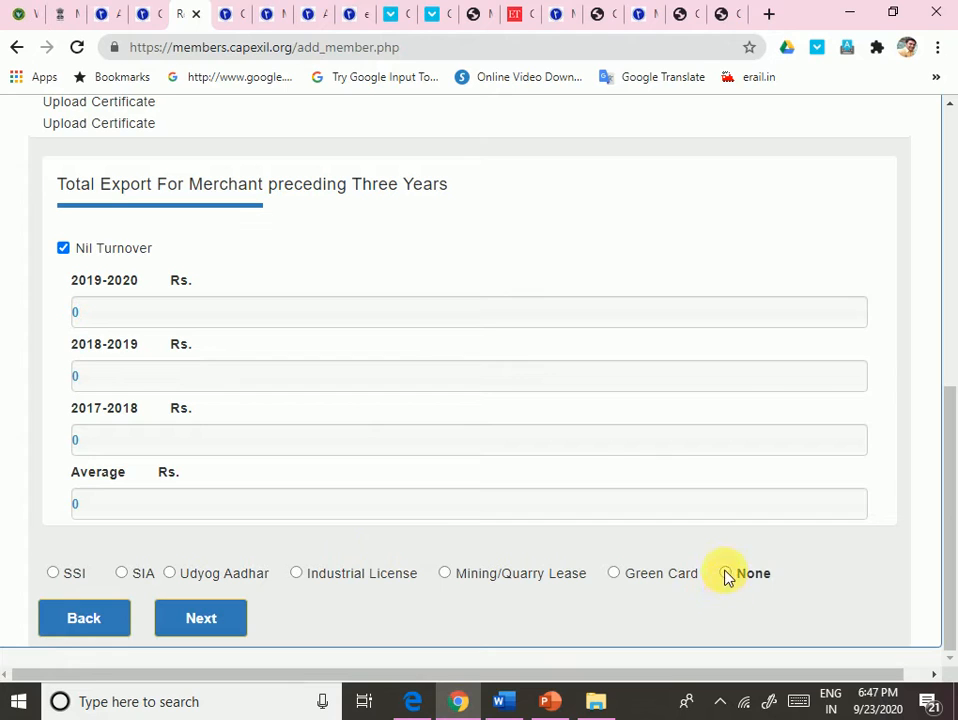
# Try Udyog Aadhar as the registration type, then set it back to None.
pyautogui.click(171, 577)
pyautogui.scroll(-3, 424, 561)
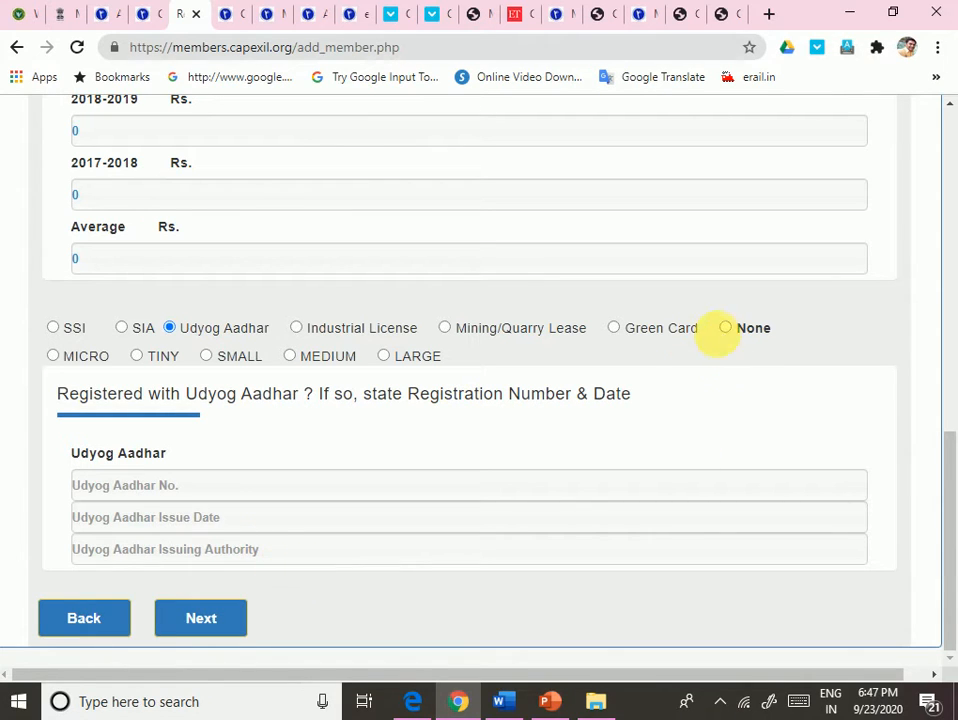
pyautogui.click(725, 328)
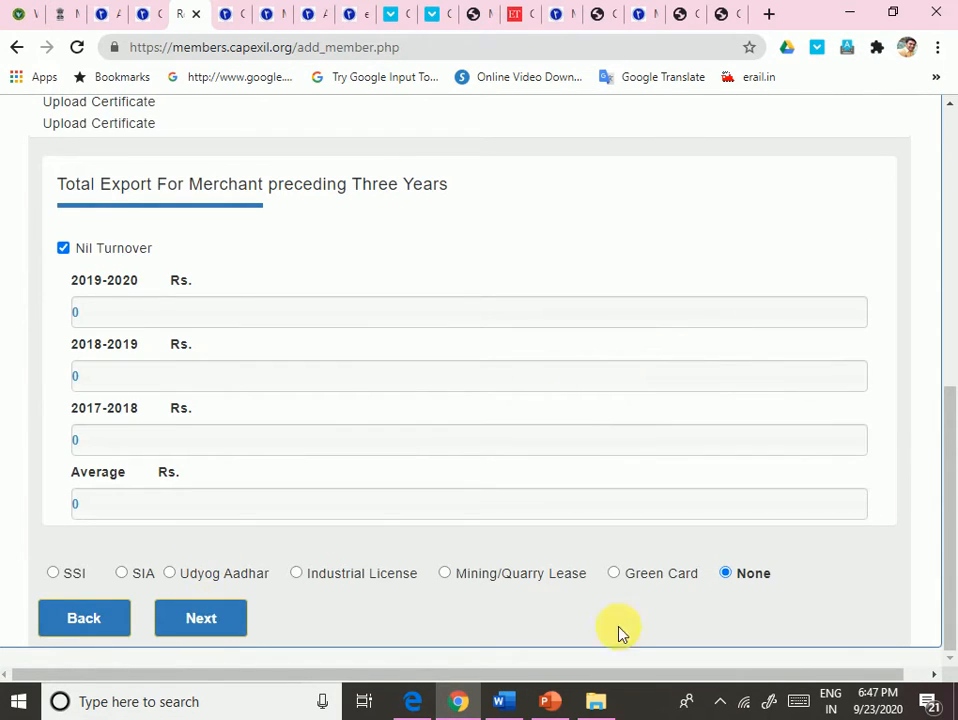
# Move to the Products / HS Codes step and pick Glass And Glassware as the additional panel.
pyautogui.click(192, 617)
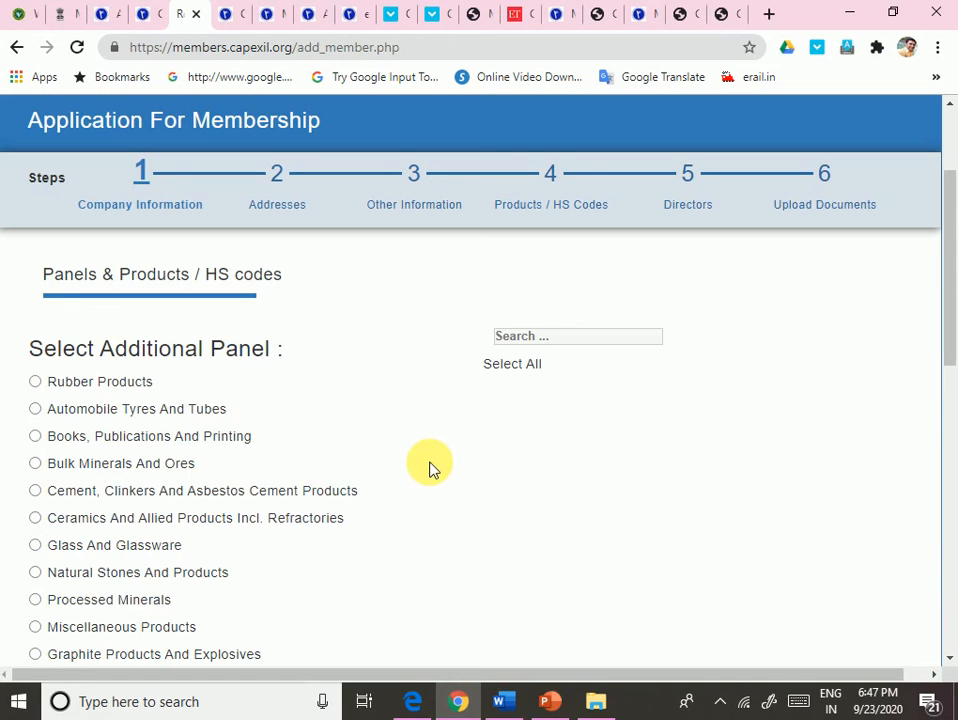
pyautogui.scroll(-9, 420, 468)
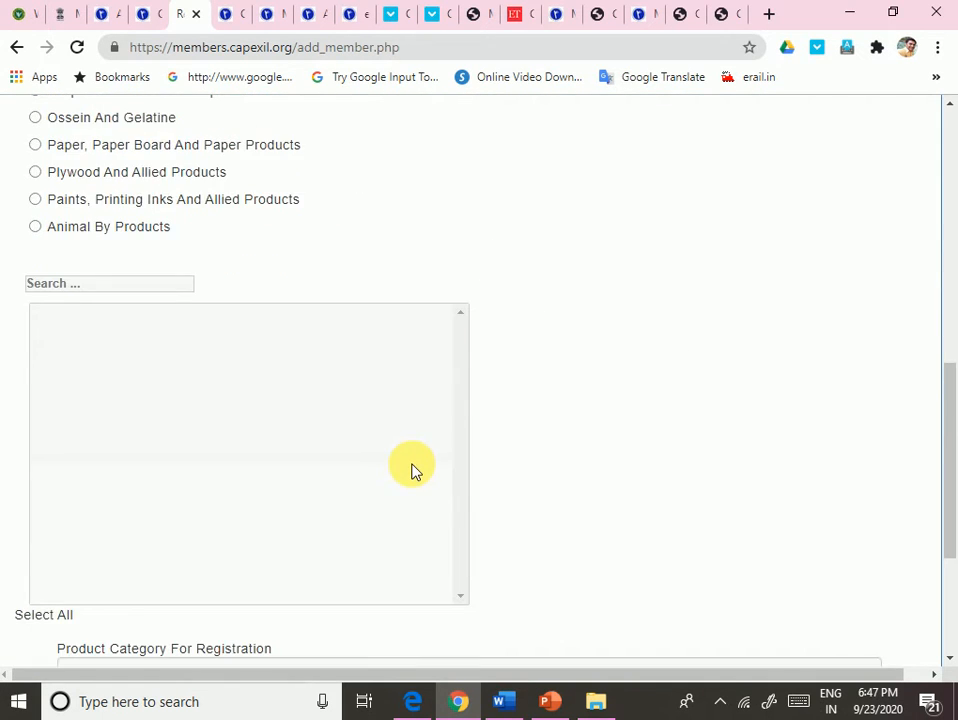
pyautogui.scroll(10, 415, 470)
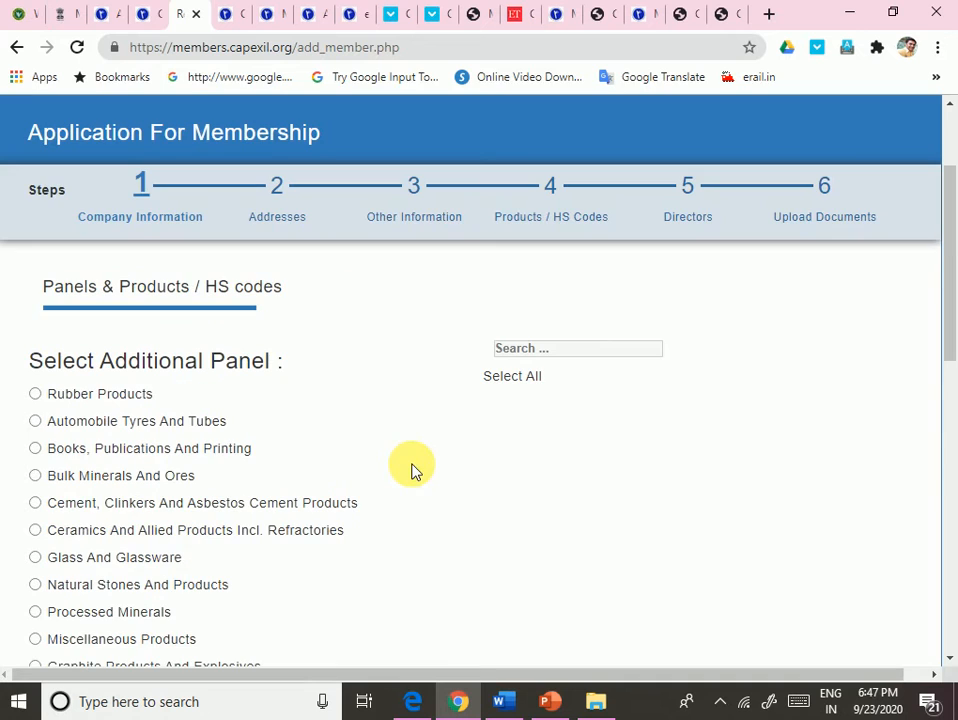
pyautogui.scroll(-1, 150, 445)
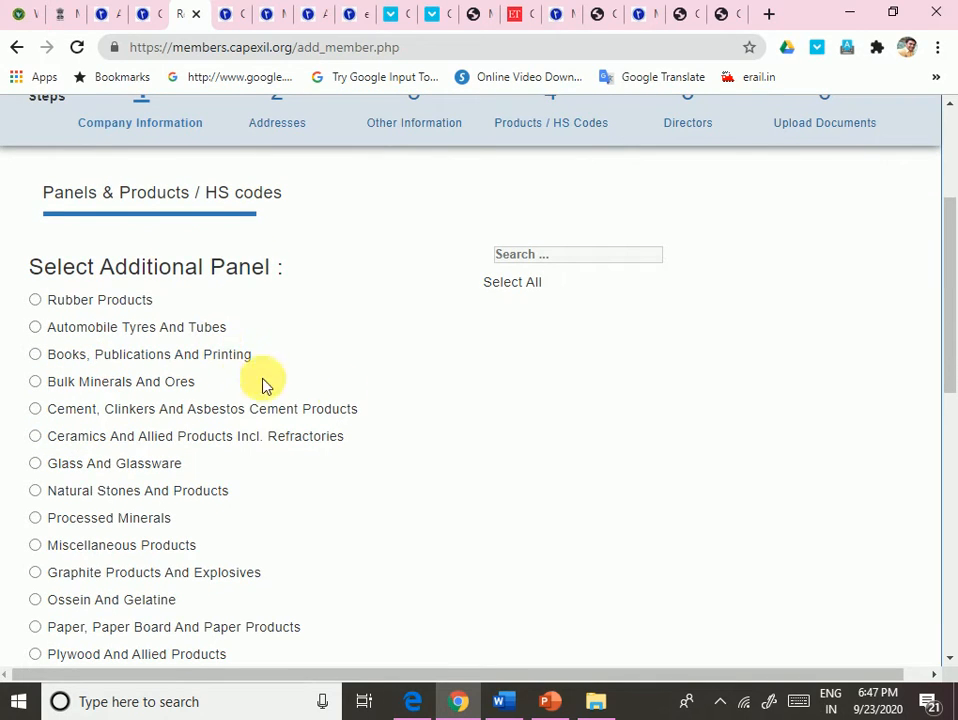
pyautogui.scroll(-2, 250, 368)
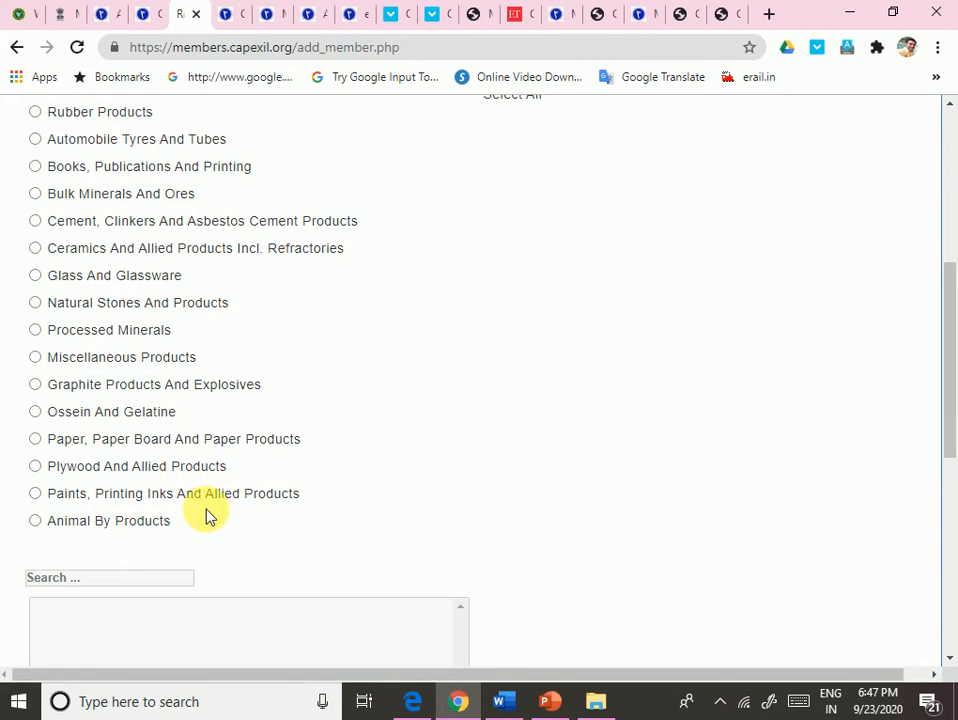
pyautogui.scroll(-3, 605, 539)
pyautogui.scroll(-3, 663, 524)
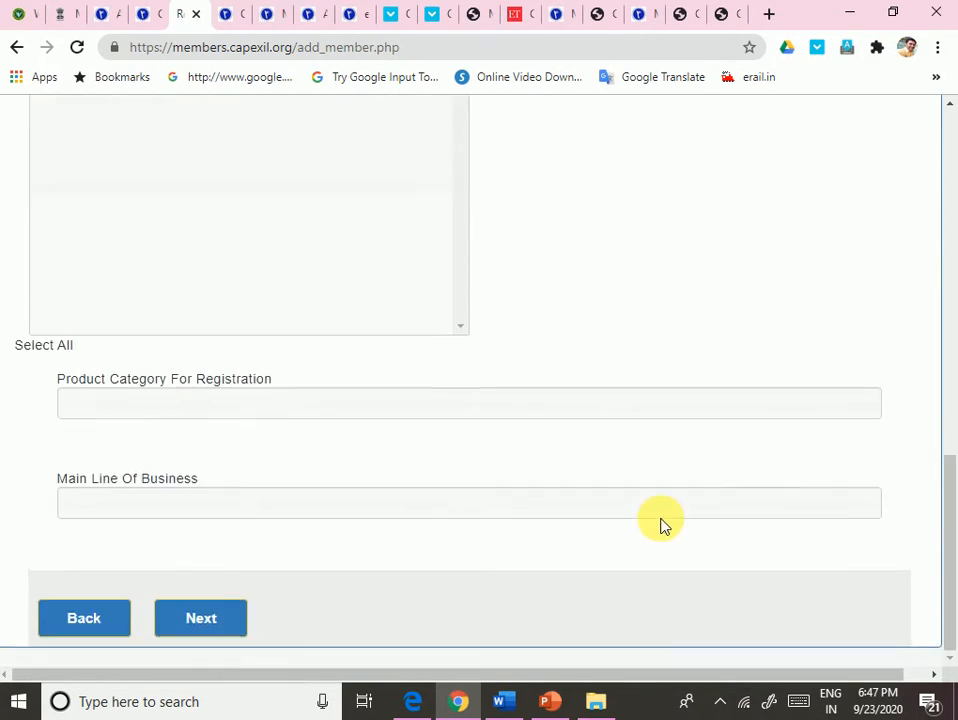
pyautogui.scroll(8, 667, 526)
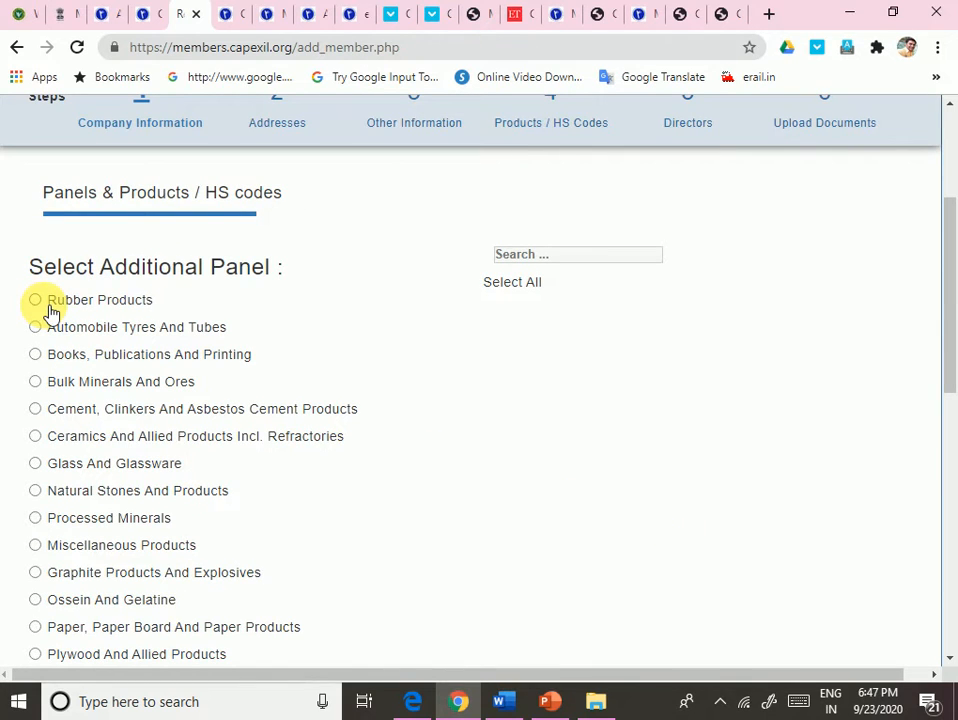
pyautogui.click(35, 464)
# Pick HS code 70010010, then Select All to choose every glass product code.
pyautogui.scroll(-4, 180, 434)
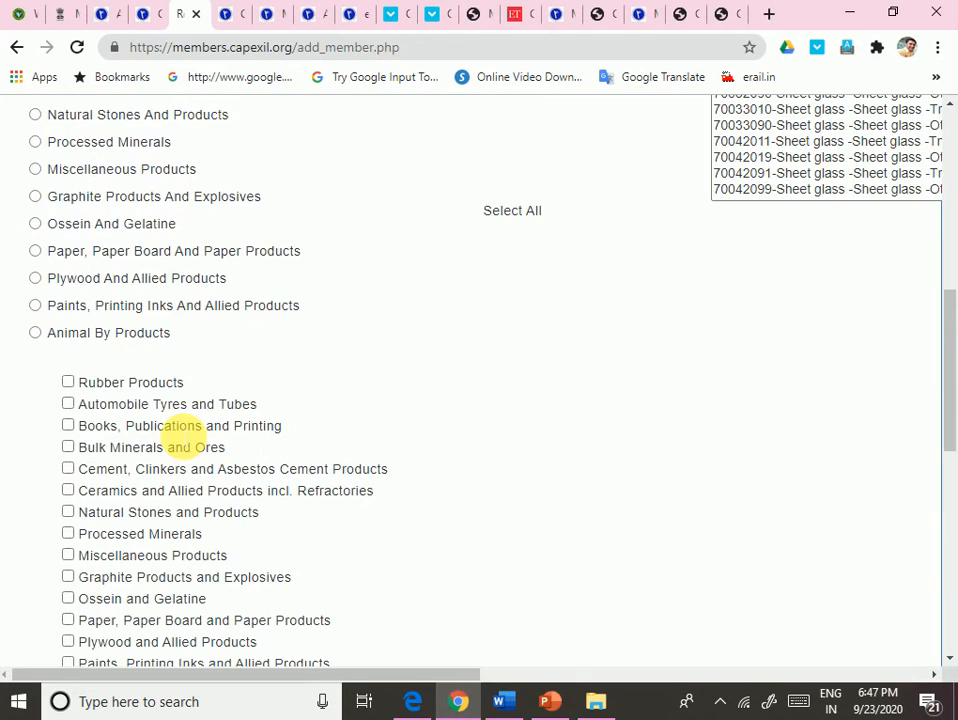
pyautogui.scroll(-1, 182, 438)
pyautogui.scroll(-2, 240, 414)
pyautogui.scroll(4, 236, 409)
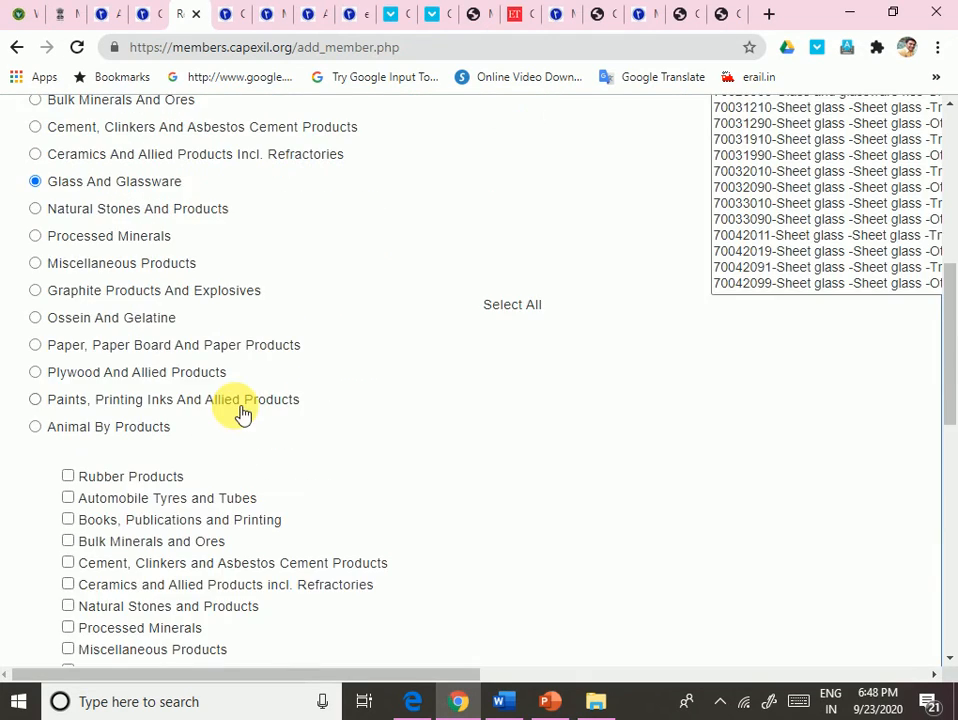
pyautogui.scroll(3, 240, 414)
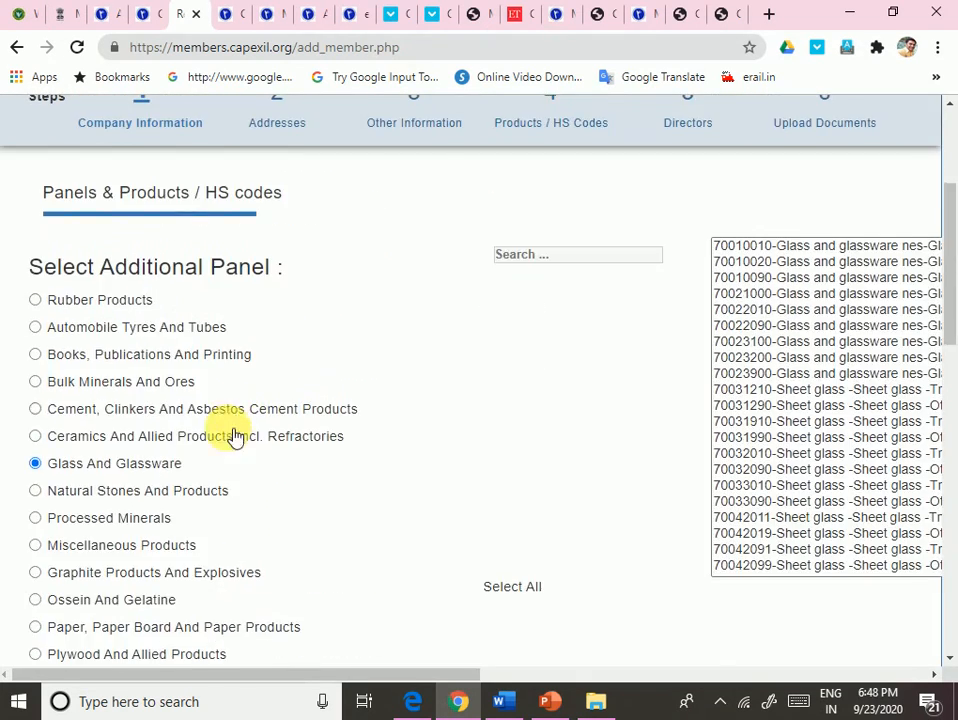
pyautogui.click(737, 253)
pyautogui.scroll(-4, 680, 420)
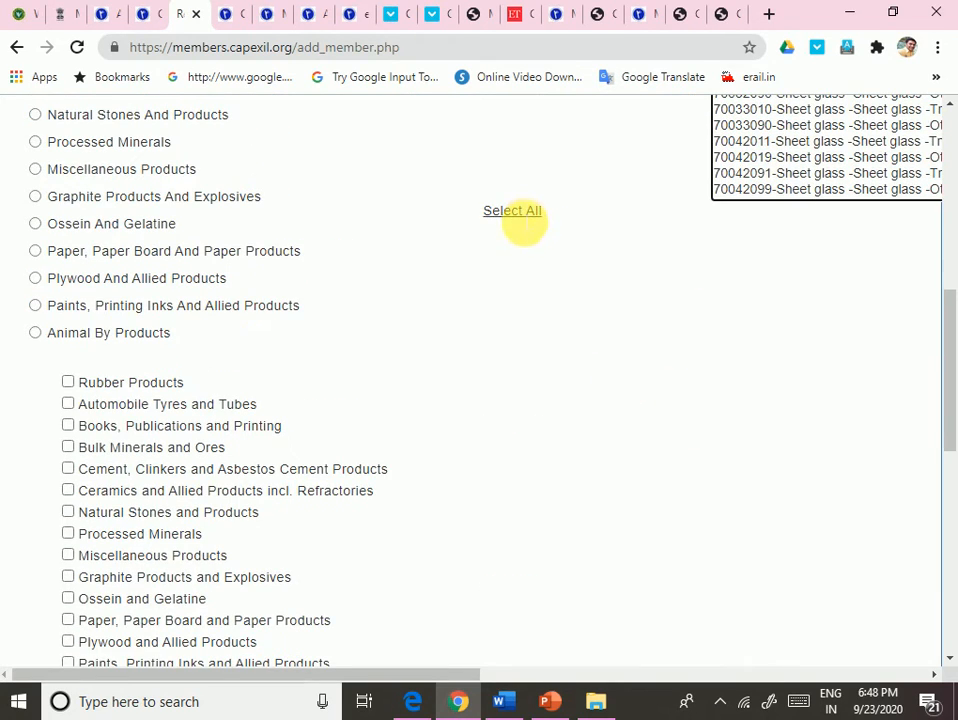
pyautogui.click(513, 211)
# Scroll down to the blank Product Category For Registration and Main Line Of Business fields.
pyautogui.scroll(1, 646, 302)
pyautogui.scroll(-3, 644, 310)
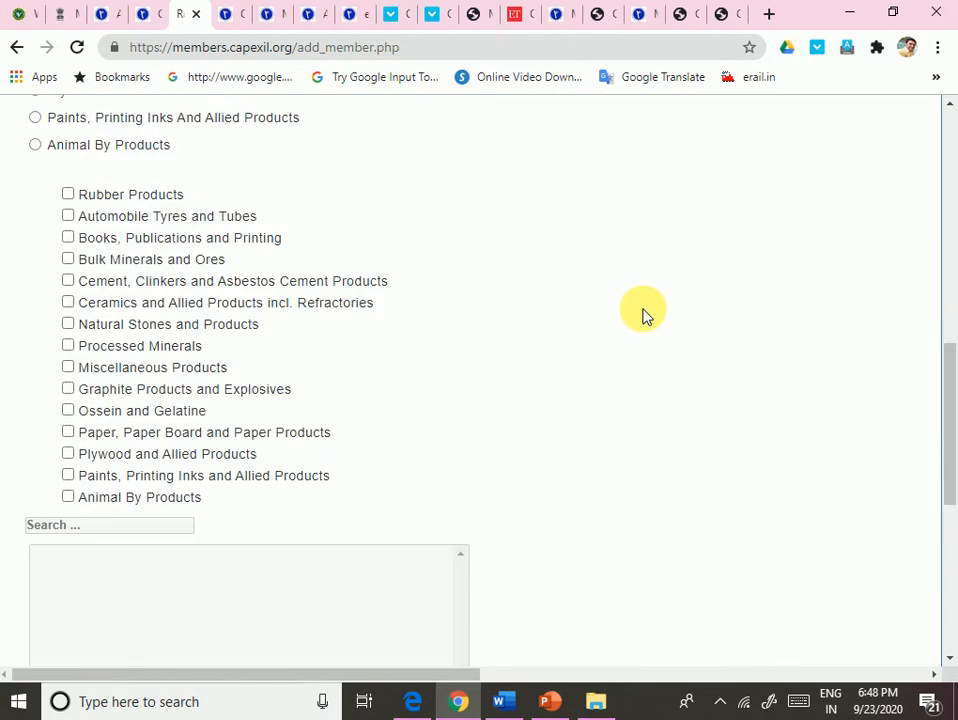
pyautogui.scroll(4, 640, 315)
pyautogui.scroll(-2, 633, 315)
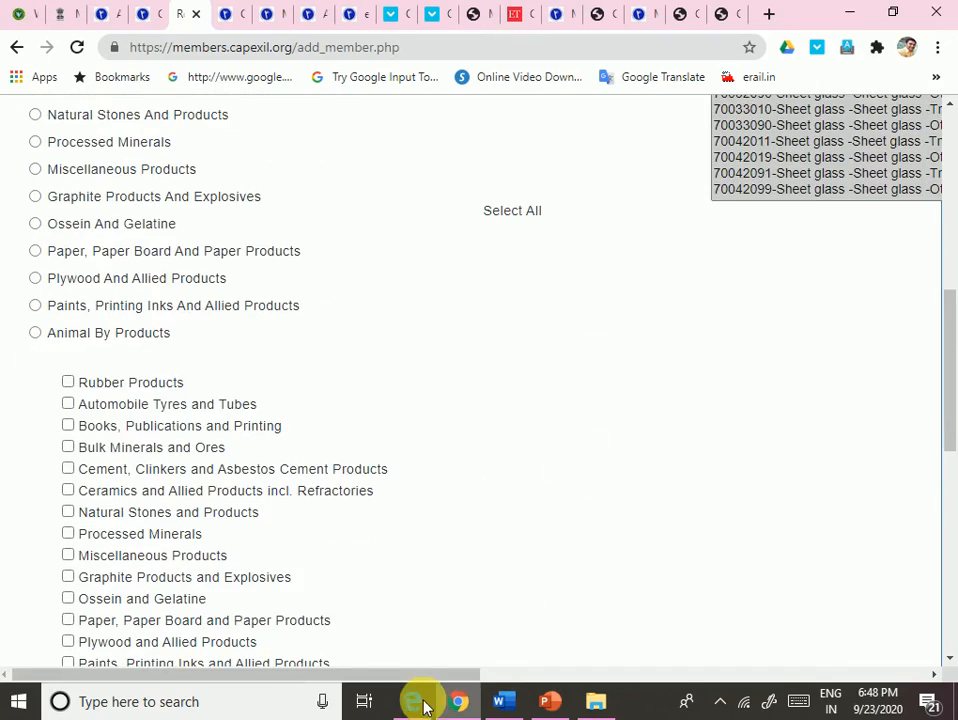
pyautogui.moveTo(425, 674); pyautogui.dragTo(955, 637)
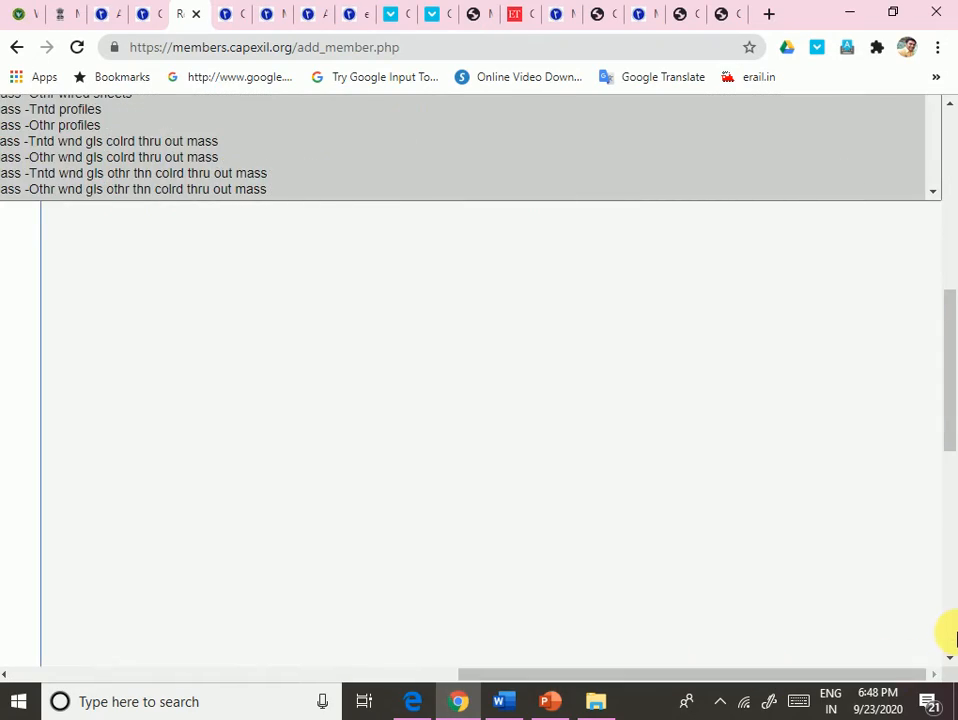
pyautogui.moveTo(949, 396); pyautogui.dragTo(934, 284)
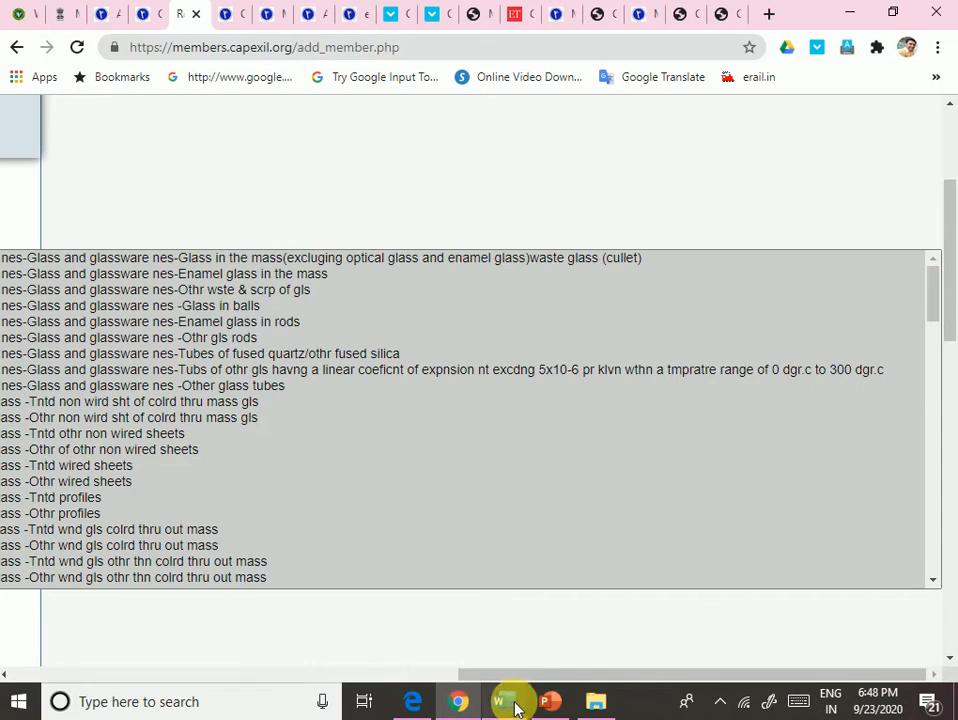
pyautogui.moveTo(524, 675); pyautogui.dragTo(355, 667)
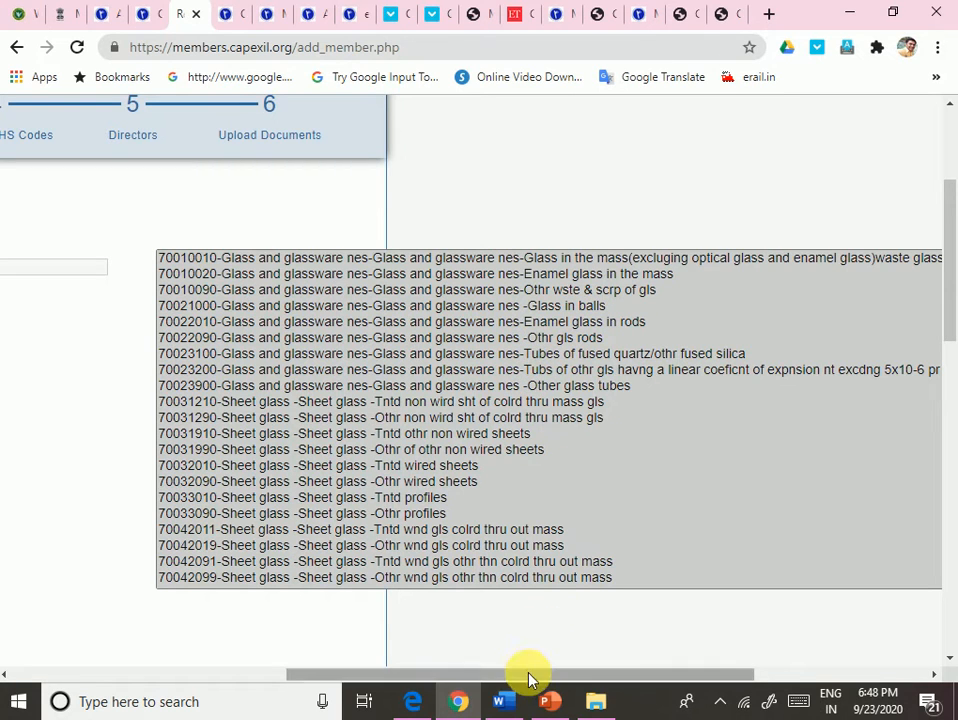
pyautogui.moveTo(507, 676); pyautogui.dragTo(75, 646)
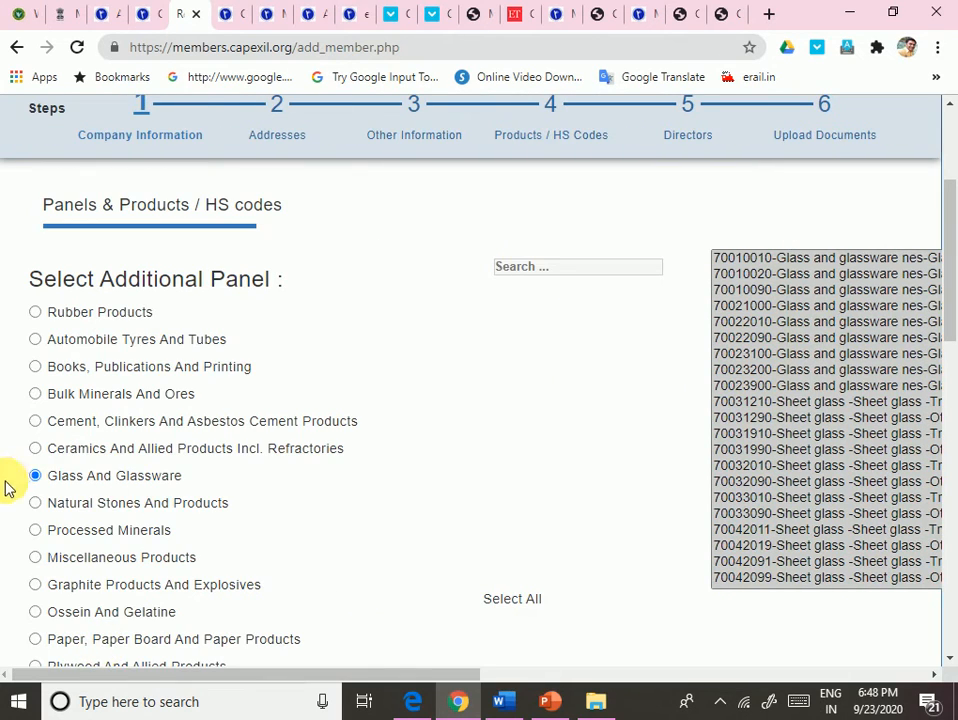
pyautogui.scroll(-4, 35, 507)
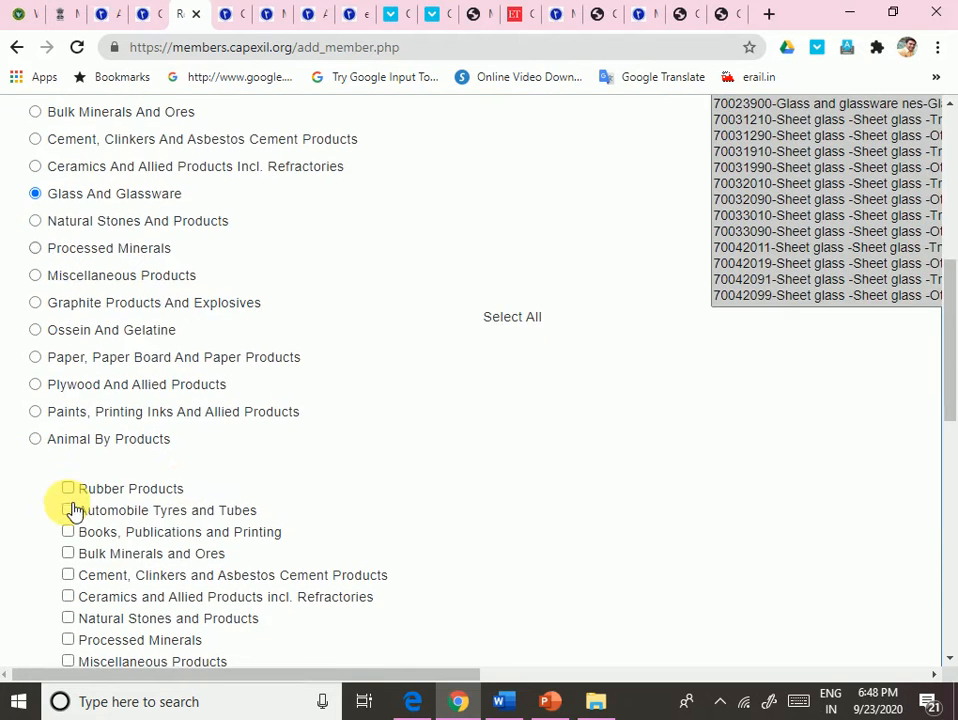
pyautogui.scroll(-6, 430, 410)
pyautogui.scroll(-3, 390, 422)
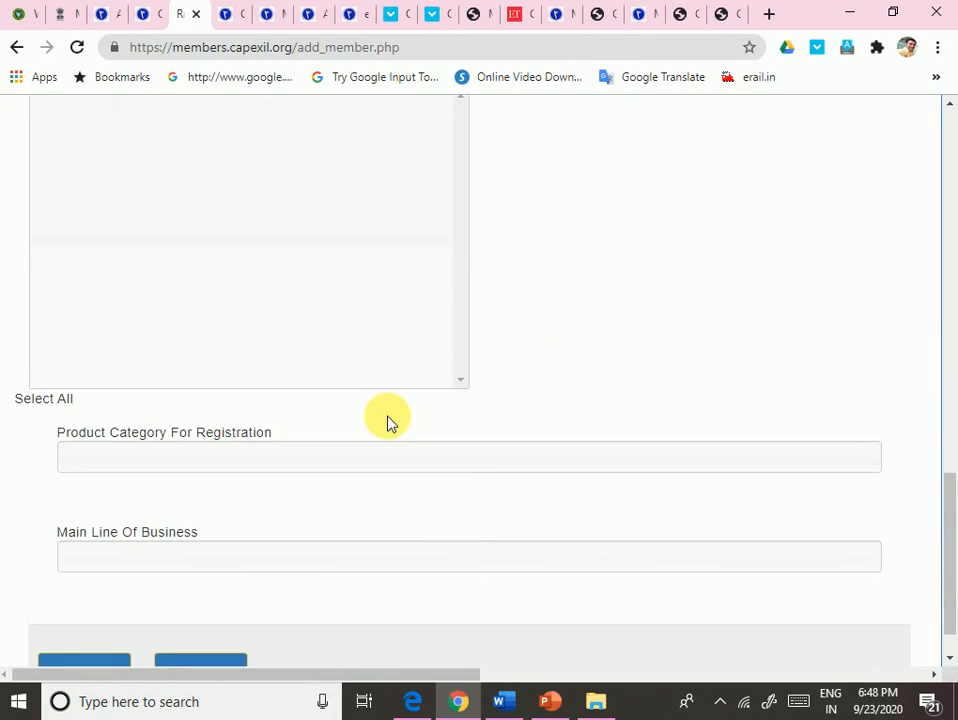
pyautogui.scroll(-1, 368, 460)
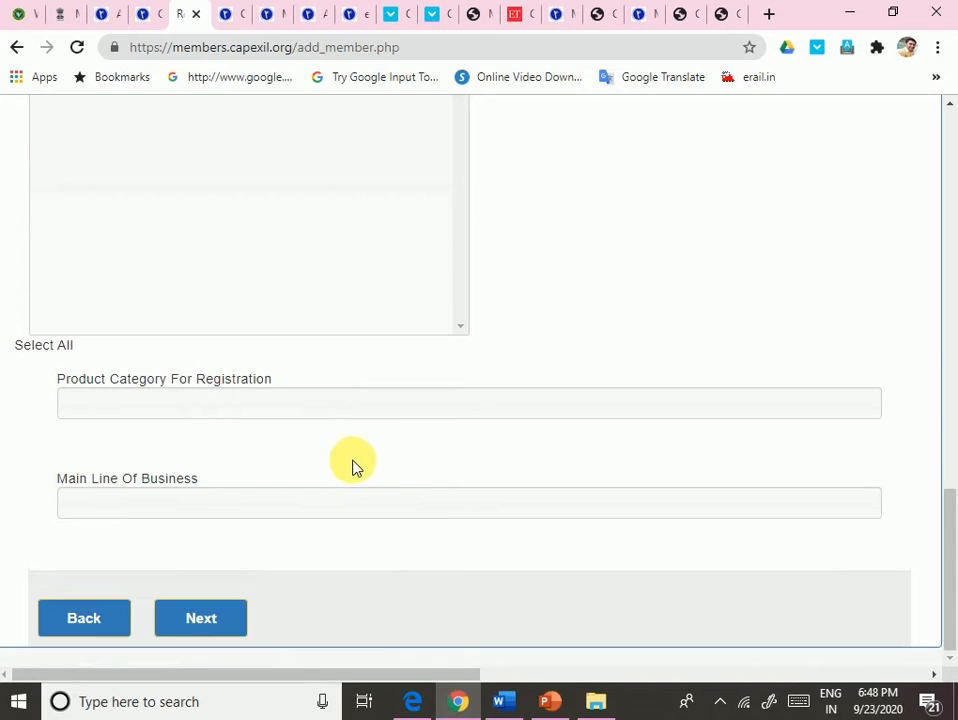
# Enter GLASS AND GLASSWARE as product category and TRADING GLASS AND GLASSWARE as main business line.
pyautogui.click(184, 416)
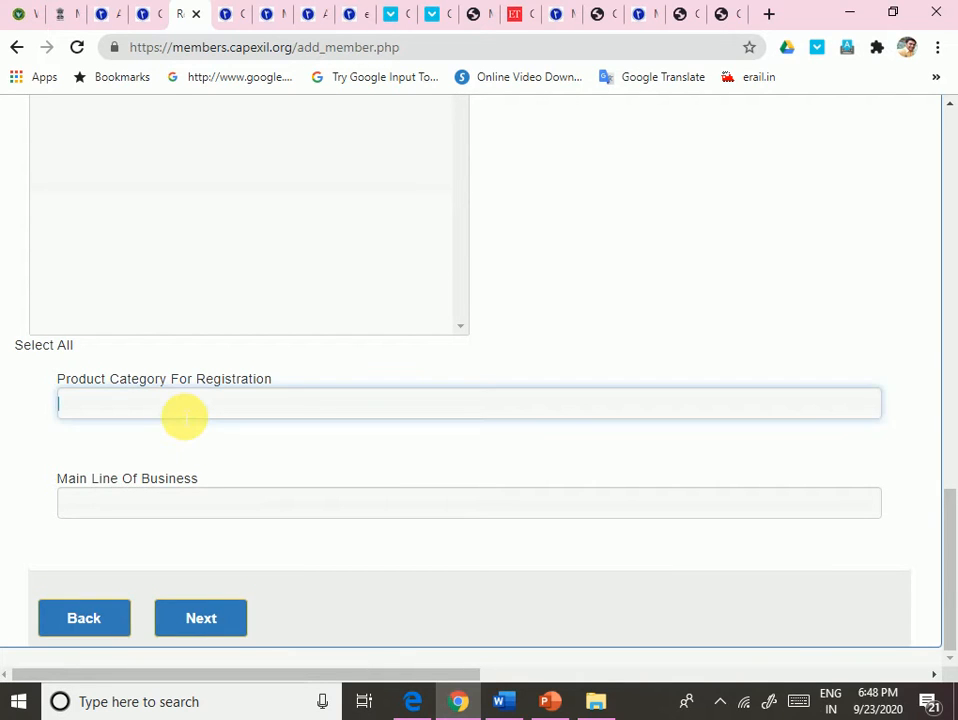
pyautogui.scroll(10, 210, 402)
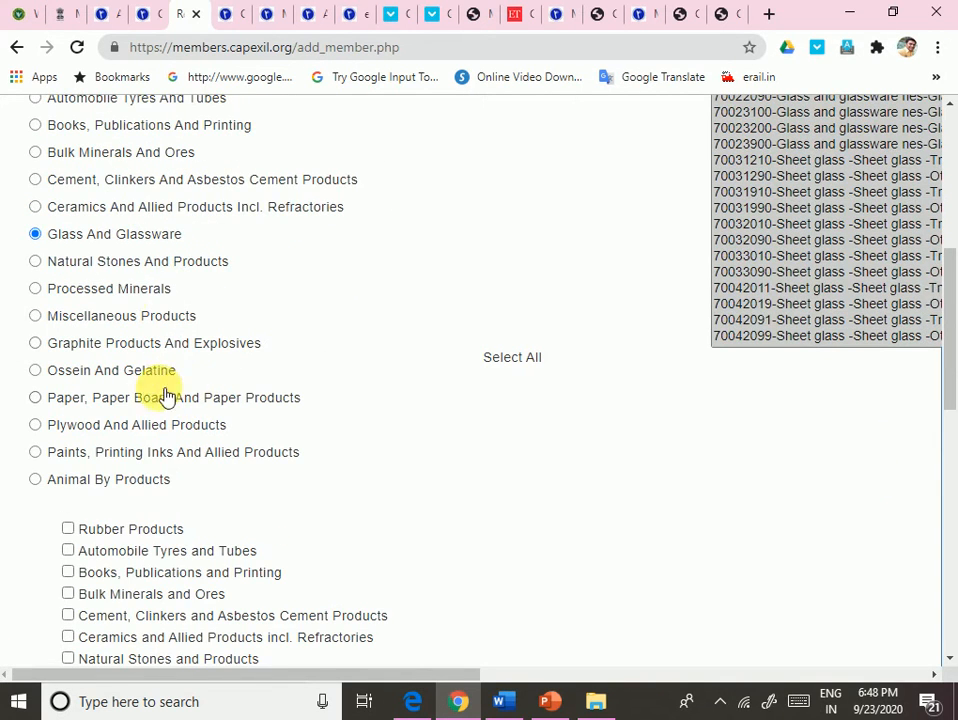
pyautogui.scroll(-9, 170, 398)
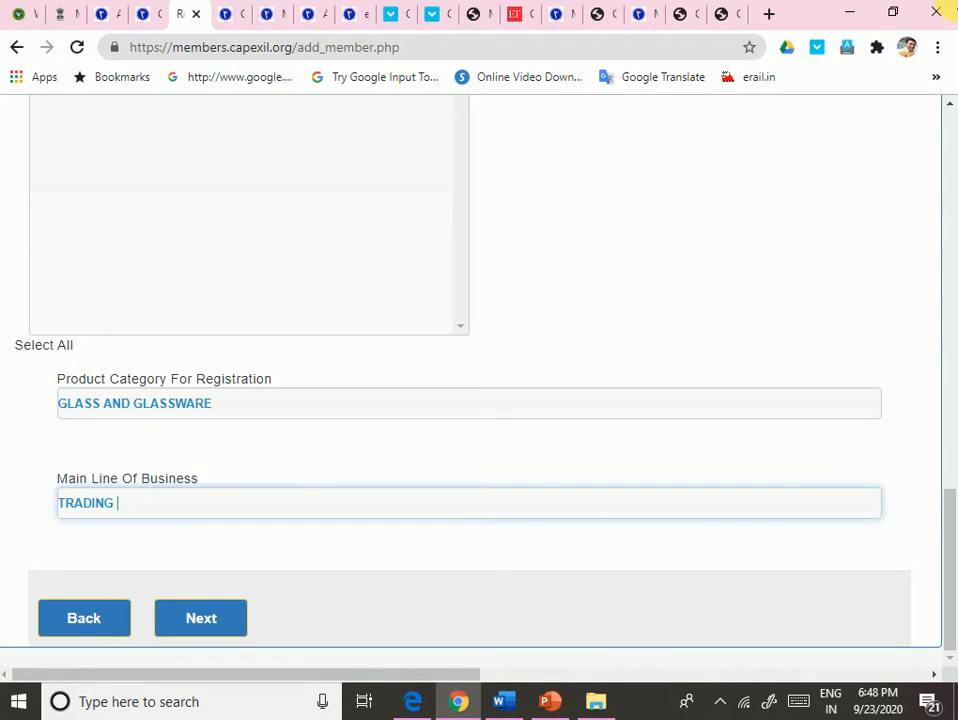
pyautogui.write('GLASSWAR')
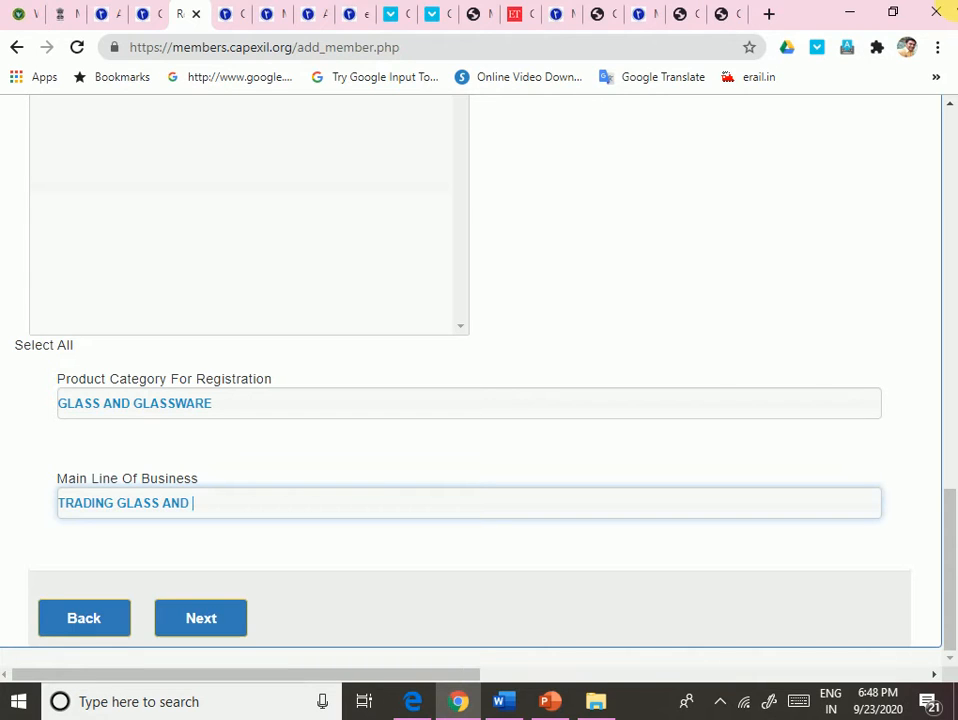
pyautogui.write('E')
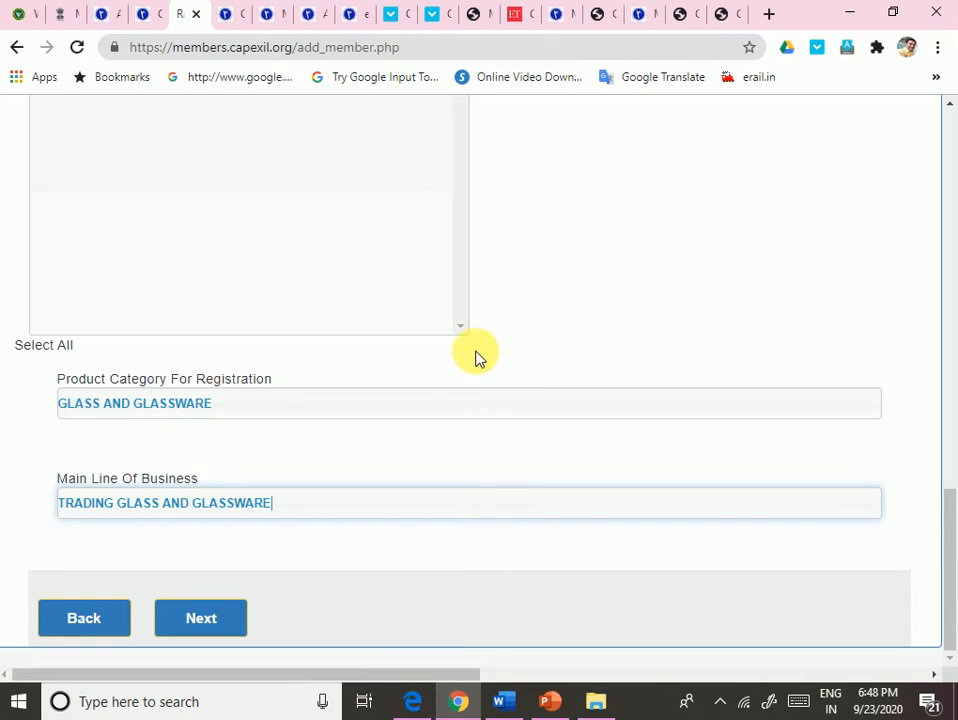
pyautogui.scroll(10, 470, 357)
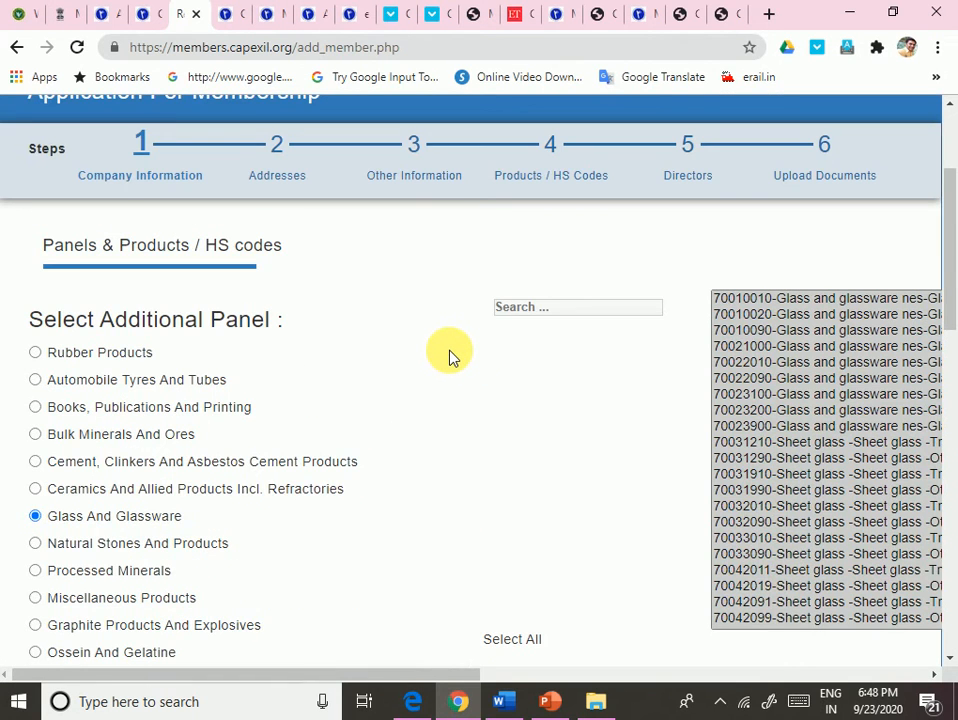
pyautogui.scroll(-10, 449, 353)
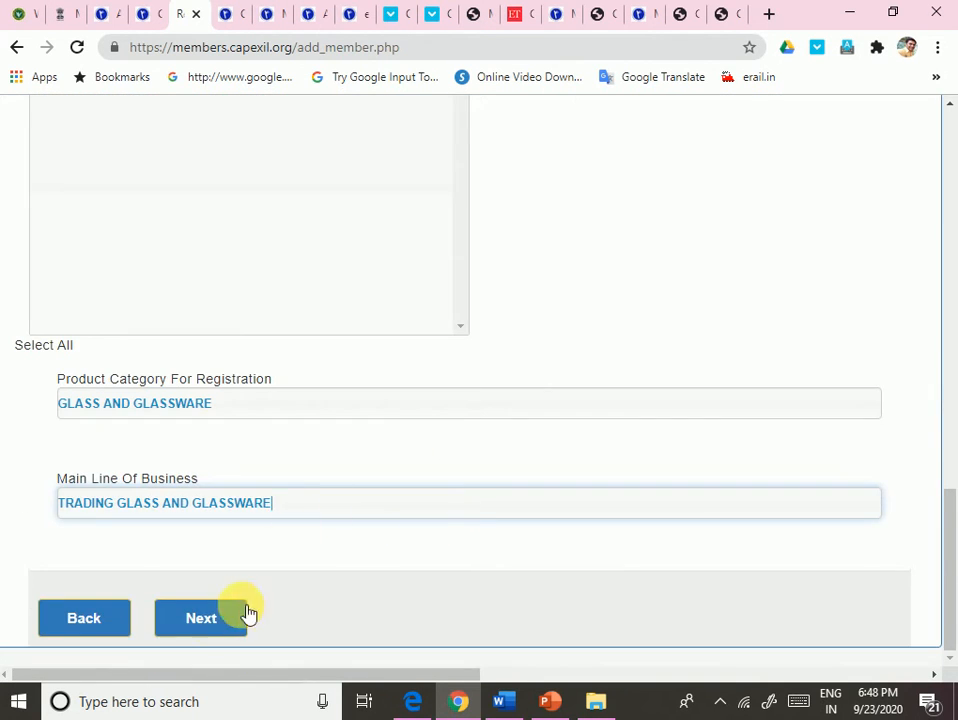
pyautogui.click(249, 614)
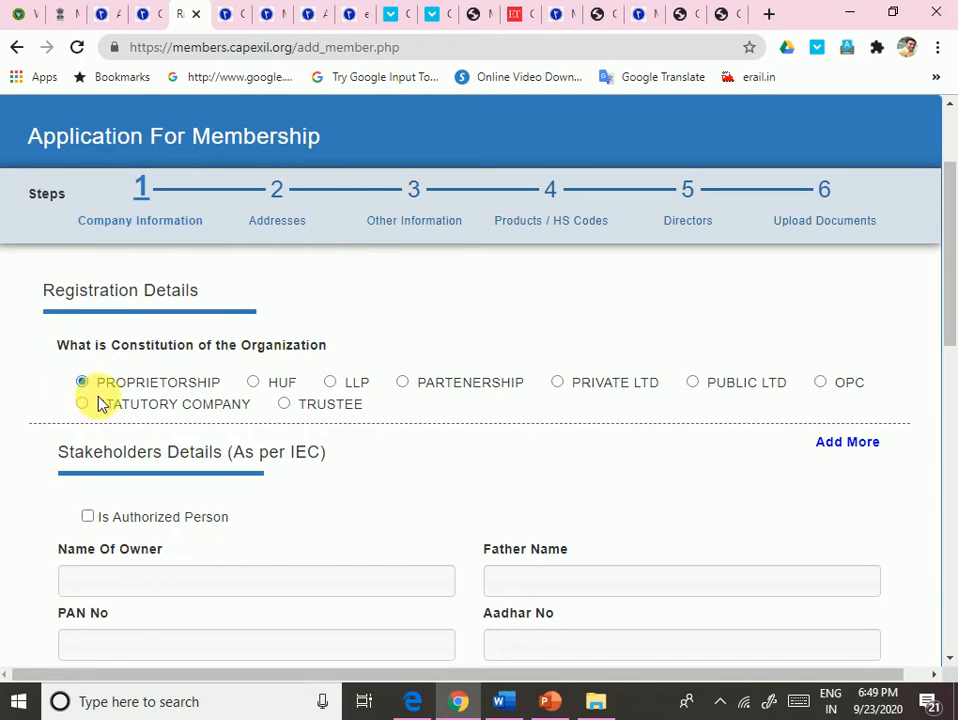
pyautogui.scroll(-3, 100, 403)
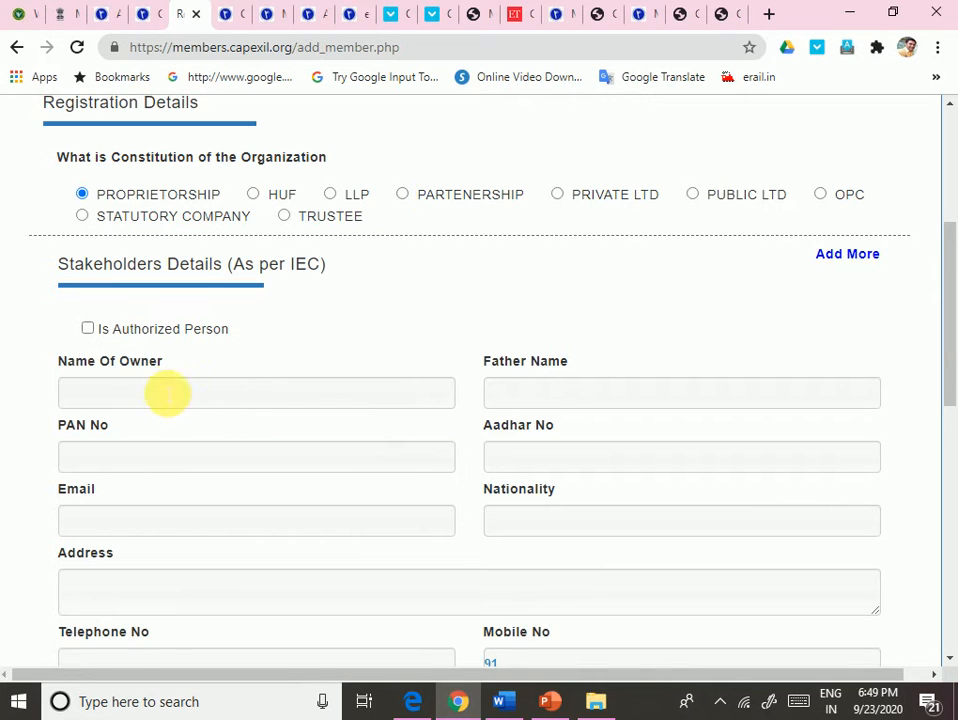
pyautogui.scroll(-4, 239, 417)
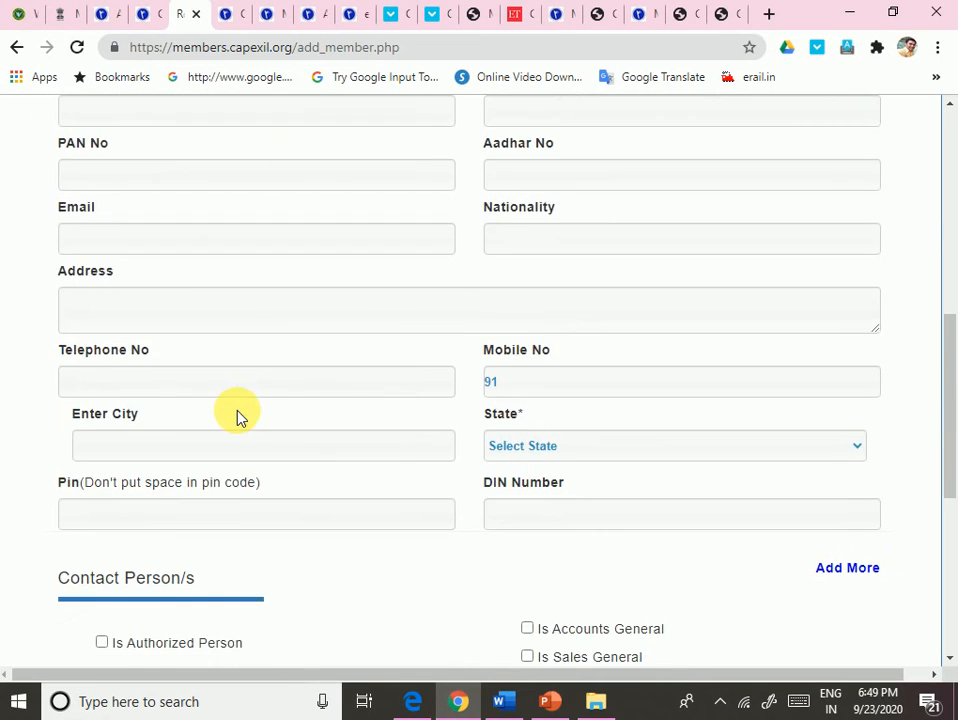
pyautogui.scroll(4, 237, 415)
pyautogui.scroll(-5, 224, 413)
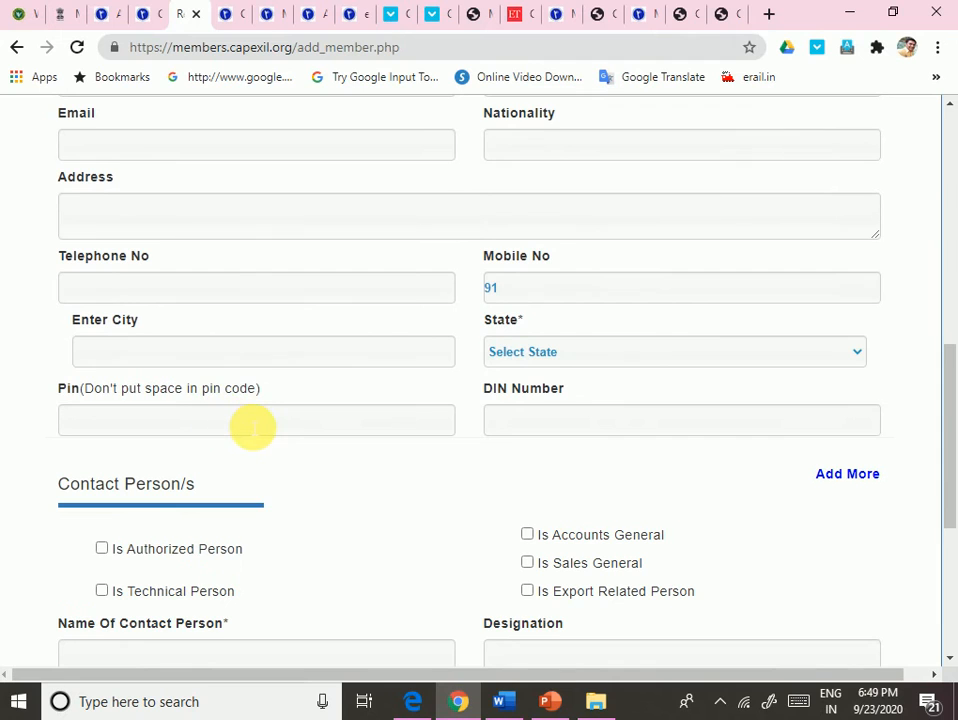
pyautogui.scroll(-3, 252, 427)
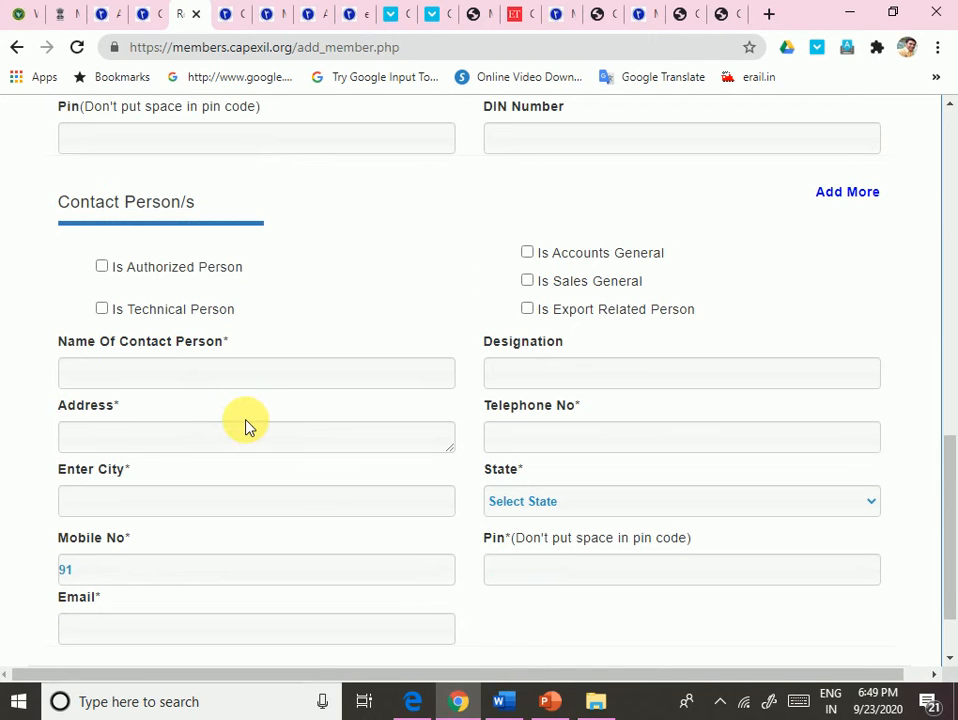
pyautogui.scroll(-1, 300, 410)
pyautogui.scroll(10, 297, 430)
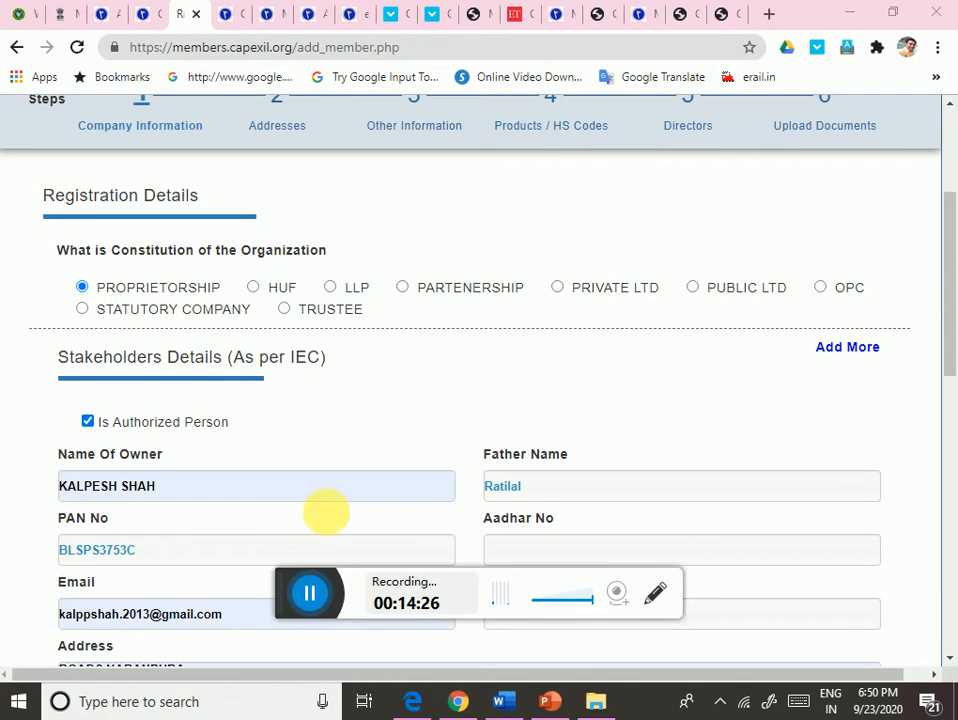
# Scroll through the entered stakeholder owner details and contact person with all six roles ticked.
pyautogui.scroll(-1, 340, 460)
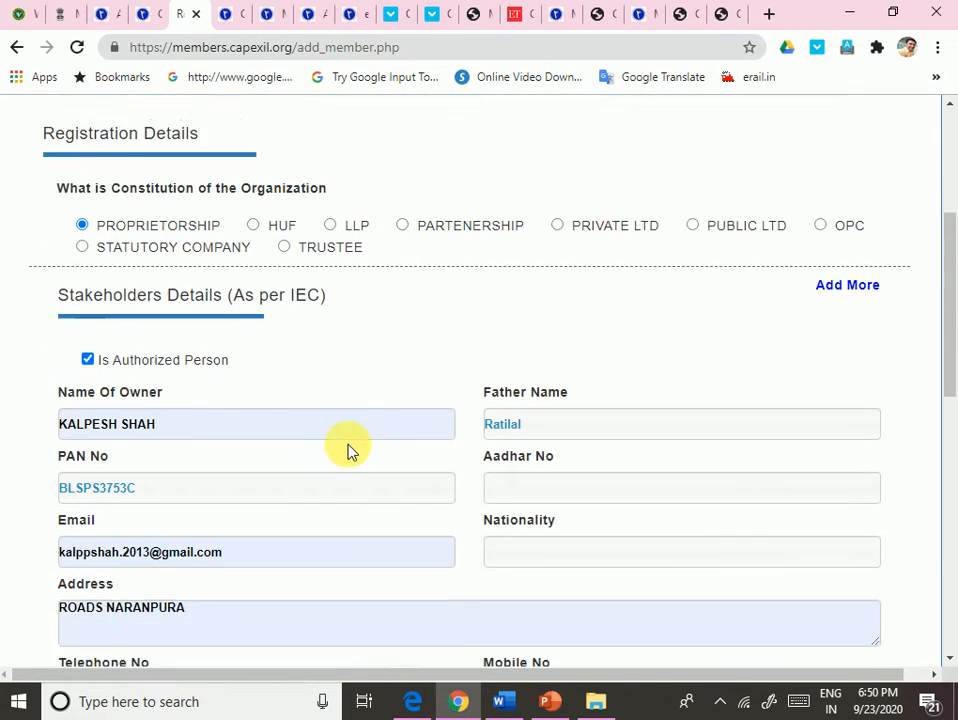
pyautogui.scroll(-5, 349, 450)
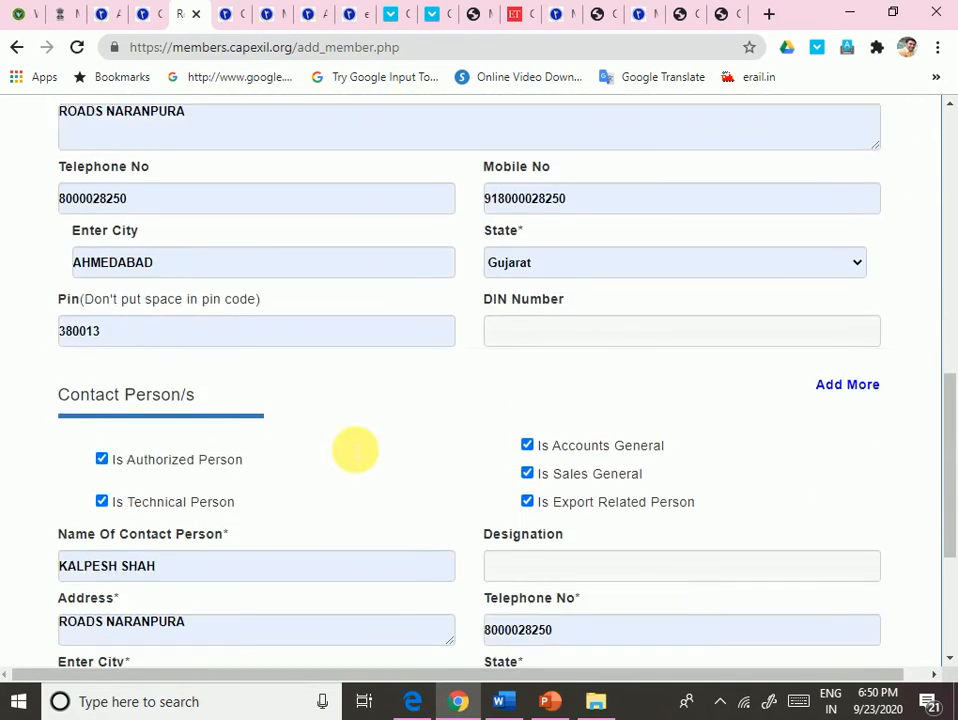
pyautogui.scroll(-3, 352, 450)
pyautogui.scroll(2, 349, 449)
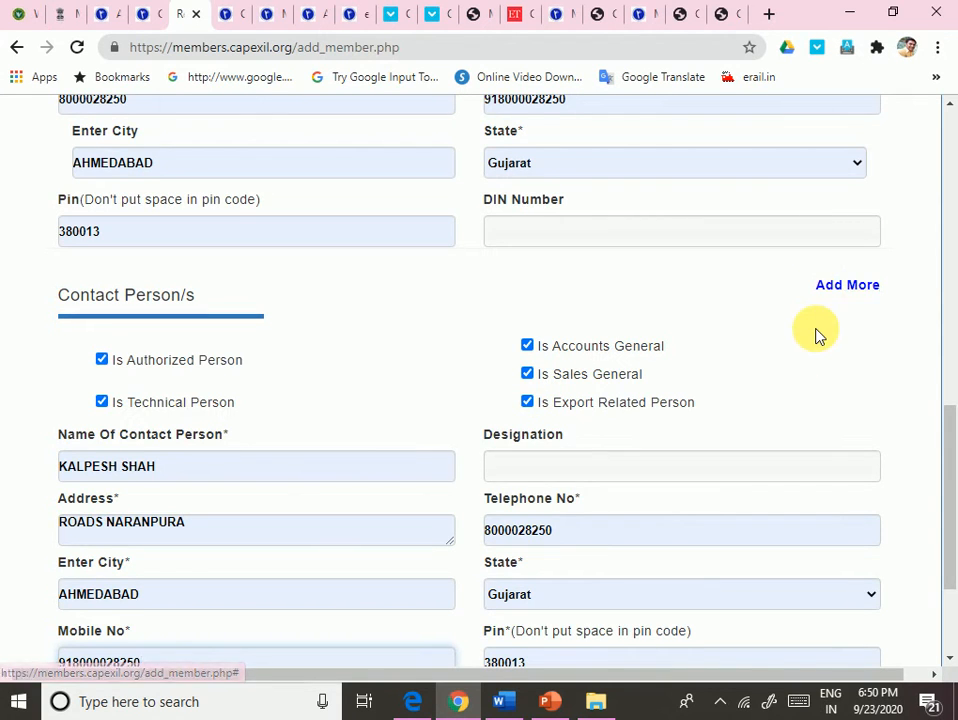
pyautogui.scroll(-2, 733, 405)
# Proceed to the Upload Documents step and scroll through its document fields.
pyautogui.click(199, 618)
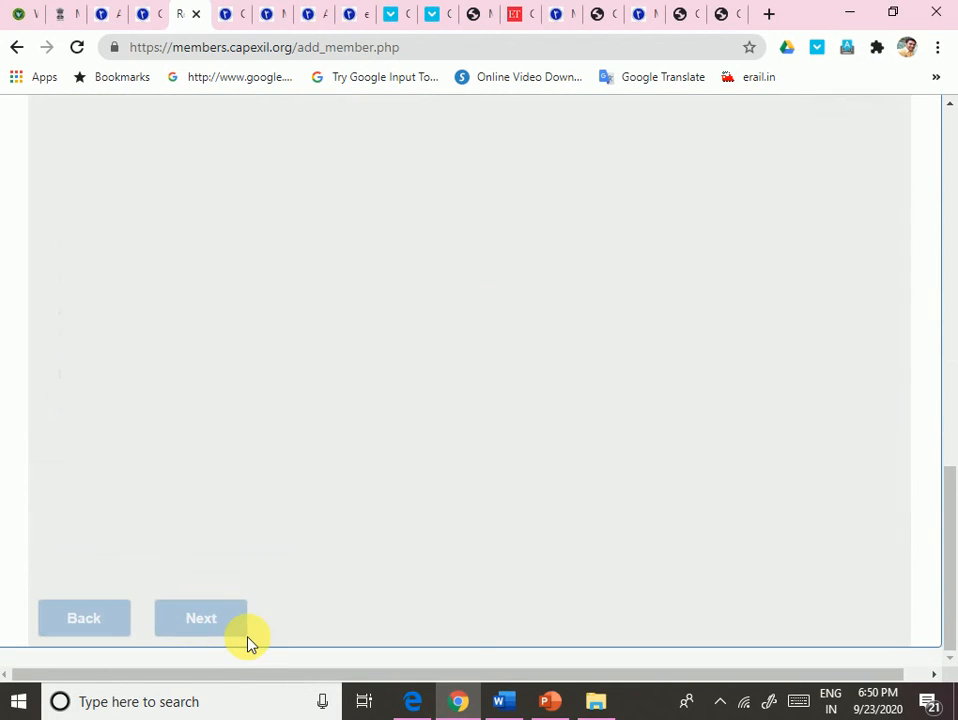
pyautogui.scroll(5, 520, 515)
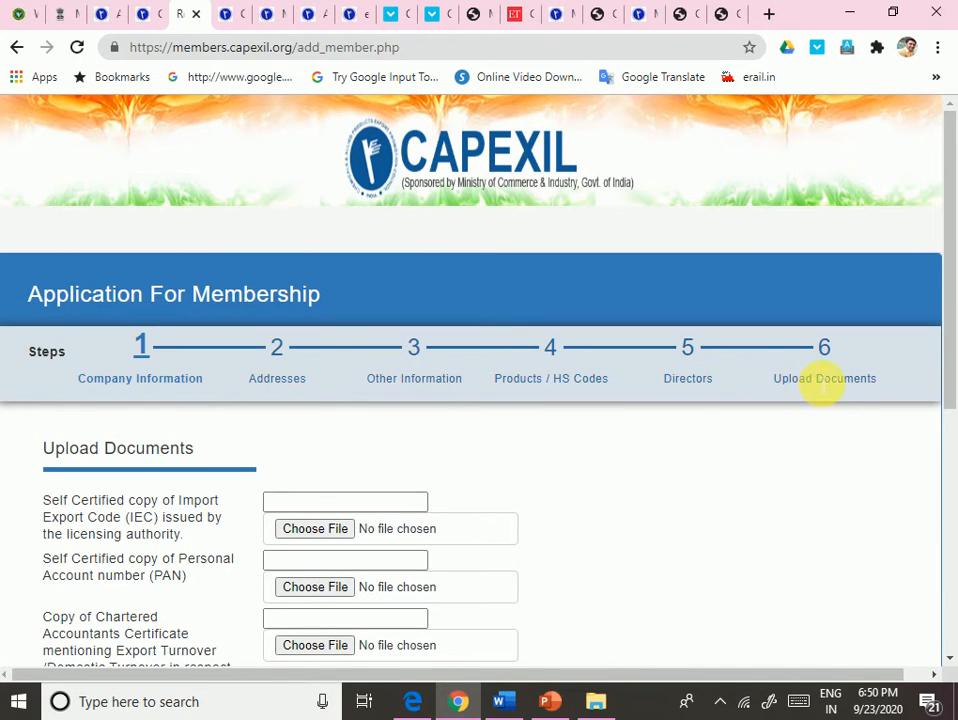
pyautogui.scroll(-3, 817, 388)
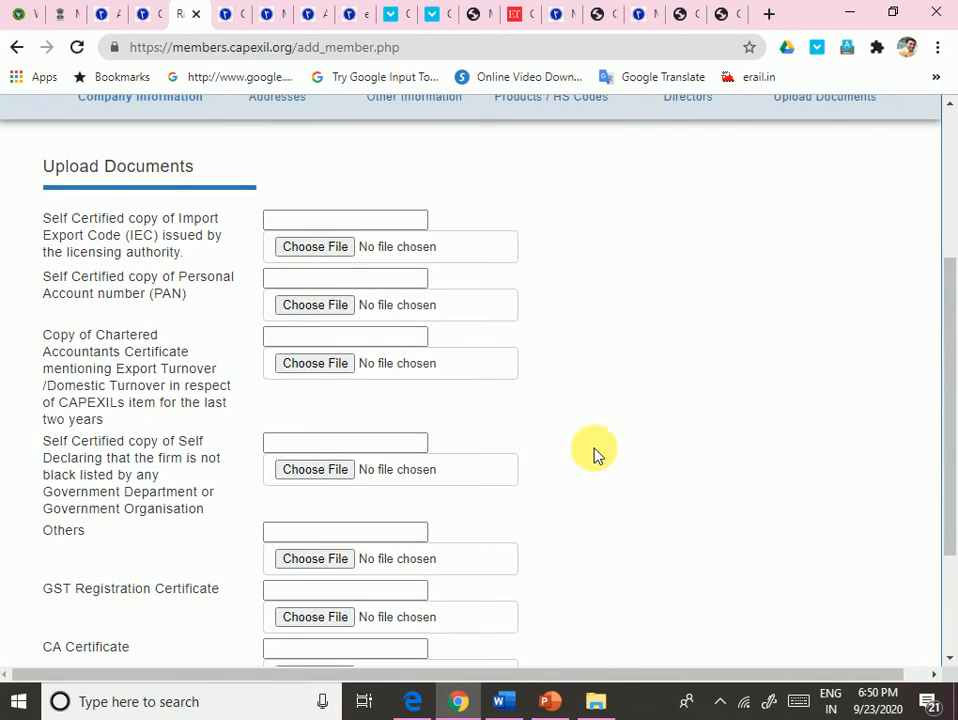
pyautogui.scroll(-3, 503, 509)
pyautogui.scroll(1, 508, 511)
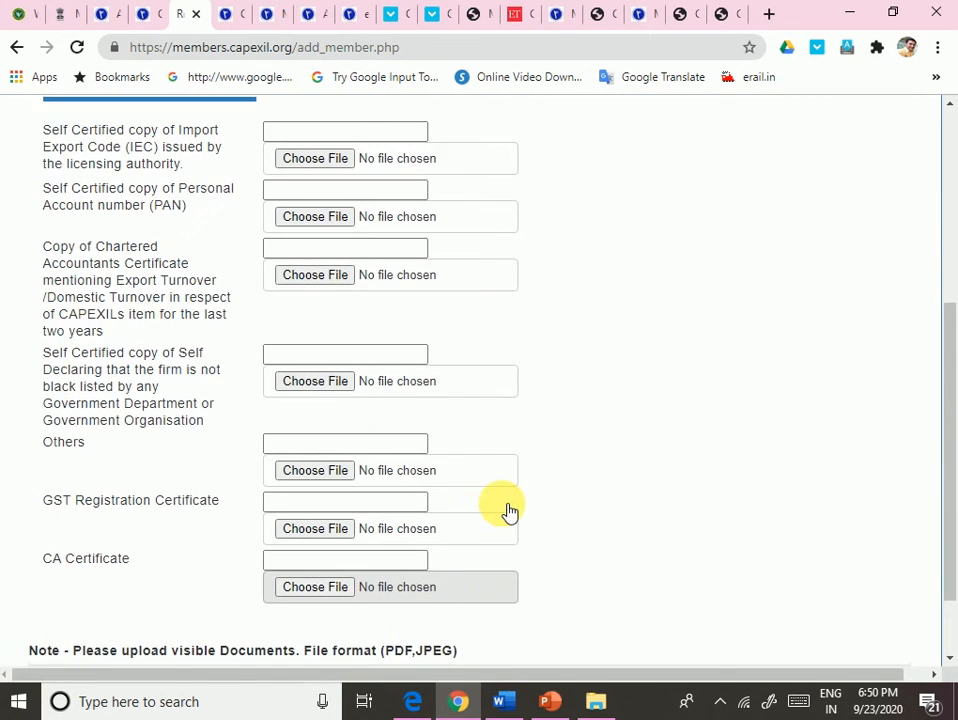
pyautogui.scroll(-1, 508, 511)
pyautogui.scroll(3, 508, 511)
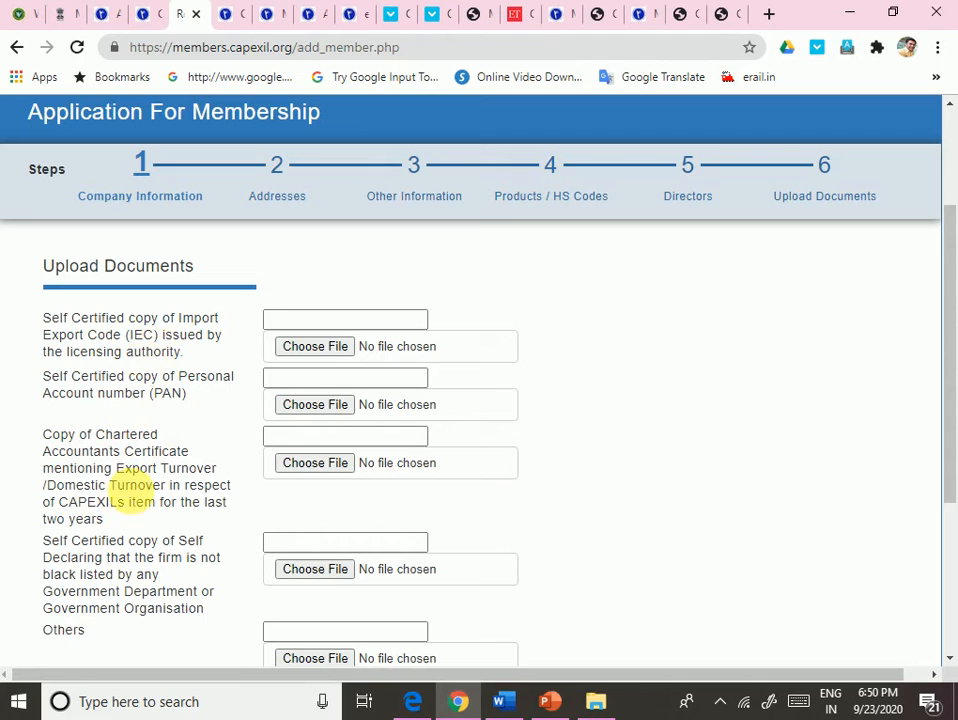
pyautogui.scroll(-1, 140, 488)
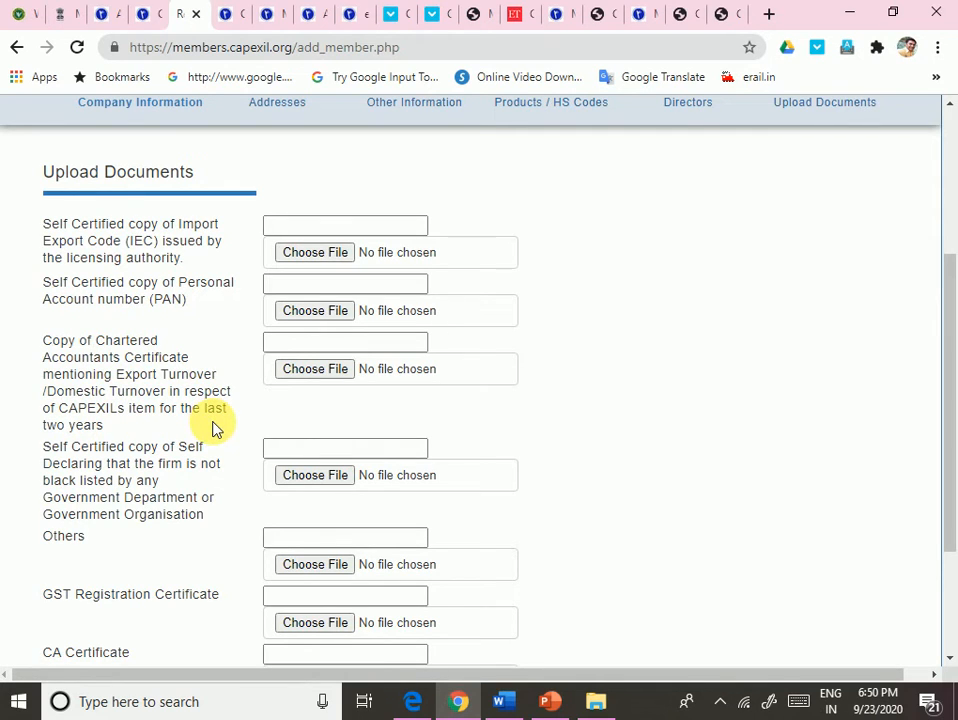
# Highlight the export turnover requirement text in the CA certificate description.
pyautogui.moveTo(116, 374); pyautogui.dragTo(156, 429)
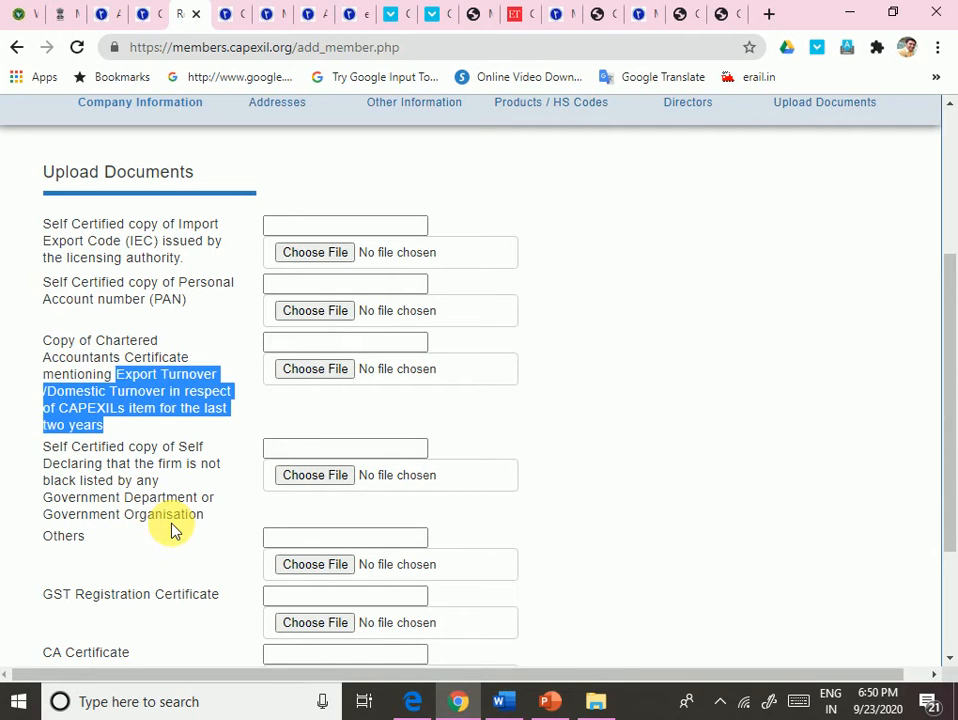
pyautogui.scroll(-2, 171, 531)
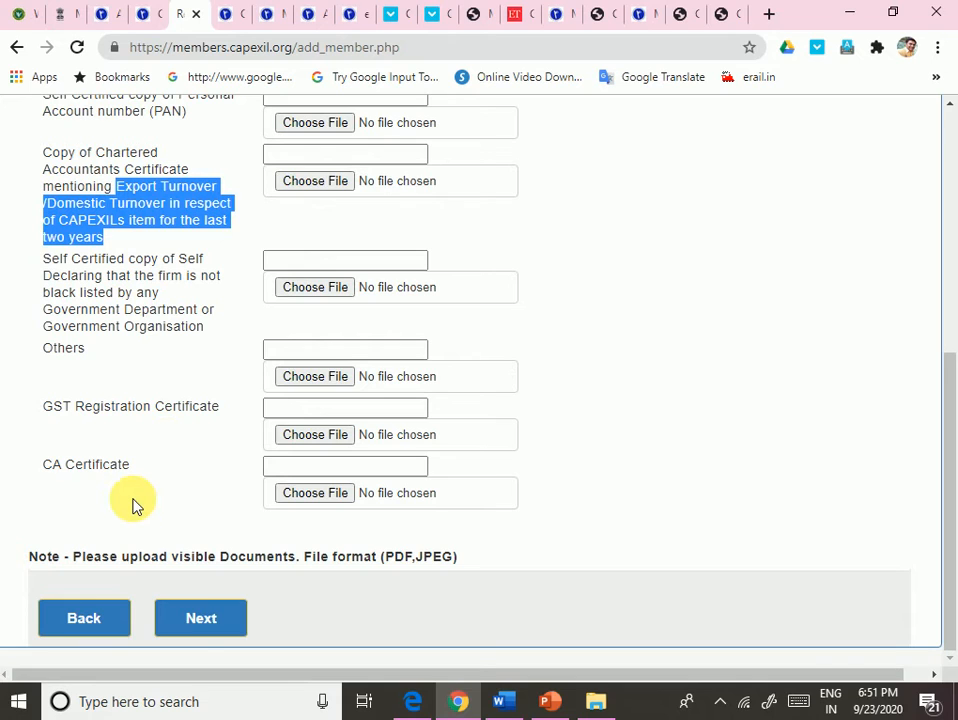
pyautogui.hotkey('ctrl', 'F7')
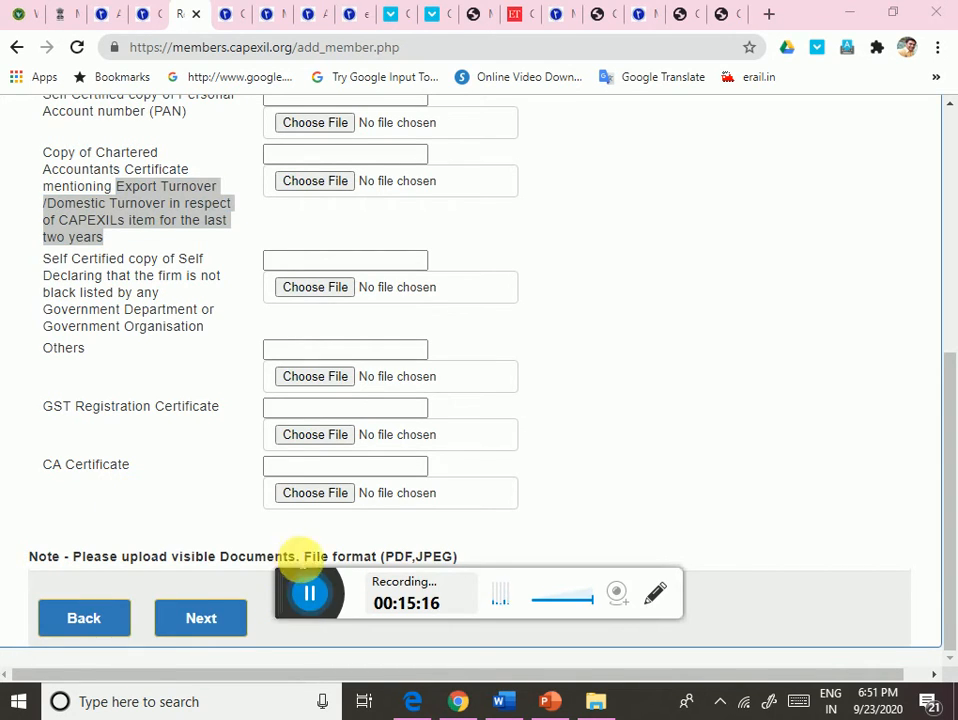
pyautogui.scroll(4, 272, 447)
# Attach the applicant's IEC PDF from the documents folder as the IEC copy.
pyautogui.click(303, 446)
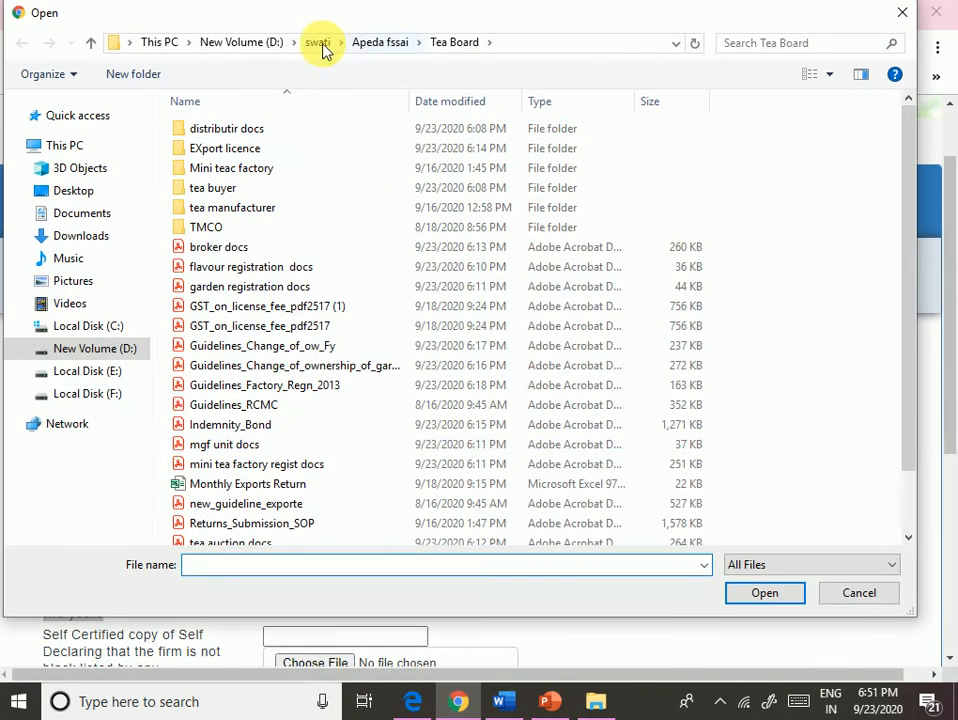
pyautogui.click(319, 46)
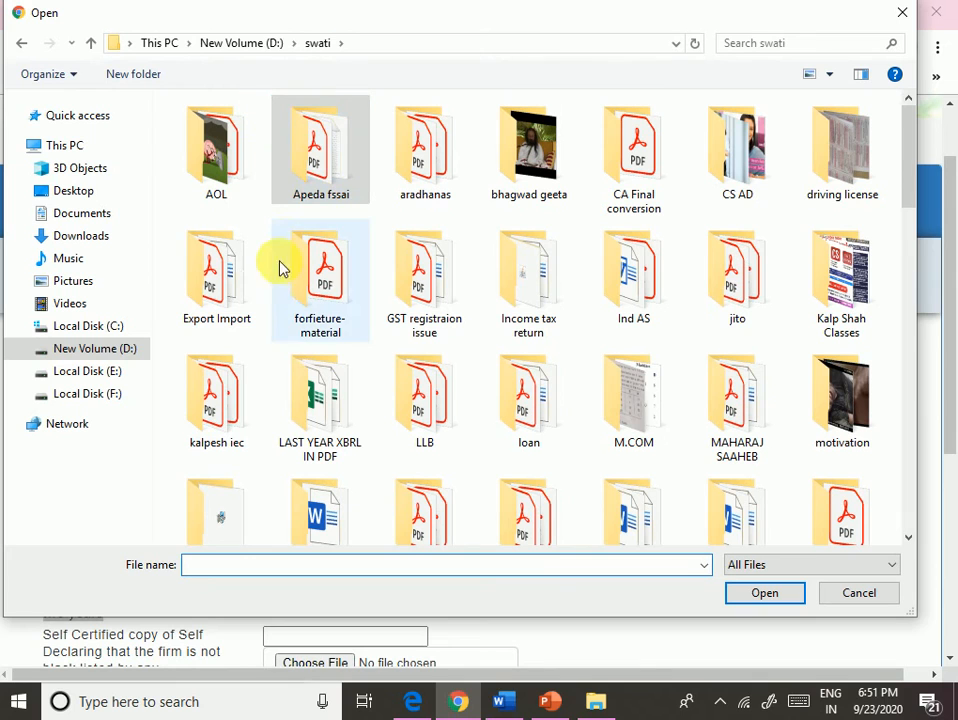
pyautogui.doubleClick(213, 422)
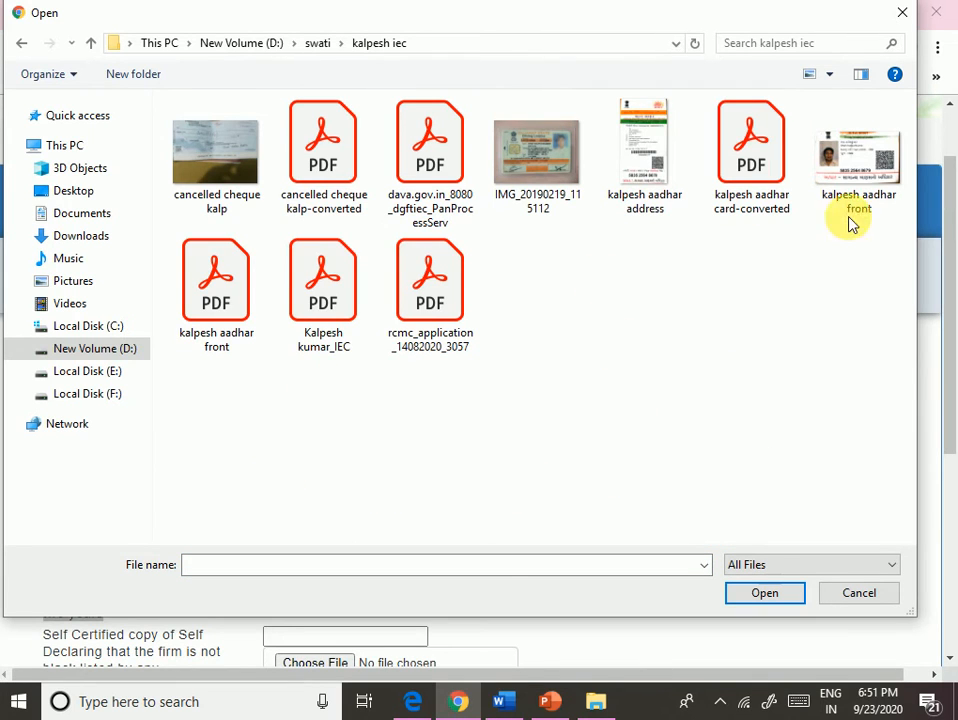
pyautogui.doubleClick(336, 308)
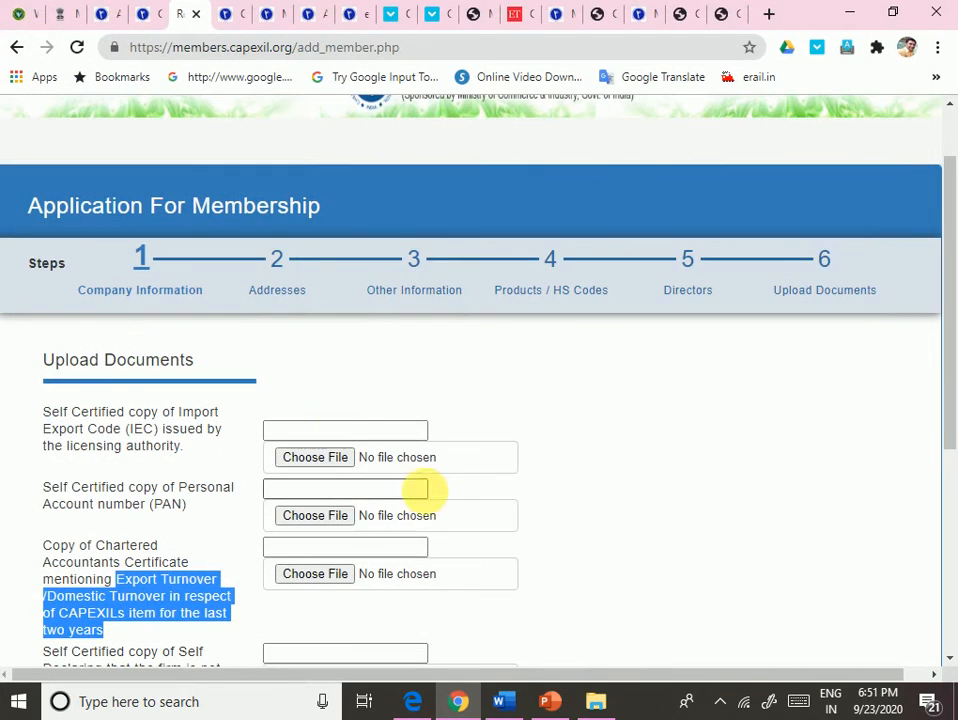
pyautogui.scroll(-1, 510, 454)
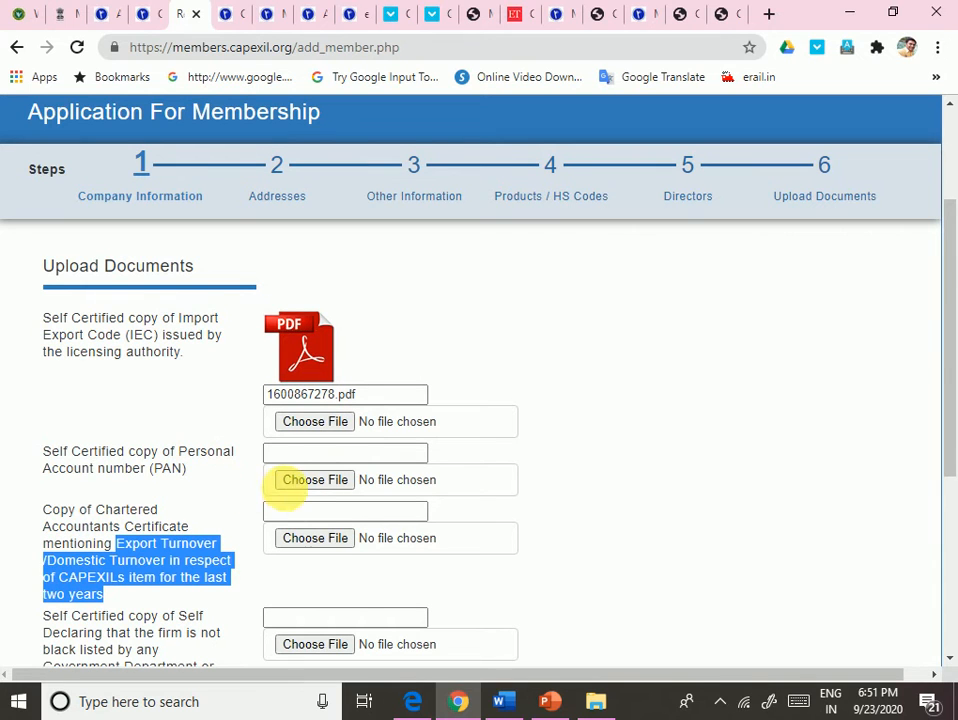
# Attach the Aadhaar front PDF as the PAN copy.
pyautogui.click(298, 482)
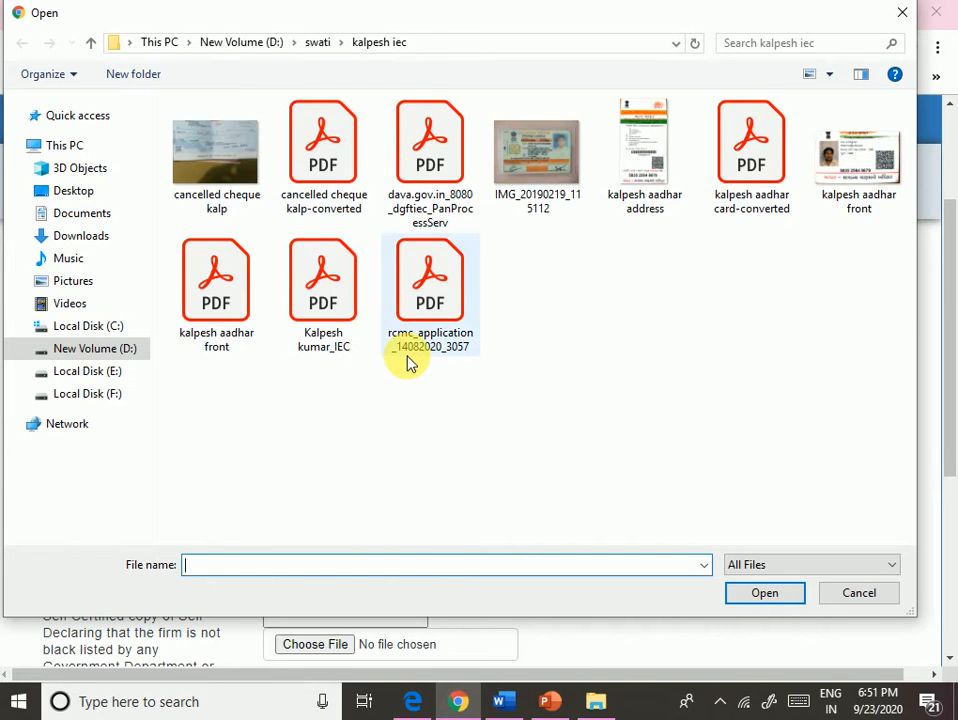
pyautogui.click(236, 320)
pyautogui.doubleClick(236, 320)
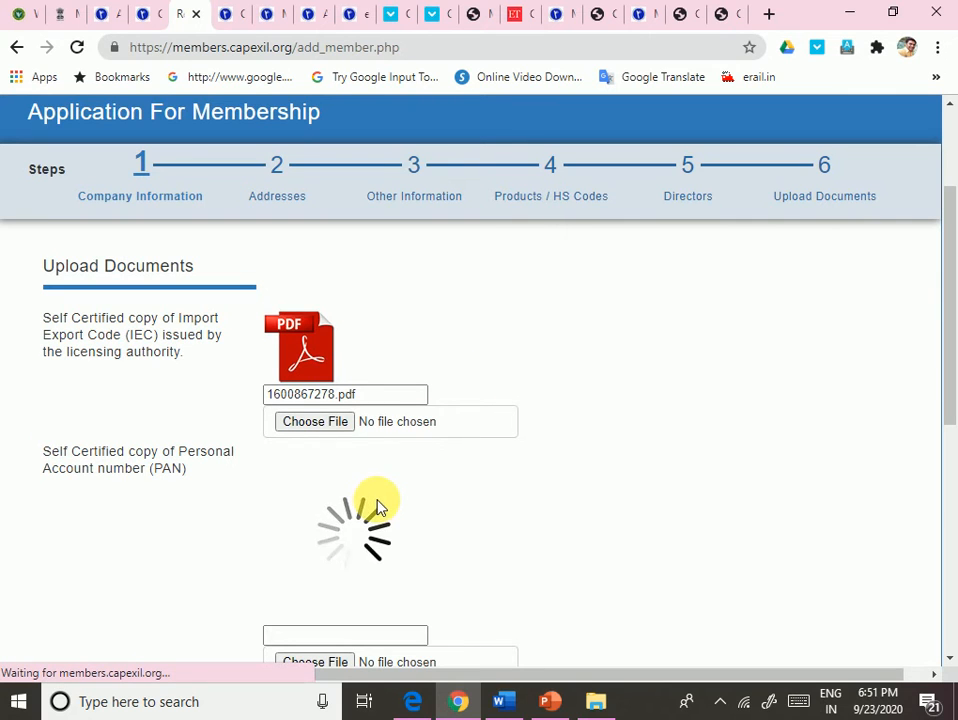
pyautogui.scroll(-2, 418, 455)
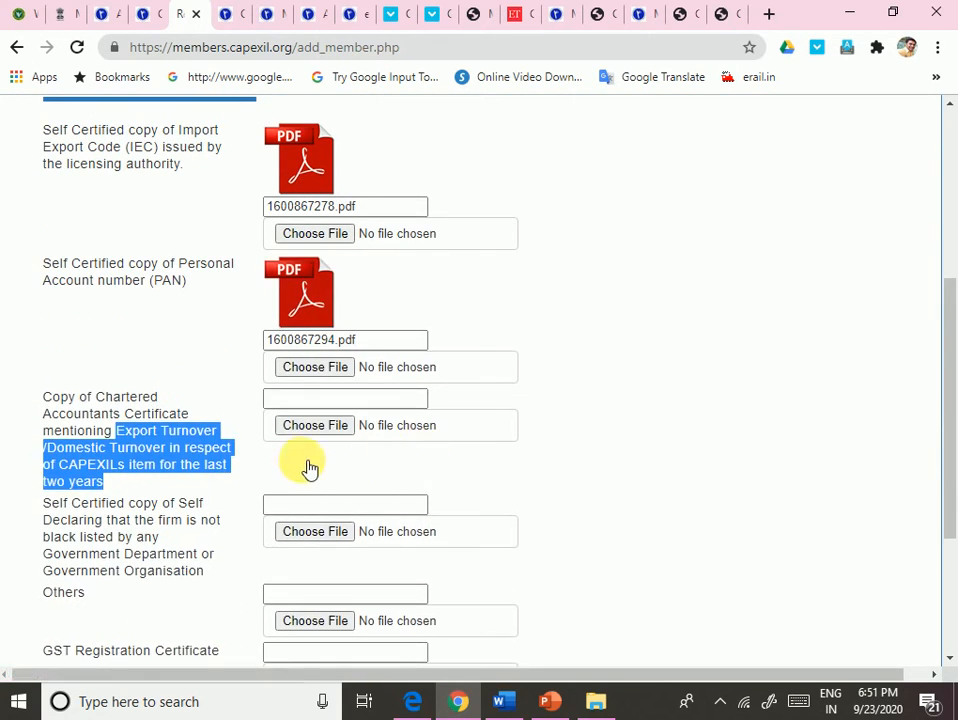
# Attach the converted cancelled cheque PDF as the CA turnover certificate.
pyautogui.click(312, 438)
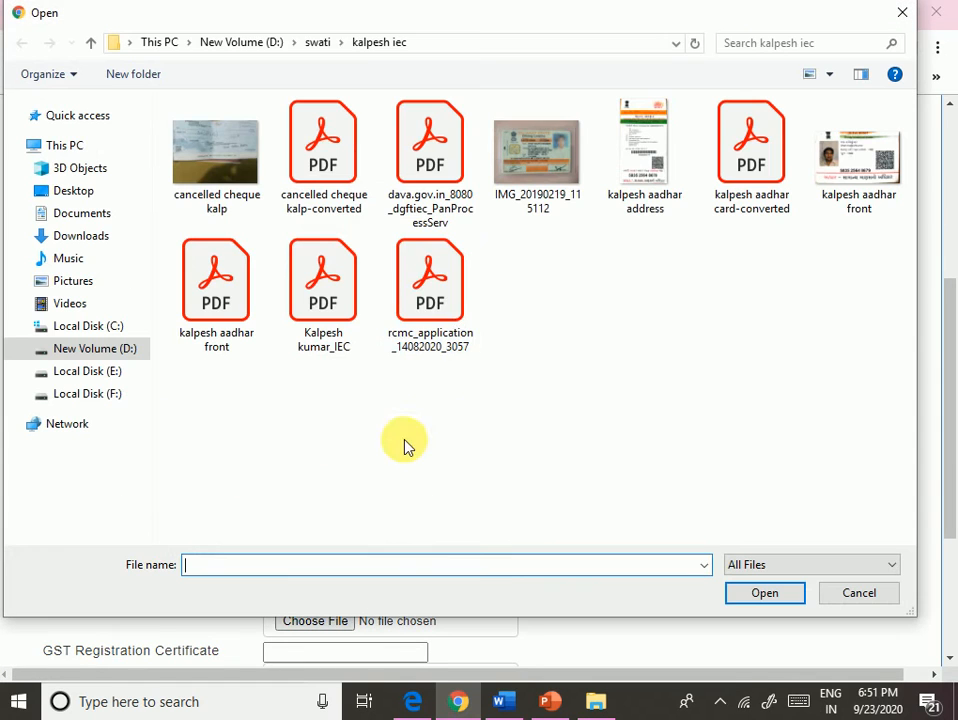
pyautogui.doubleClick(341, 180)
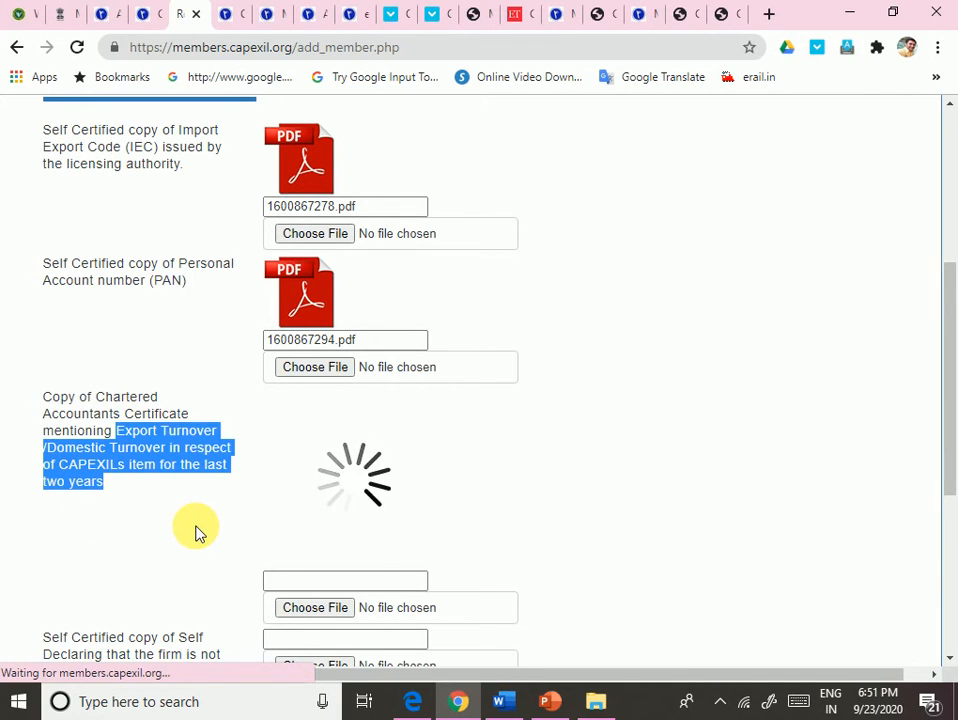
pyautogui.scroll(-1, 252, 492)
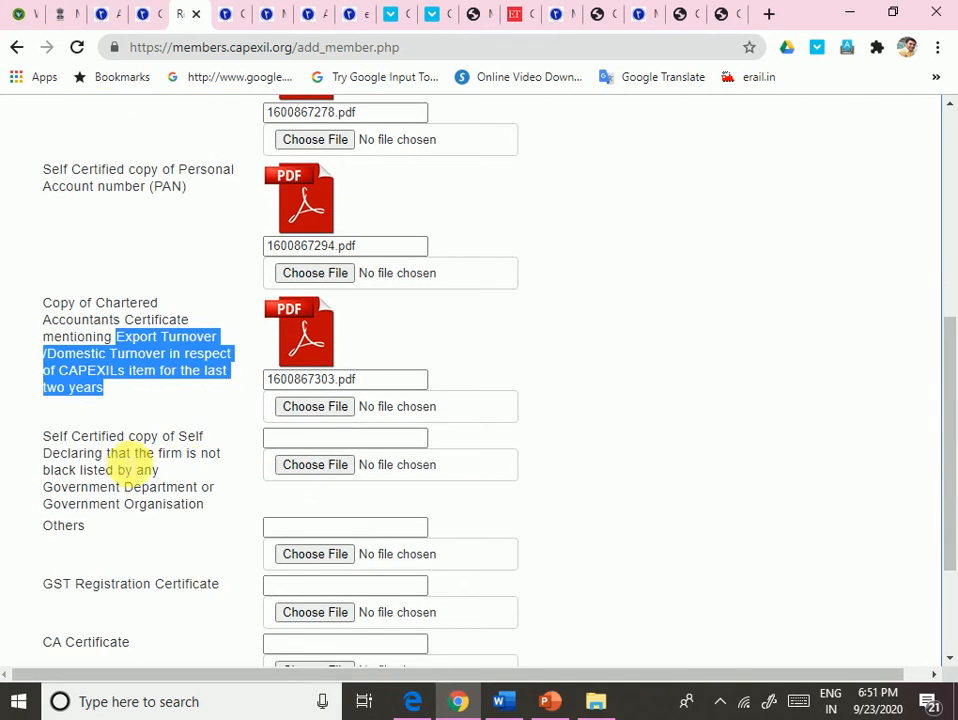
# Attach the dava.gov.in PDF as the self-declaration document.
pyautogui.click(297, 466)
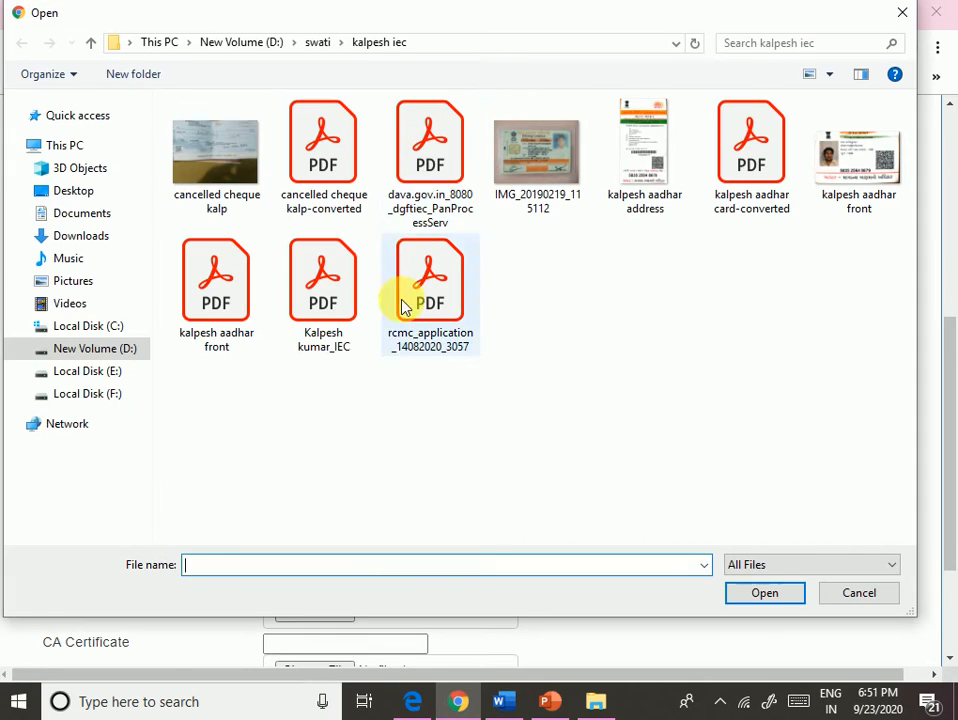
pyautogui.doubleClick(430, 162)
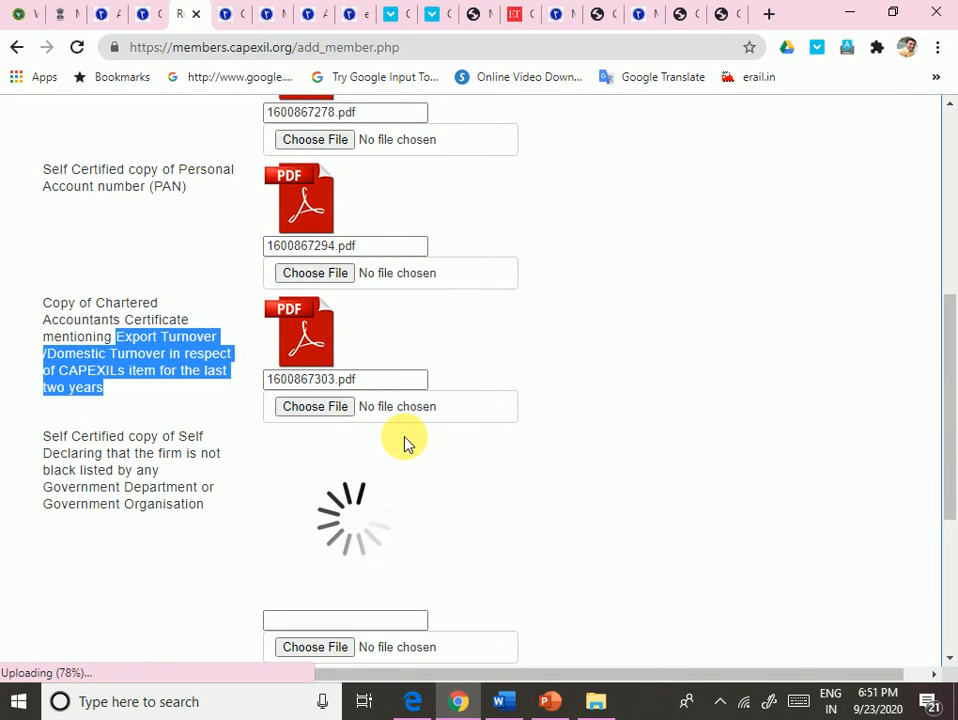
pyautogui.scroll(-4, 405, 443)
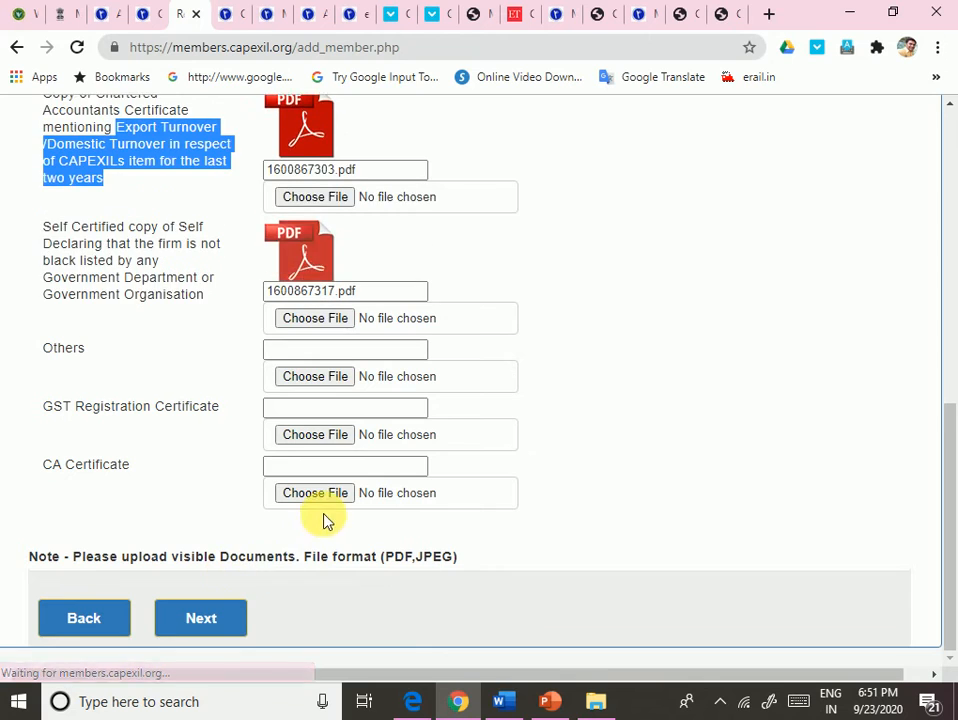
pyautogui.scroll(2, 278, 420)
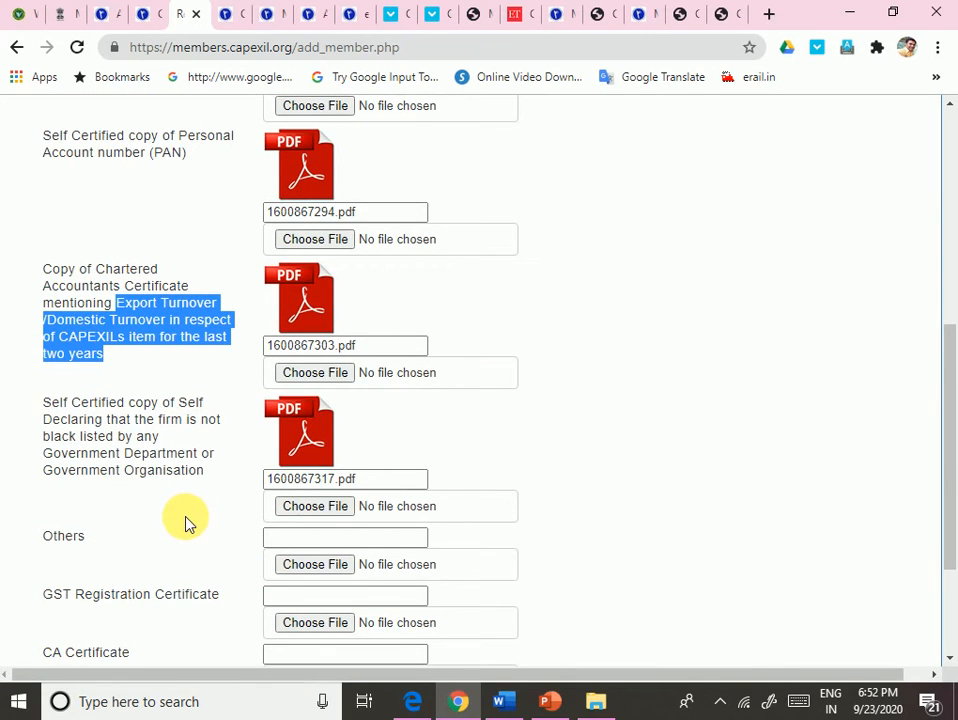
pyautogui.scroll(-1, 295, 560)
# Attach the converted Aadhaar card PDF as the GST Registration Certificate.
pyautogui.click(296, 529)
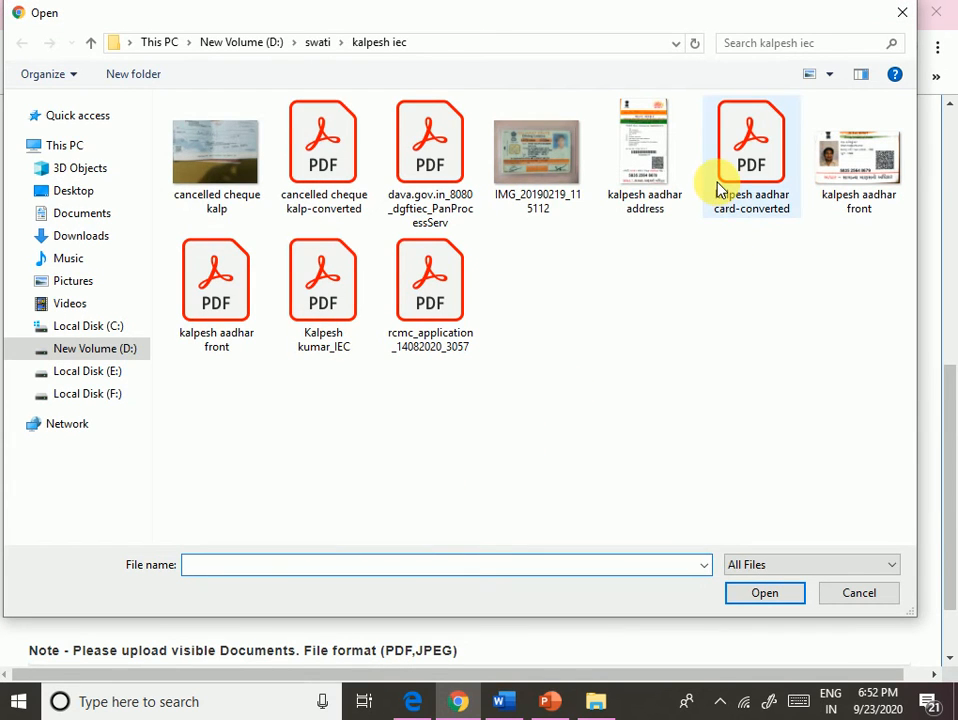
pyautogui.doubleClick(718, 190)
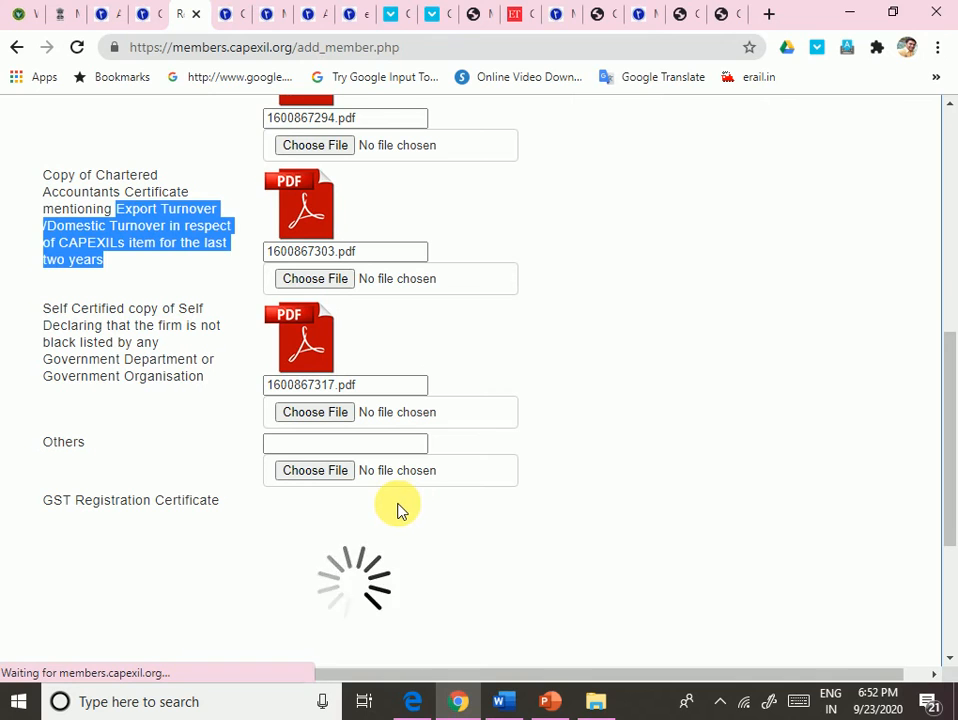
pyautogui.scroll(-3, 396, 509)
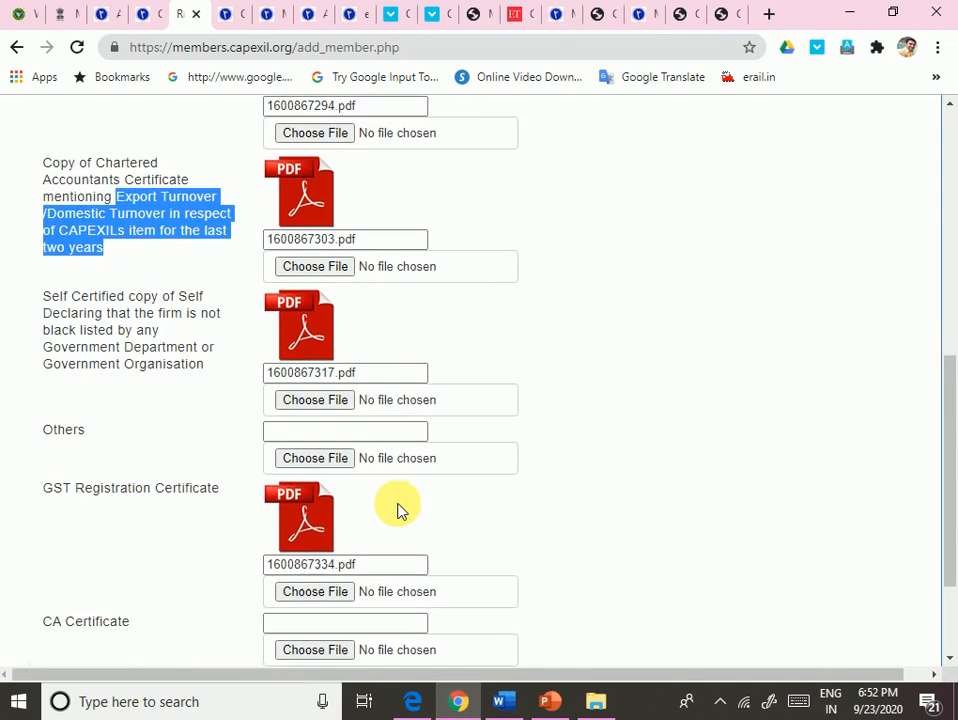
# Attach the IEC PDF as the CA Certificate.
pyautogui.click(297, 495)
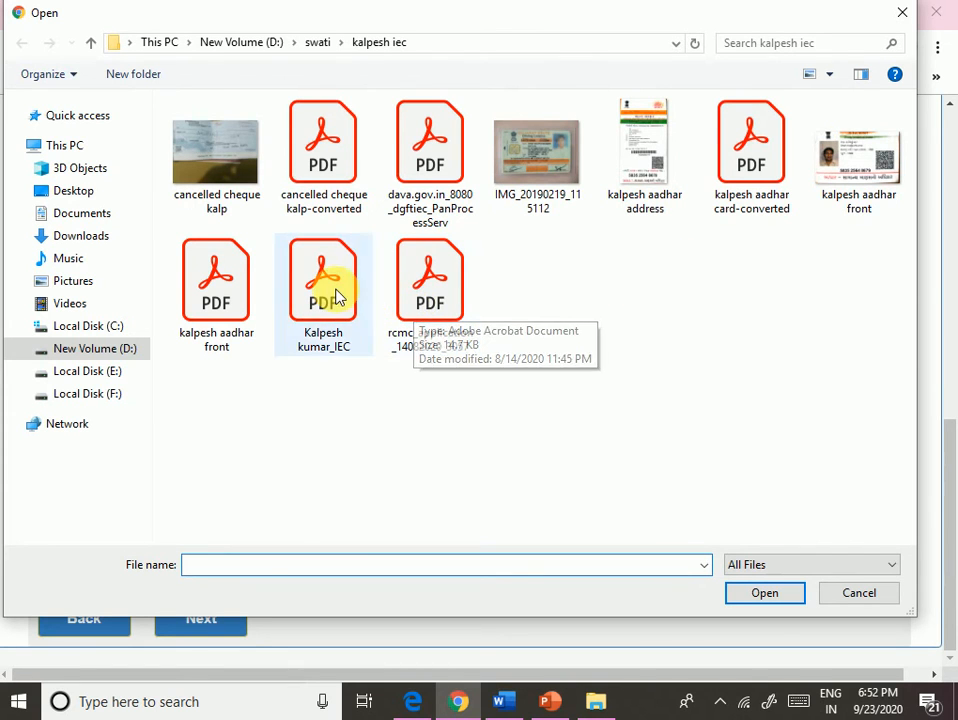
pyautogui.doubleClick(336, 297)
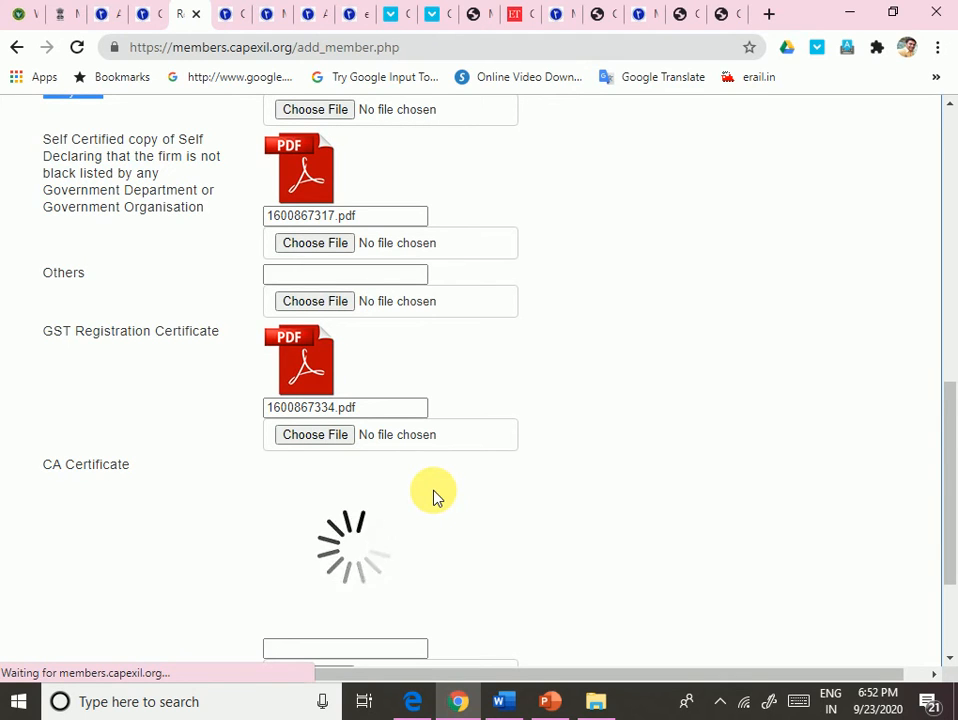
pyautogui.scroll(-2, 436, 500)
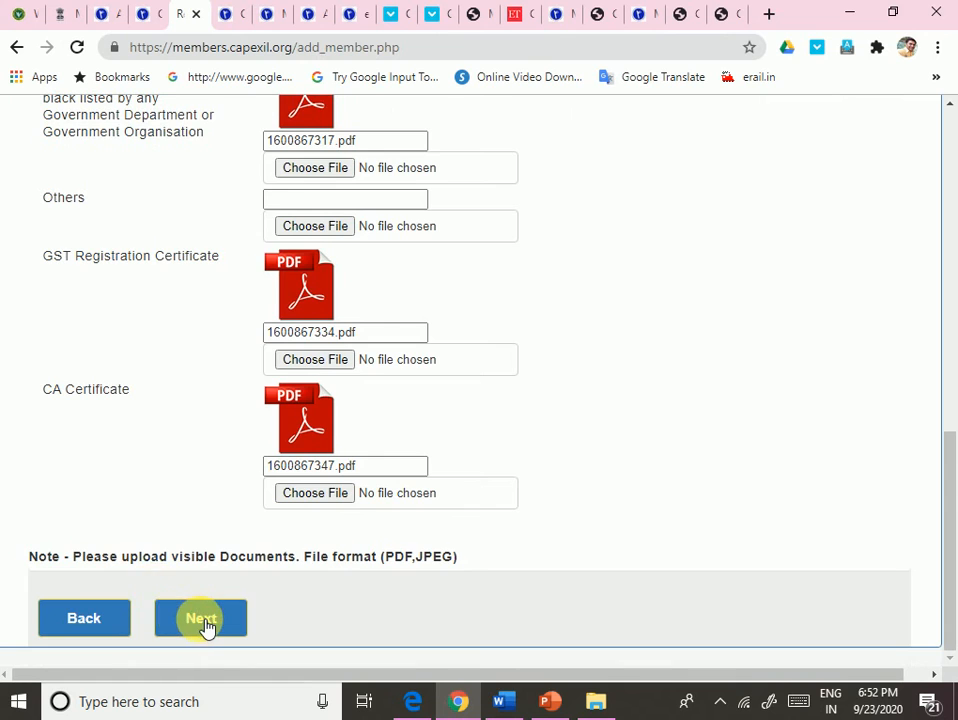
# Continue to the application summary page and scroll through the filled-in details.
pyautogui.click(201, 619)
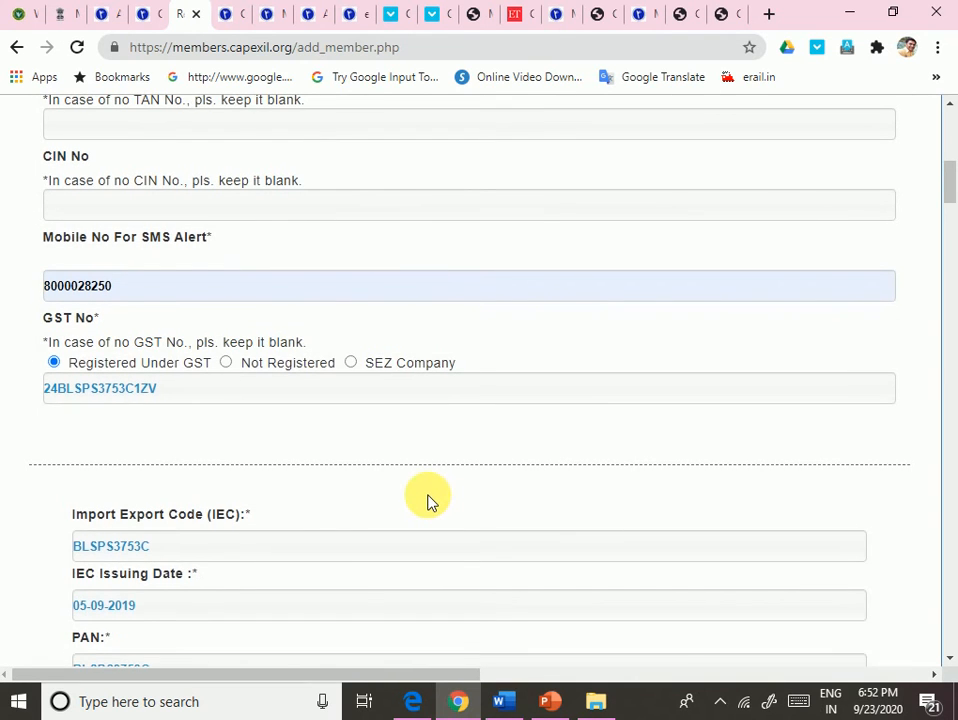
pyautogui.scroll(5, 427, 500)
pyautogui.scroll(-10, 425, 500)
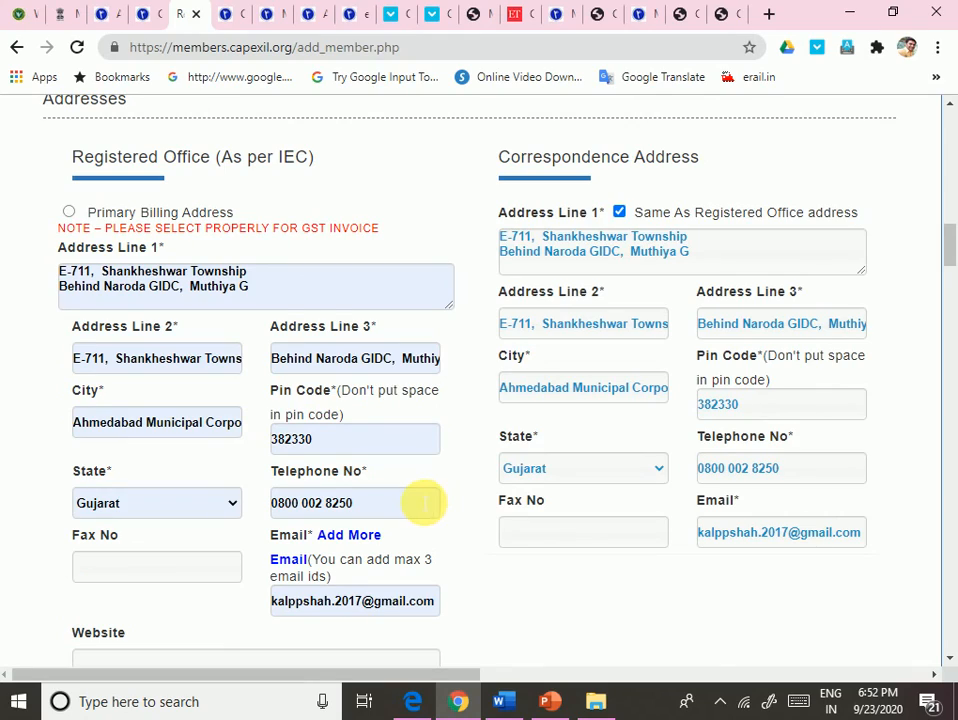
pyautogui.scroll(-20, 420, 503)
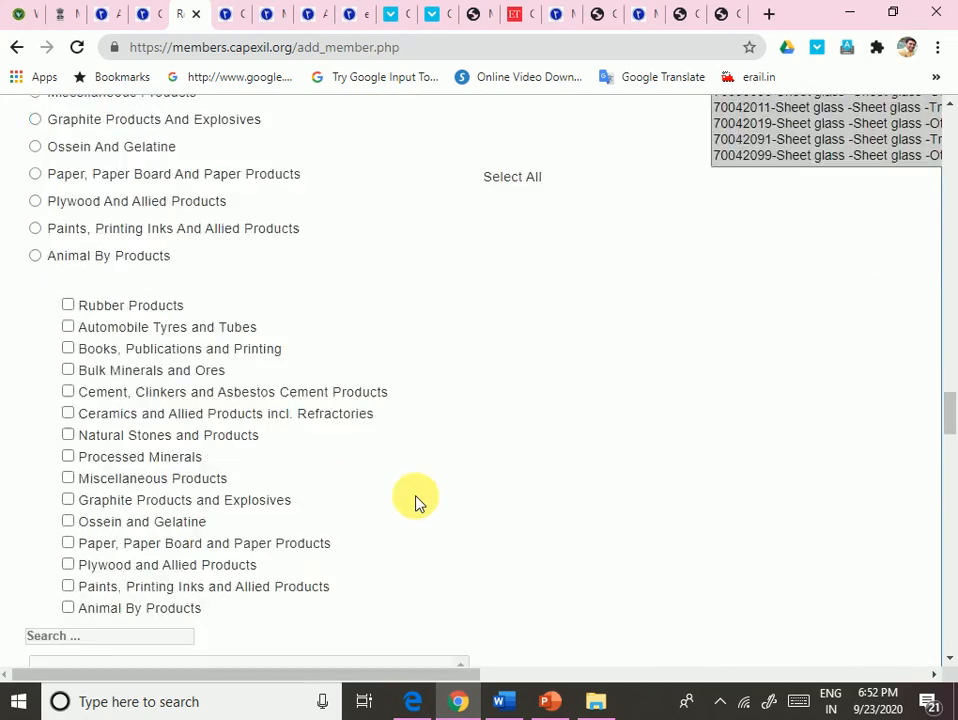
pyautogui.scroll(-20, 416, 503)
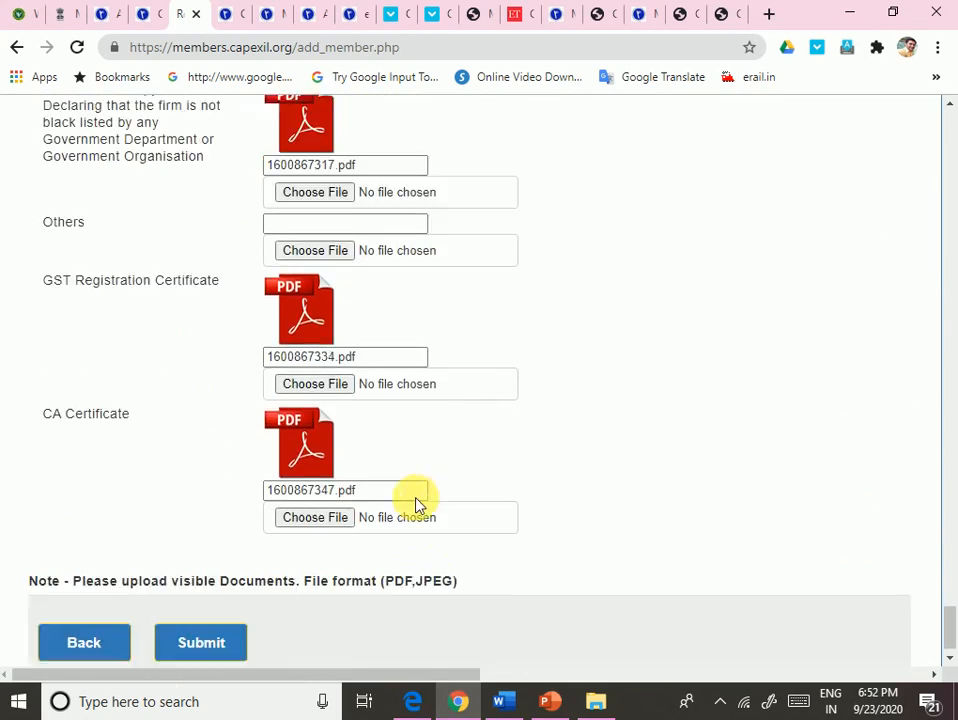
pyautogui.scroll(-1, 418, 505)
pyautogui.scroll(20, 421, 505)
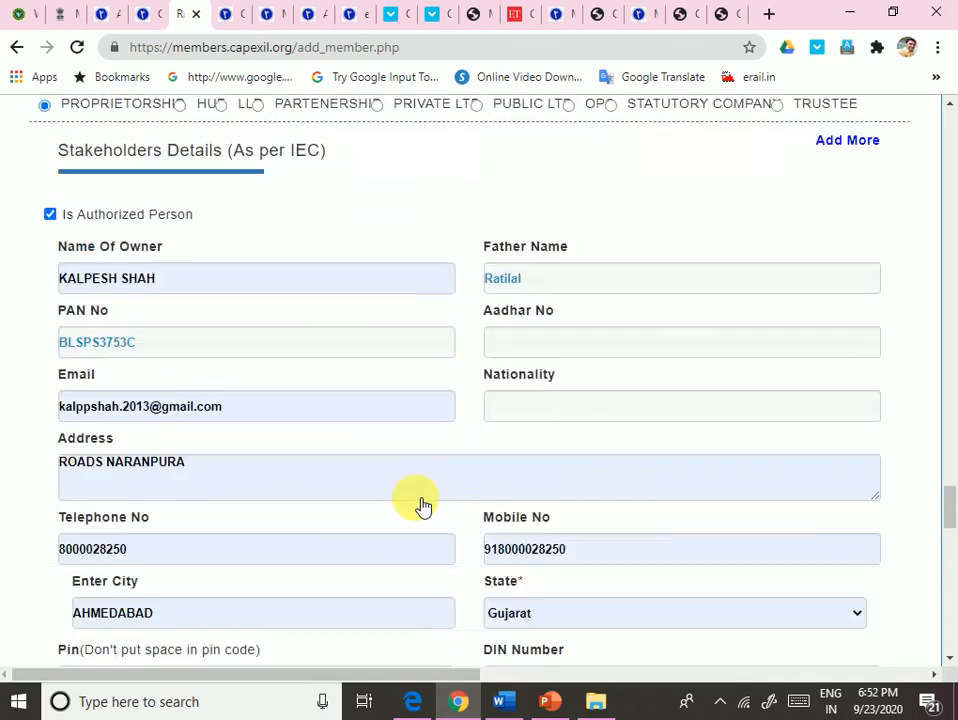
pyautogui.scroll(20, 421, 505)
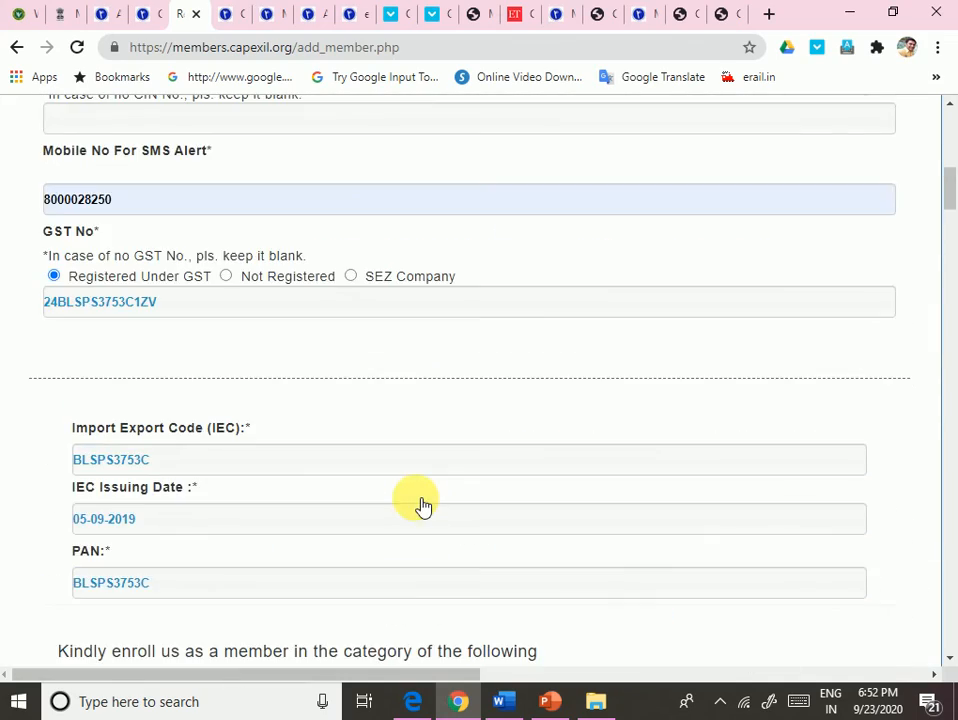
pyautogui.scroll(4, 421, 505)
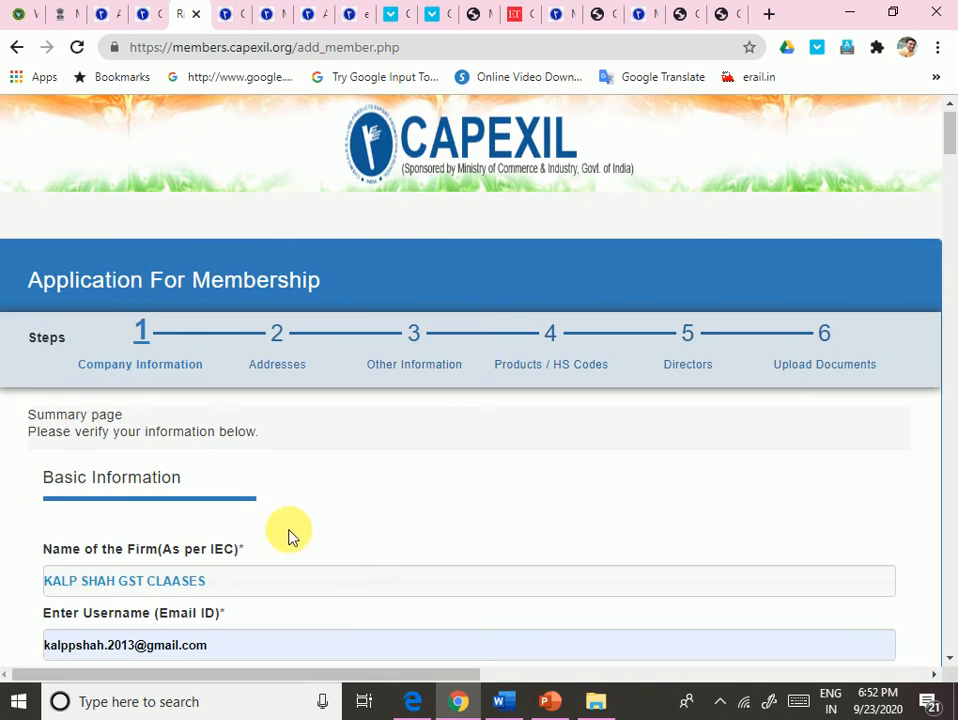
pyautogui.scroll(-2, 300, 520)
pyautogui.scroll(-2, 210, 450)
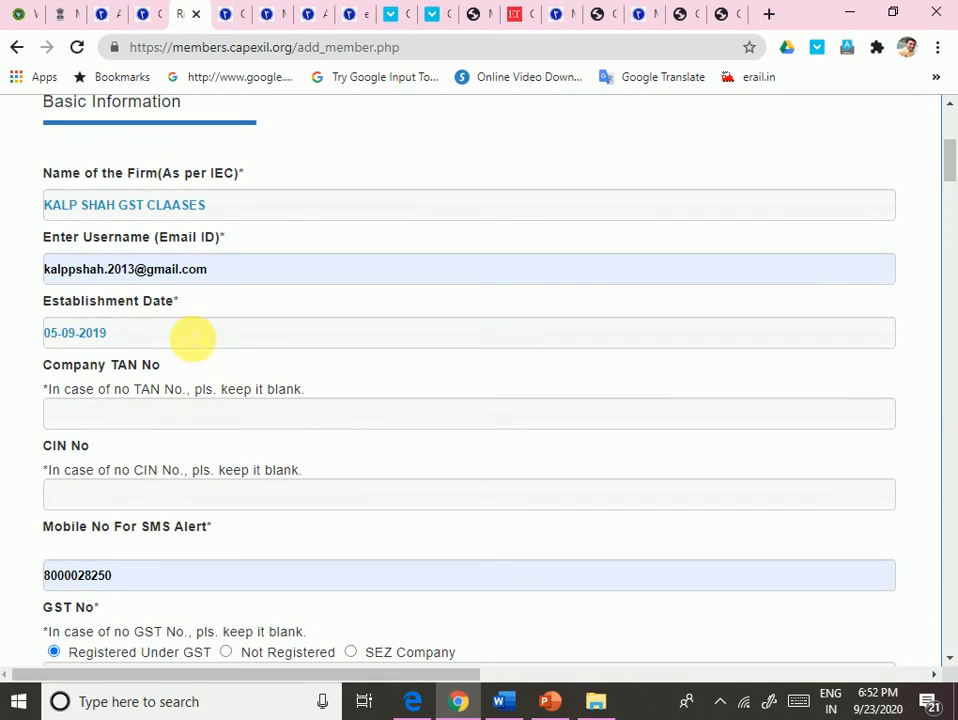
pyautogui.scroll(-4, 220, 440)
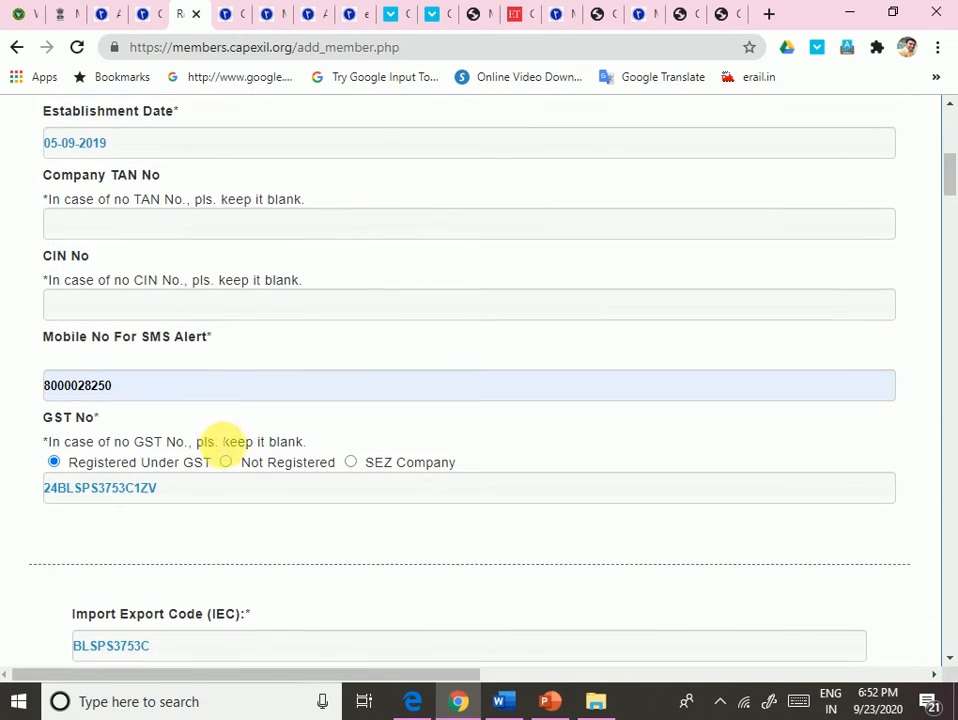
pyautogui.scroll(-3, 218, 446)
pyautogui.scroll(-4, 210, 497)
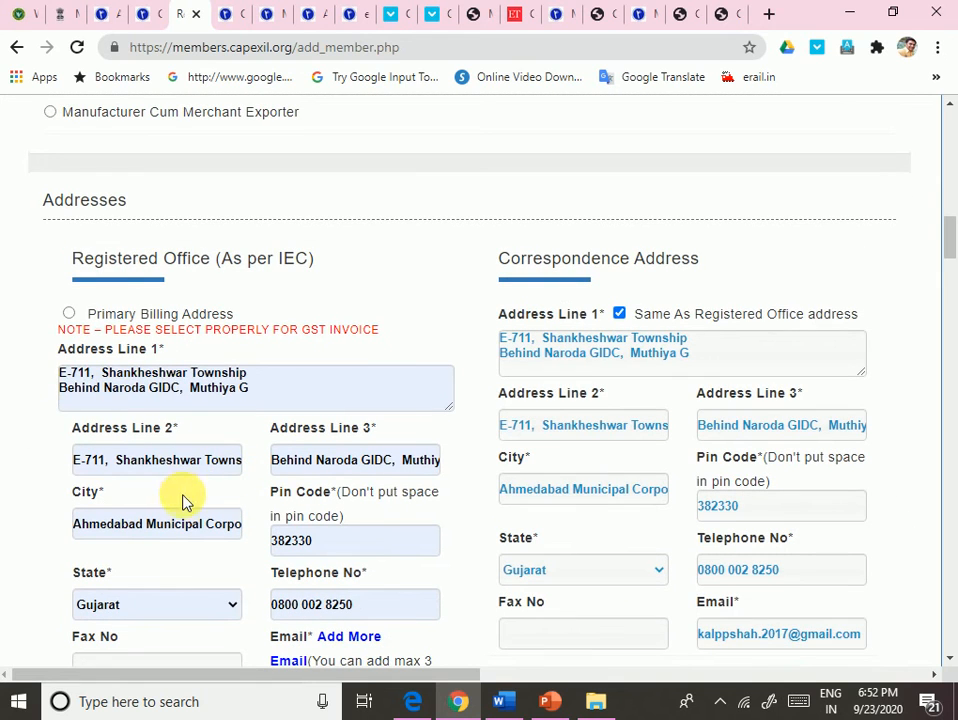
# Check the registered office Address Line 2 entry and review the following sections.
pyautogui.click(175, 460)
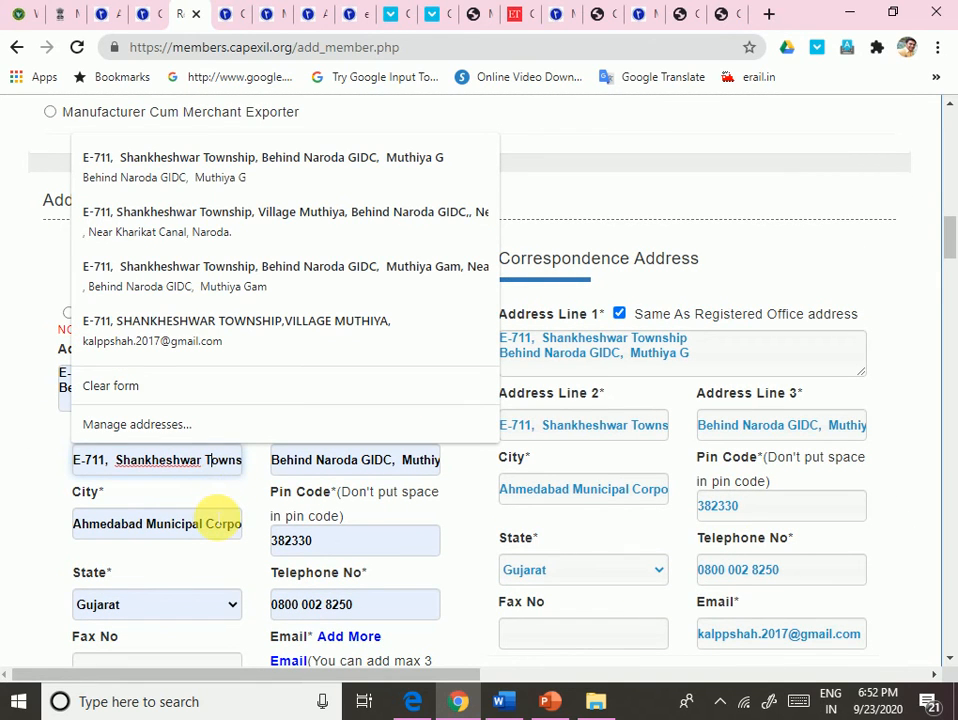
pyautogui.scroll(-4, 207, 508)
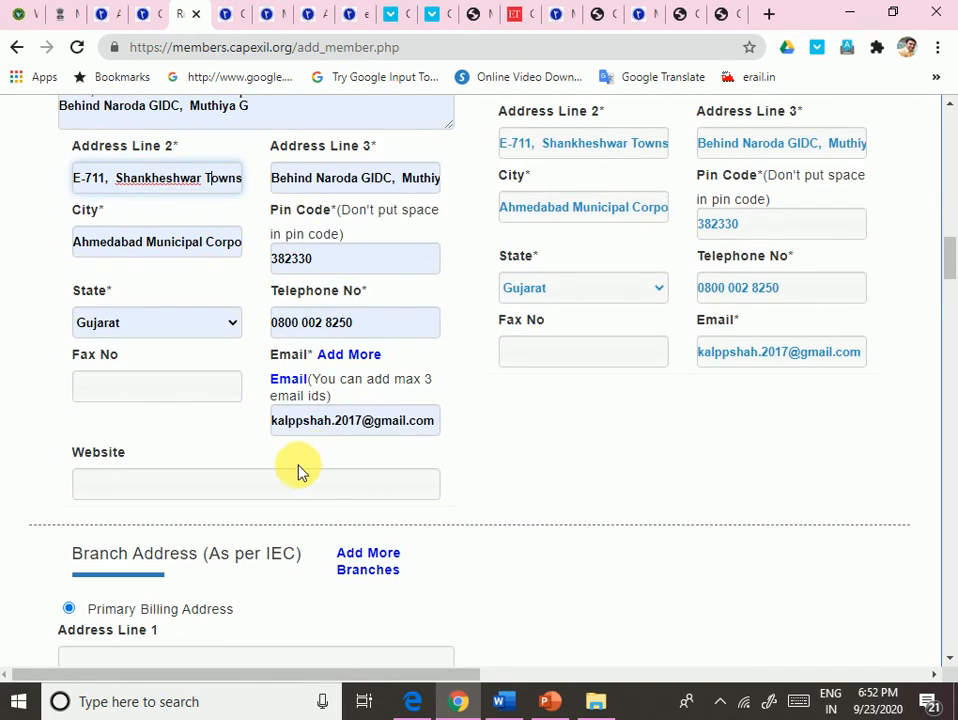
pyautogui.scroll(-7, 295, 474)
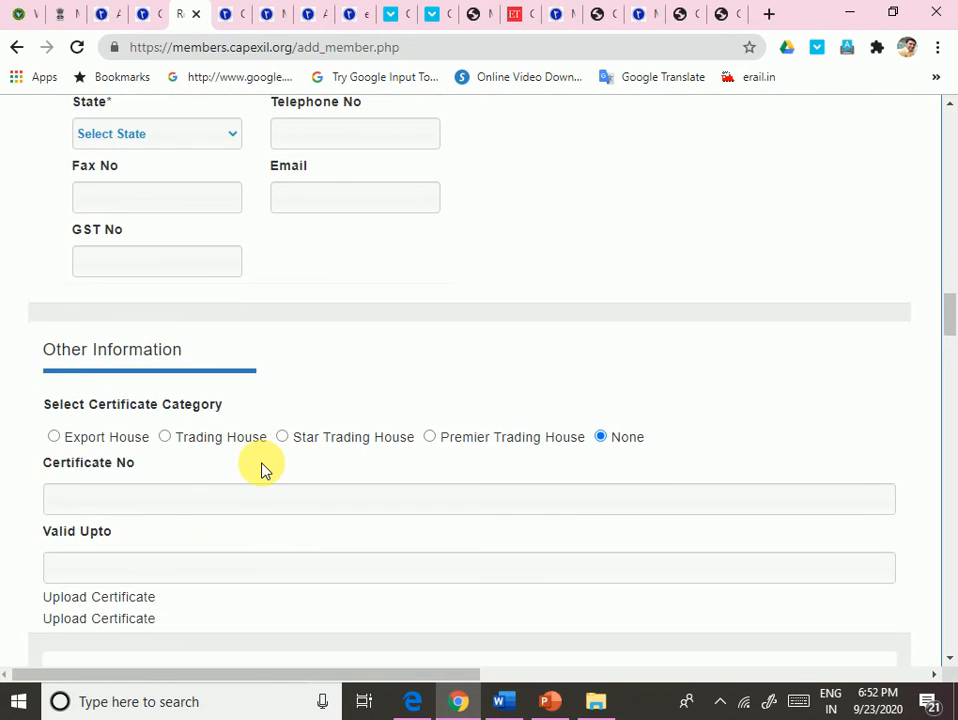
pyautogui.scroll(-3, 263, 471)
pyautogui.scroll(-4, 252, 383)
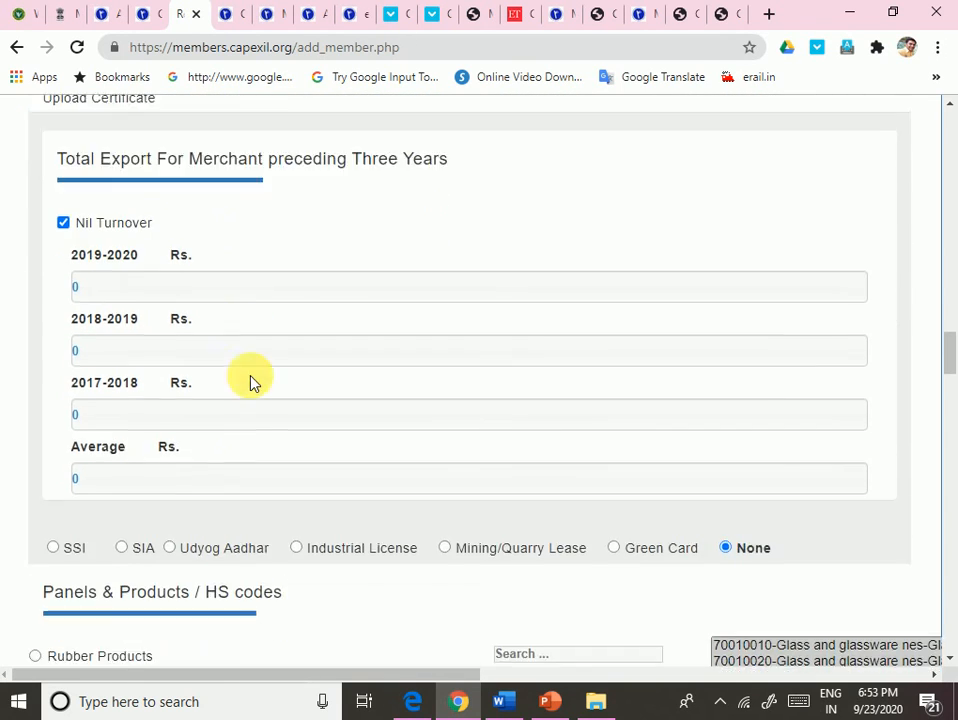
pyautogui.scroll(-1, 260, 397)
pyautogui.scroll(18, 275, 395)
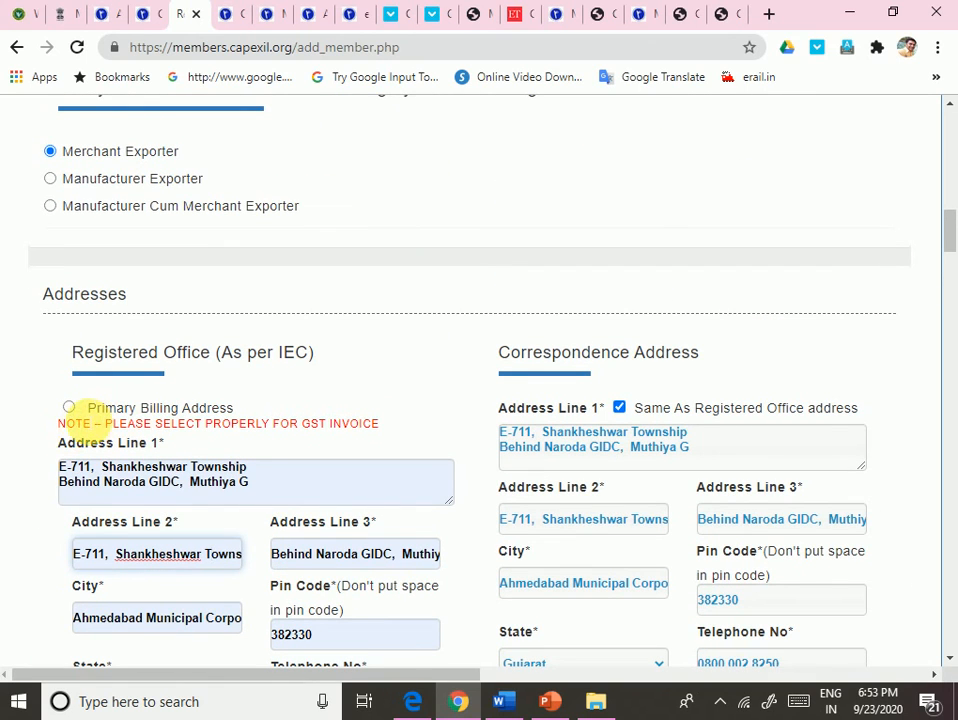
# Mark the registered office as the primary billing address and scroll down to Submit.
pyautogui.click(69, 408)
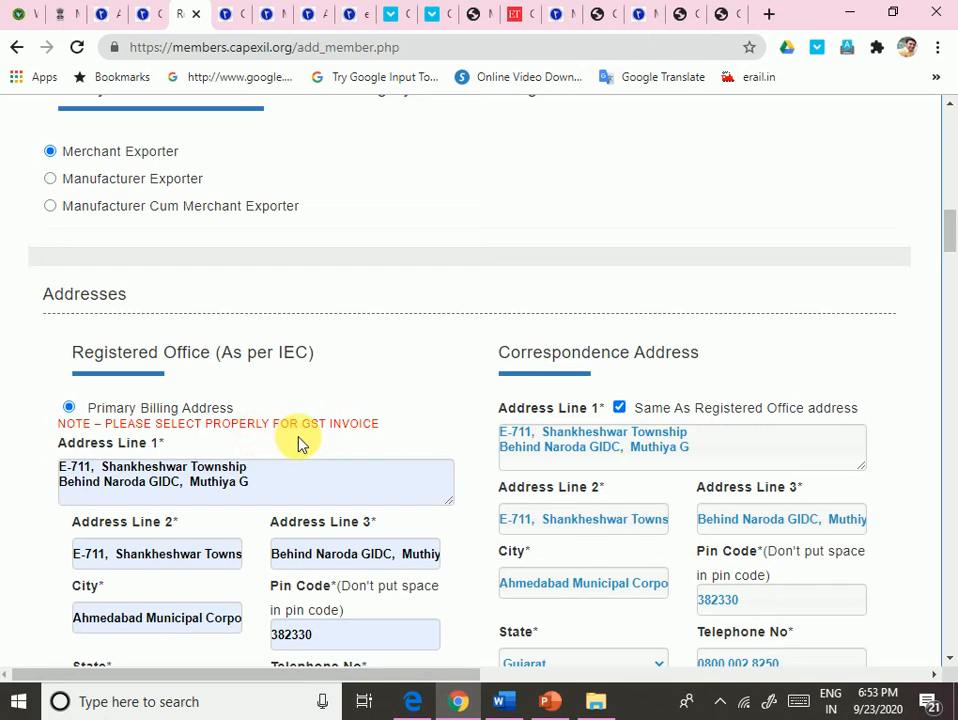
pyautogui.scroll(-2, 361, 447)
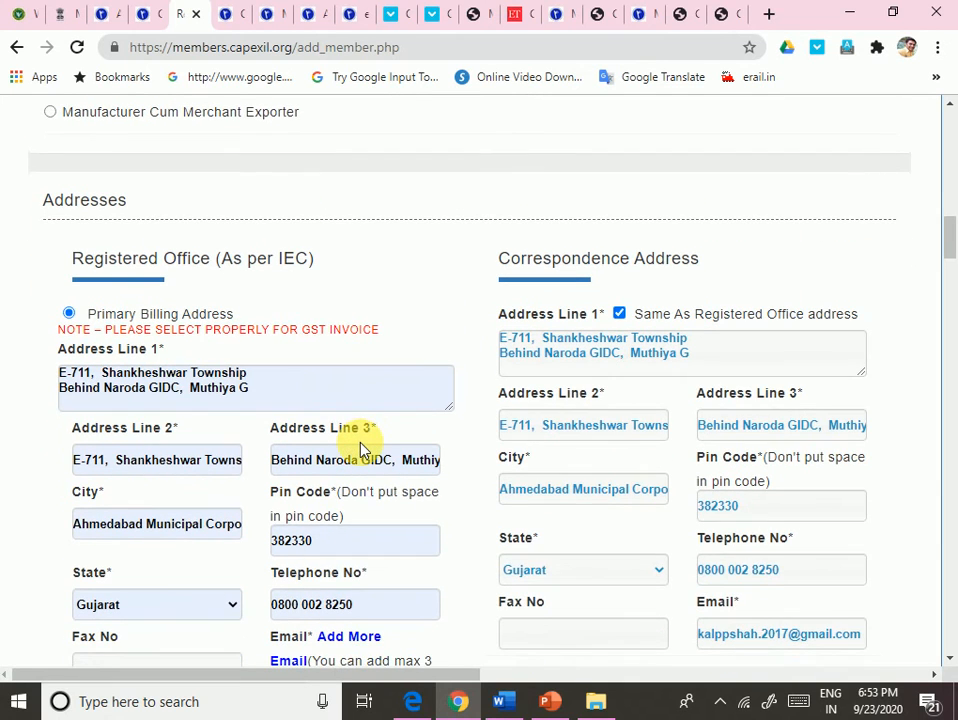
pyautogui.scroll(-4, 361, 447)
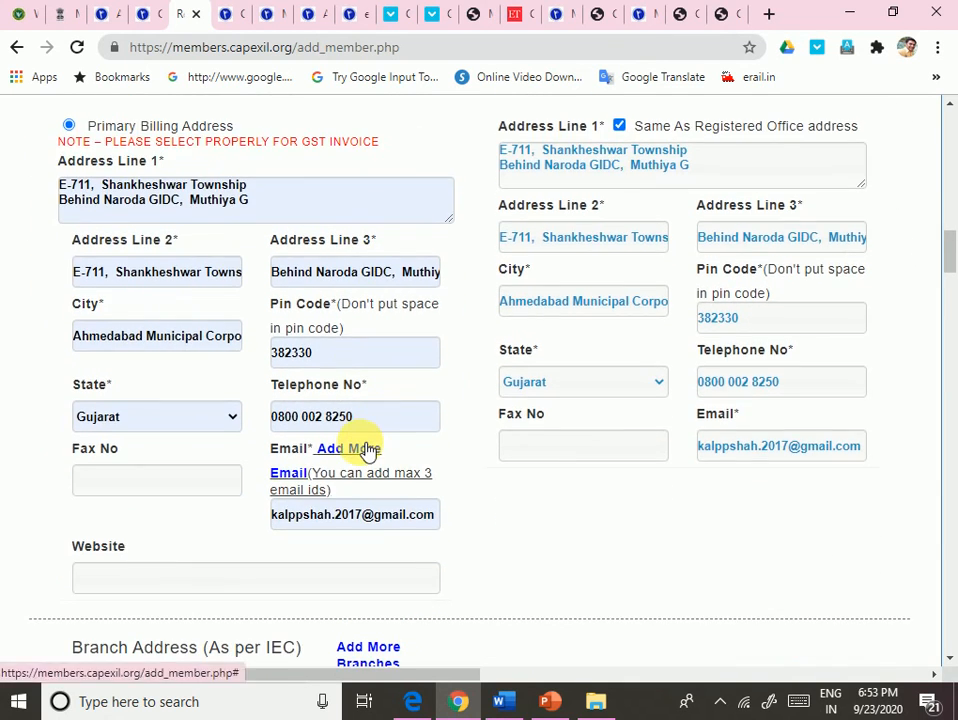
pyautogui.scroll(2, 363, 450)
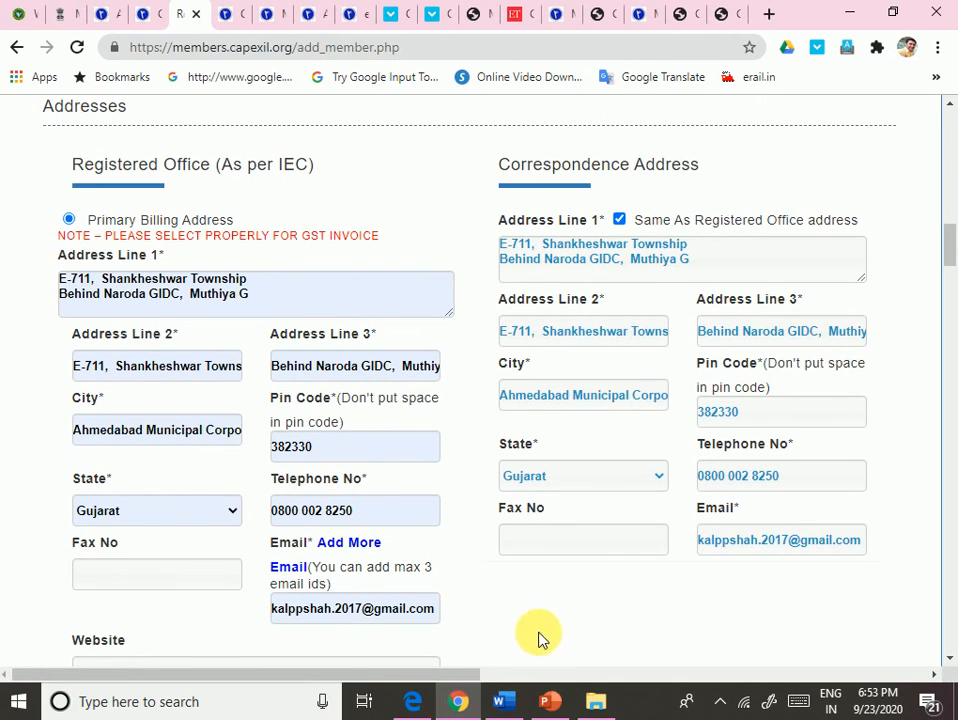
pyautogui.scroll(-20, 535, 627)
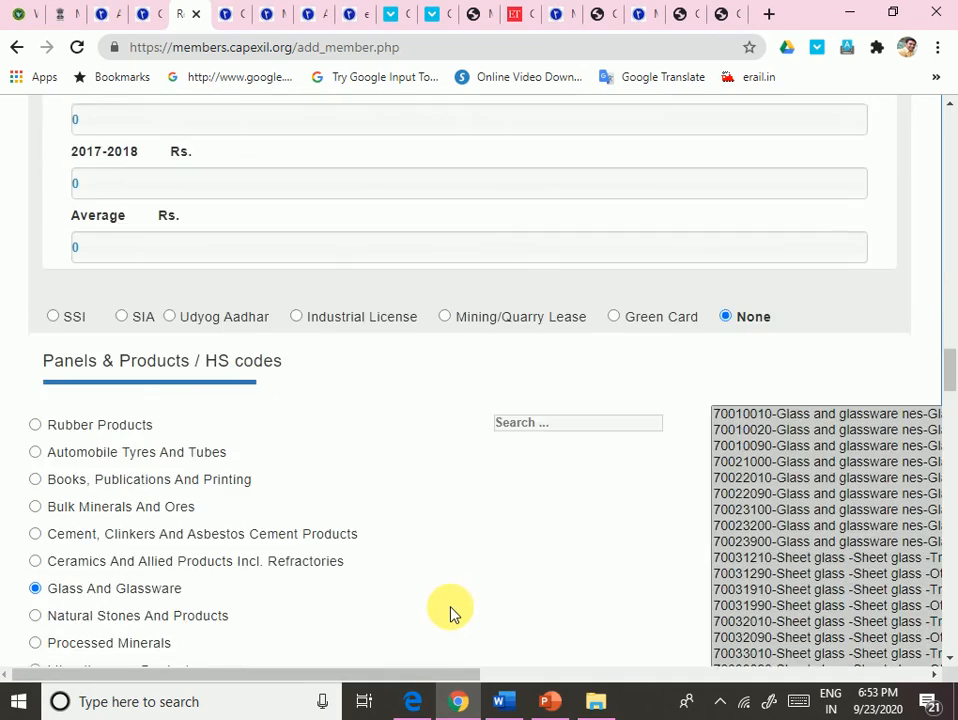
pyautogui.scroll(-11, 447, 612)
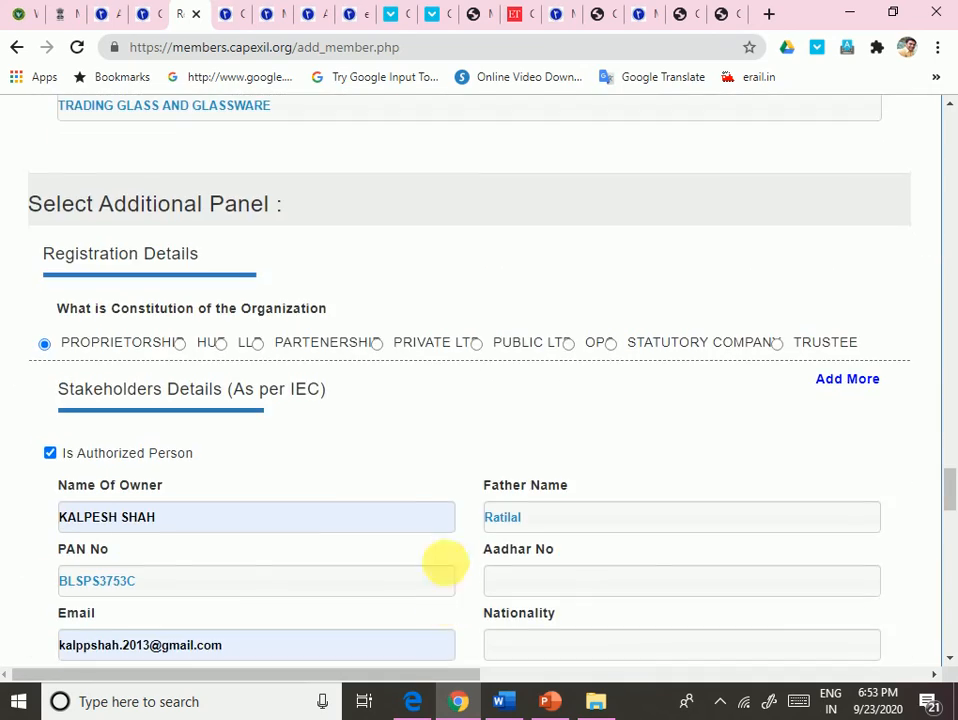
pyautogui.scroll(6, 445, 560)
pyautogui.scroll(4, 456, 503)
pyautogui.scroll(-10, 455, 505)
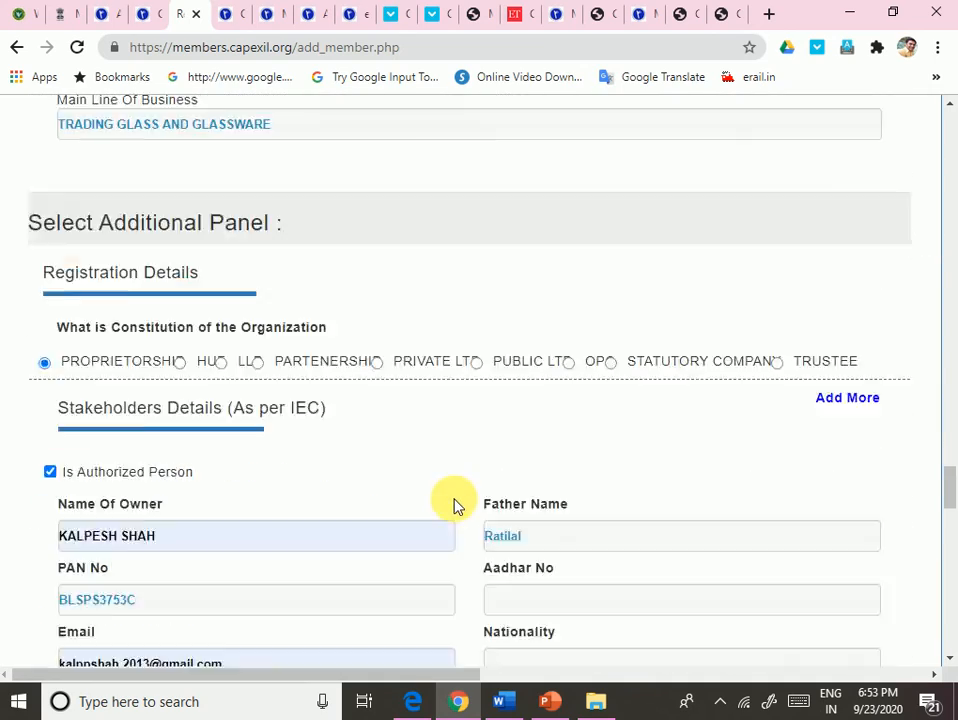
pyautogui.scroll(-15, 453, 505)
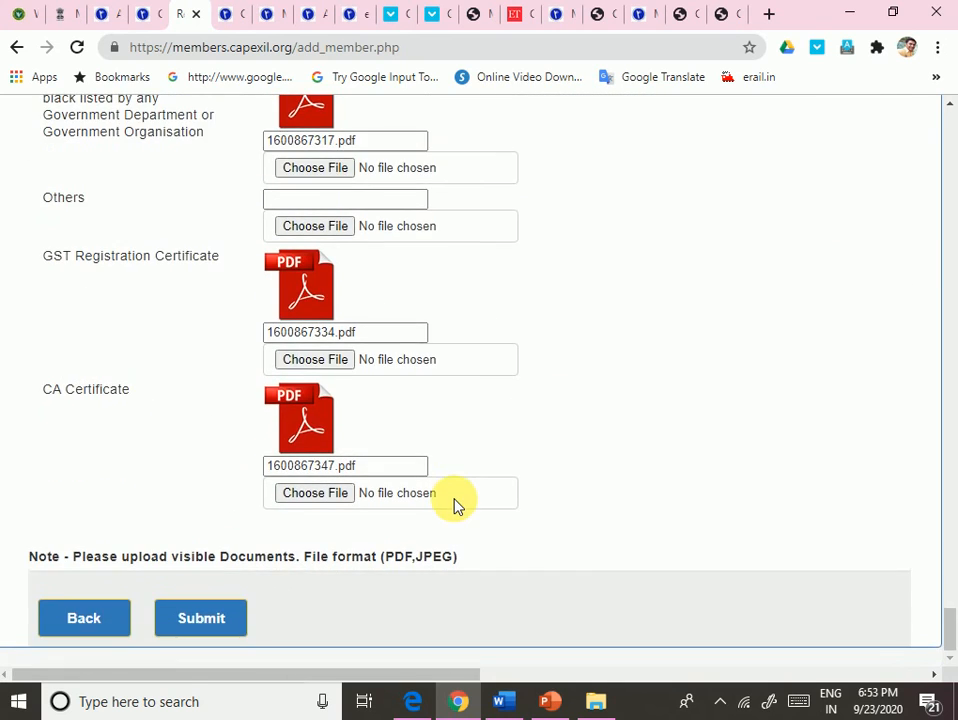
pyautogui.scroll(2, 113, 608)
pyautogui.scroll(-2, 180, 605)
# Submit the membership application and bring up the Agarwal Consultants slide show.
pyautogui.click(202, 616)
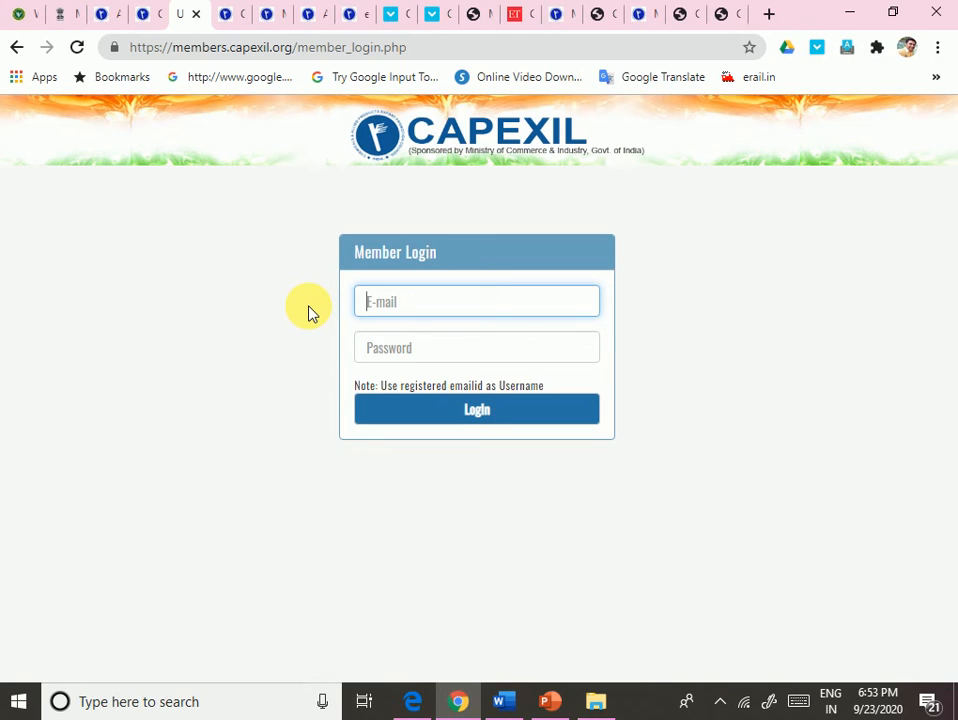
pyautogui.click(549, 700)
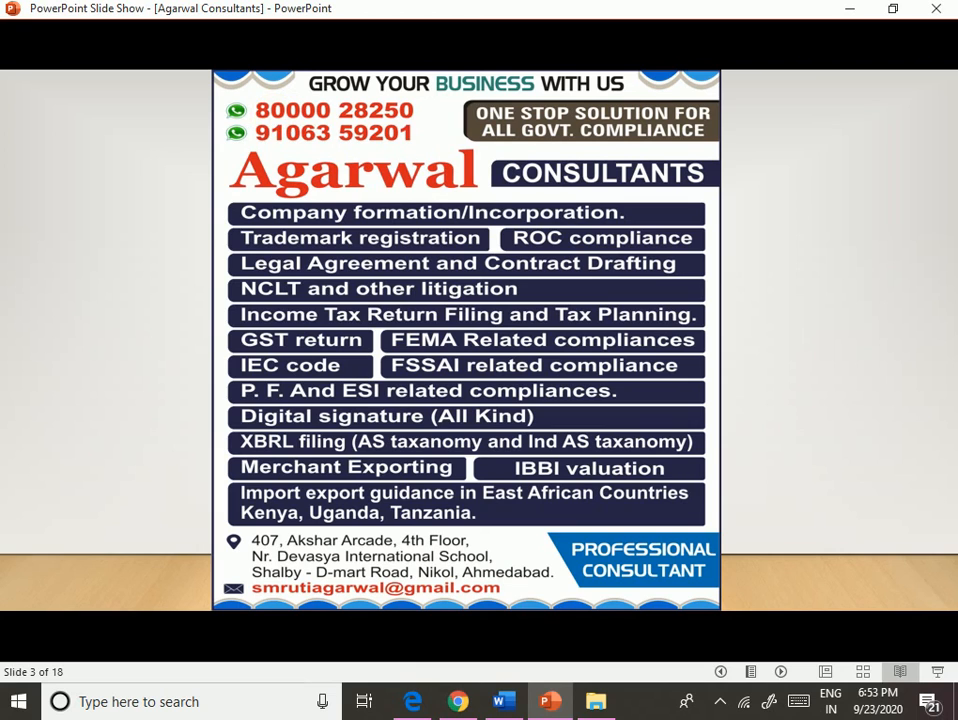
# Return to Chrome and open a new blank tab.
pyautogui.click(457, 700)
pyautogui.click(770, 17)
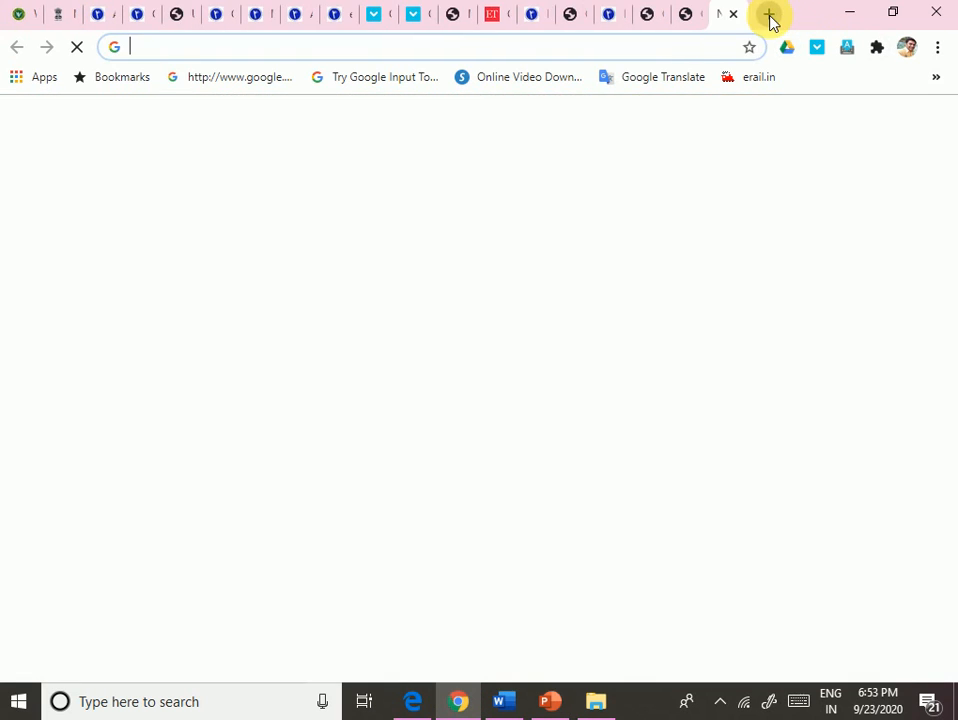
pyautogui.write('www.l')
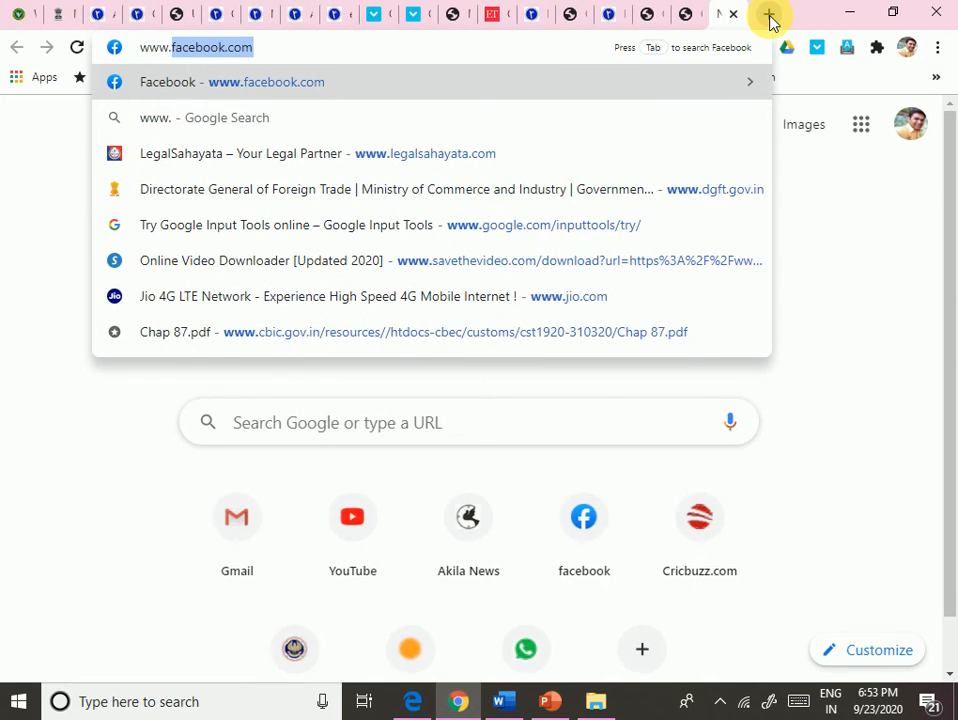
pyautogui.write('e')
pyautogui.press('Return')
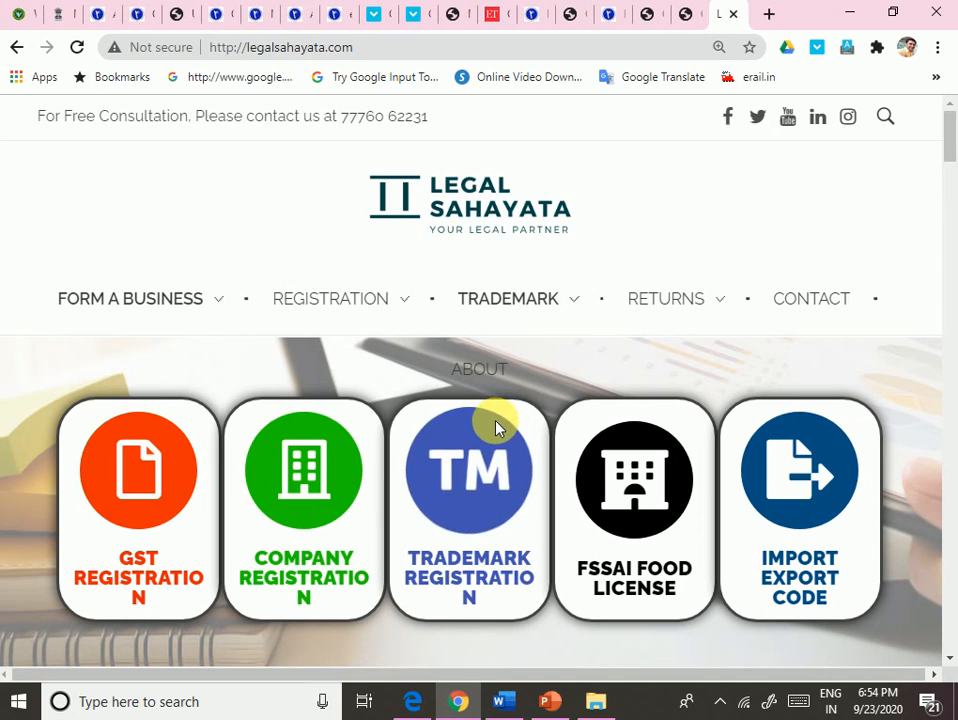
# Scroll through the Legal Sahayata homepage service cards.
pyautogui.scroll(-5, 496, 428)
pyautogui.scroll(2, 497, 428)
pyautogui.scroll(1, 494, 426)
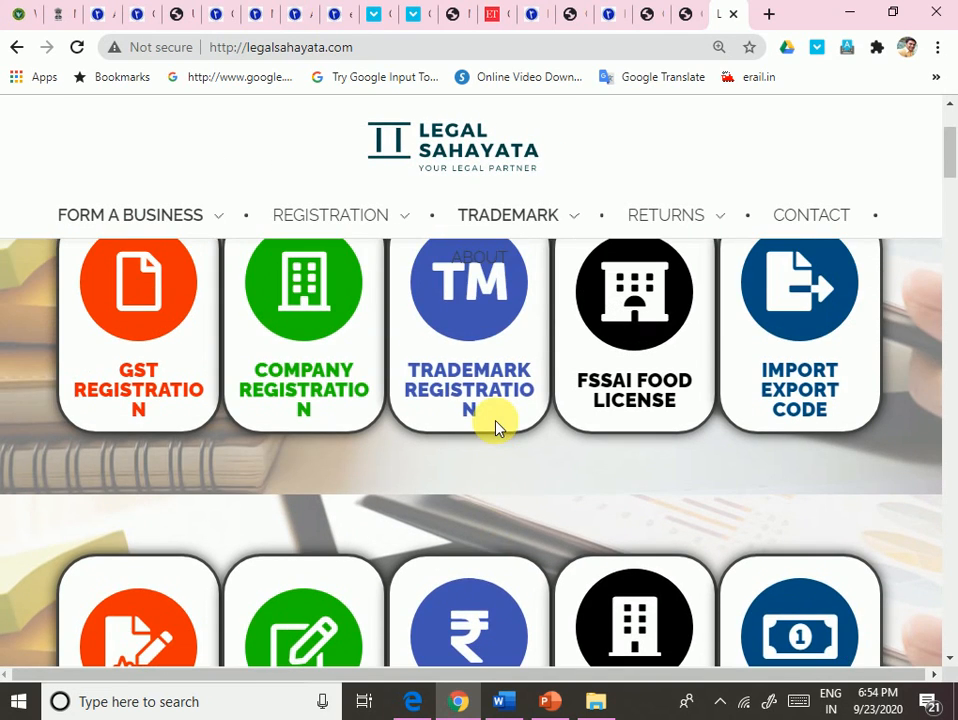
pyautogui.scroll(-2, 494, 426)
pyautogui.scroll(1, 492, 428)
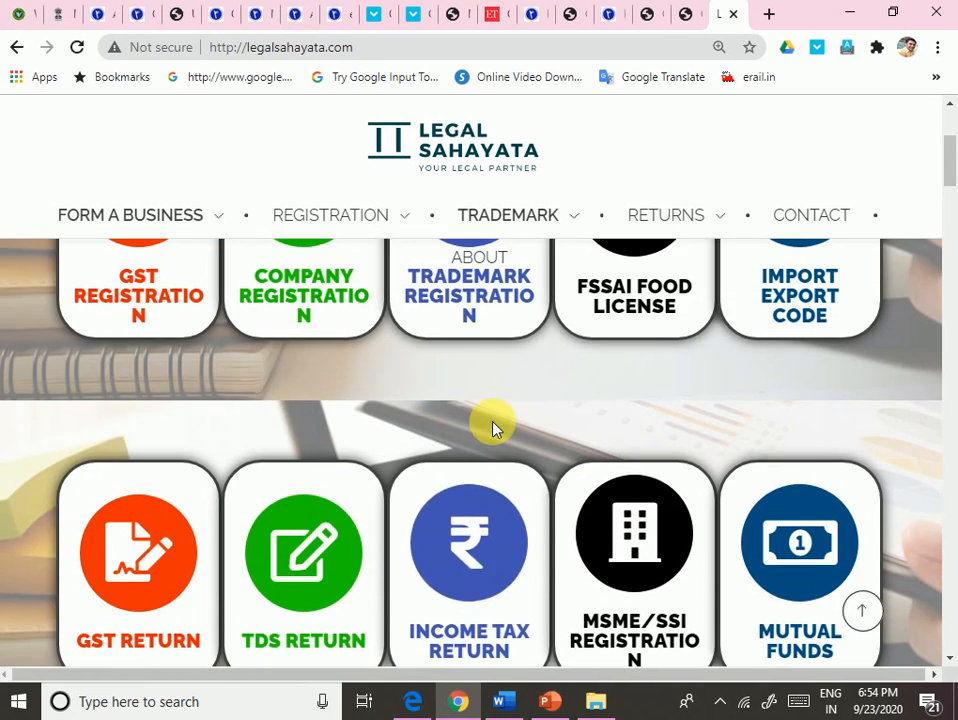
pyautogui.scroll(-6, 492, 428)
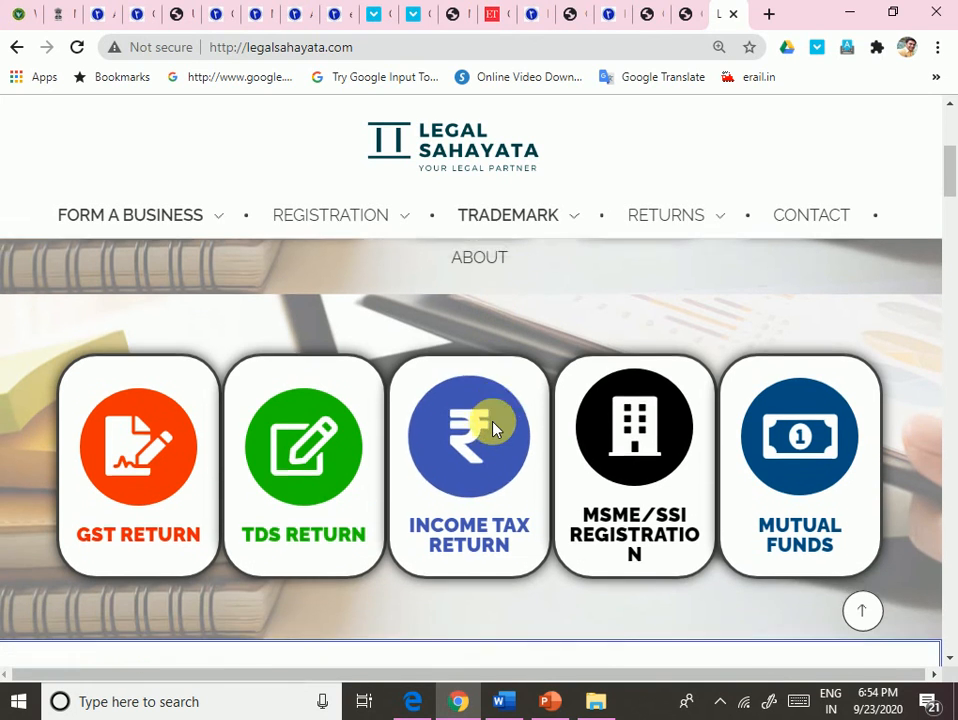
pyautogui.scroll(6, 500, 429)
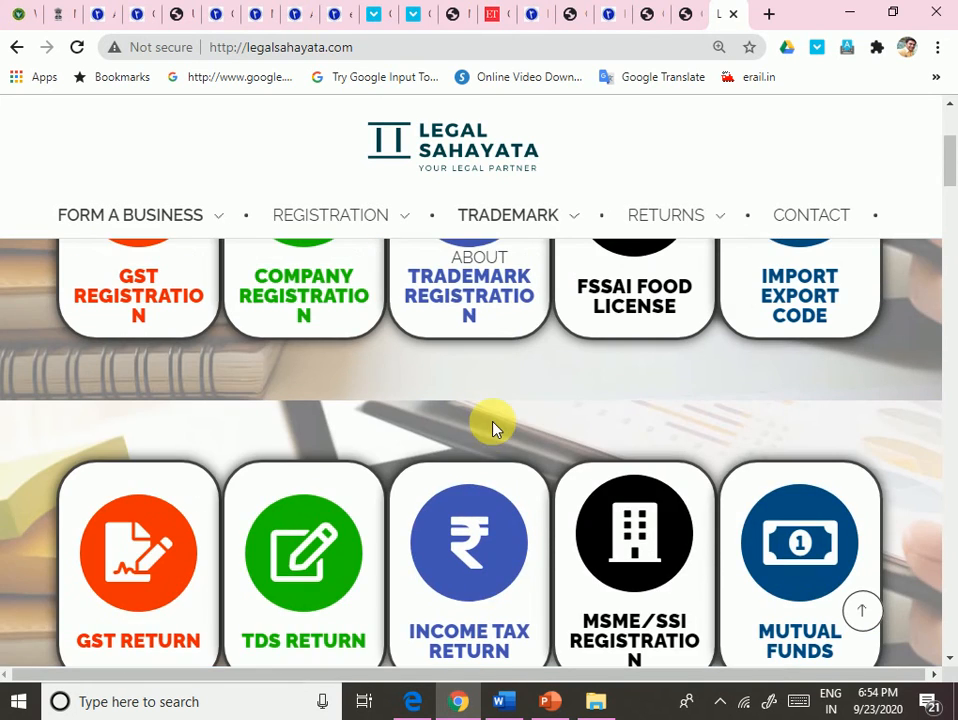
pyautogui.scroll(4, 494, 445)
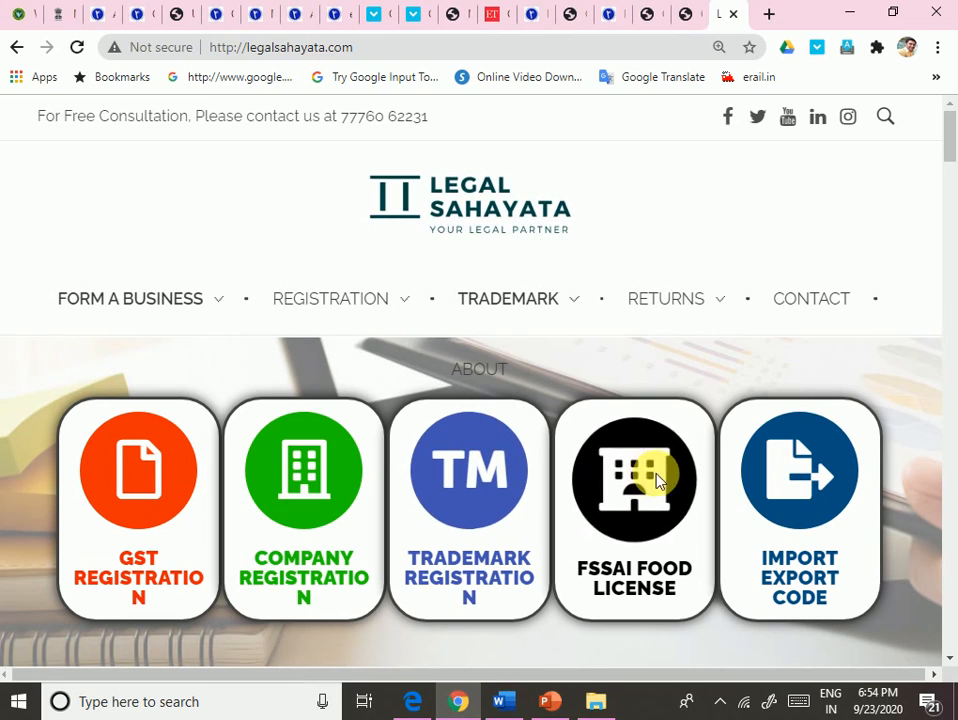
pyautogui.scroll(-3, 638, 503)
pyautogui.scroll(3, 588, 494)
# Look through the Registration, Trademark, Returns and Form a Business menus.
pyautogui.moveTo(380, 312)
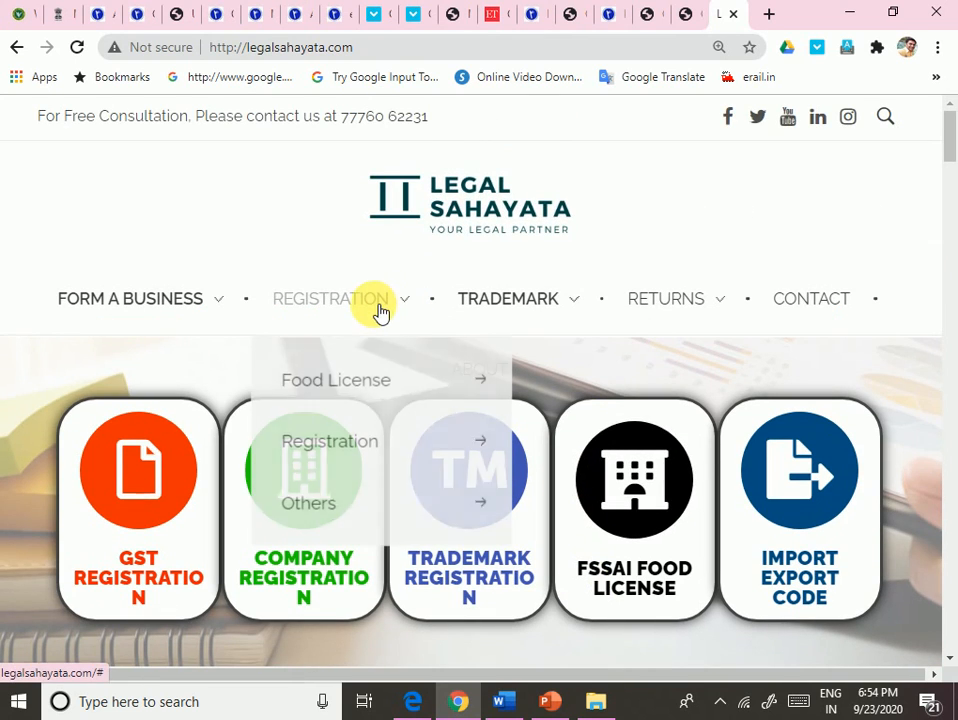
pyautogui.moveTo(391, 397)
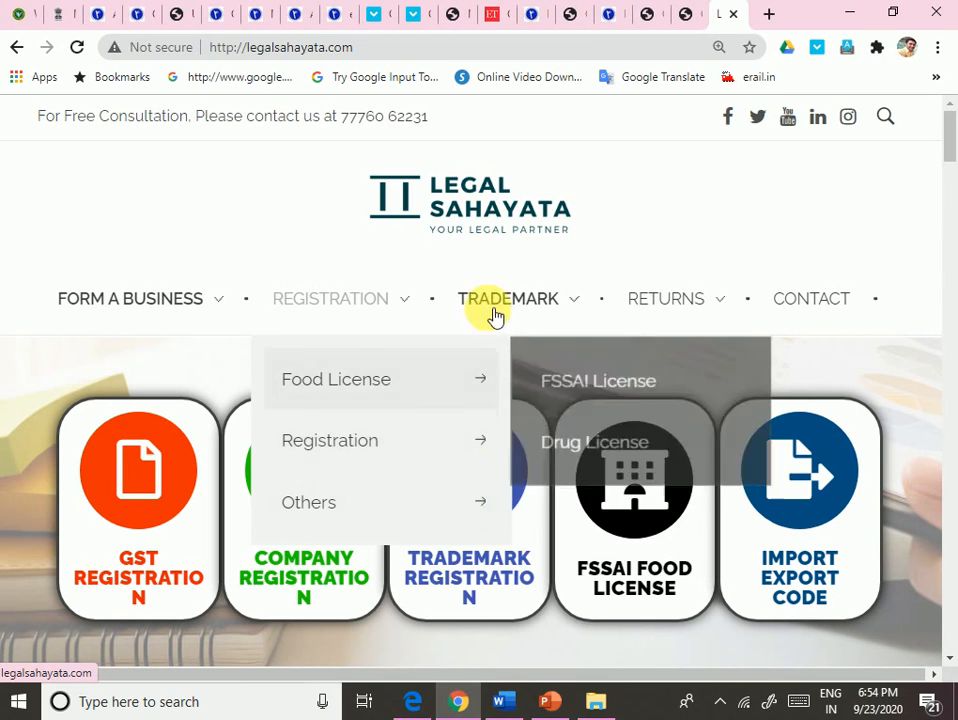
pyautogui.moveTo(646, 317)
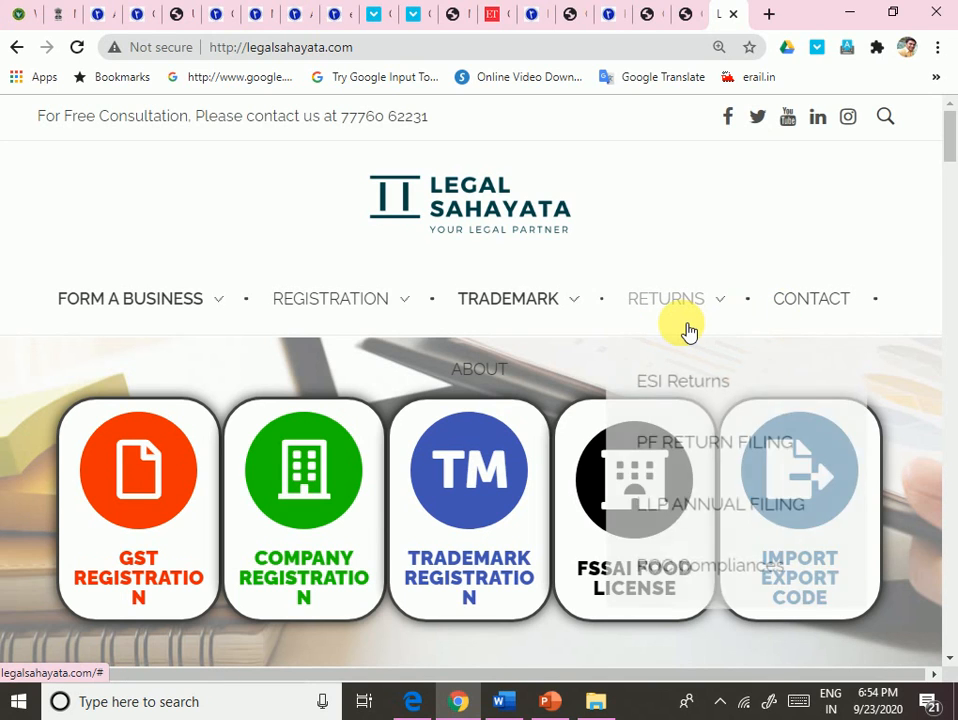
pyautogui.moveTo(143, 316)
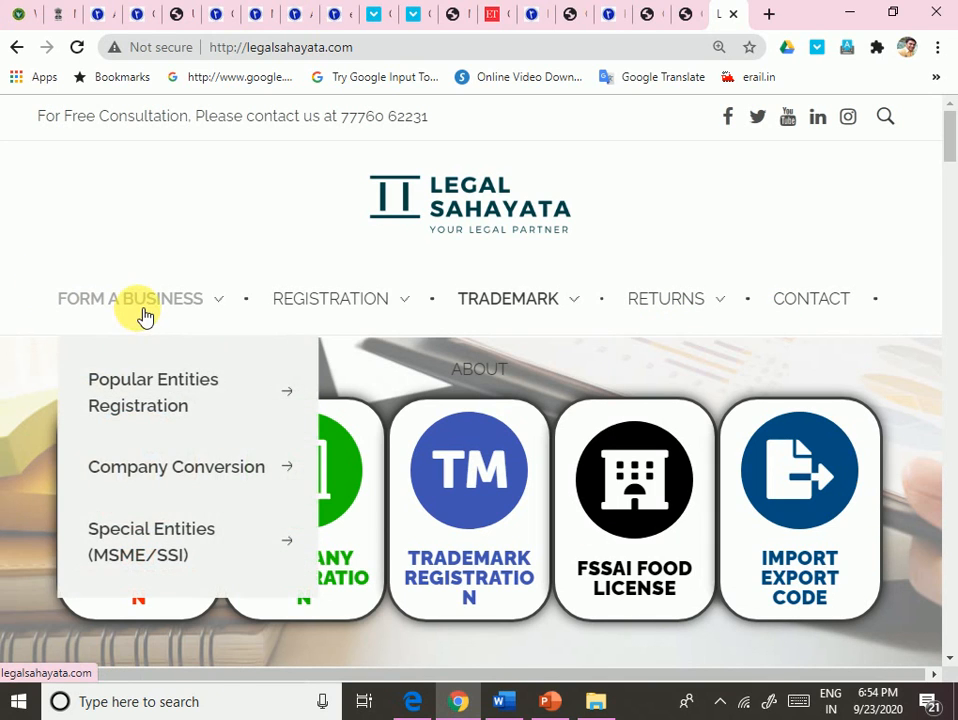
pyautogui.moveTo(197, 368)
# Scroll down and switch back to the Agarwal Consultants slide show.
pyautogui.scroll(-4, 197, 368)
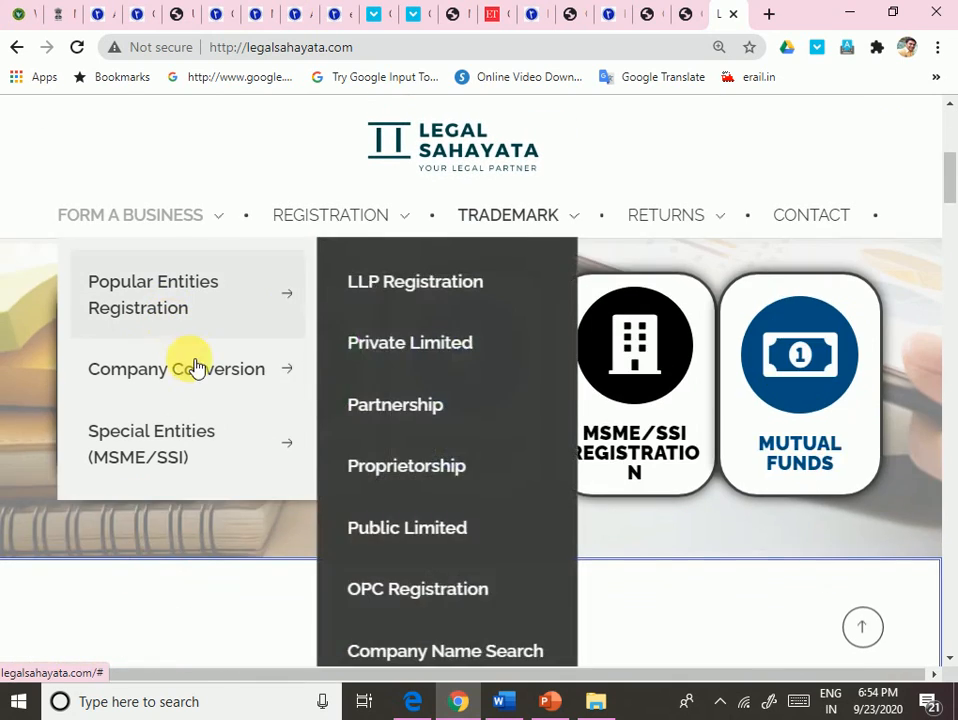
pyautogui.scroll(-10, 197, 480)
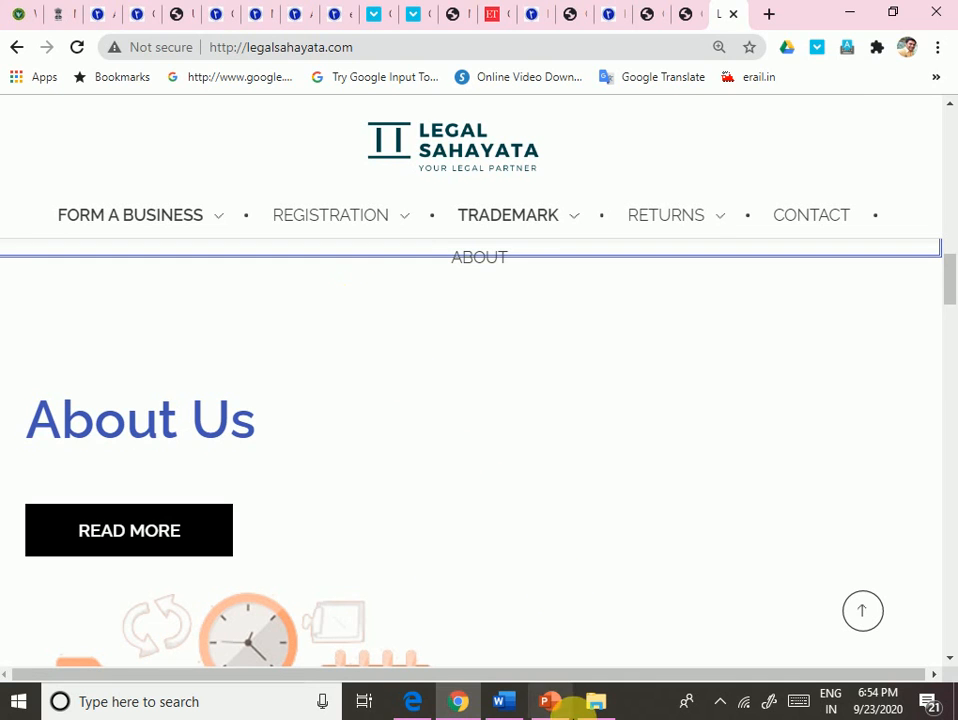
pyautogui.click(552, 704)
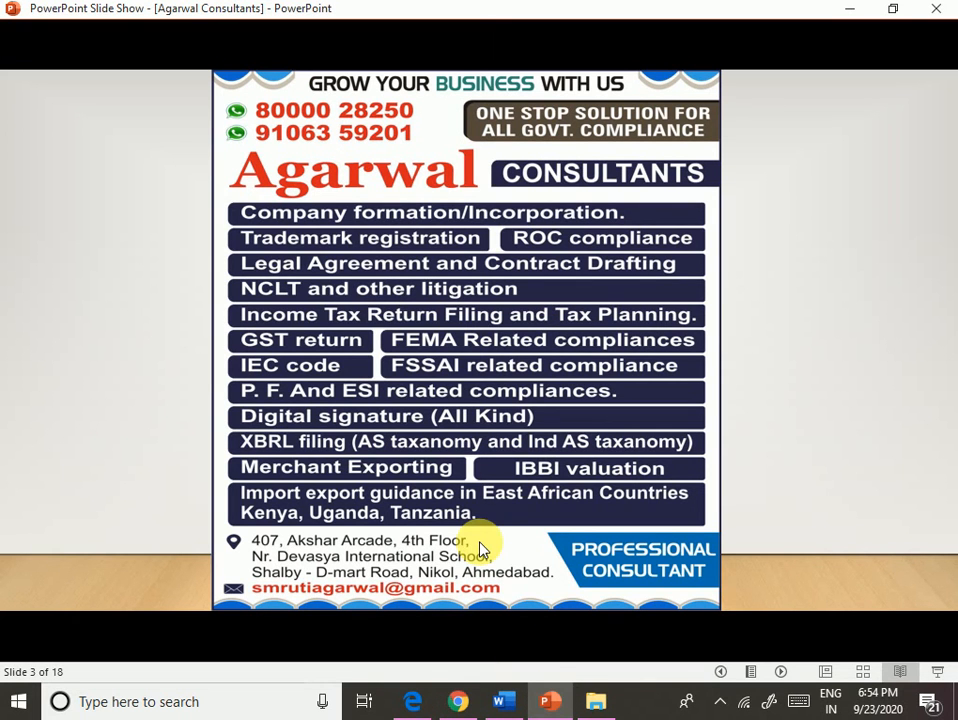
# Advance through Company Incorporation, Trademark, ROC, GST, Income Tax and Export slides toward Provident Fund.
pyautogui.click(396, 107)
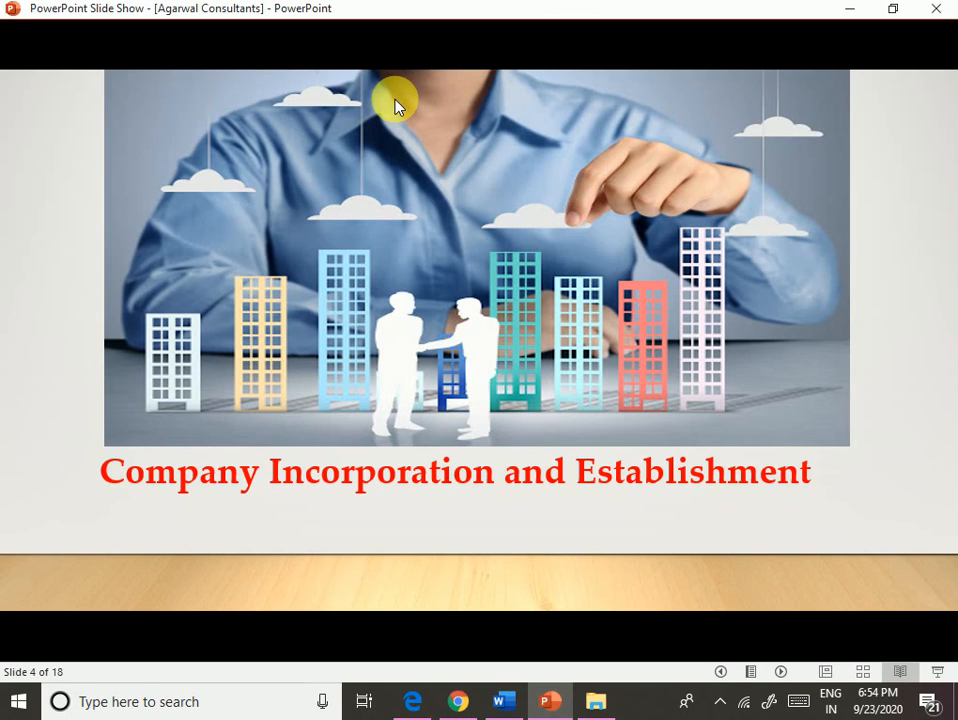
pyautogui.press('Right')
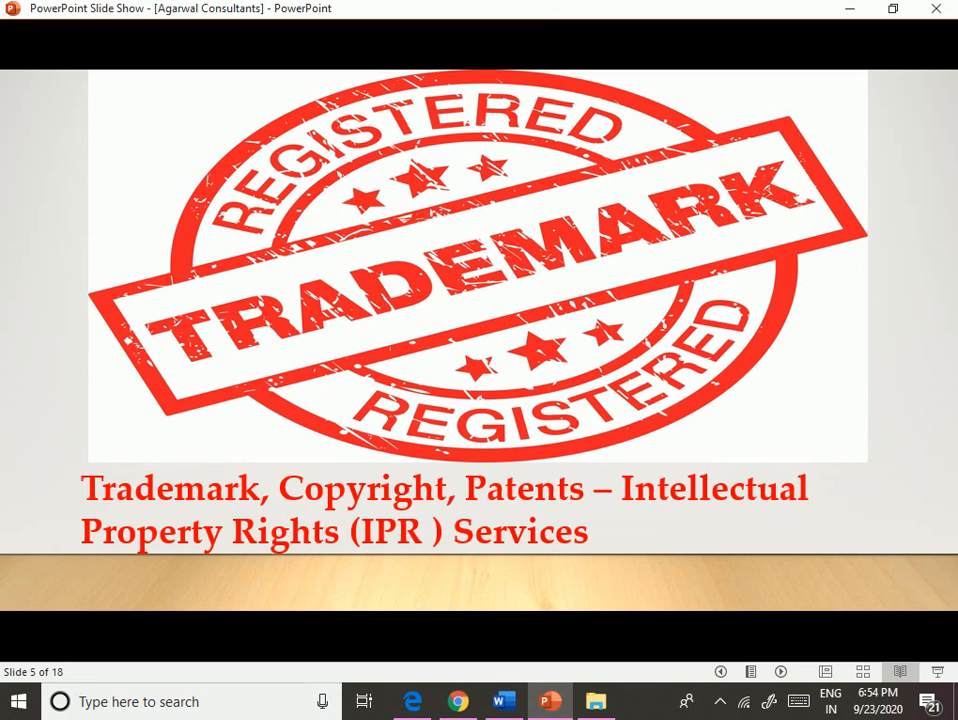
pyautogui.press('Right')
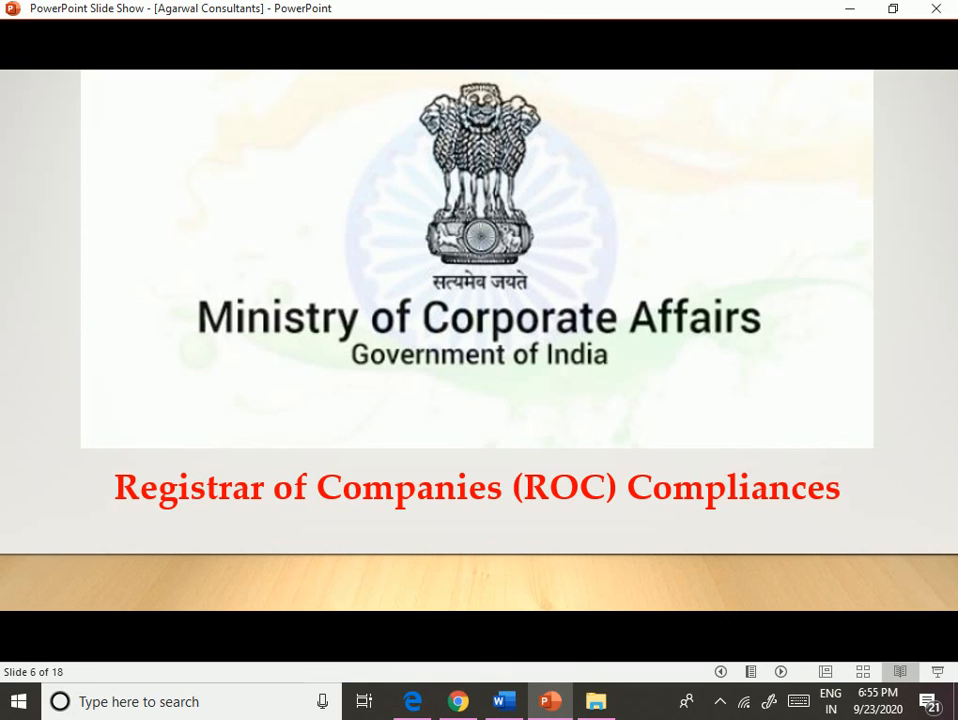
pyautogui.press('Right')
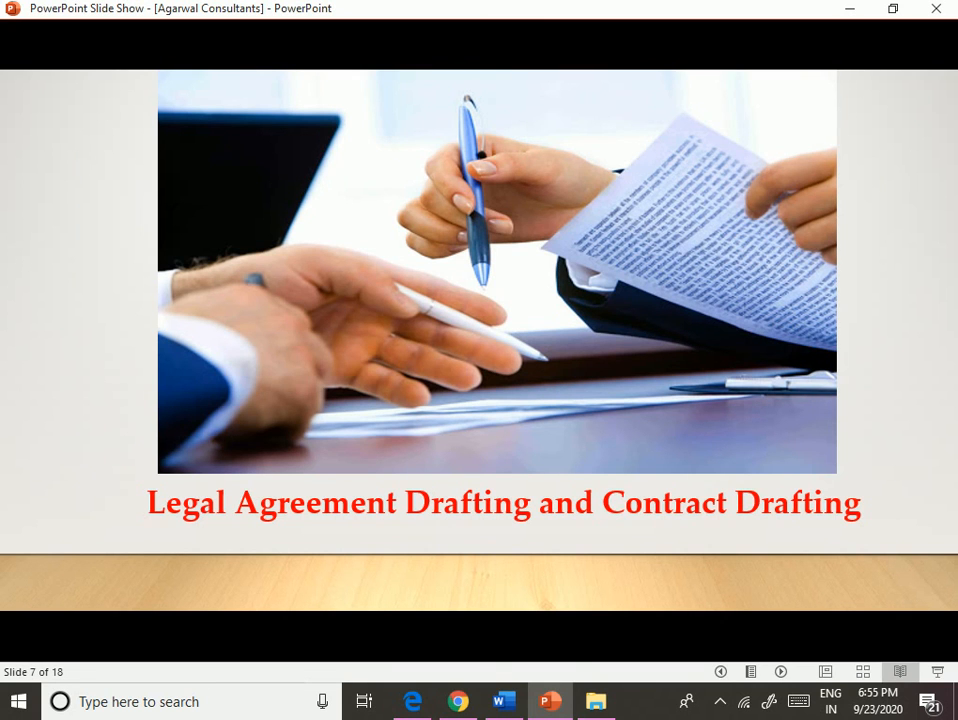
pyautogui.press('Right')
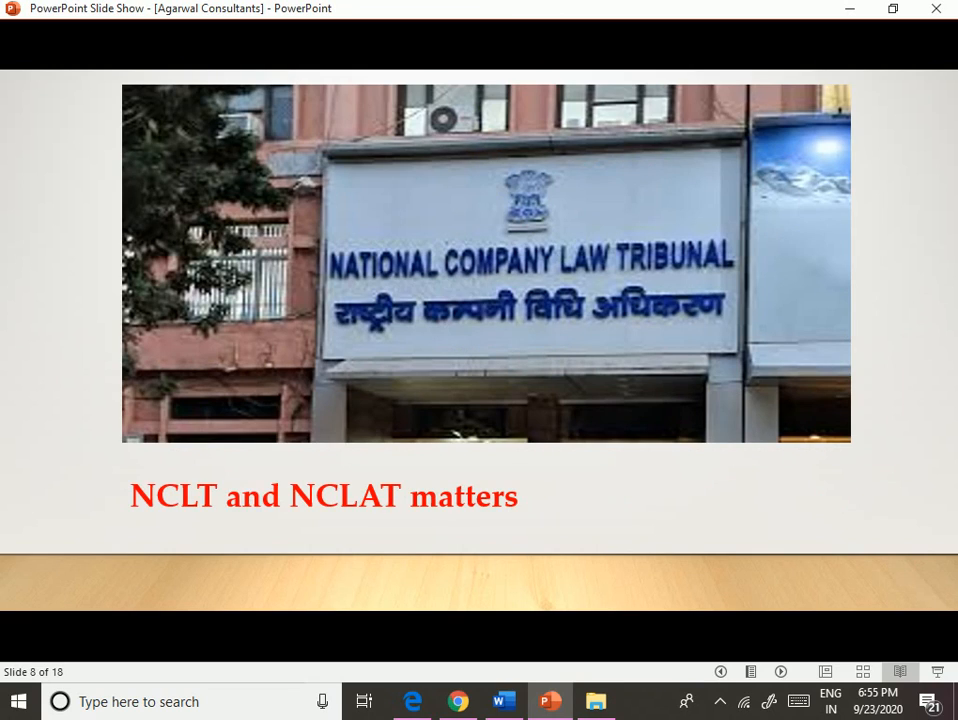
pyautogui.press('Right')
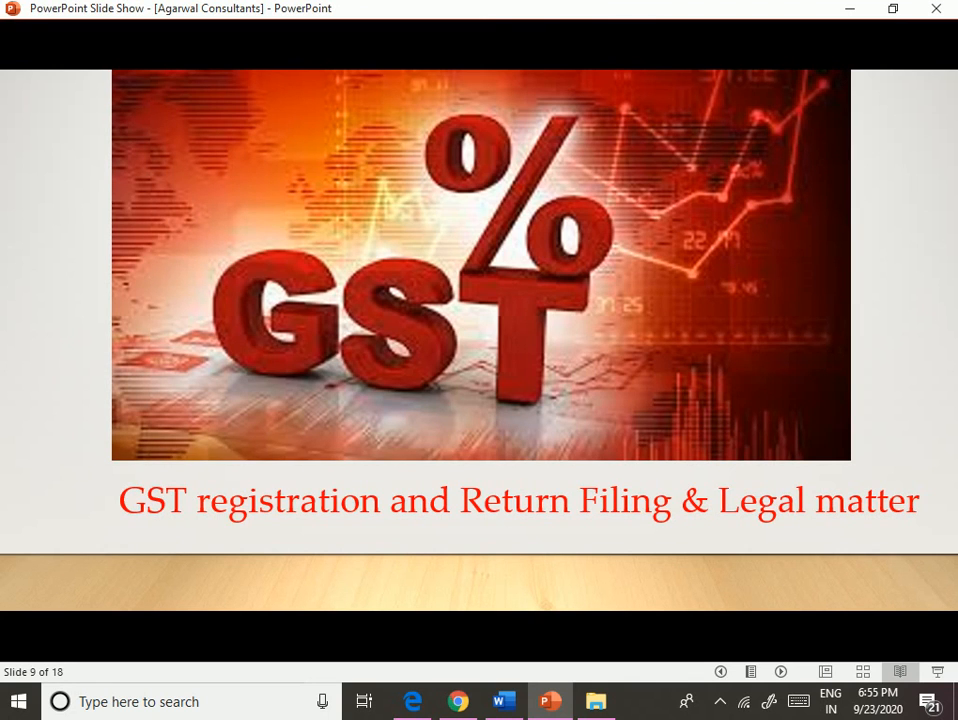
pyautogui.press('Right')
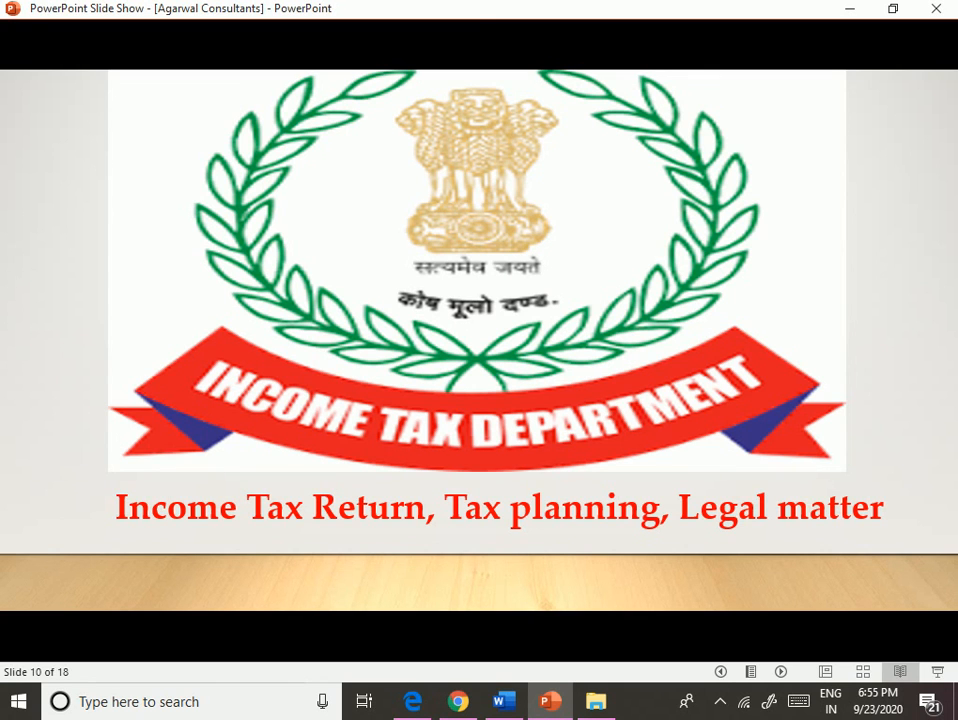
pyautogui.press('Right')
pyautogui.press('Right')
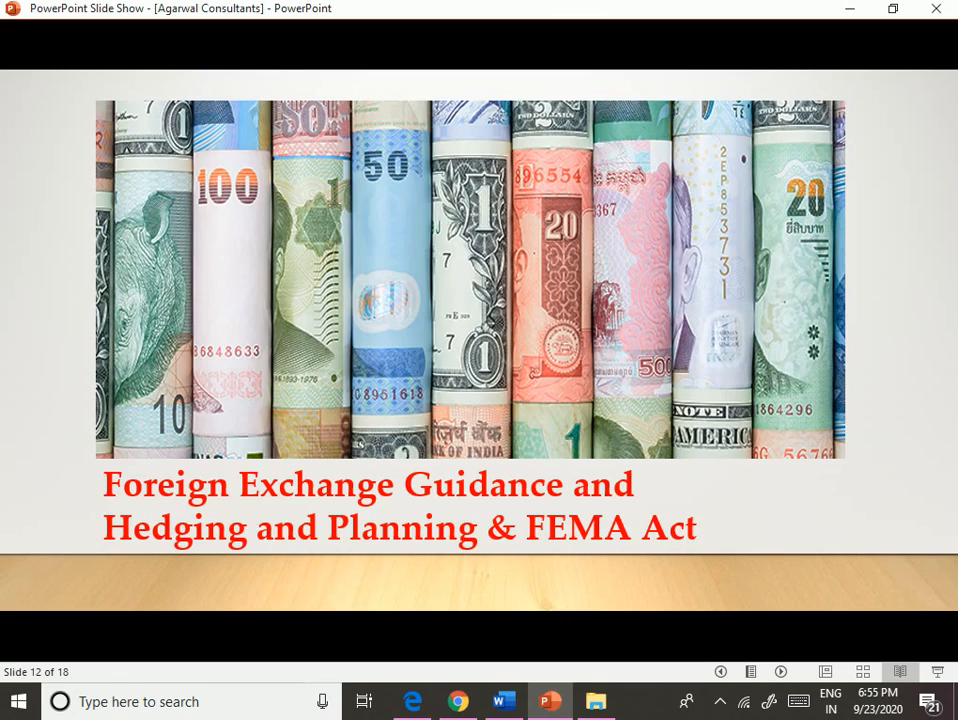
pyautogui.press('Right')
pyautogui.press('Right')
pyautogui.press('Right')
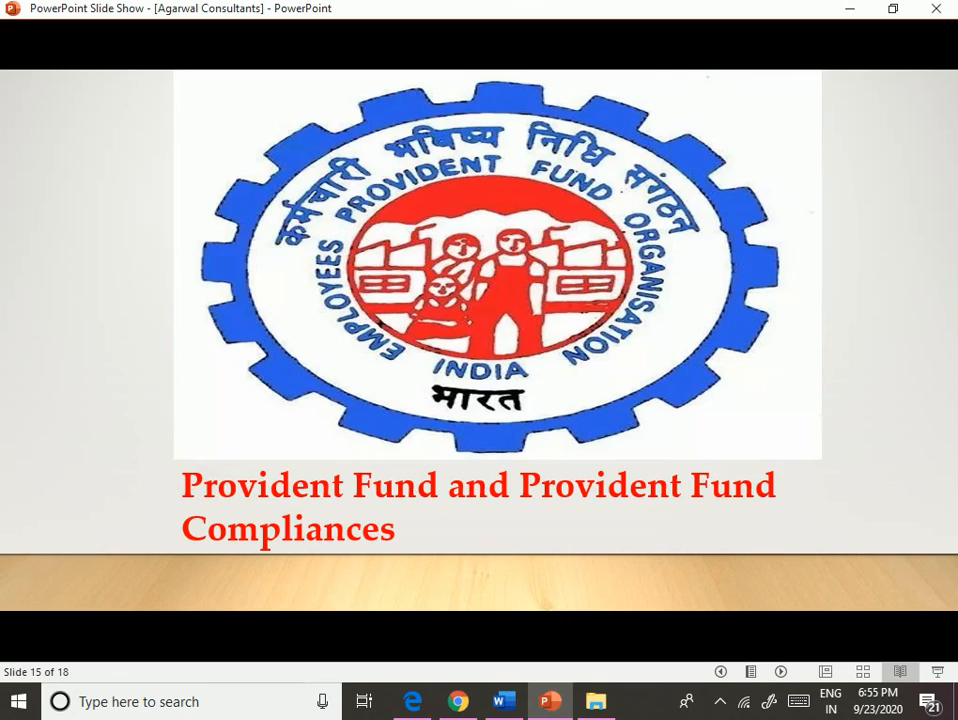